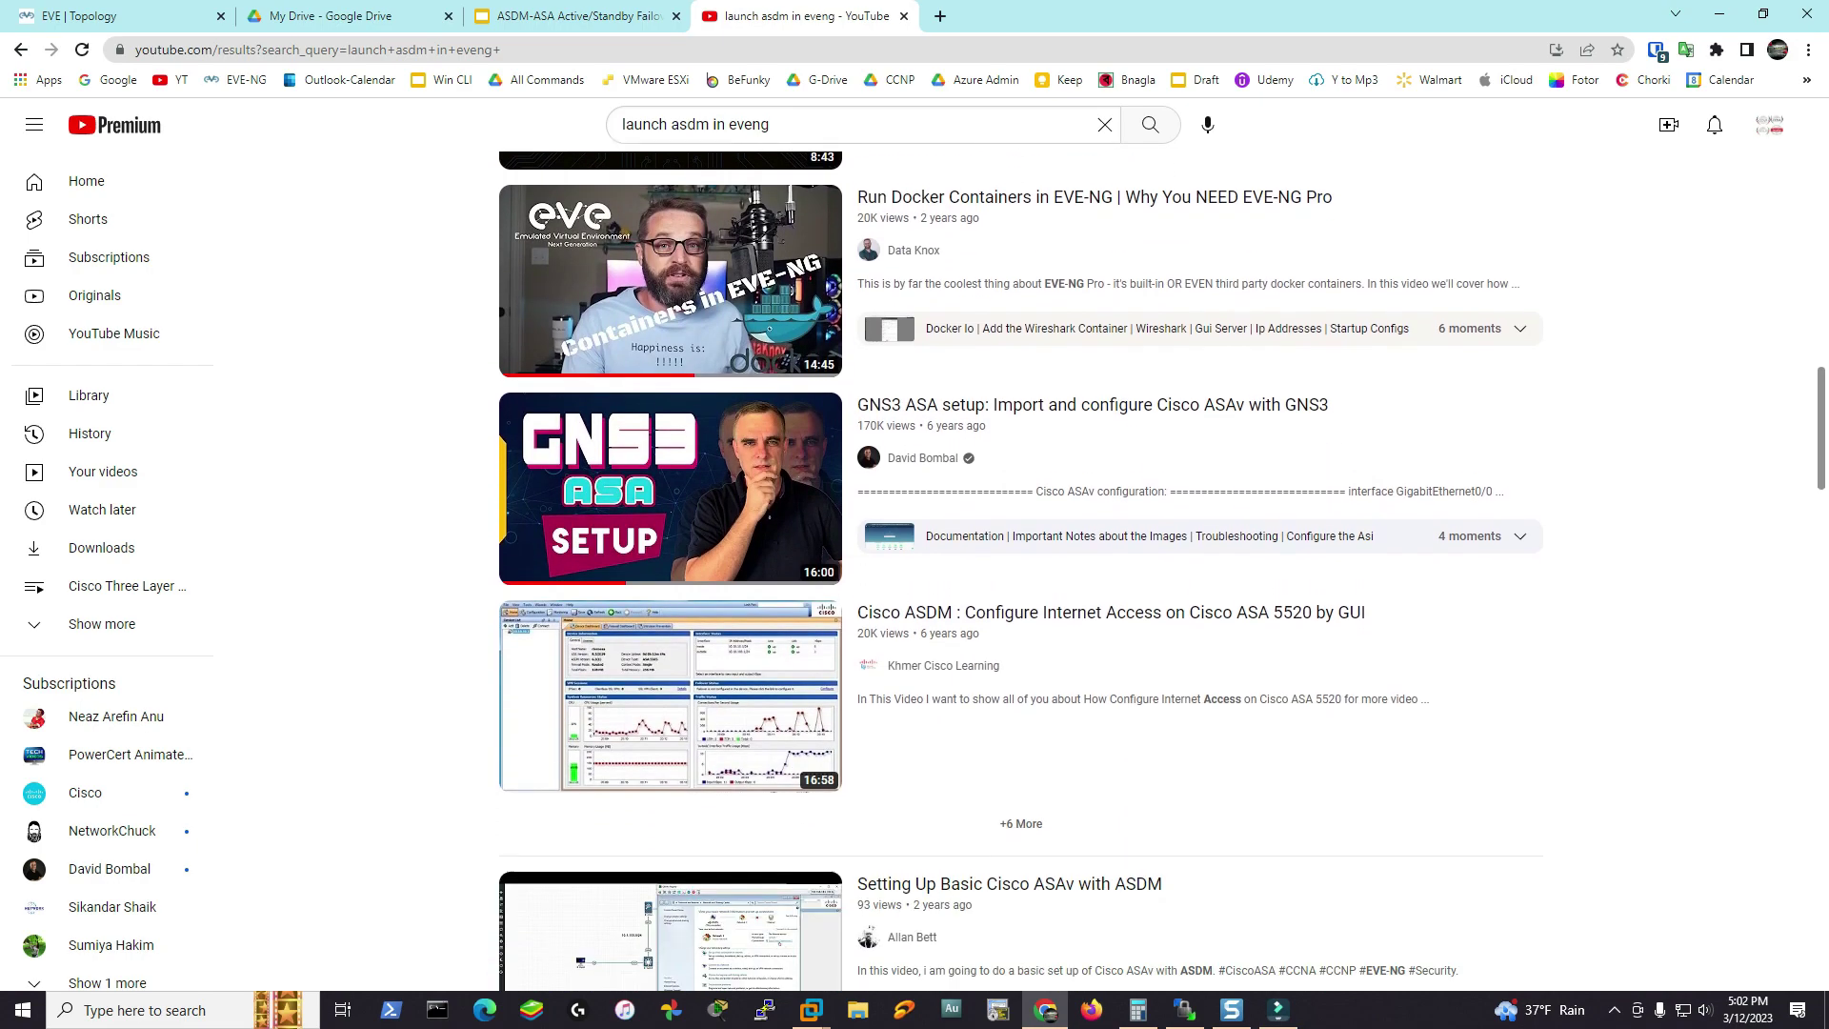
# Browse the YouTube results for 'launch asdm in eveng', then return to the ASA failover slide deck
pyautogui.scroll(15, 1608, 516)
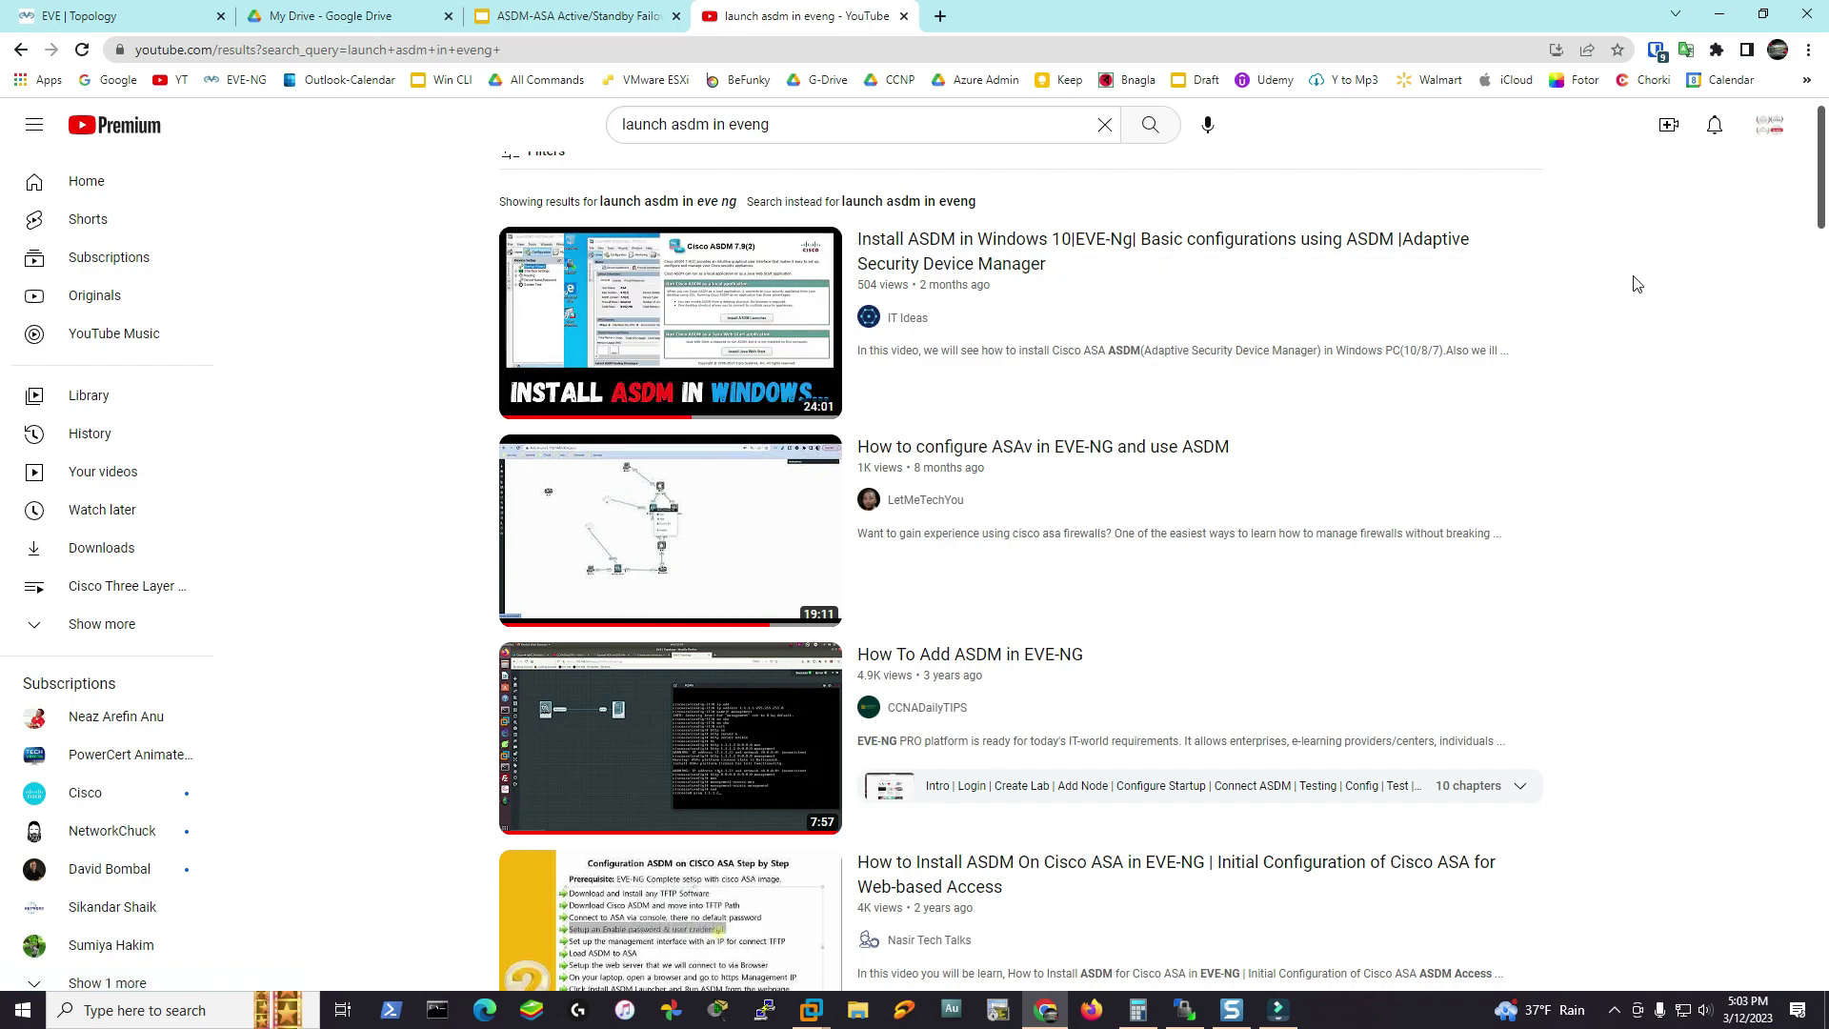
pyautogui.scroll(1, 1469, 454)
pyautogui.scroll(-2, 1524, 419)
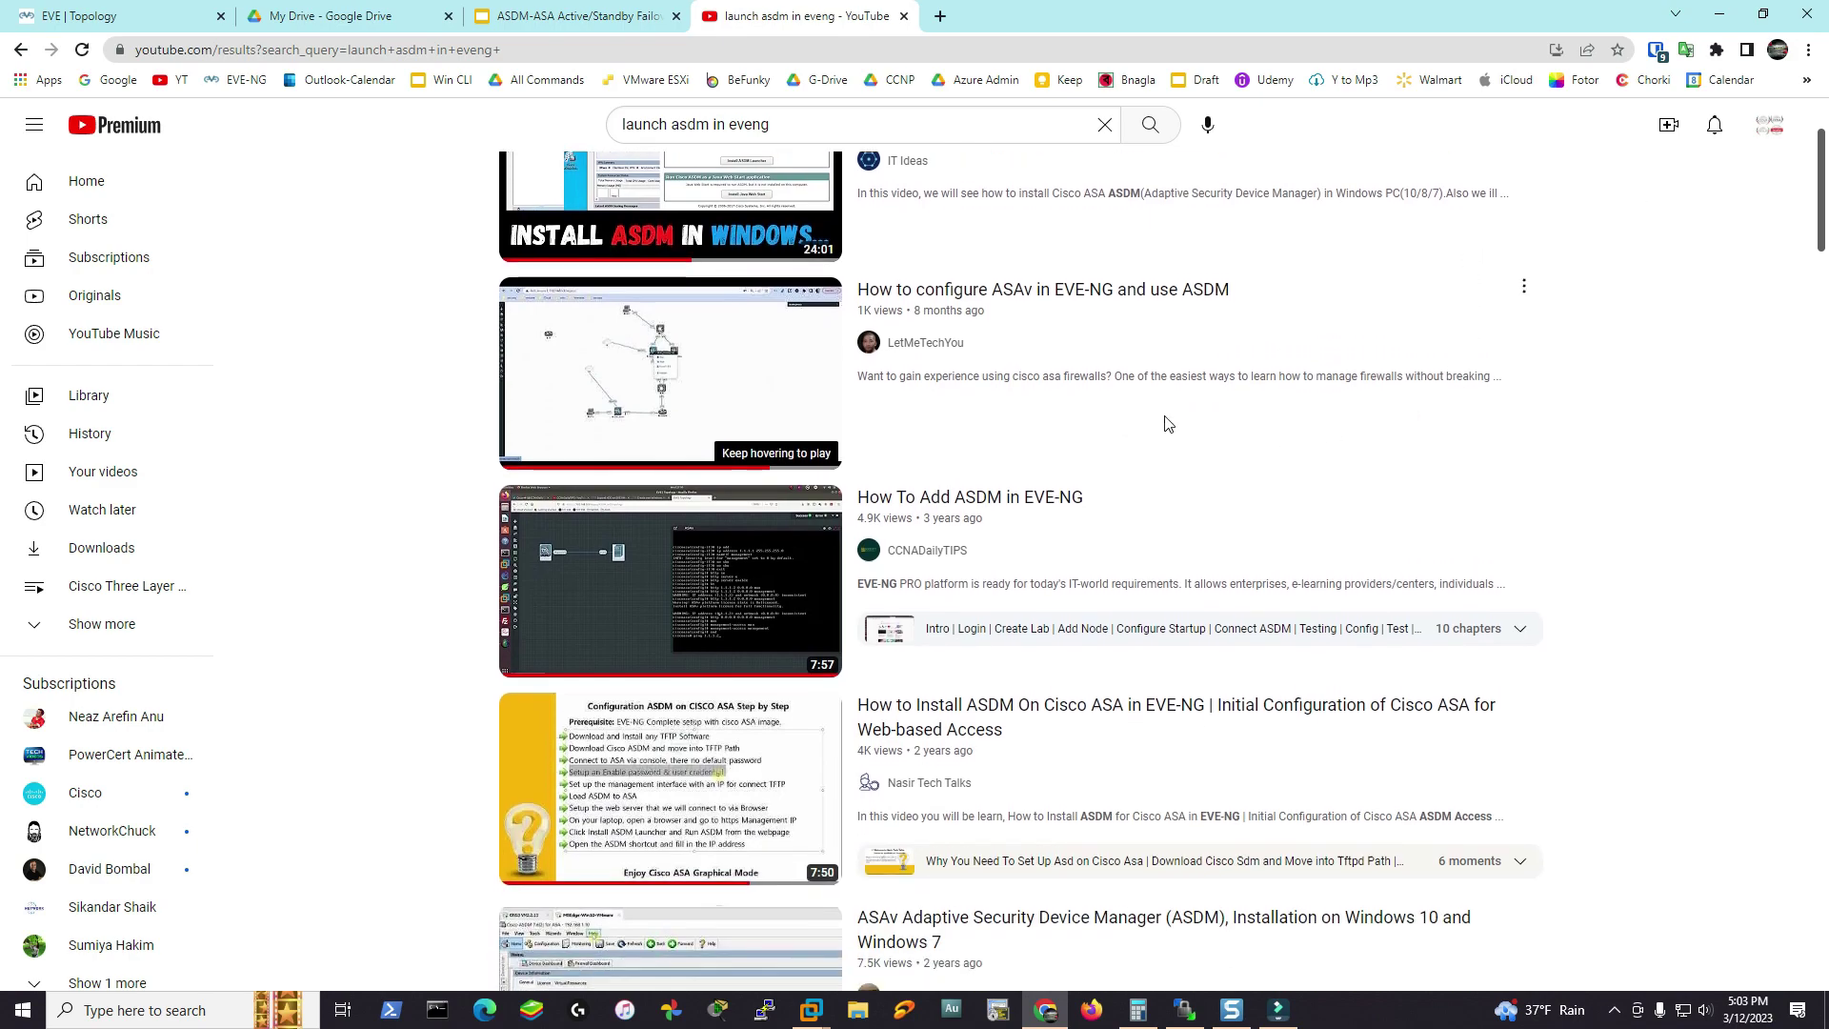
pyautogui.scroll(2, 1600, 373)
pyautogui.scroll(-1, 1724, 349)
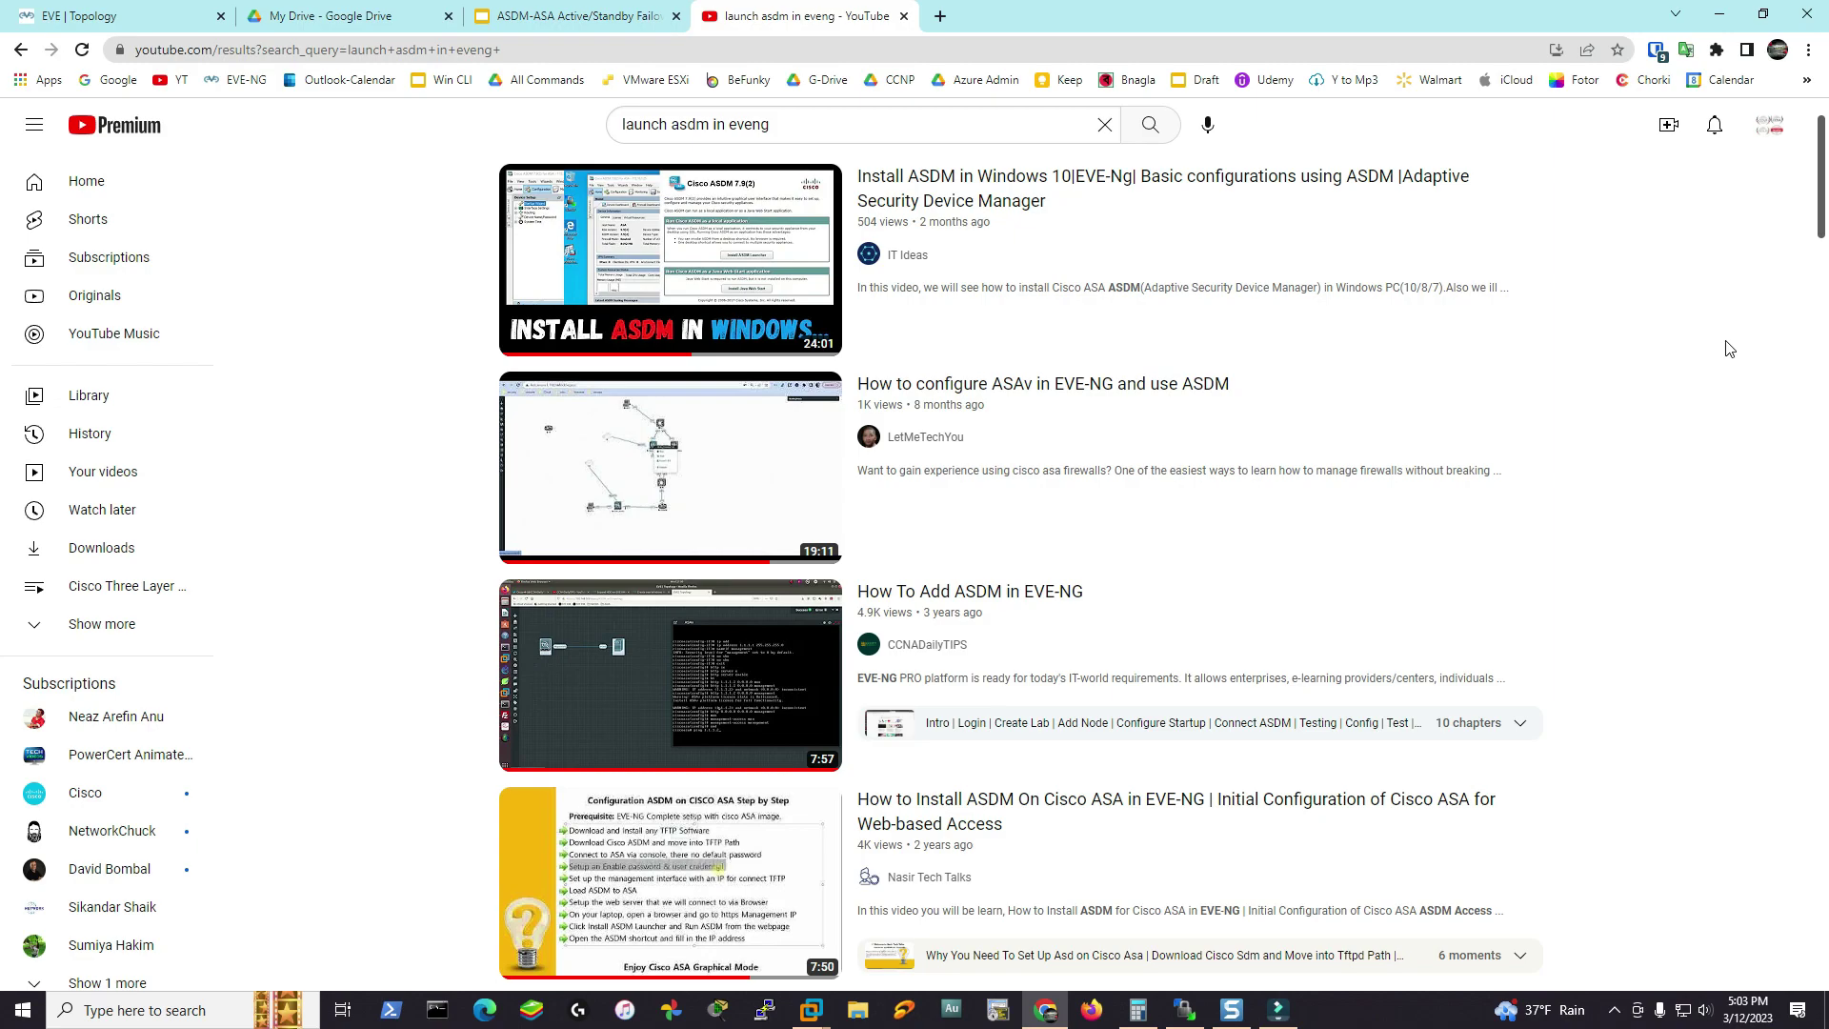
pyautogui.hotkey('ctrl', 'shift', 'Tab')
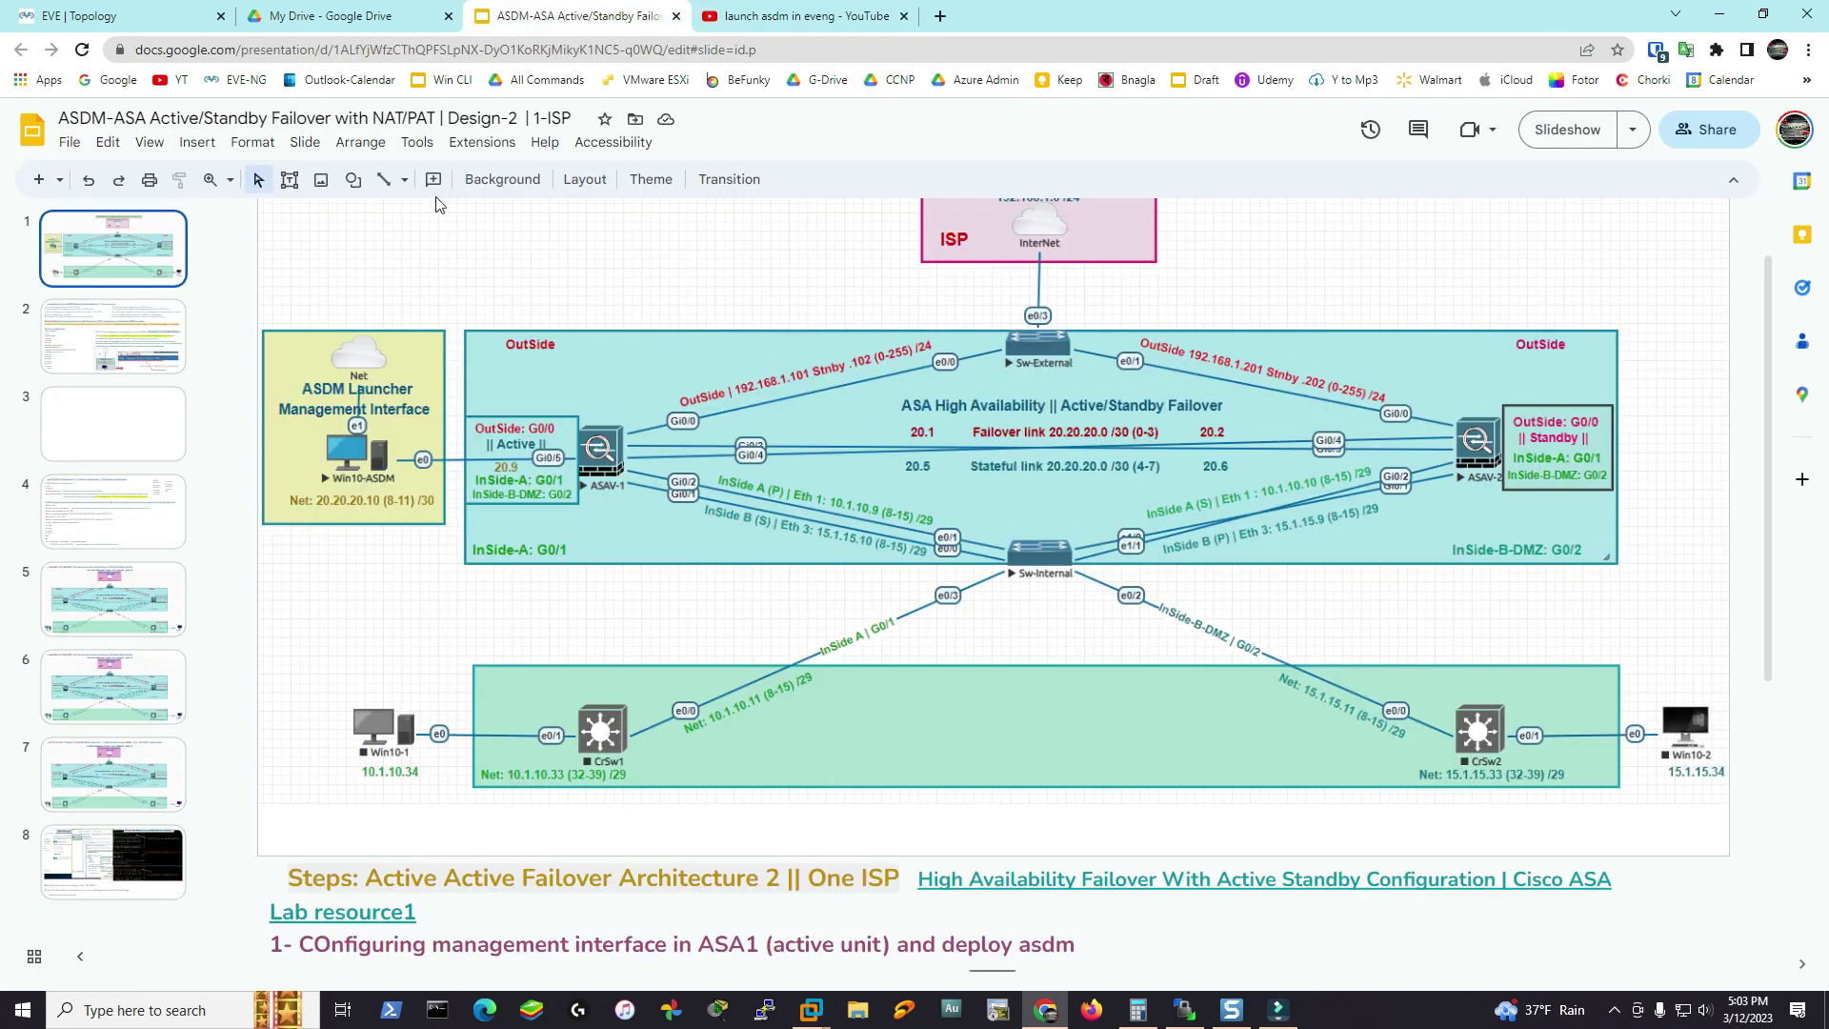
# Scroll through the failover slides and compare them with the EVE-NG lab topology
pyautogui.scroll(-1, 1021, 672)
pyautogui.scroll(-3, 1021, 669)
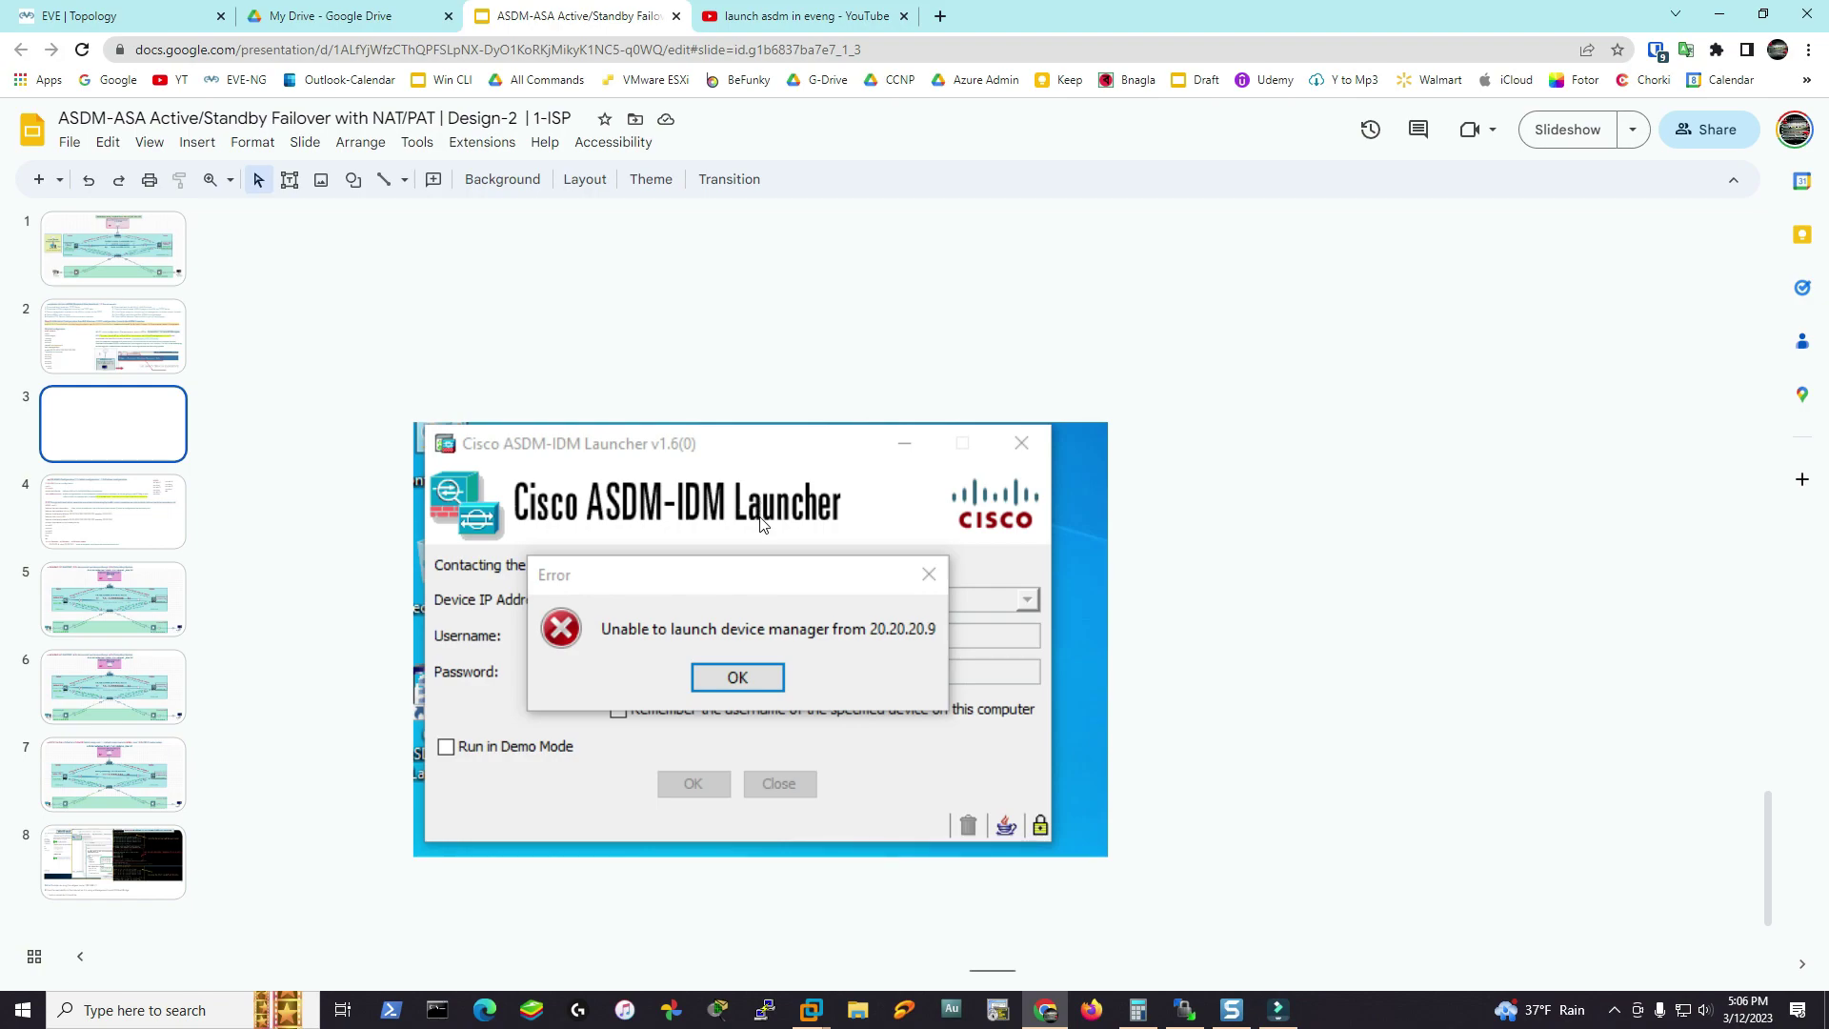
pyautogui.hotkey('ctrl', '1')
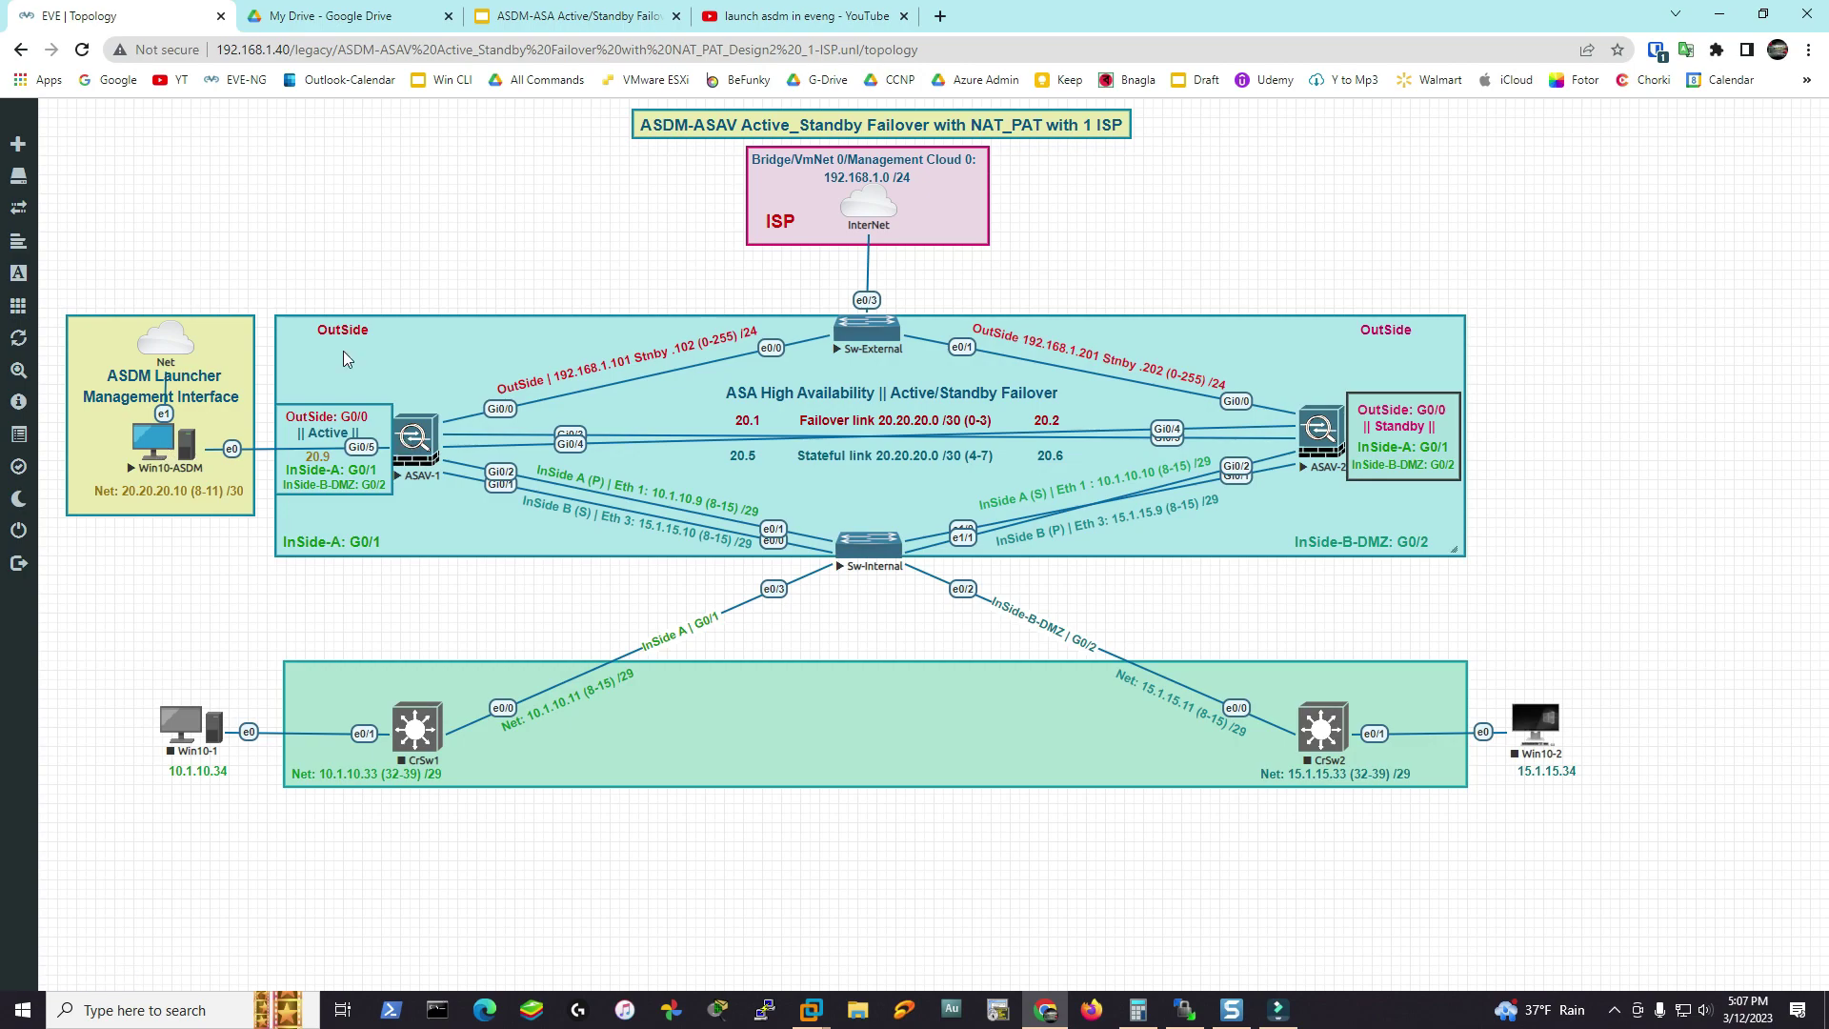
pyautogui.click(571, 15)
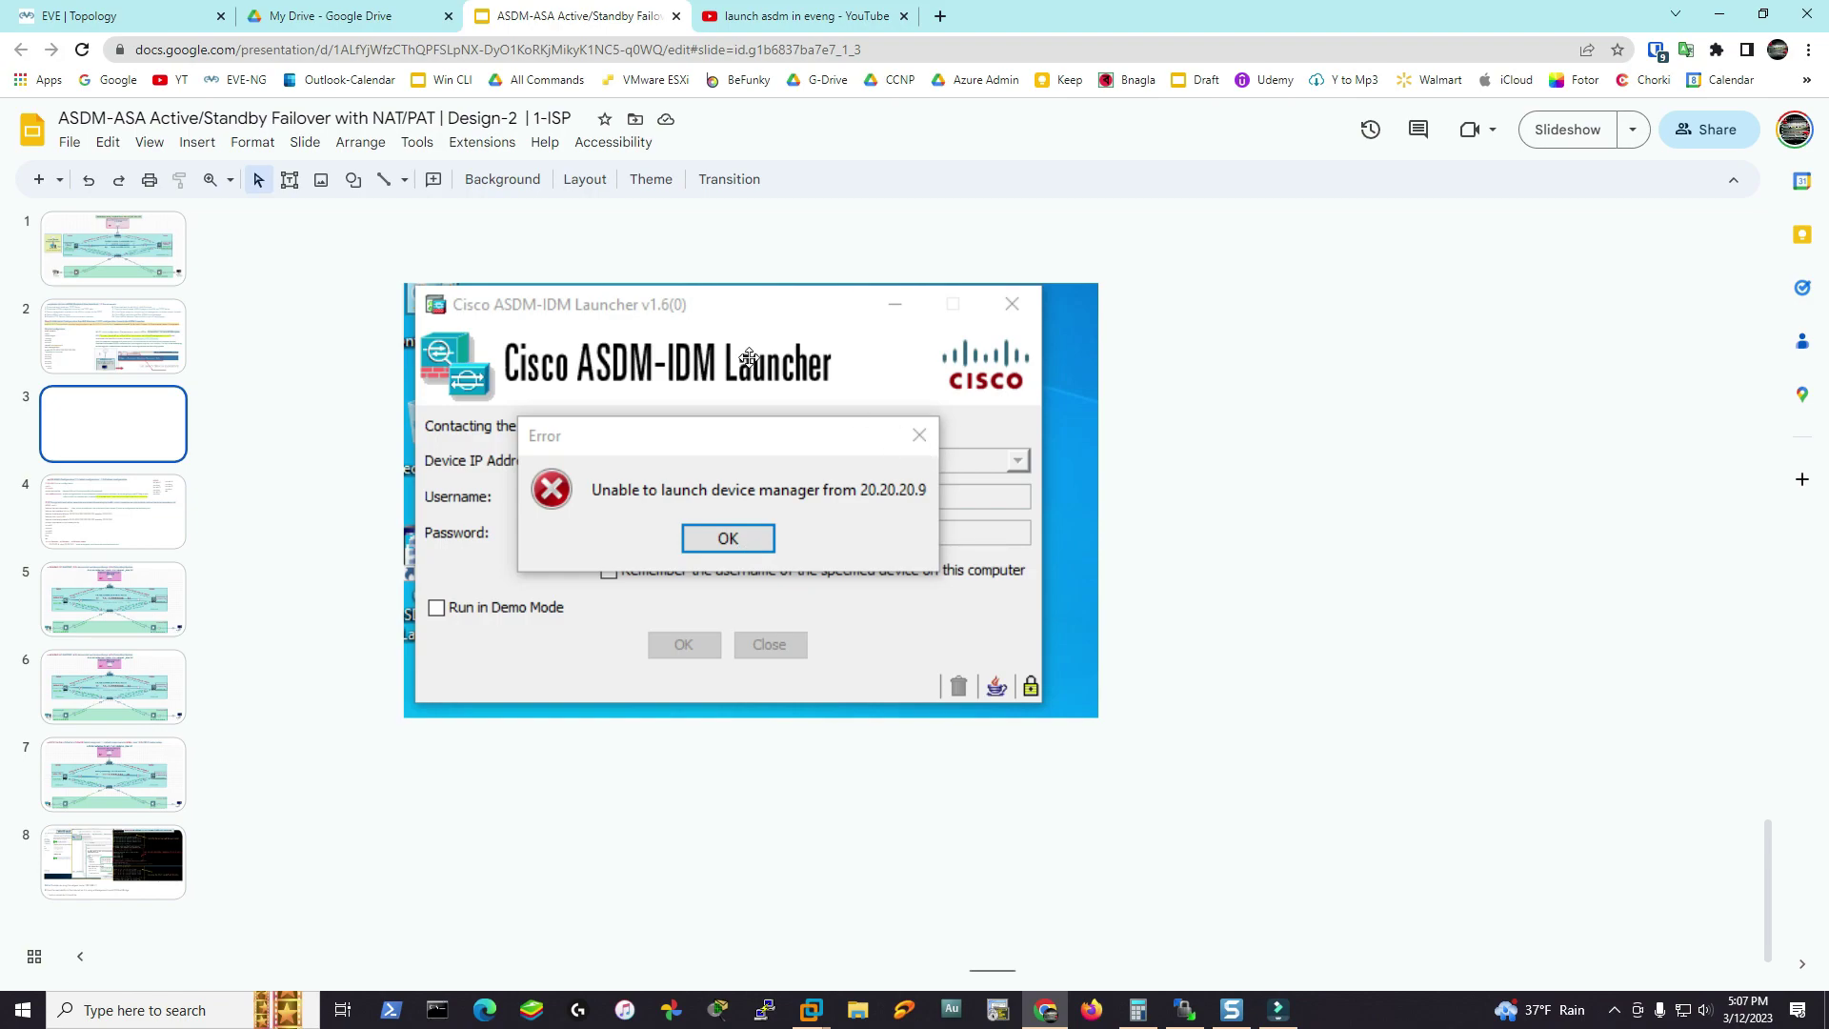
pyautogui.click(114, 12)
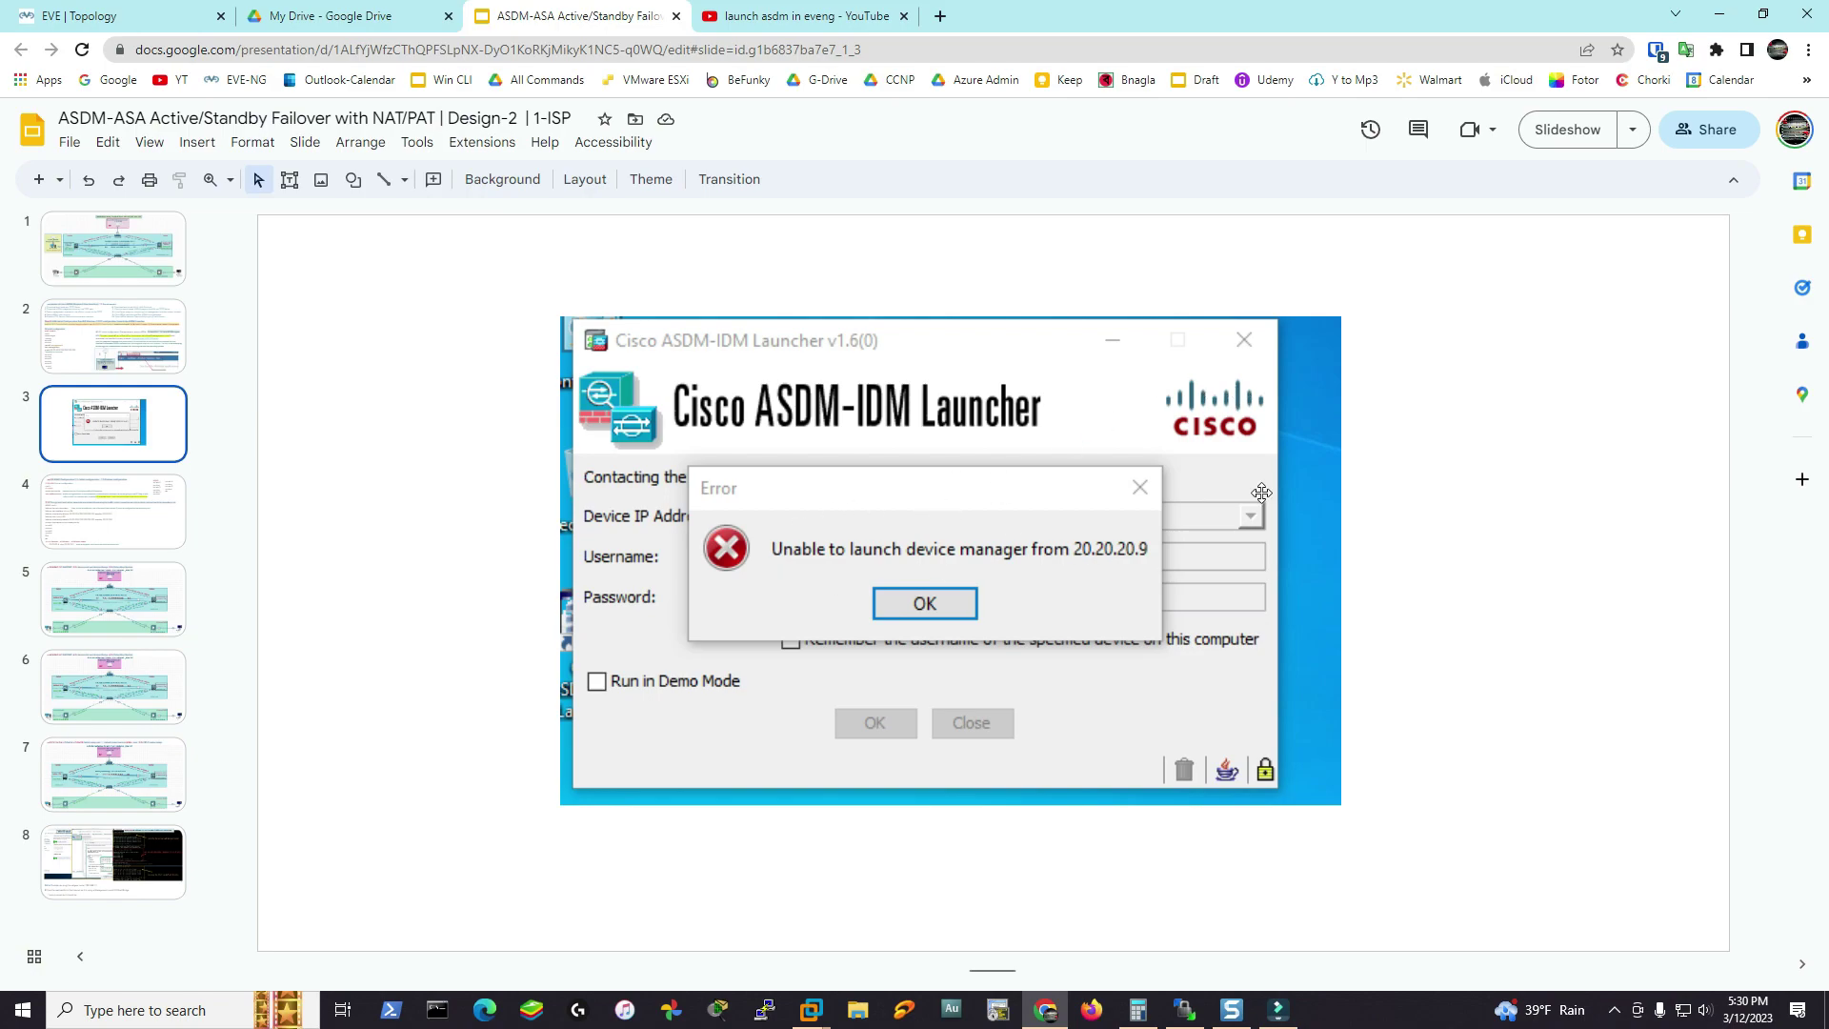
# Inspect the ASDM Launcher error screenshot on slide 3, then go back to the EVE-NG topology
pyautogui.click(1137, 458)
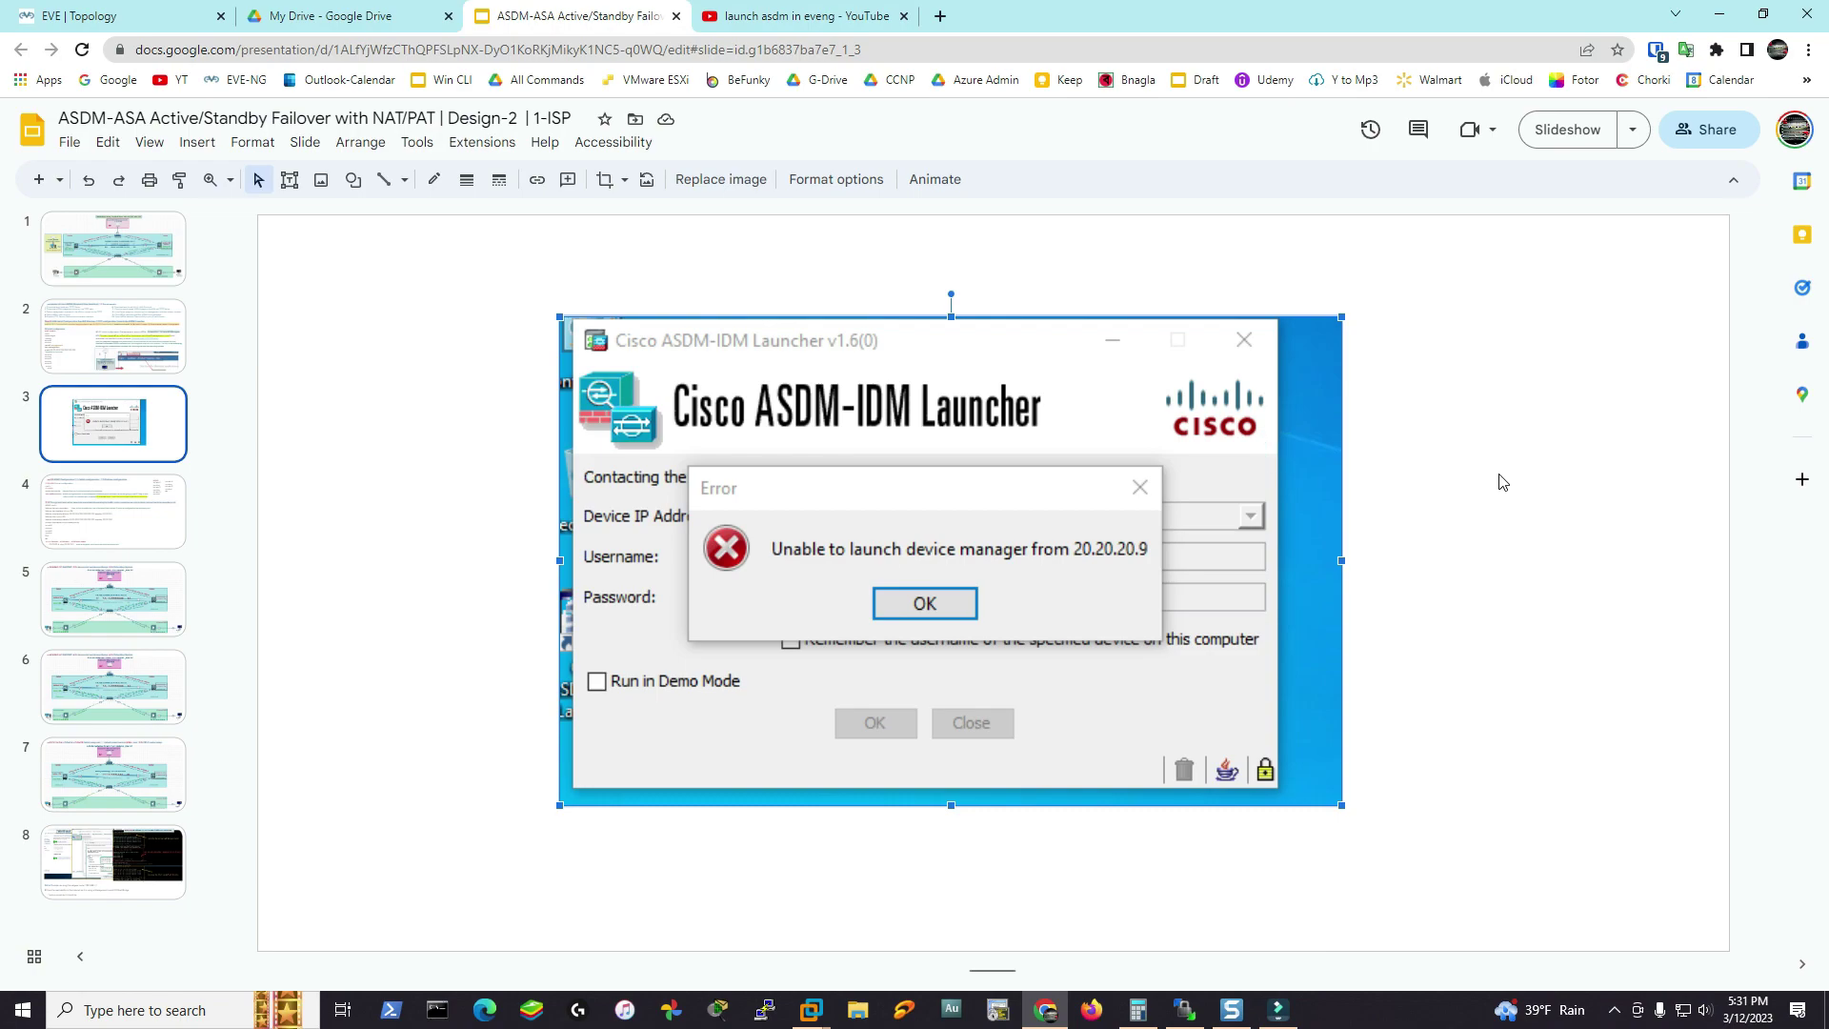
pyautogui.click(1597, 476)
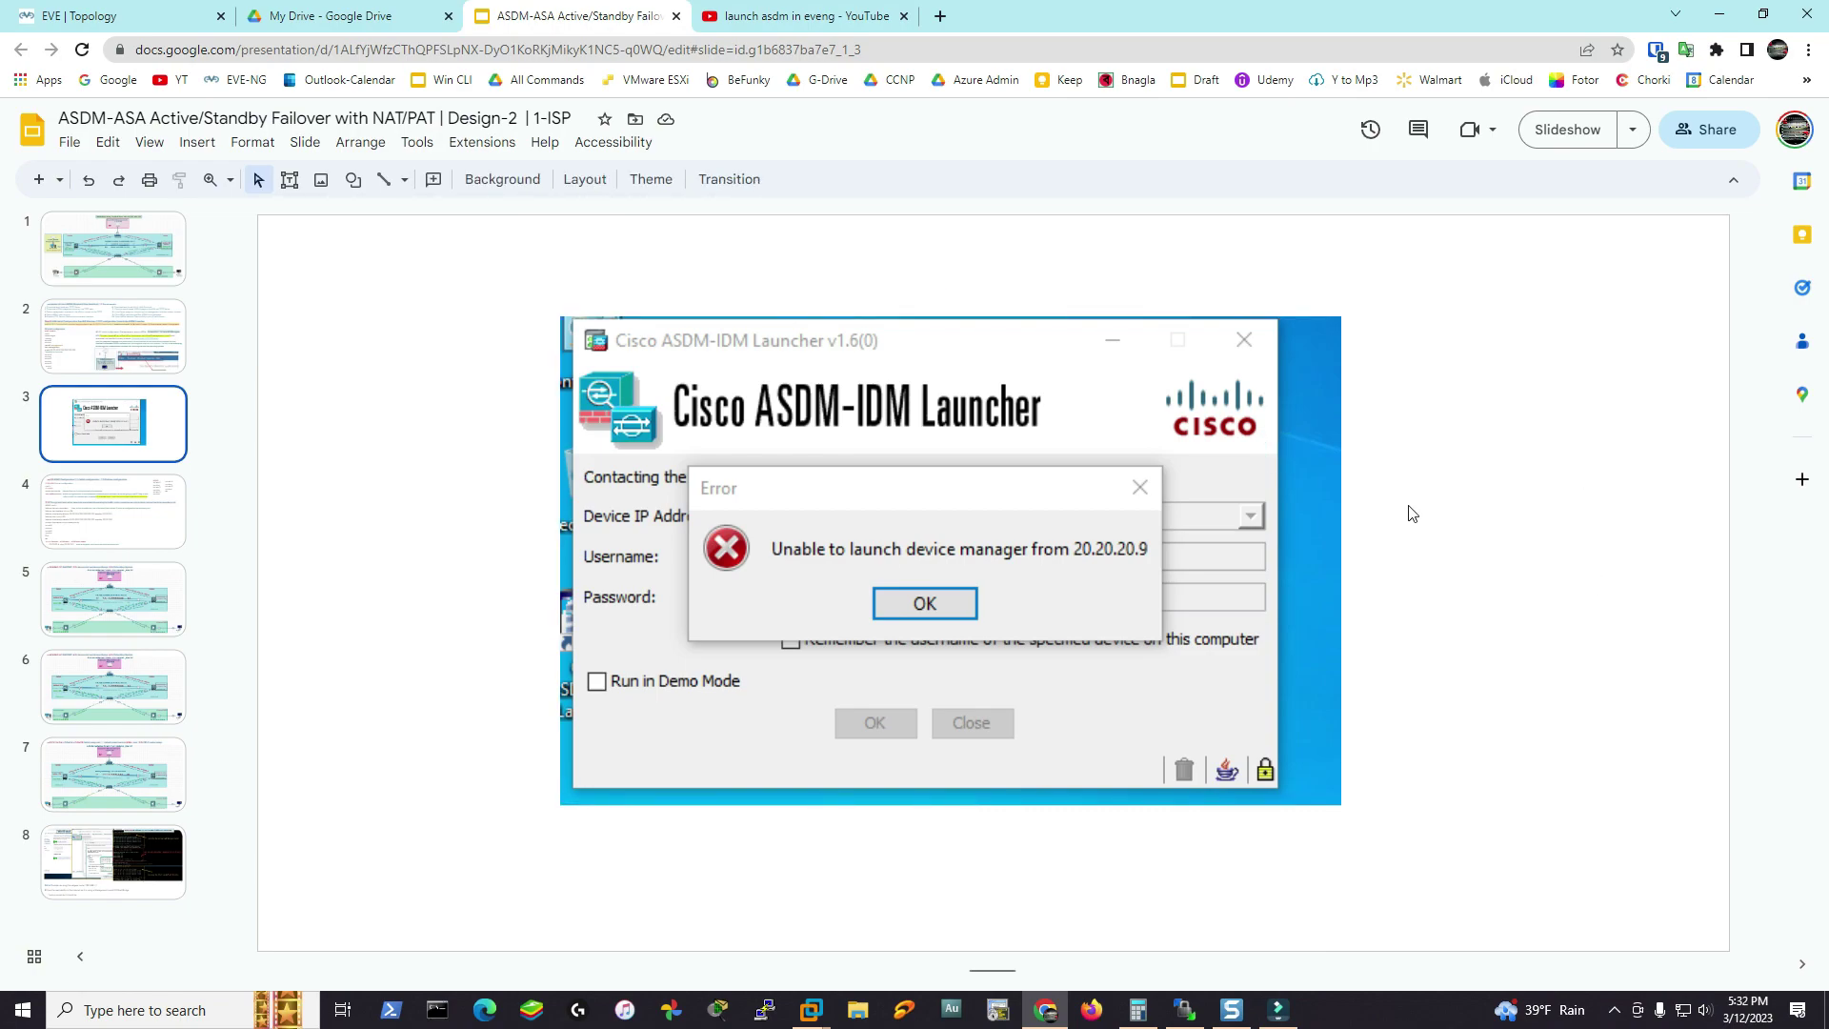
pyautogui.hotkey('ctrl', '1')
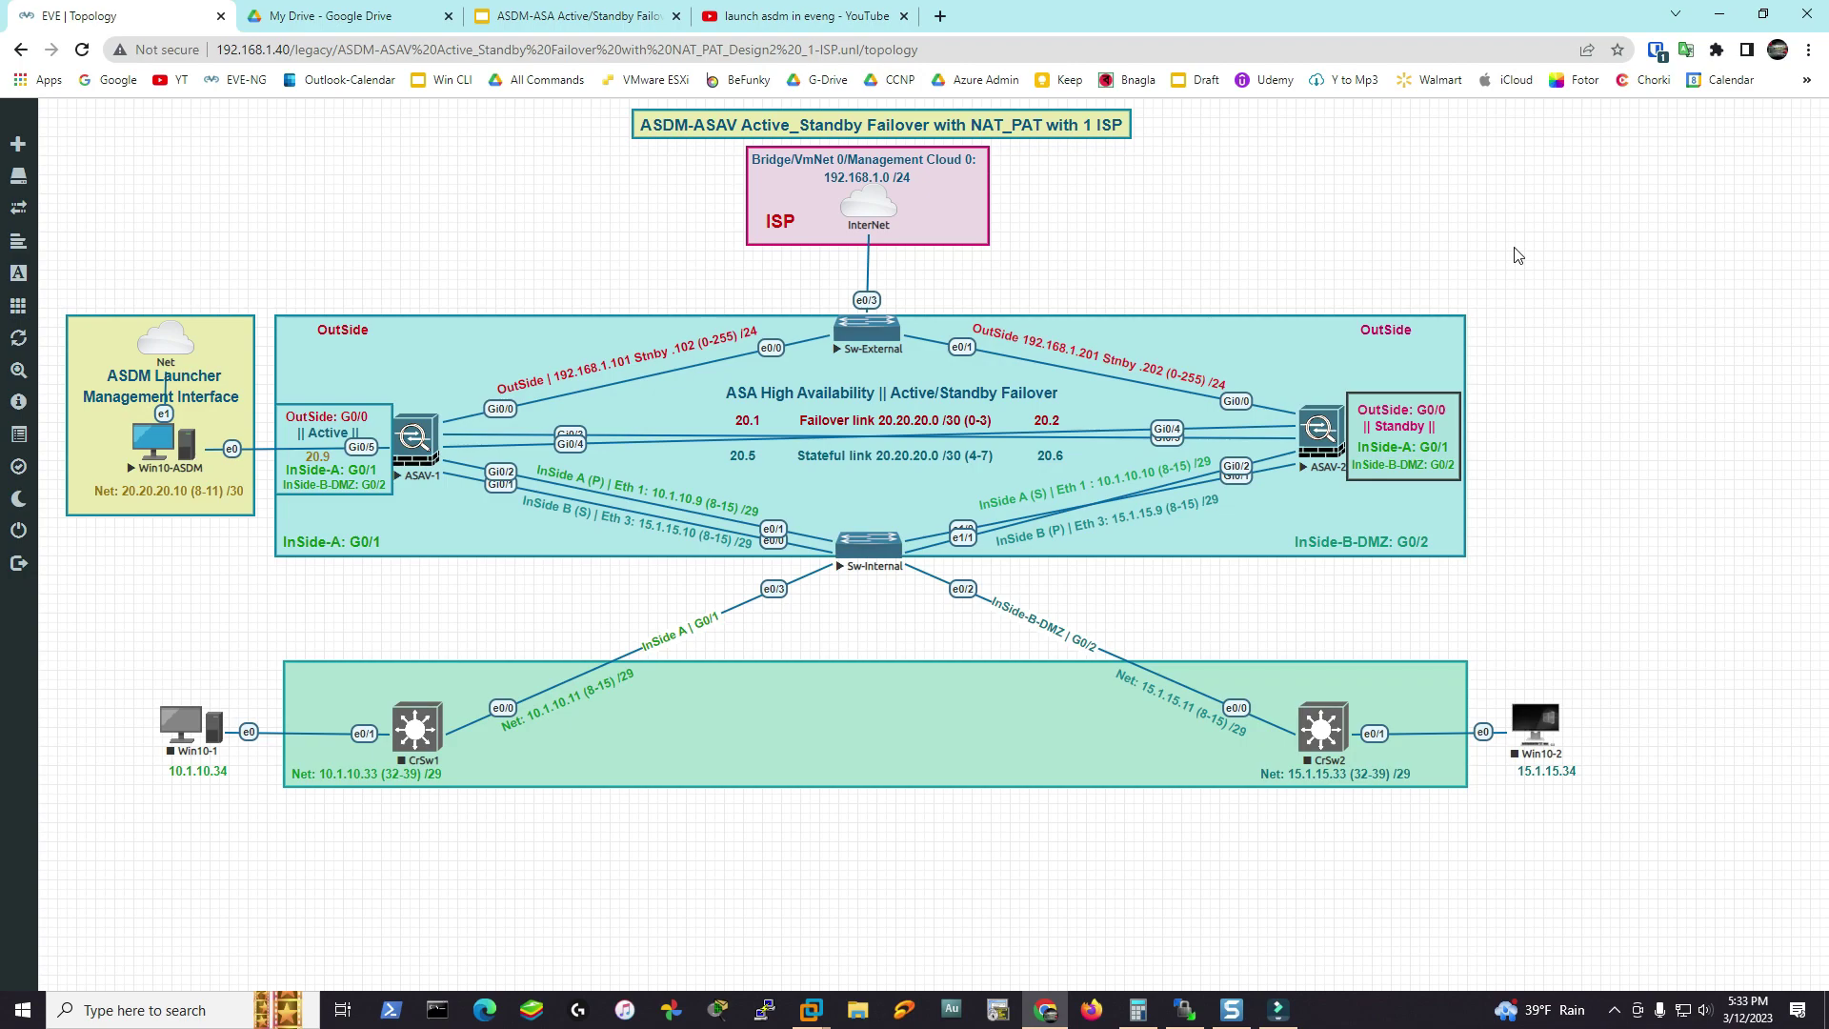
pyautogui.rightClick(1443, 187)
pyautogui.hotkey('ctrl', '3')
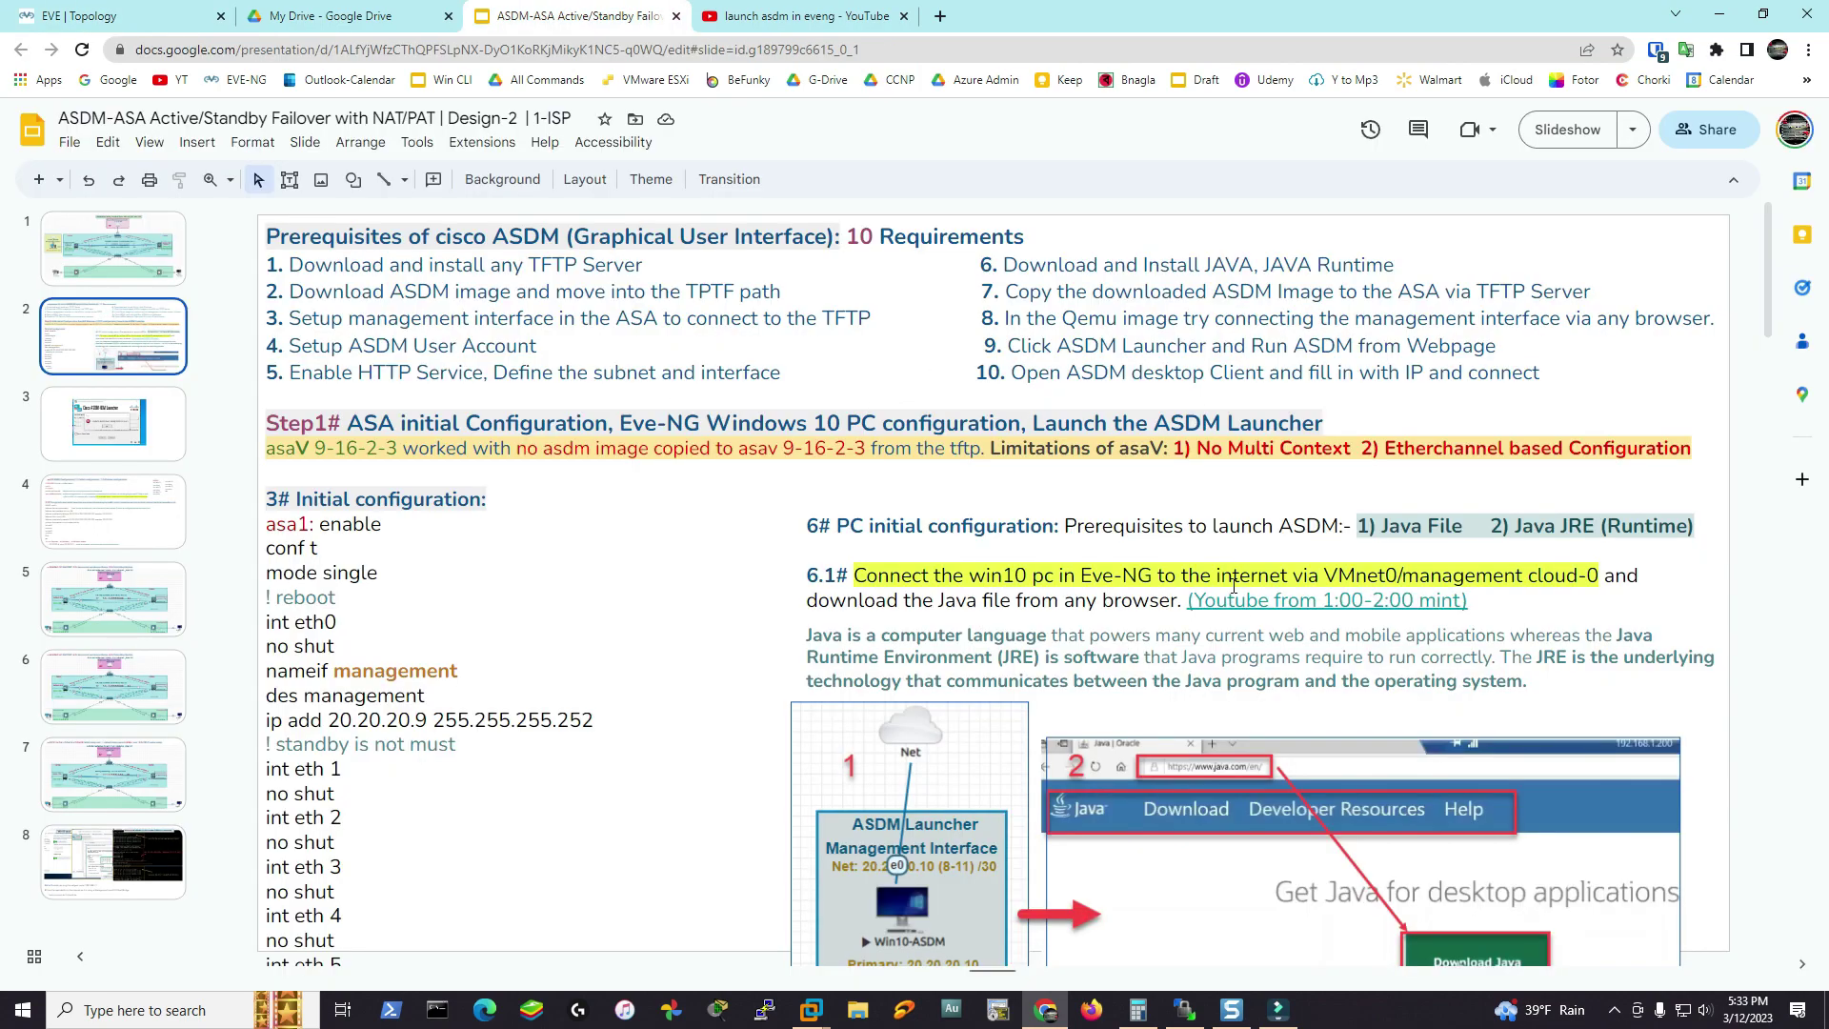
pyautogui.hotkey('ctrl', '1')
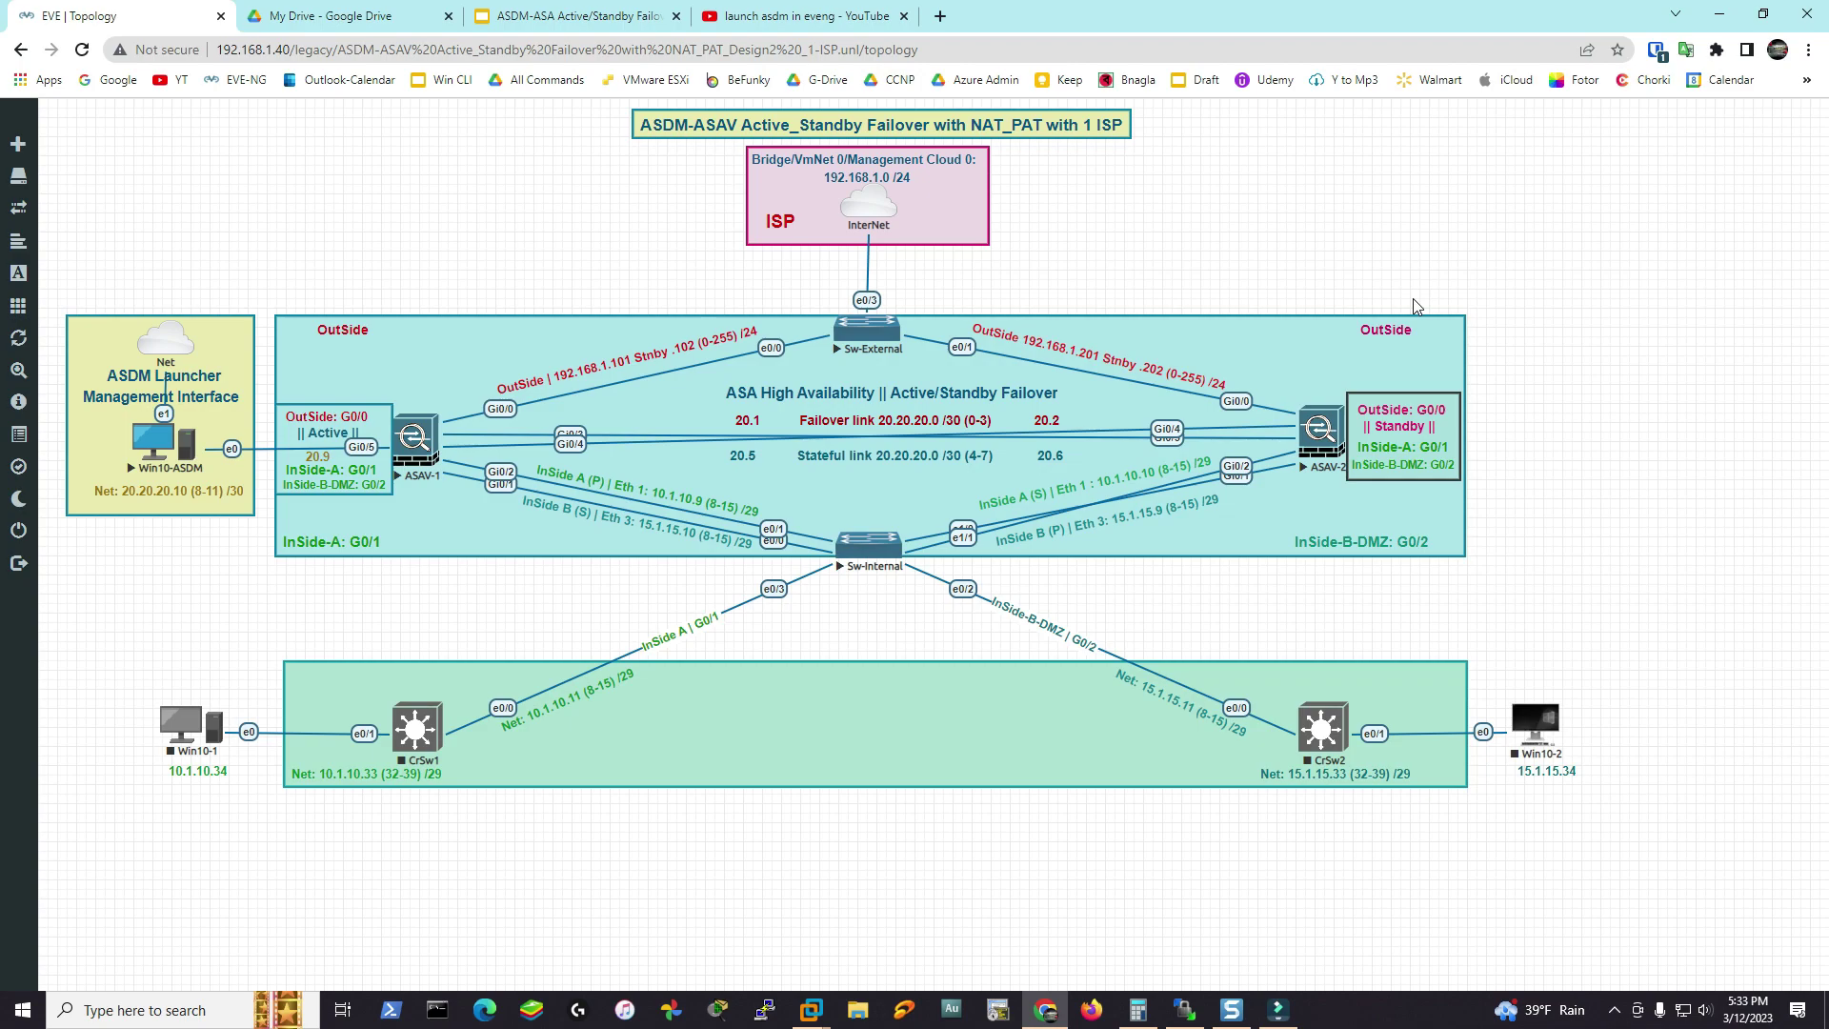
# Check the available Cisco ASA node images, then cancel without adding a node
pyautogui.rightClick(1356, 177)
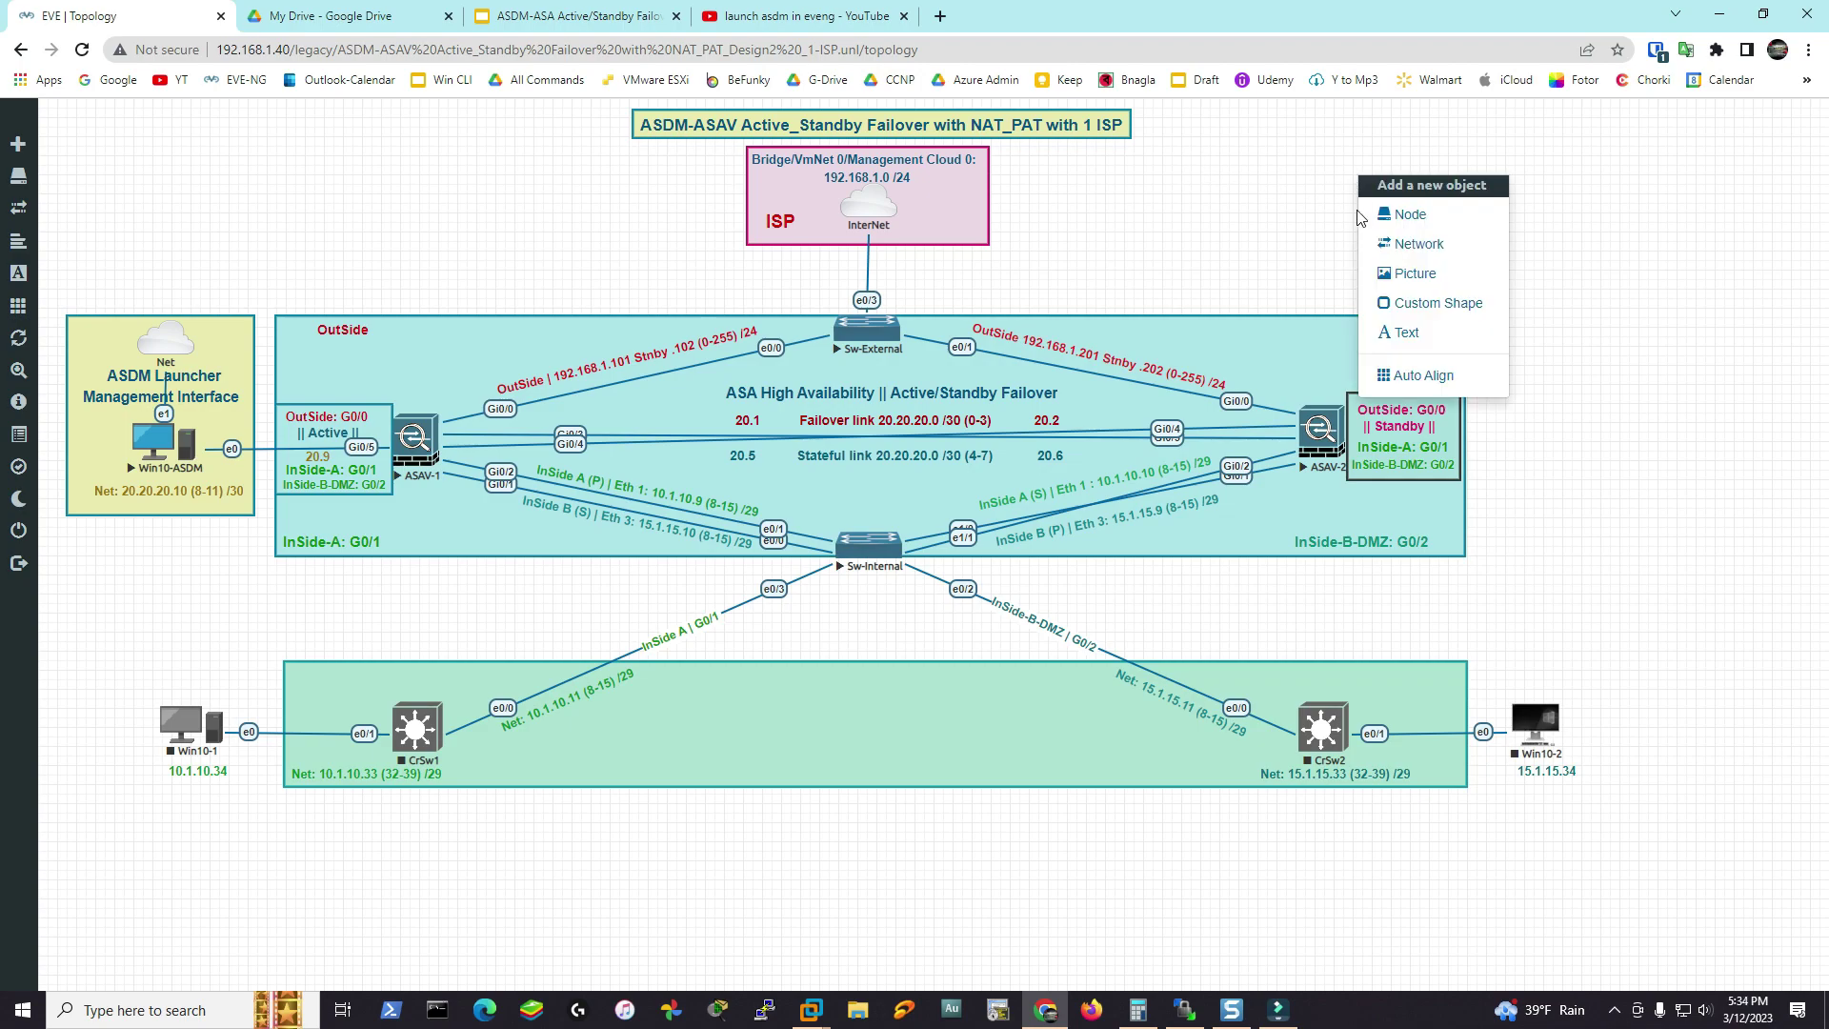
pyautogui.click(1405, 214)
pyautogui.scroll(-4, 774, 900)
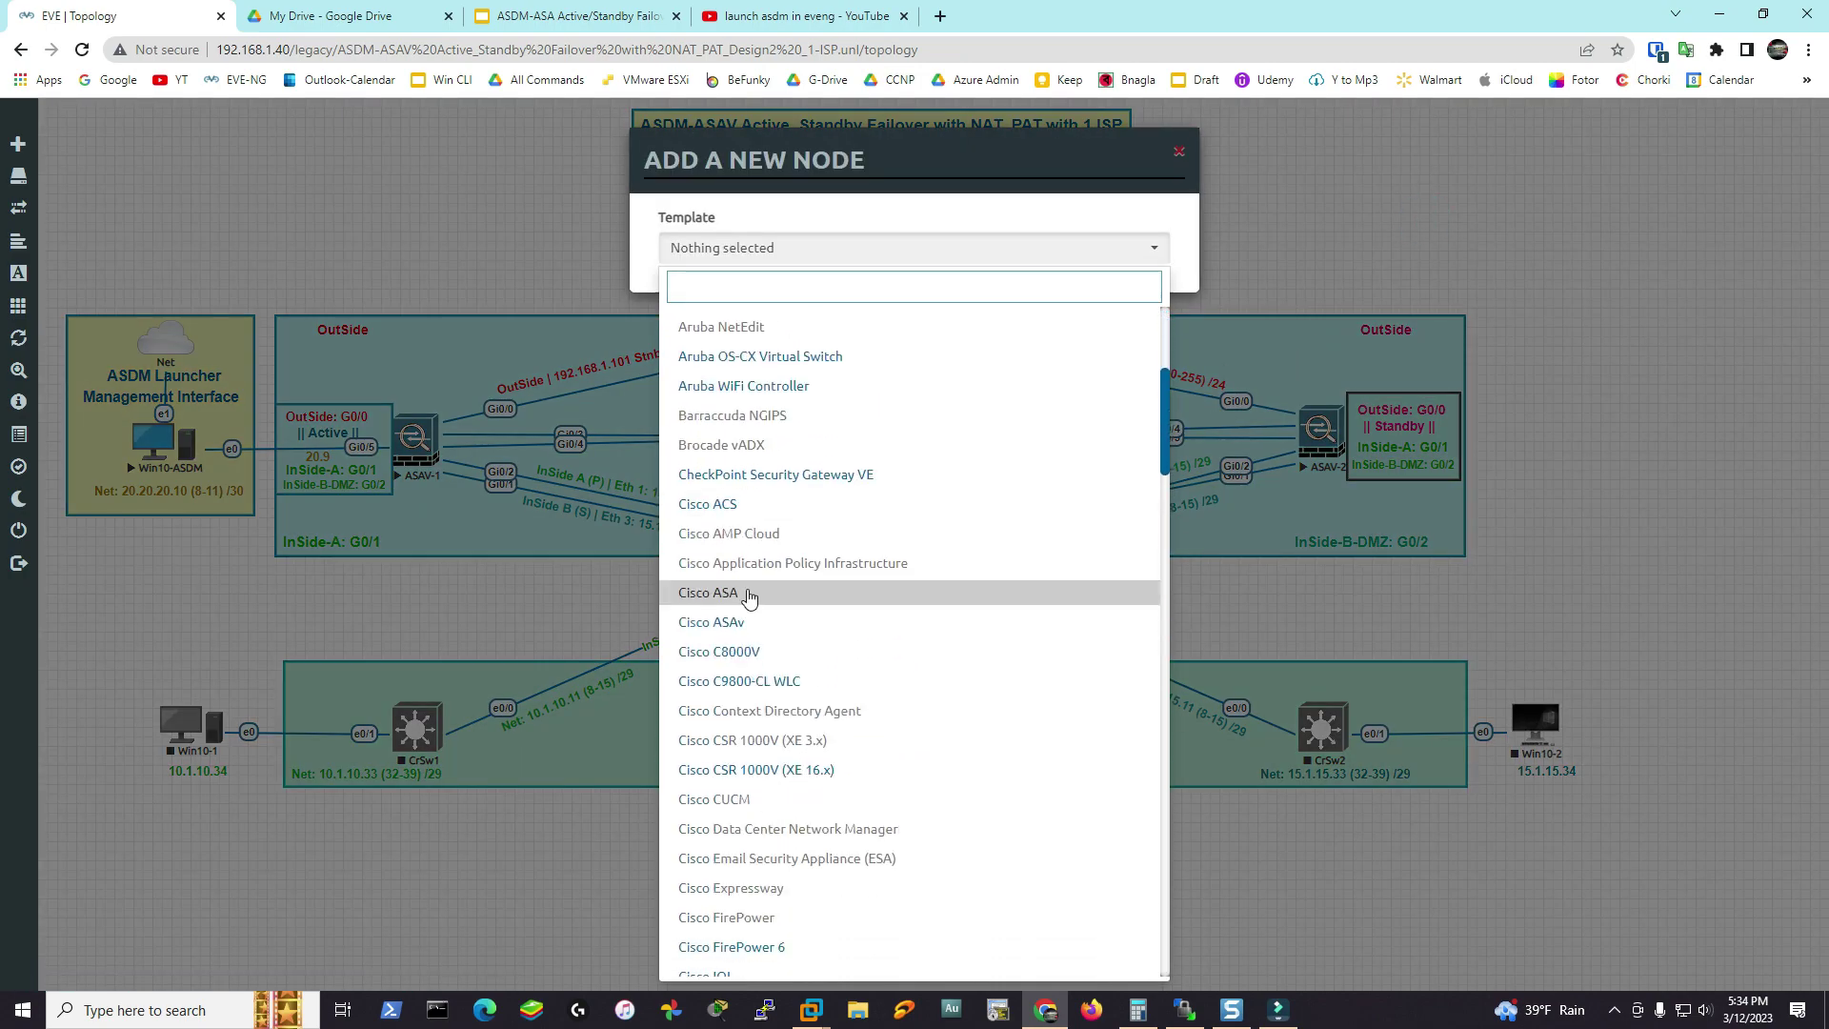
pyautogui.click(747, 592)
pyautogui.click(1101, 341)
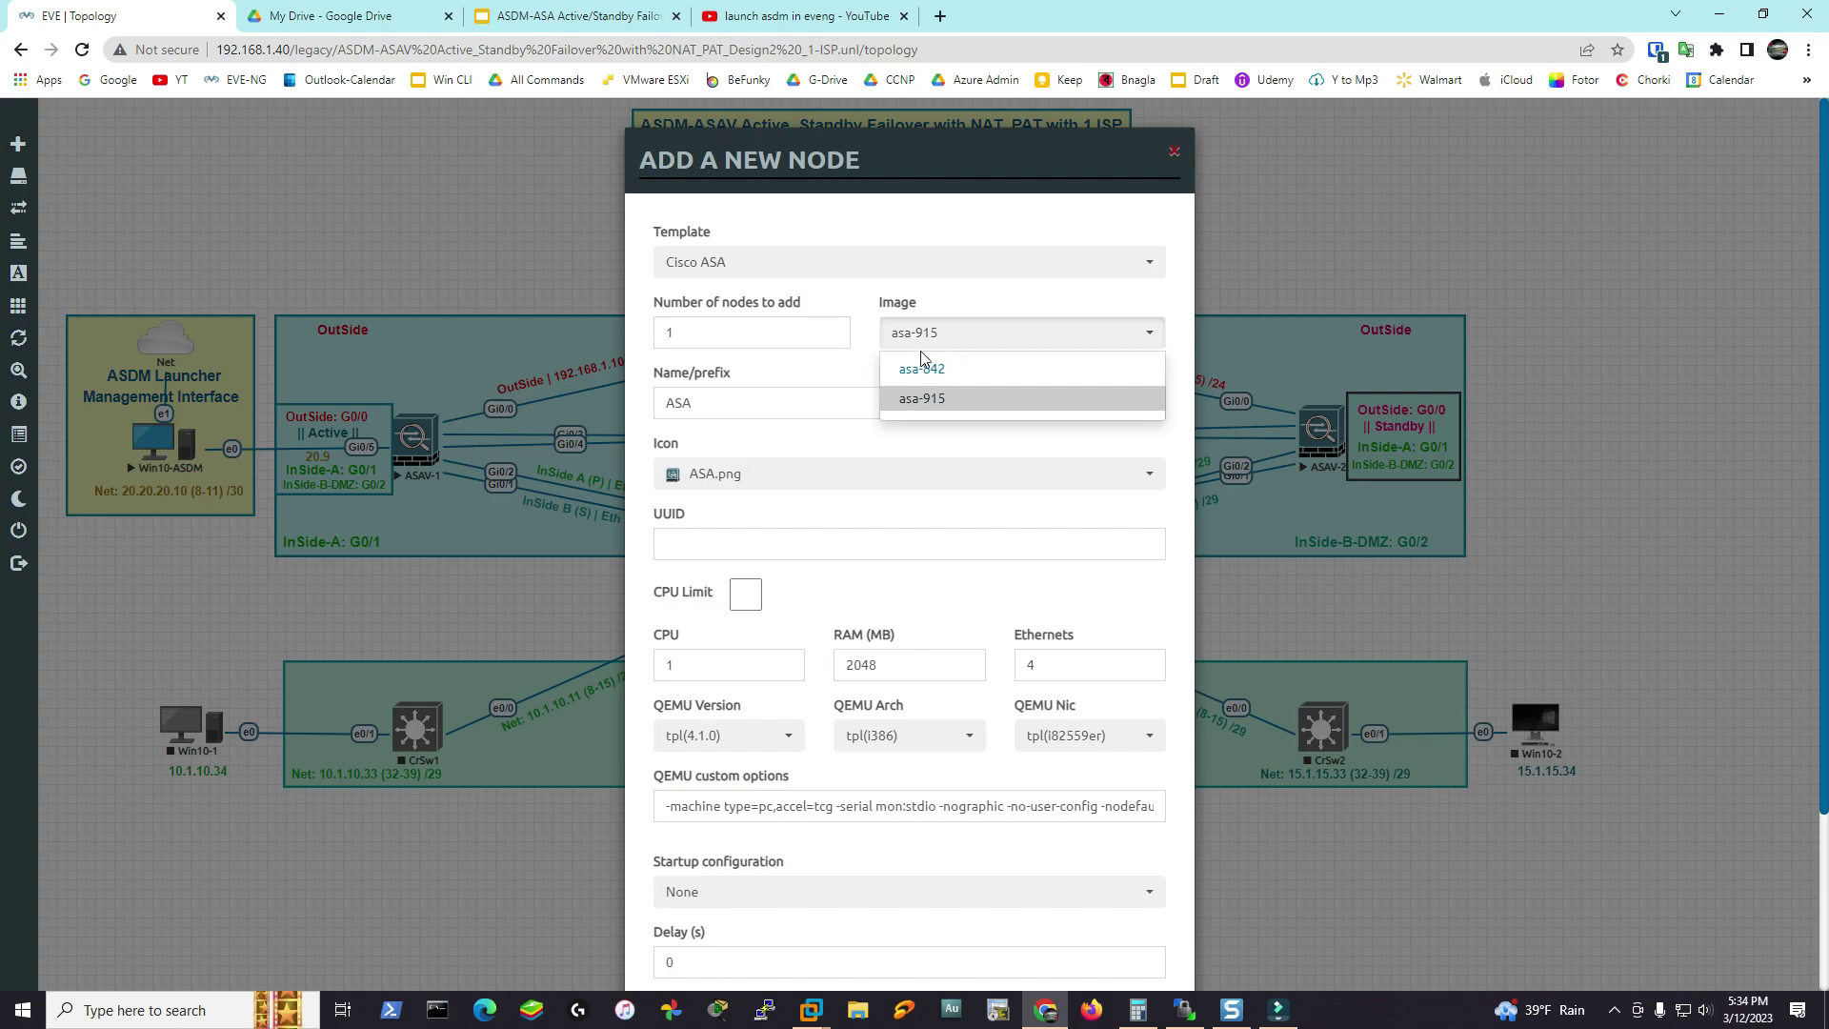
pyautogui.click(1267, 236)
# Check the available Cisco ASAv node images in a new-node form
pyautogui.rightClick(1324, 219)
pyautogui.click(1372, 255)
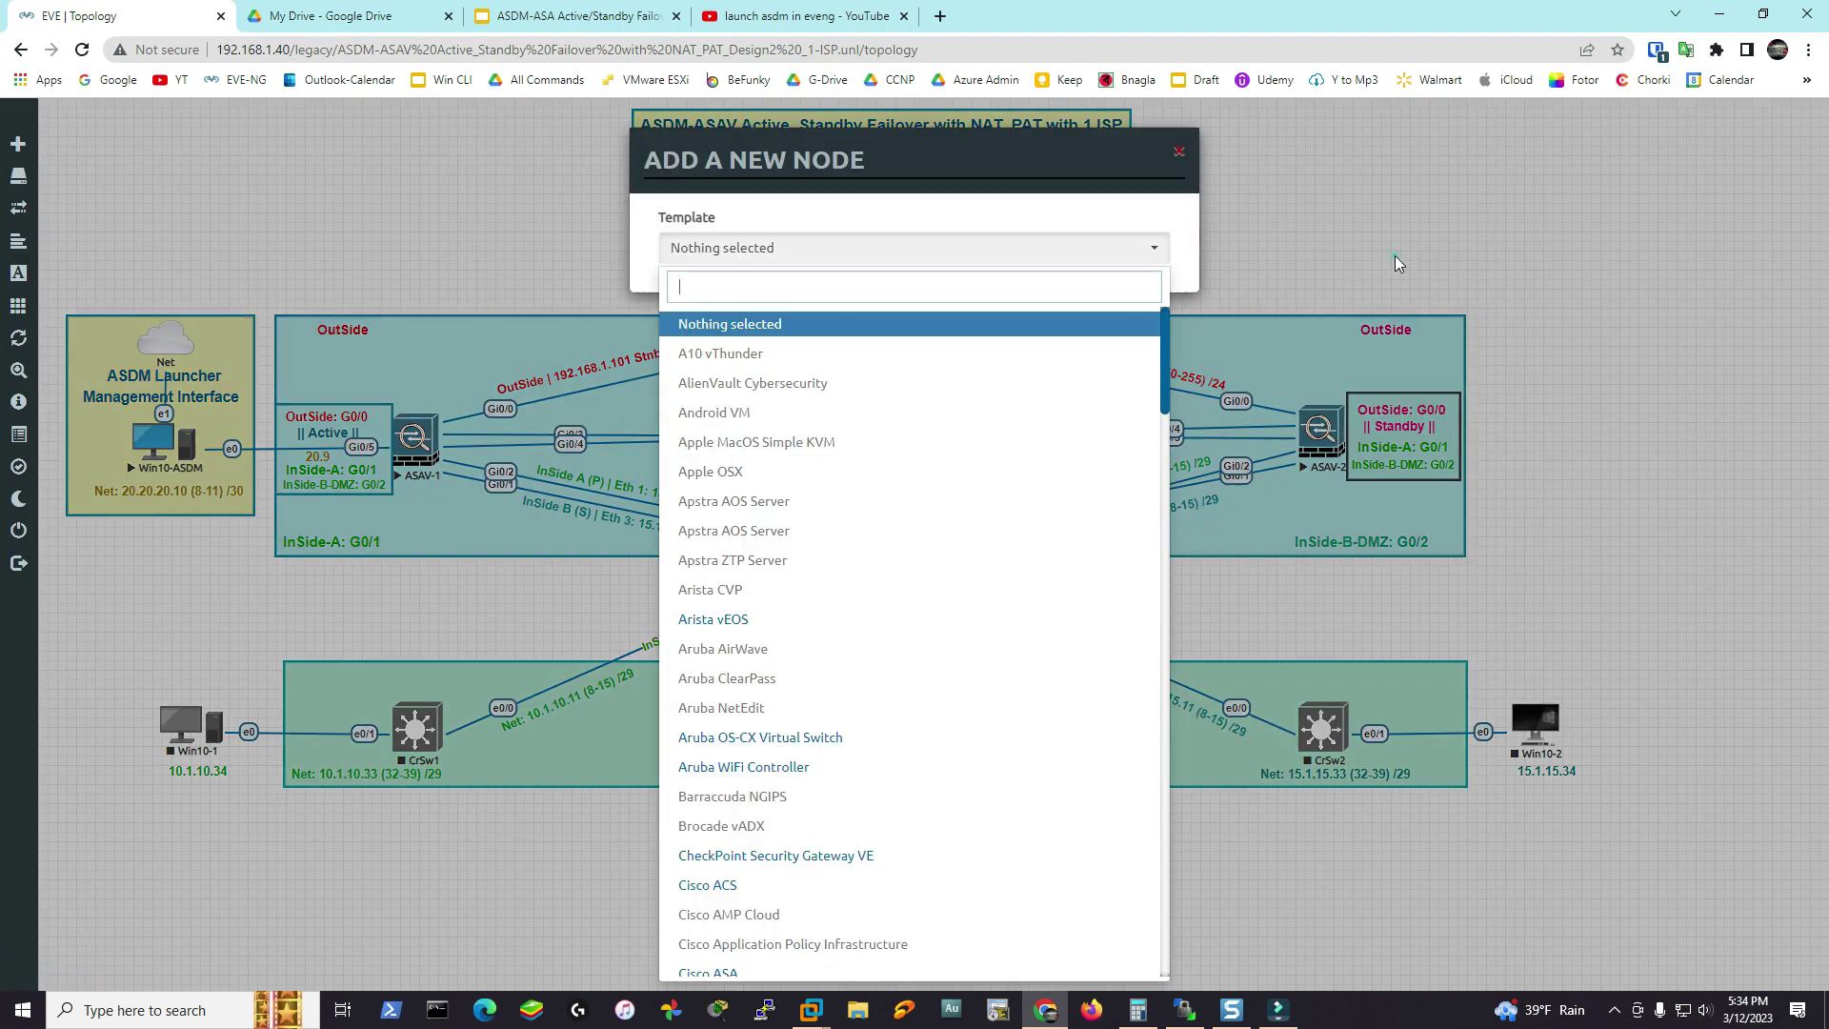
pyautogui.click(752, 615)
pyautogui.click(1051, 238)
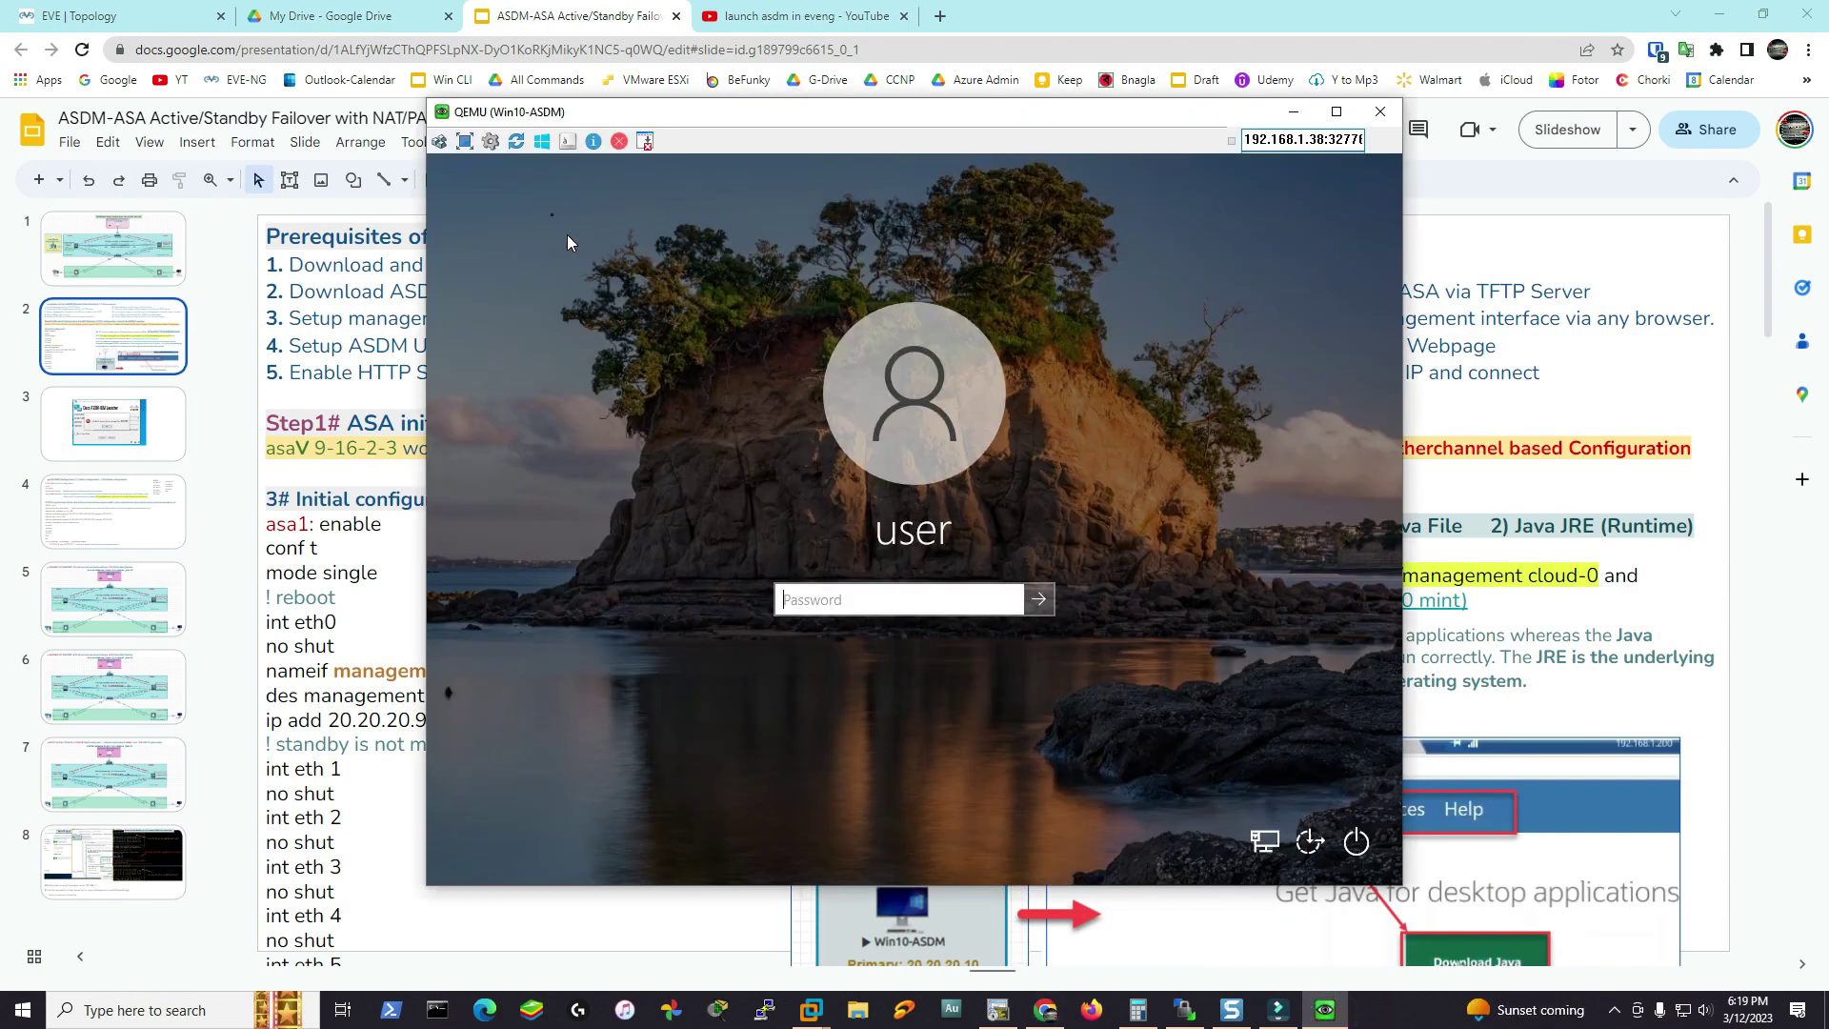
# Sign in to the Win10-ASDM VM with its password, then return to the ASDM prerequisites slides
pyautogui.write('*******')
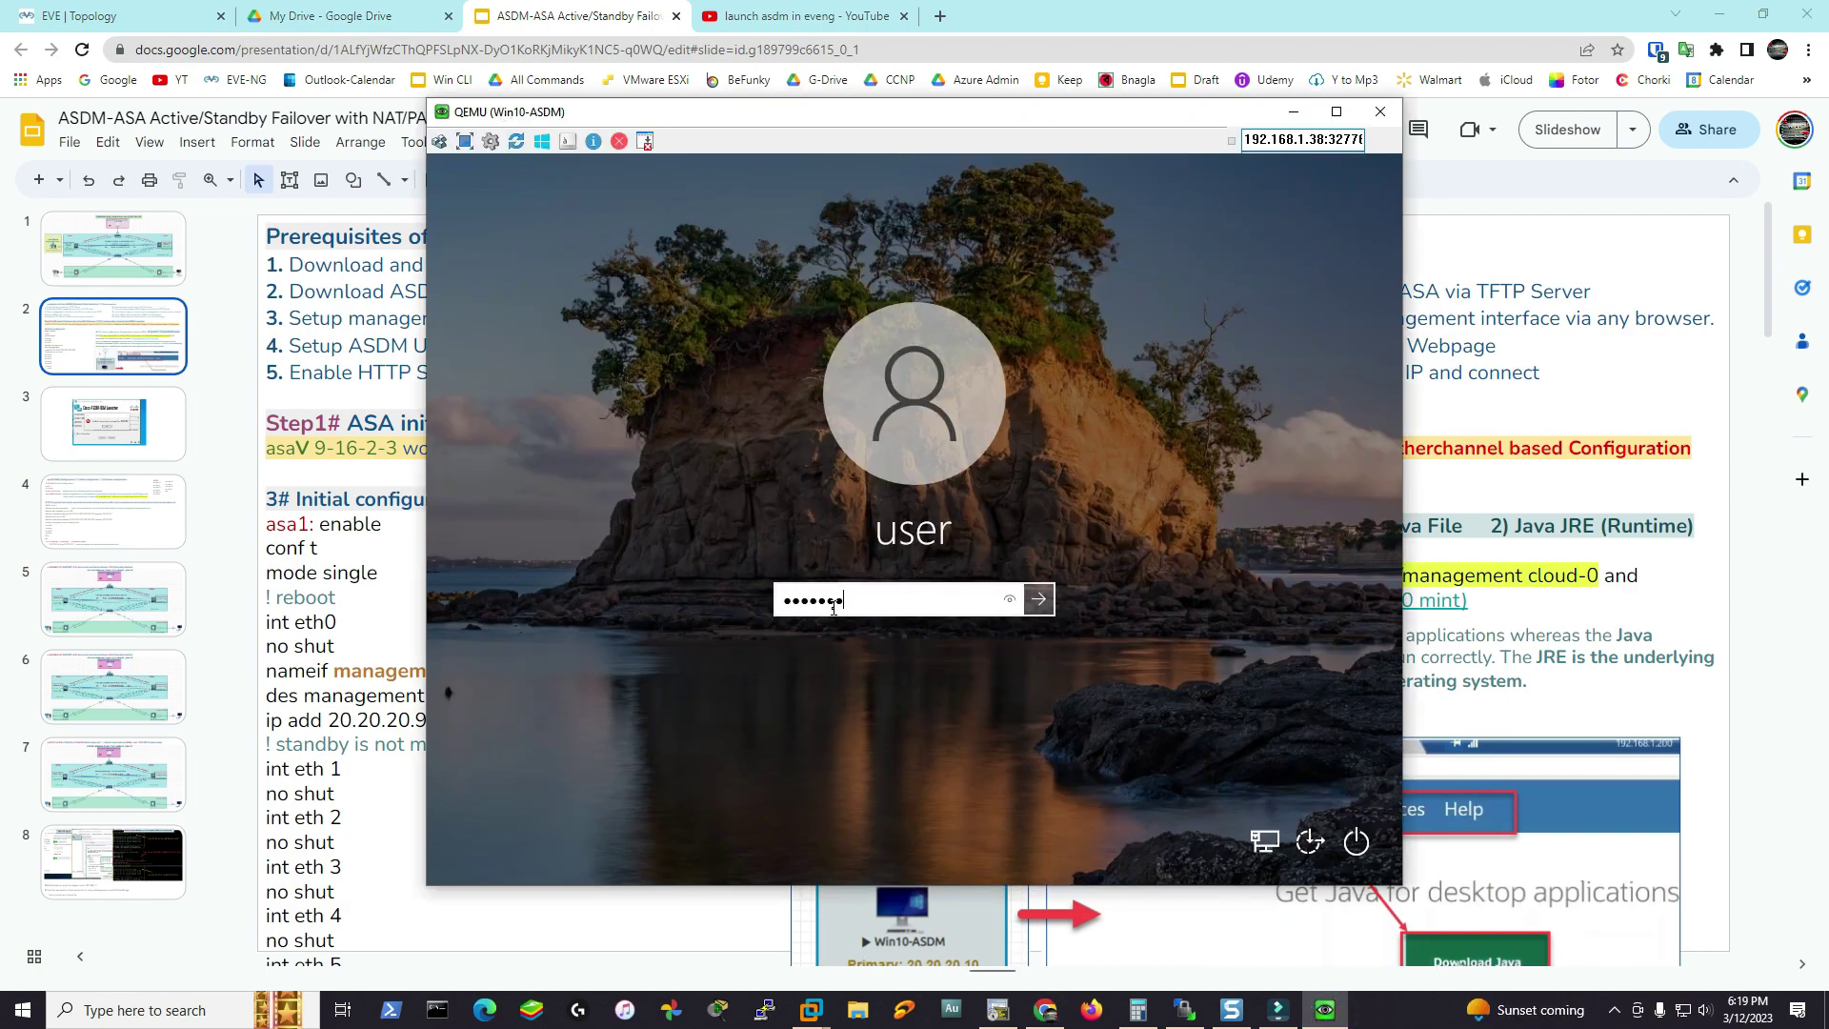
pyautogui.press('Return')
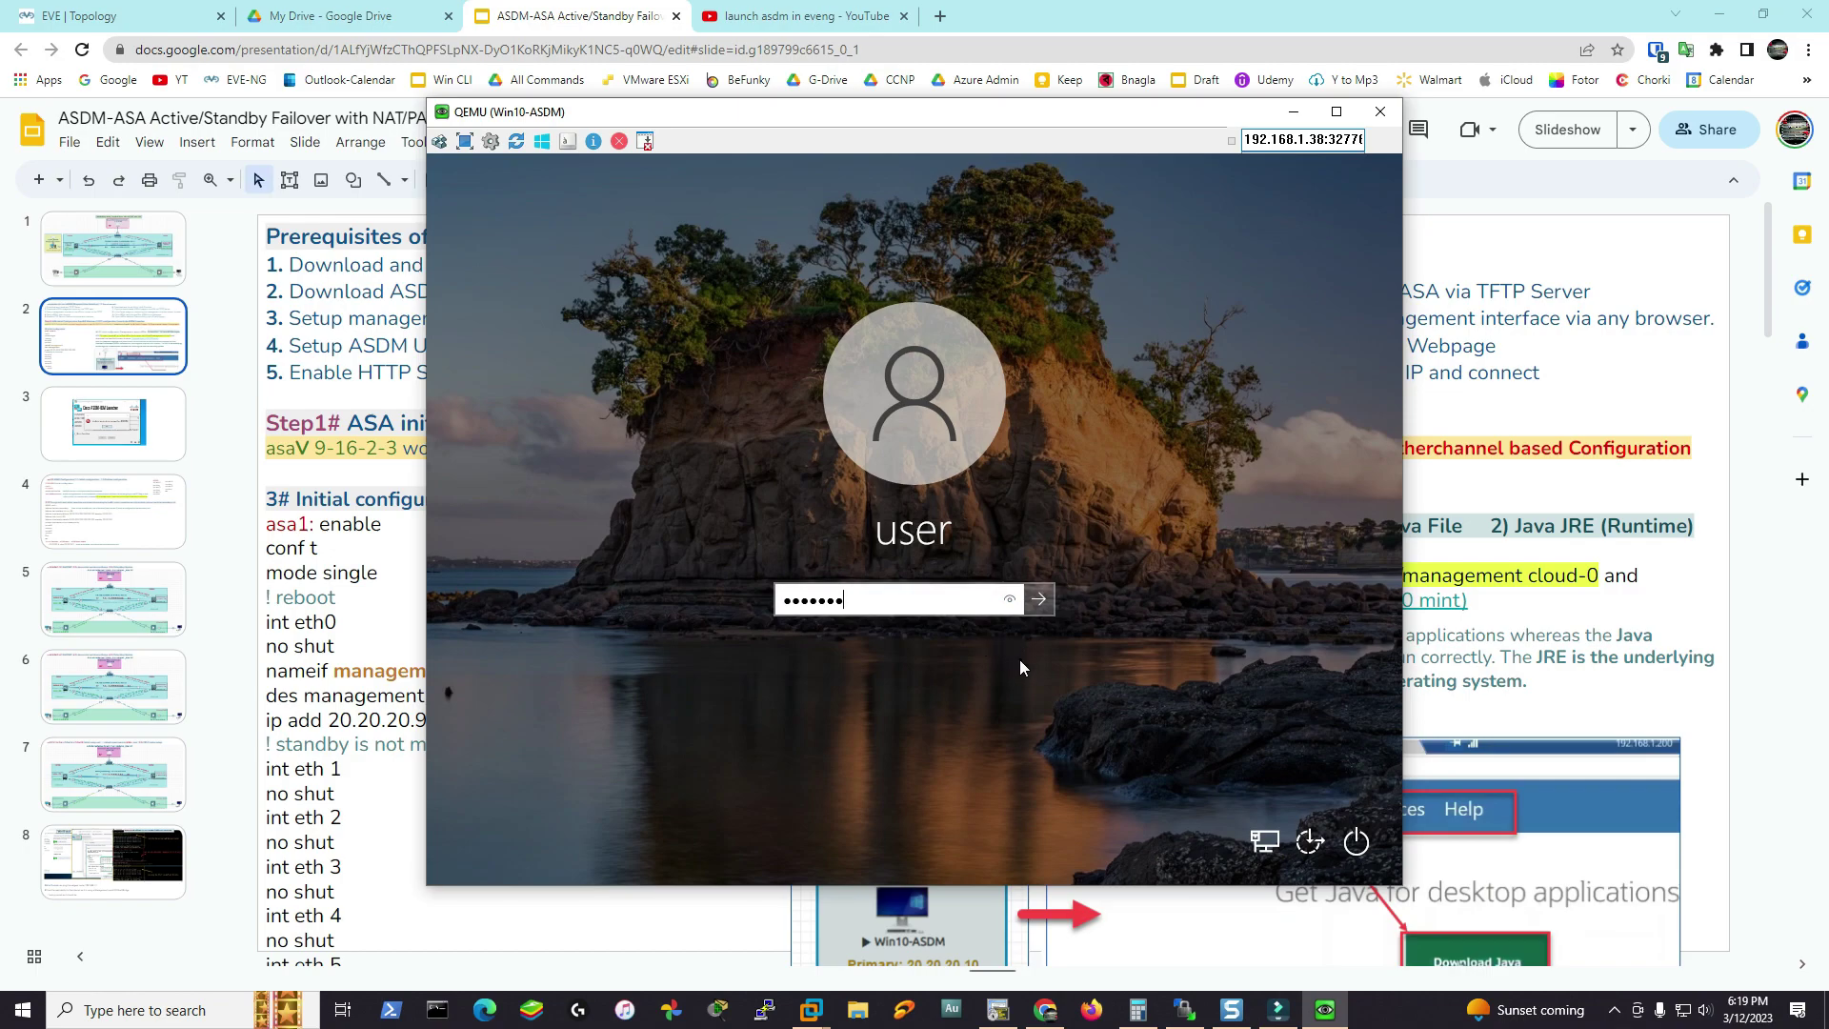
pyautogui.click(1010, 600)
pyautogui.press('Return')
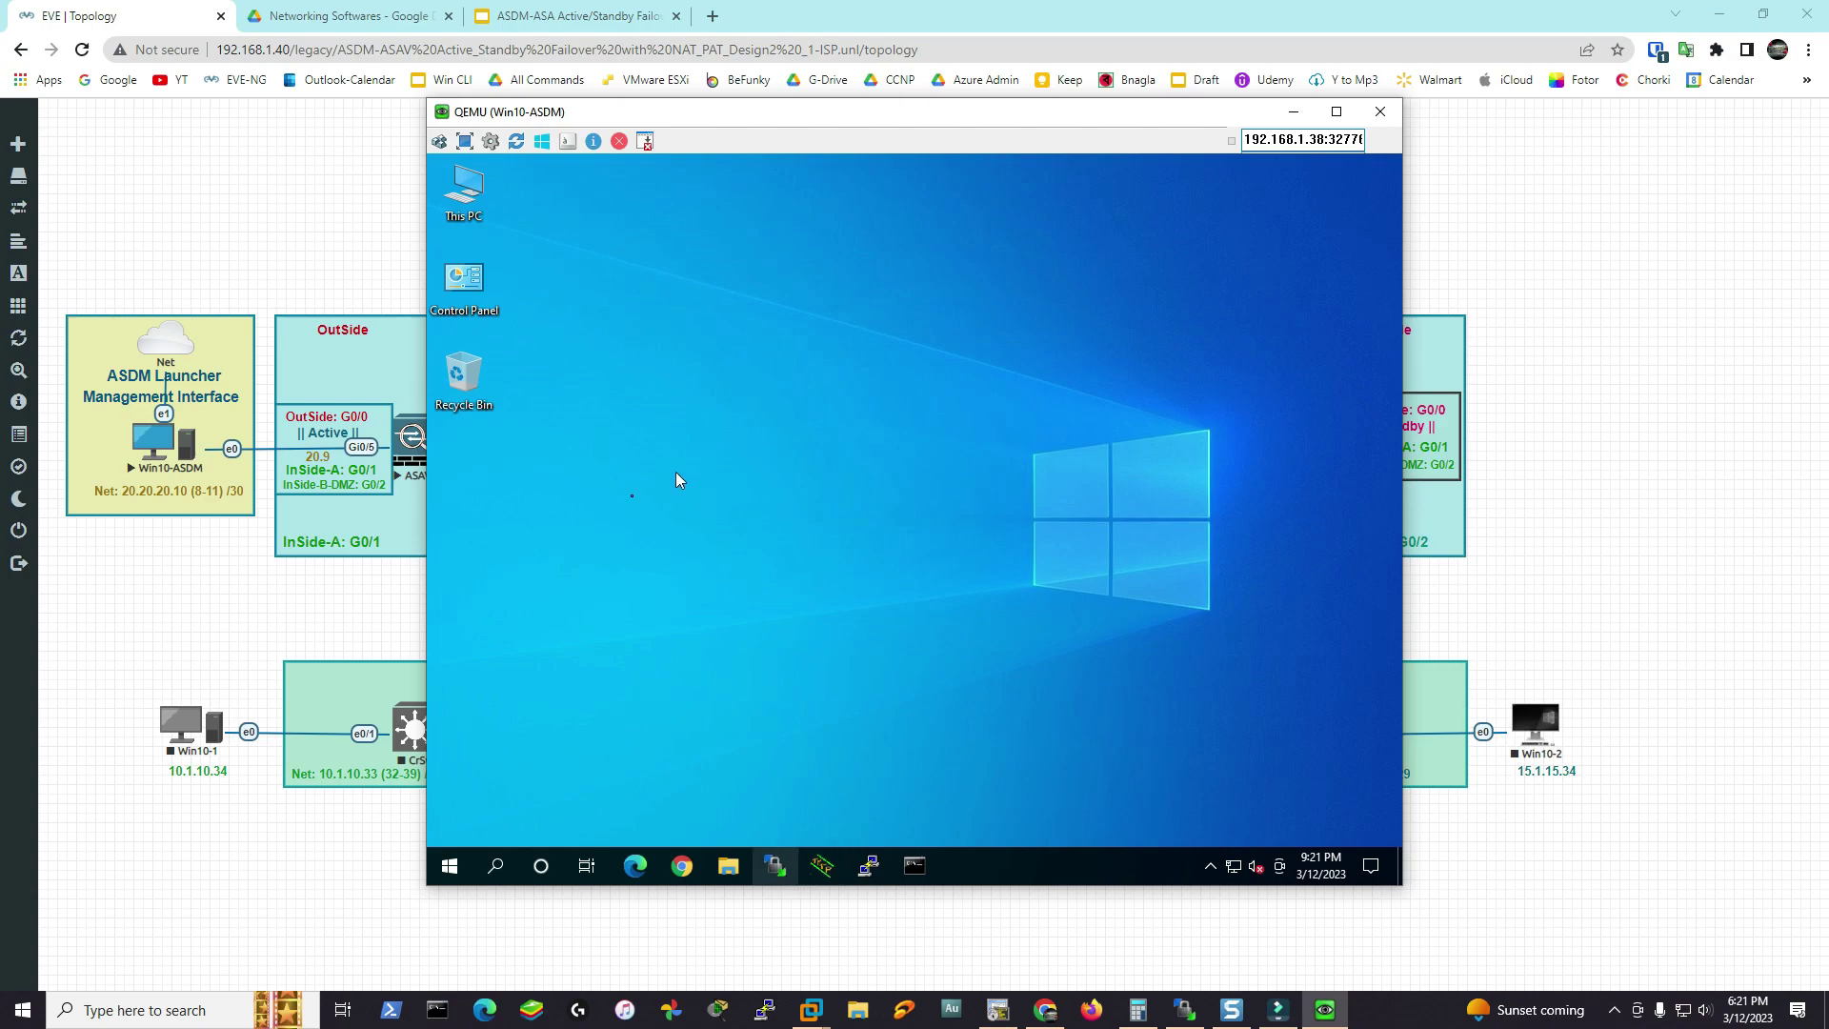
pyautogui.hotkey('ctrl', '3')
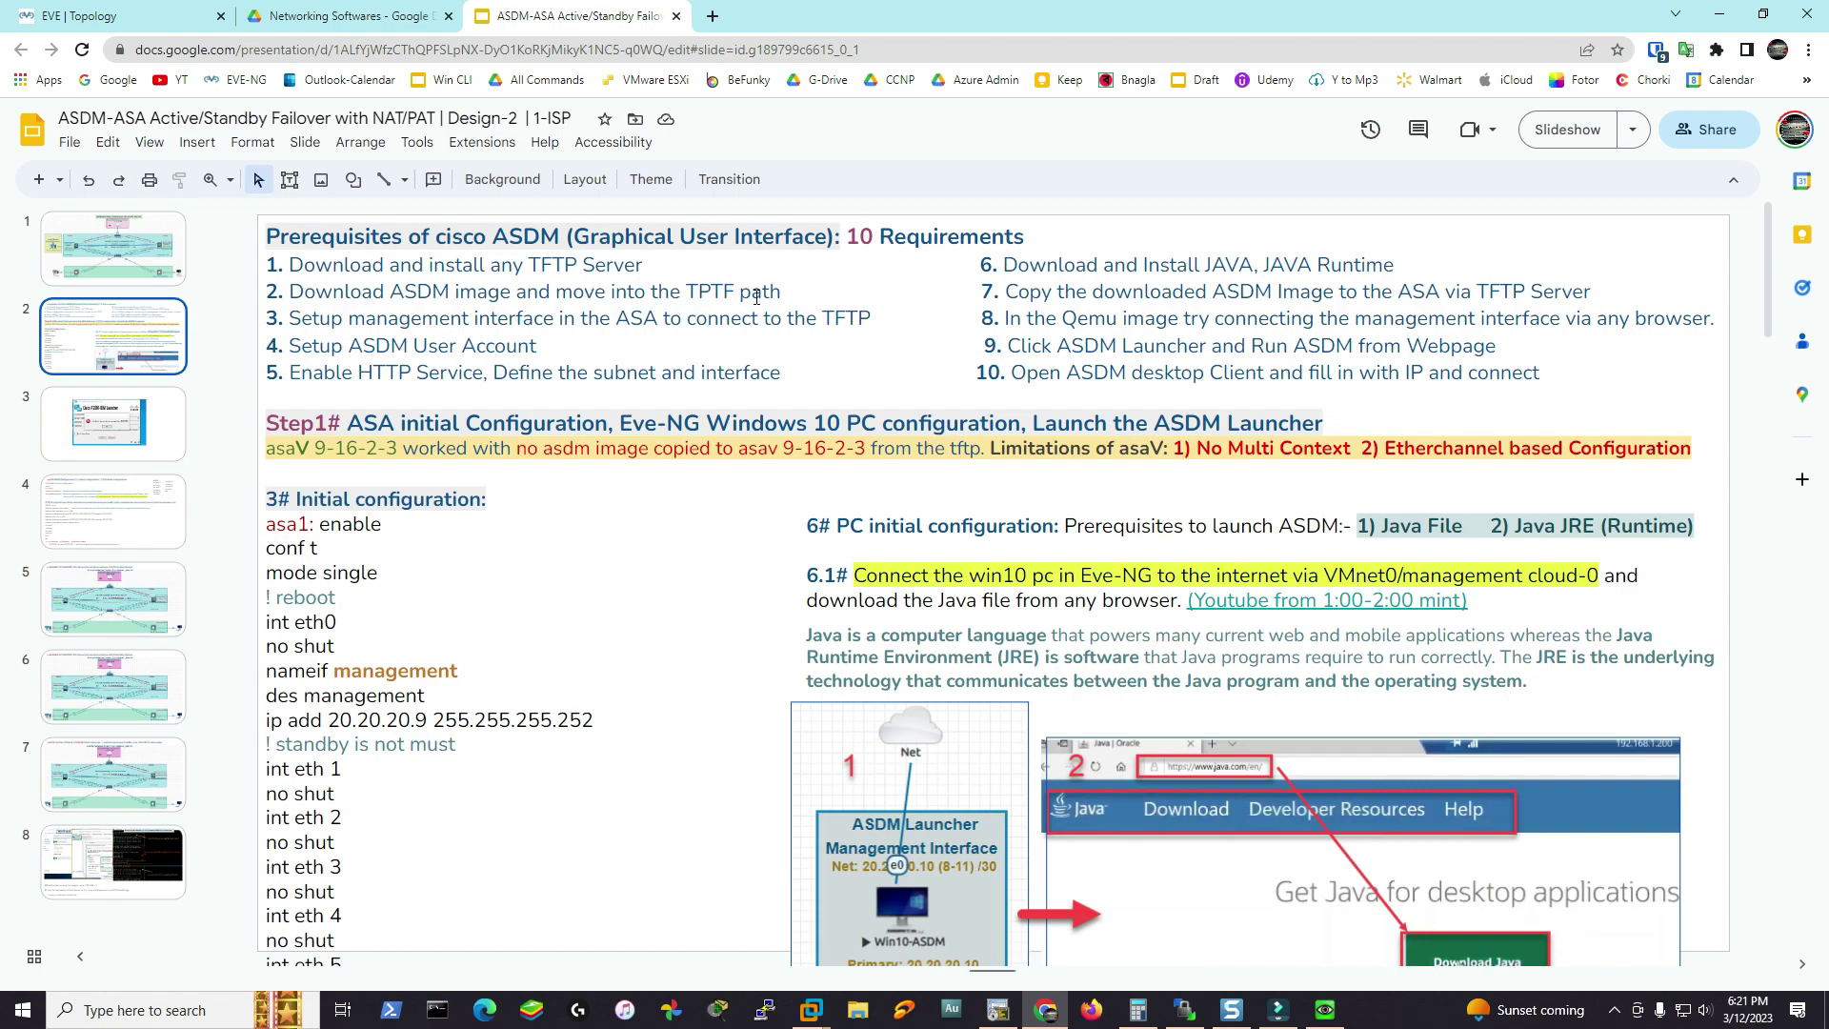
pyautogui.hotkey('alt', 'Tab')
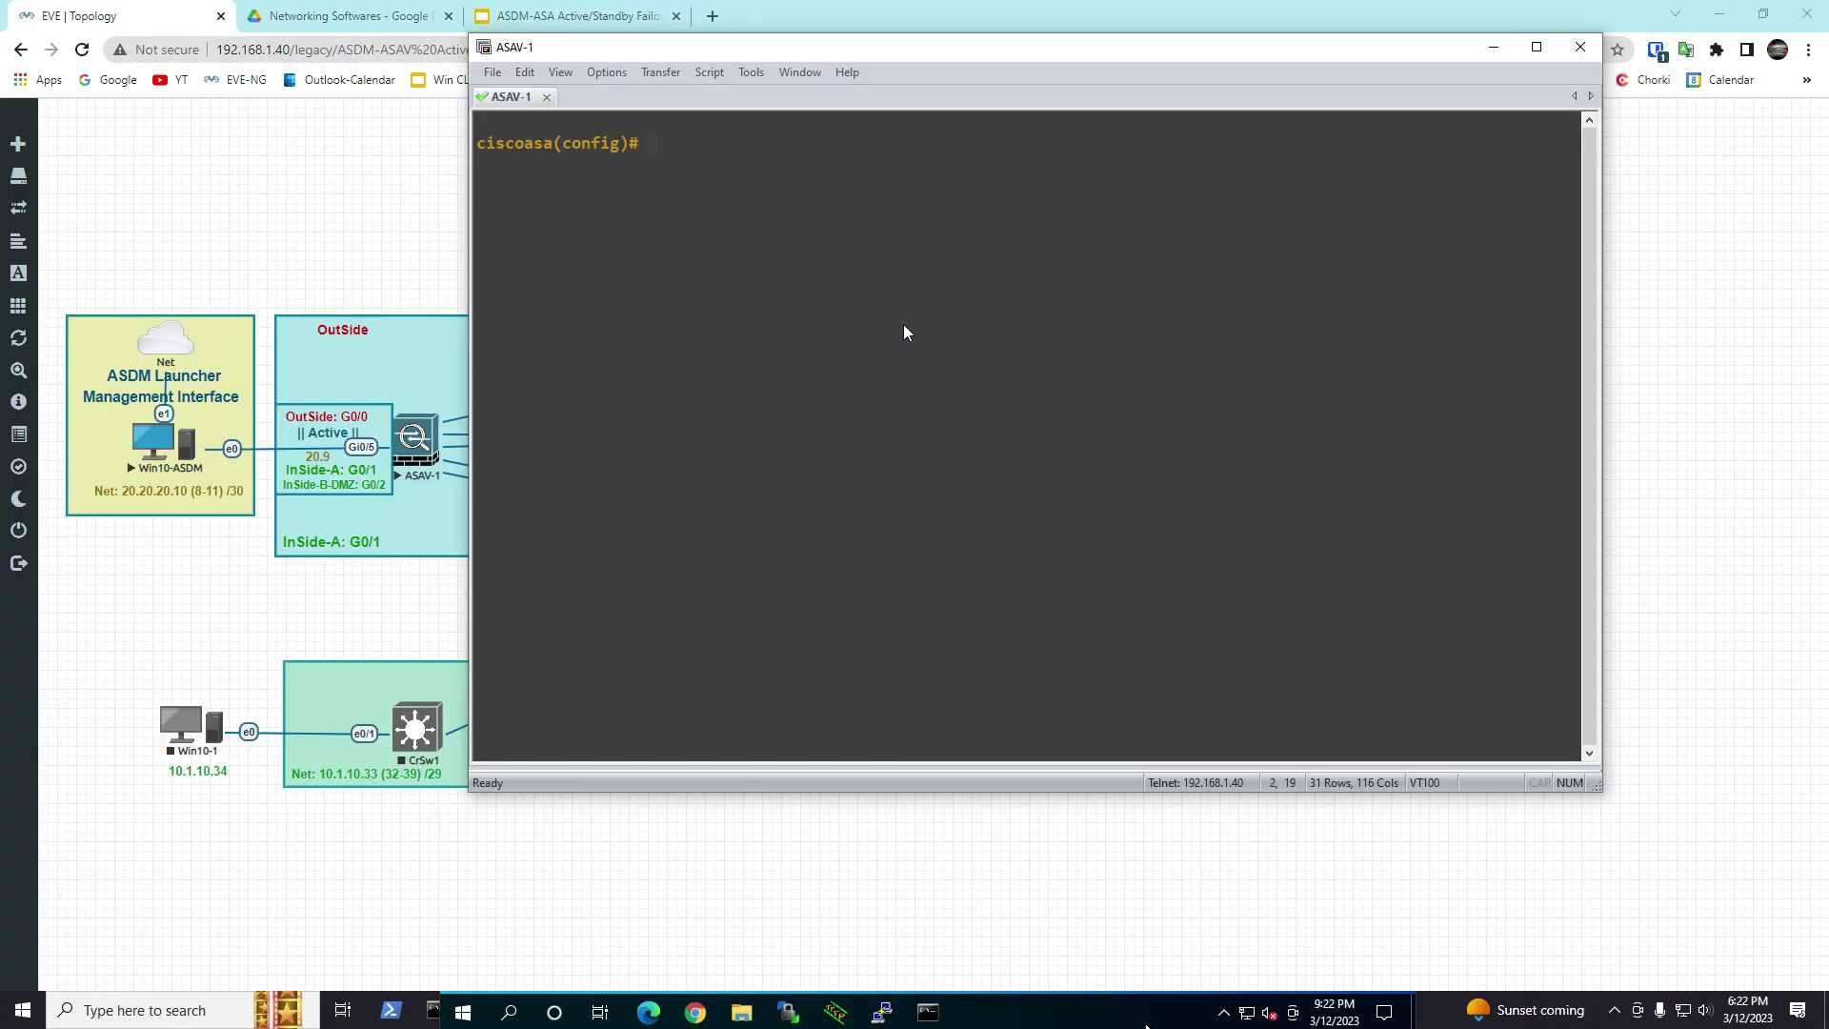
pyautogui.write('sh disk')
pyautogui.press('Return')
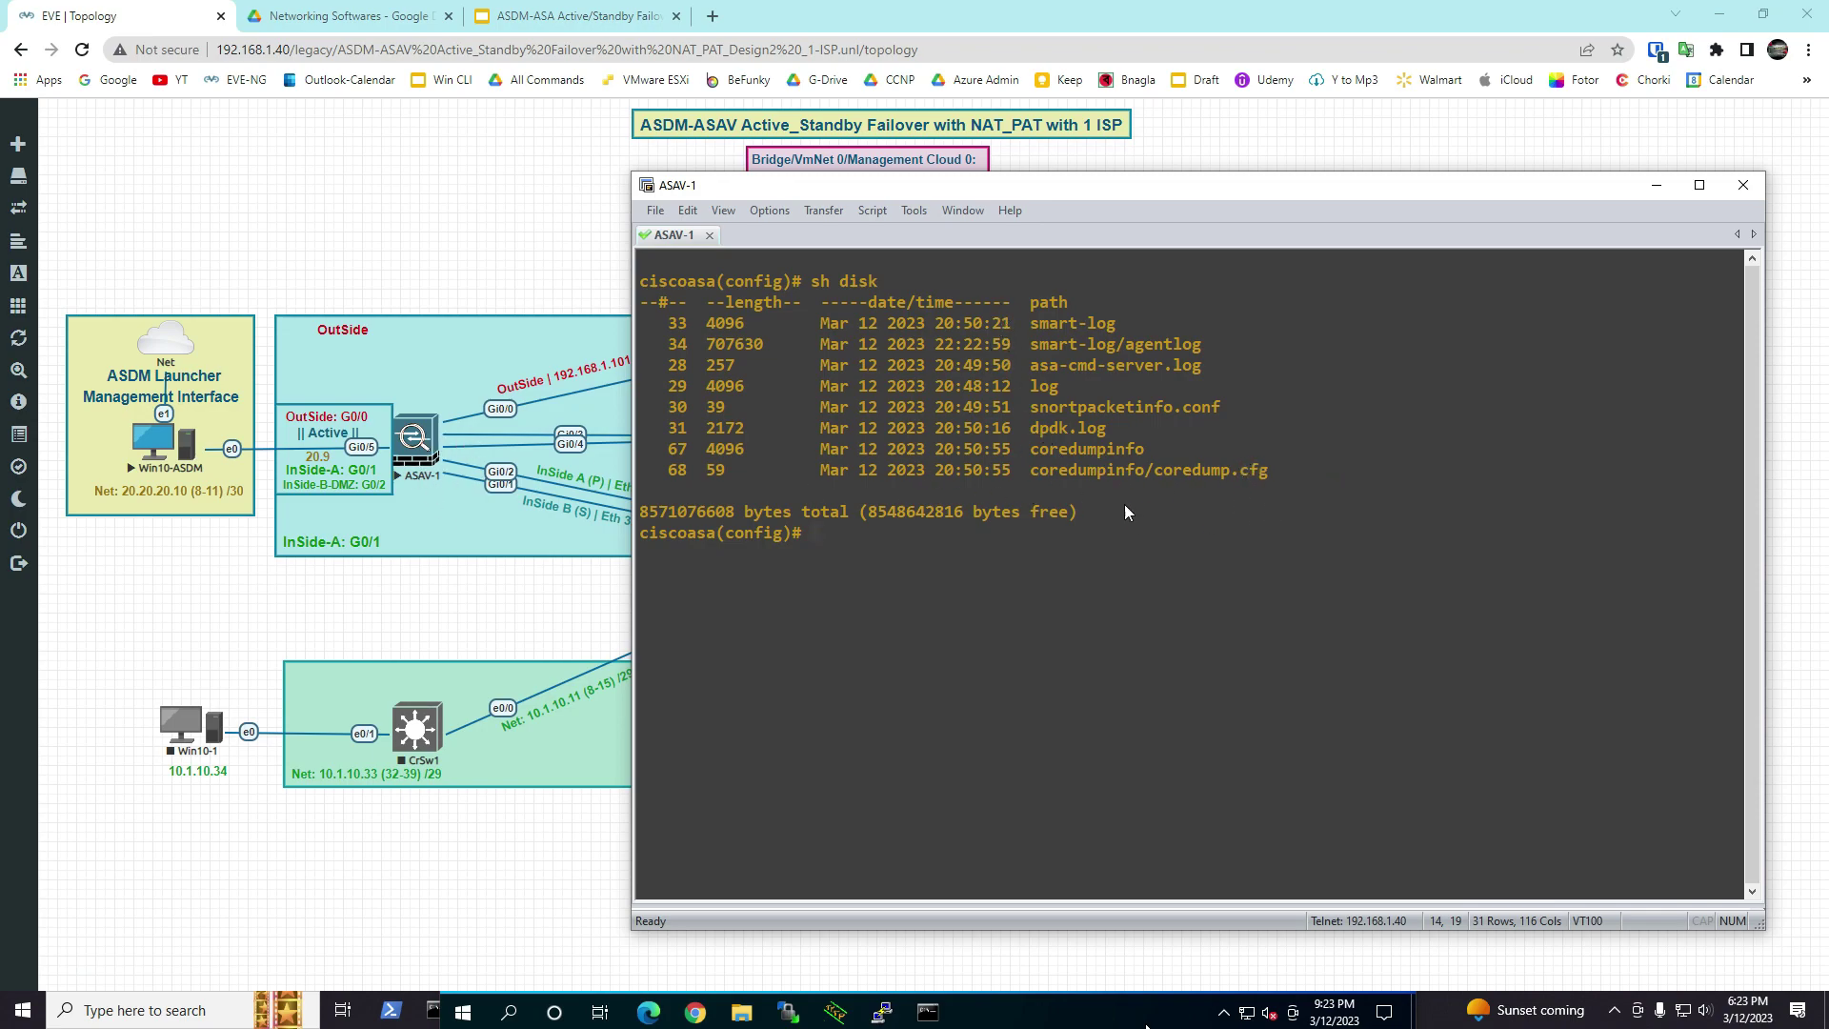
pyautogui.click(575, 16)
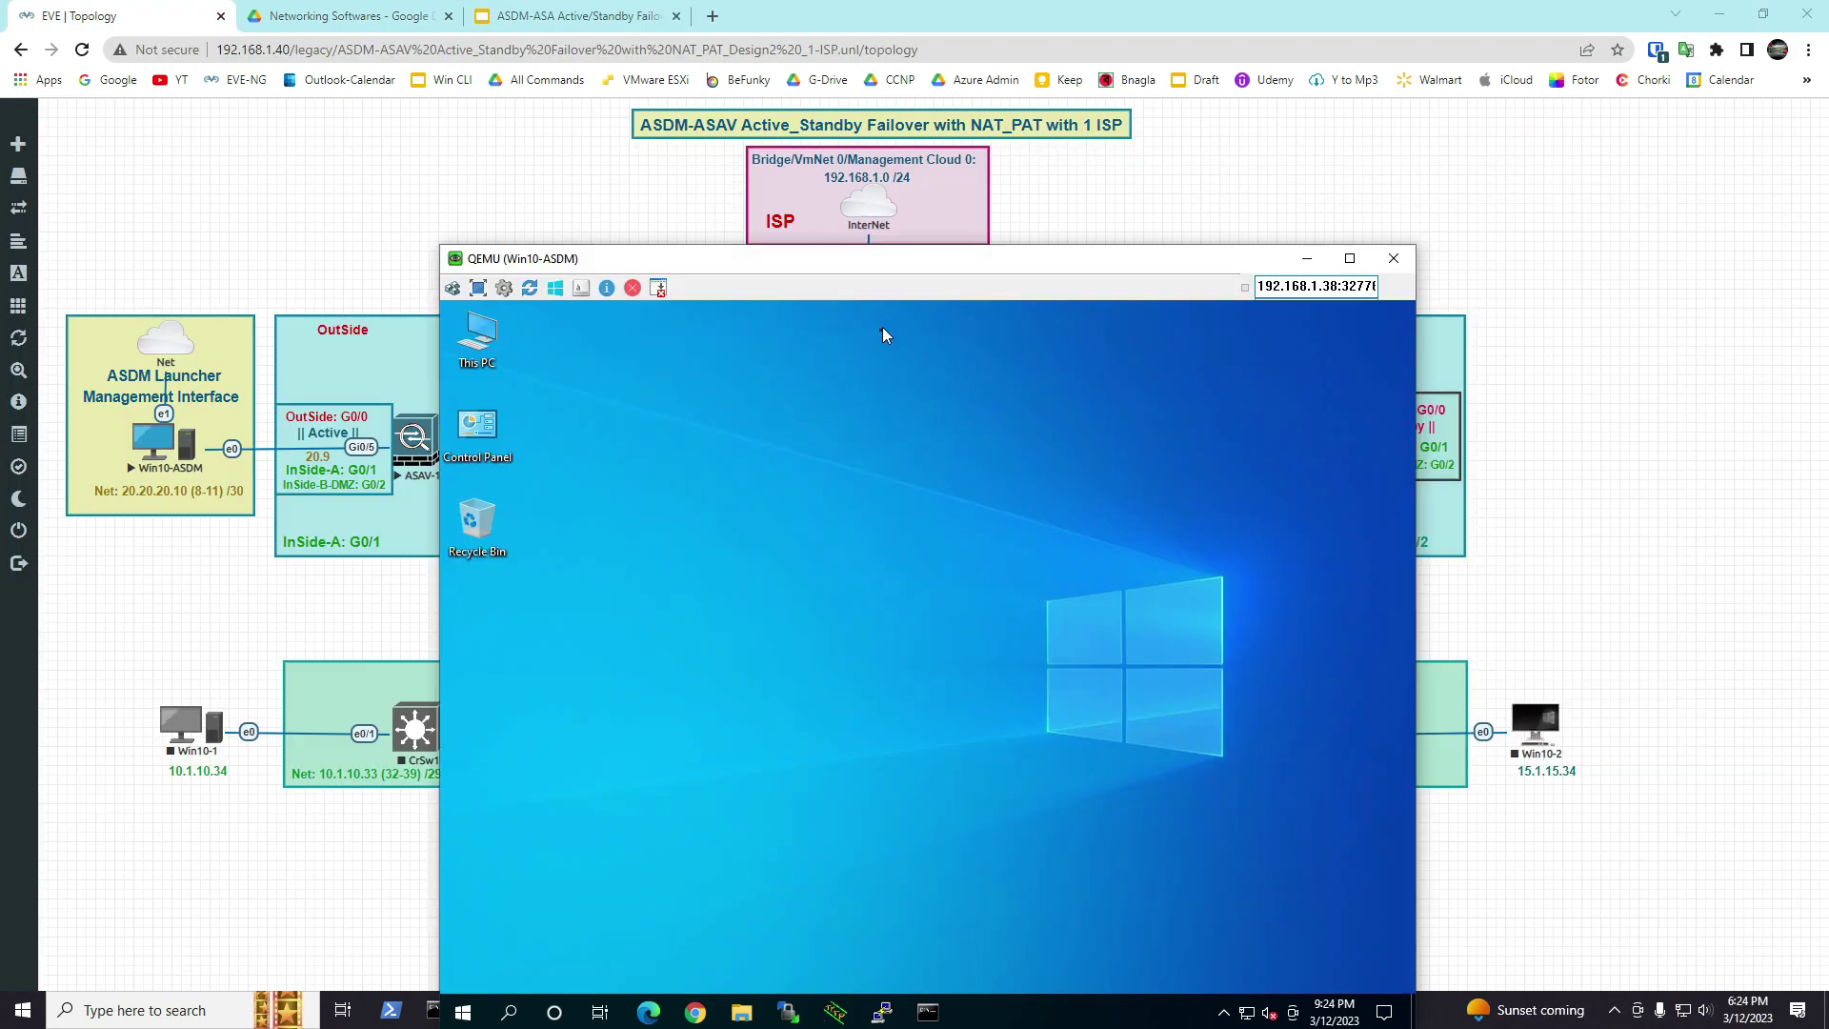
pyautogui.moveTo(848, 255); pyautogui.dragTo(928, 107)
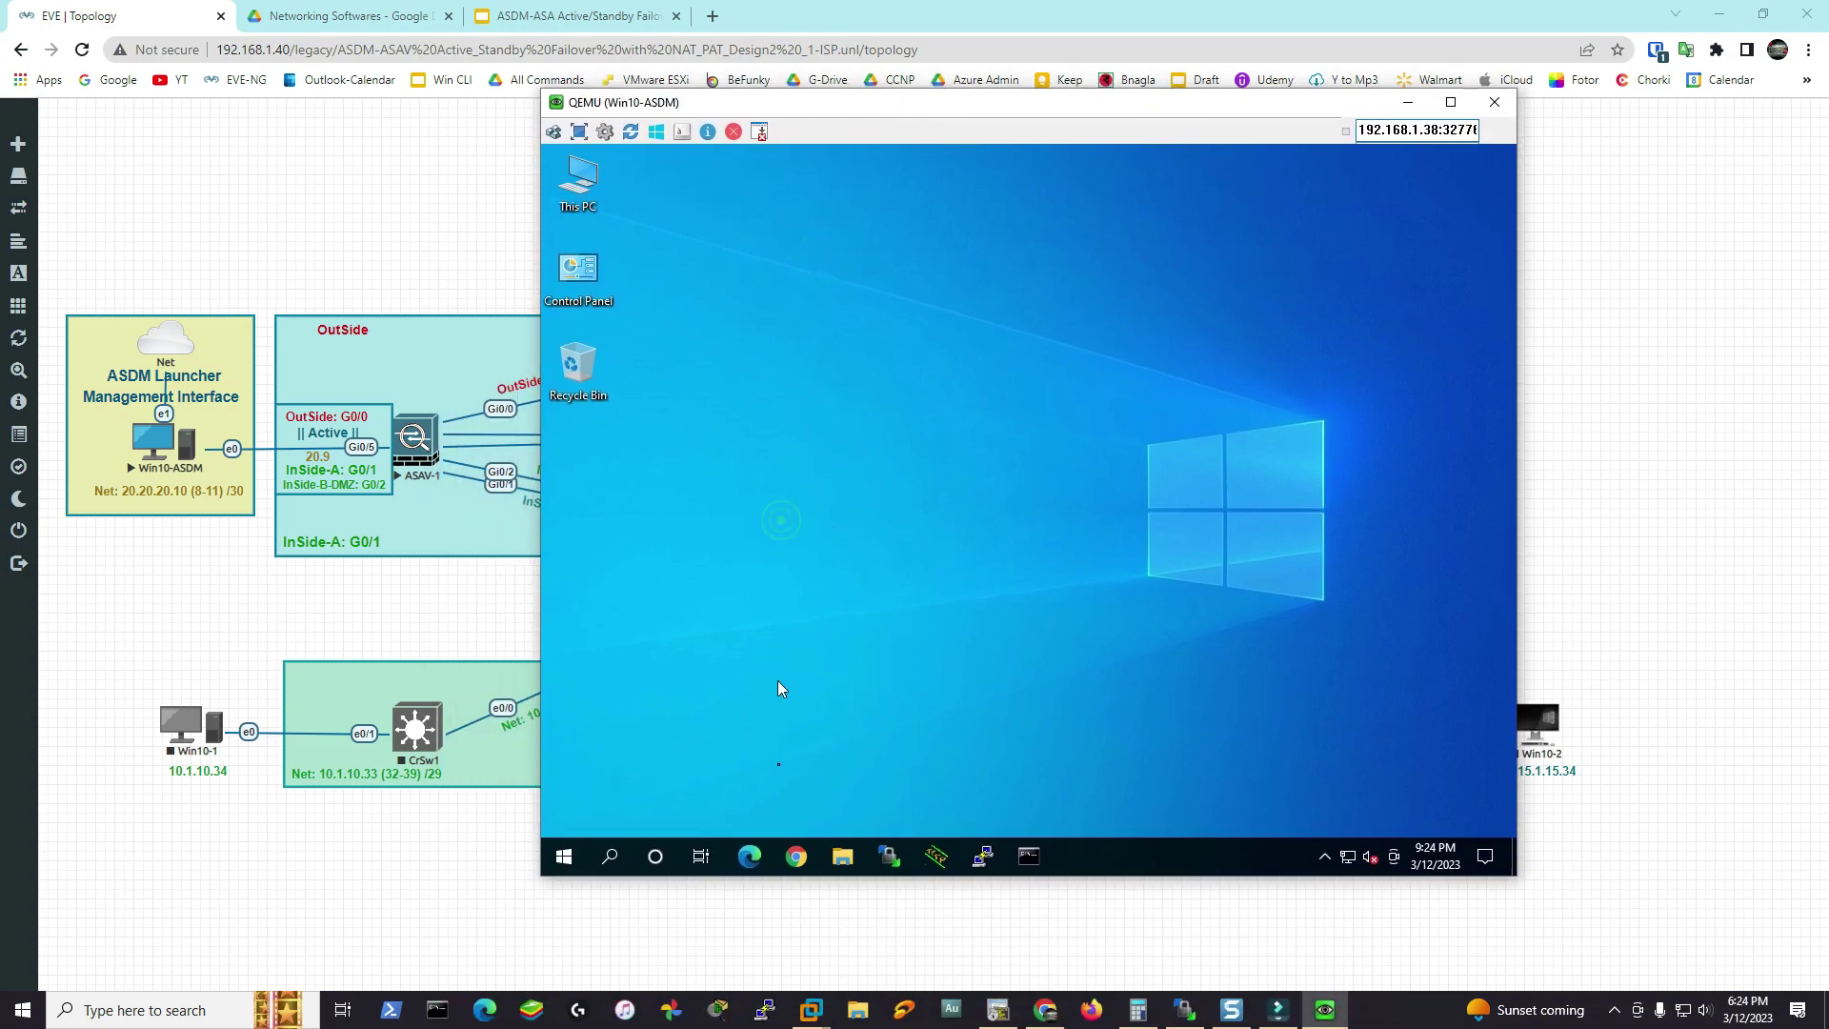
pyautogui.click(796, 858)
pyautogui.moveTo(964, 104); pyautogui.dragTo(1075, 117)
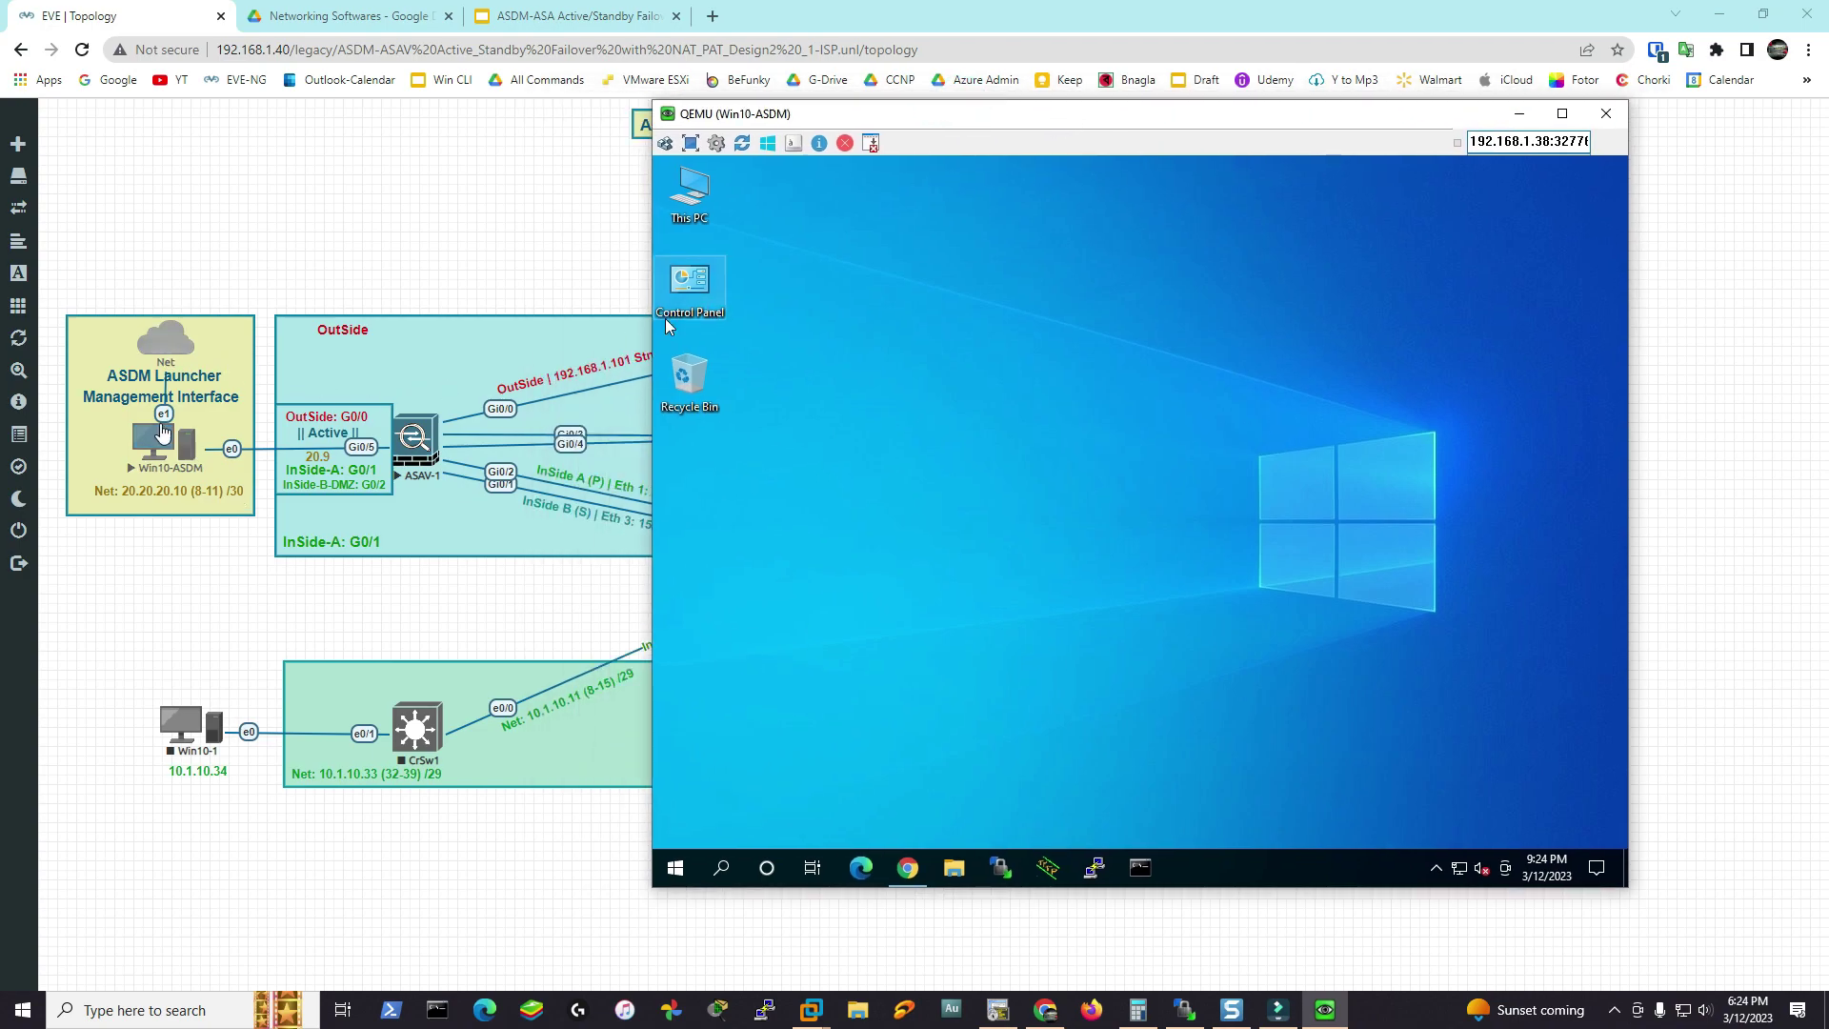
pyautogui.click(172, 195)
pyautogui.rightClick(287, 213)
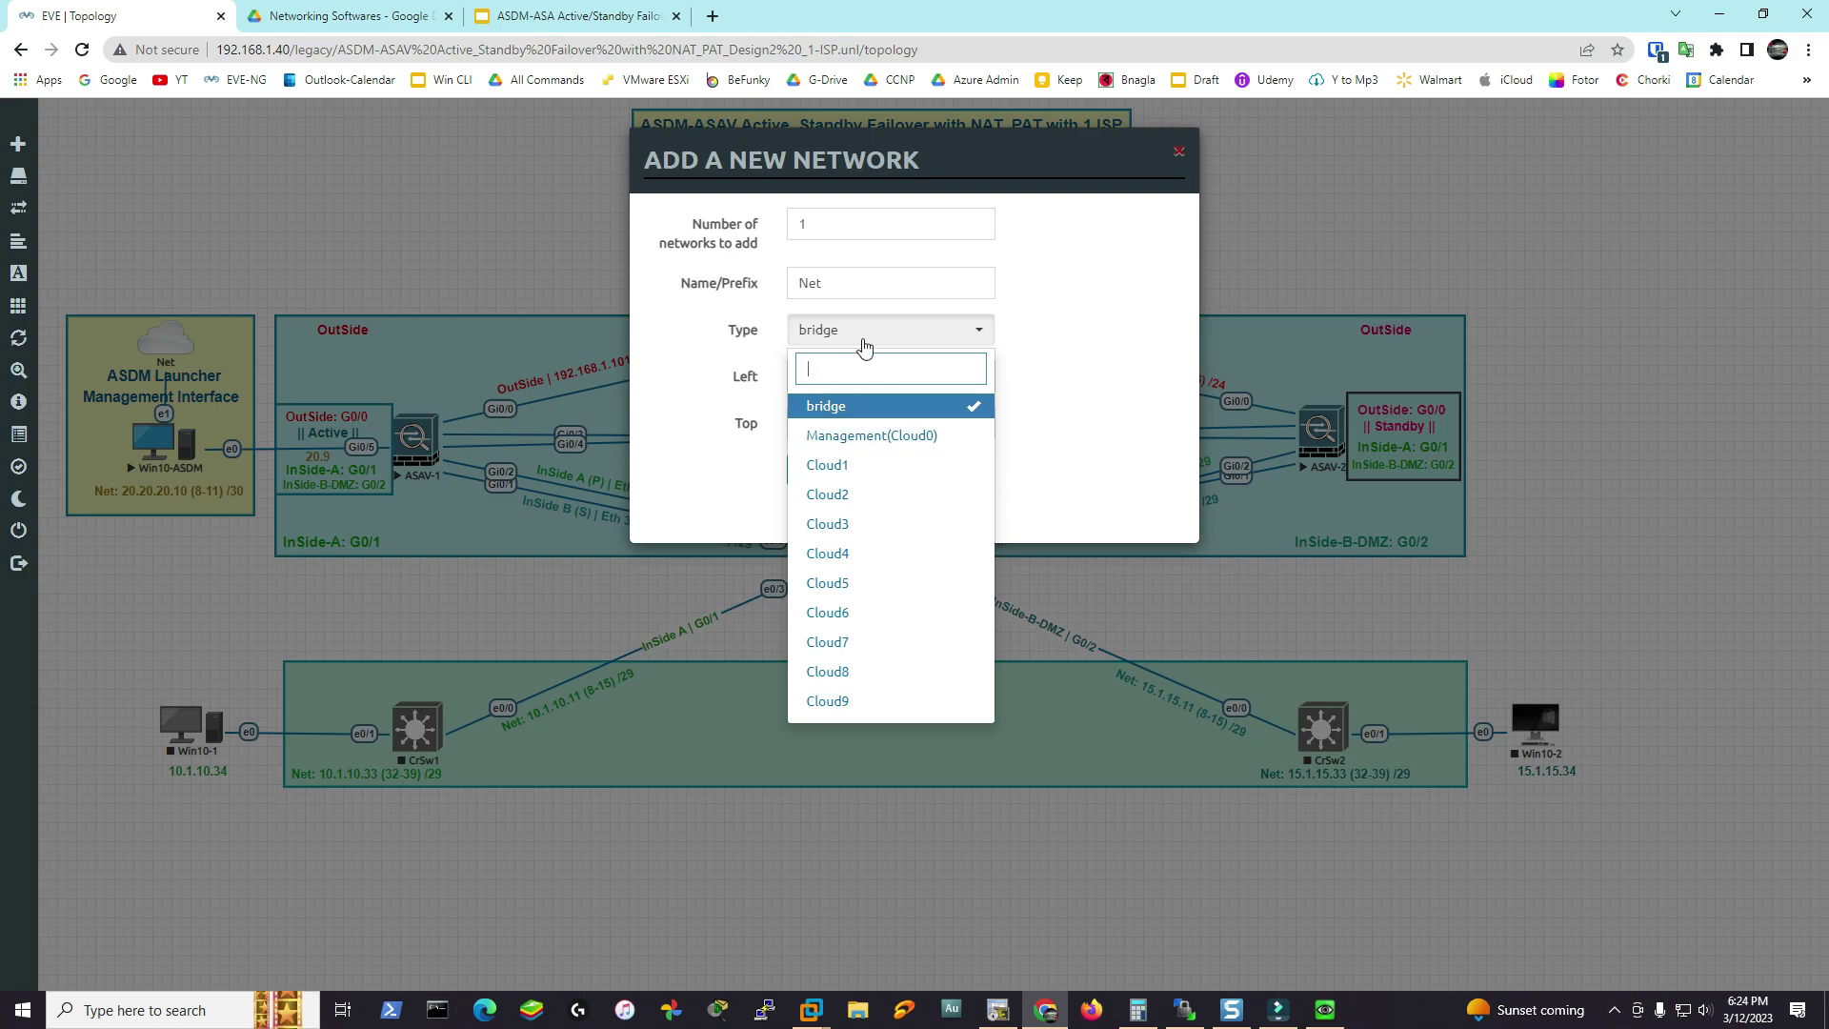
pyautogui.click(501, 214)
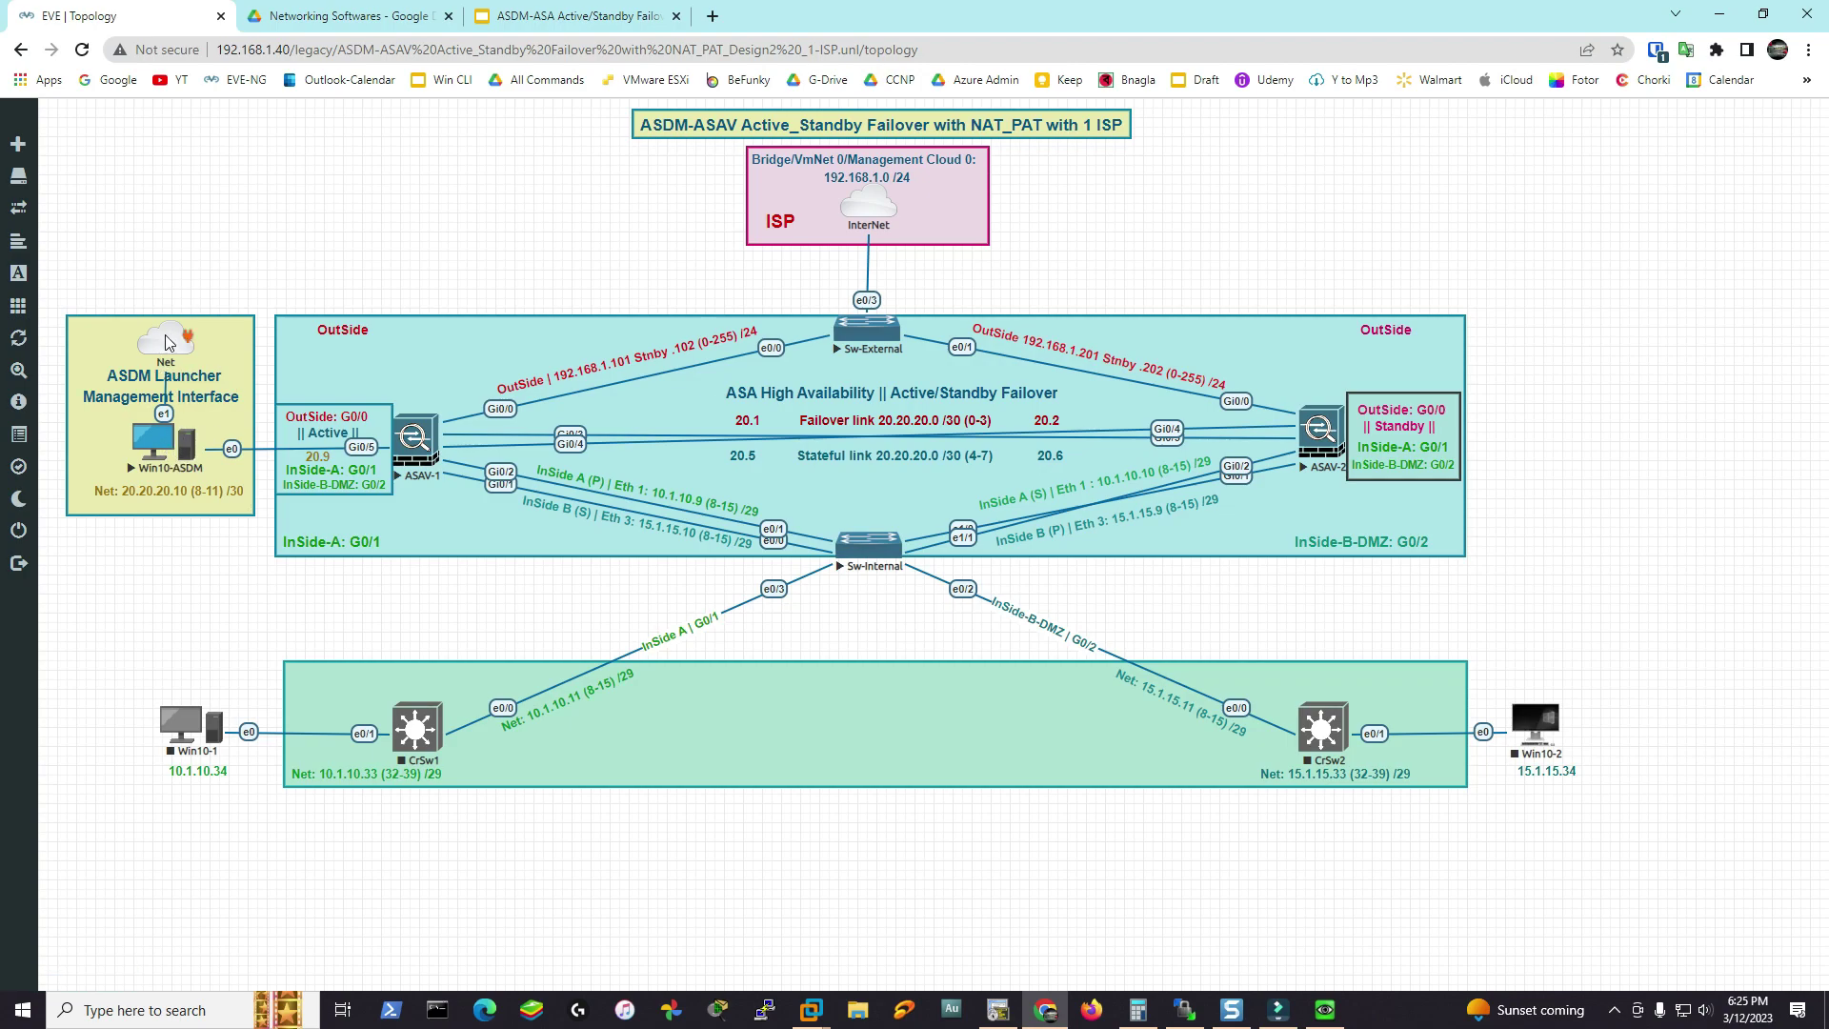
pyautogui.click(1323, 1009)
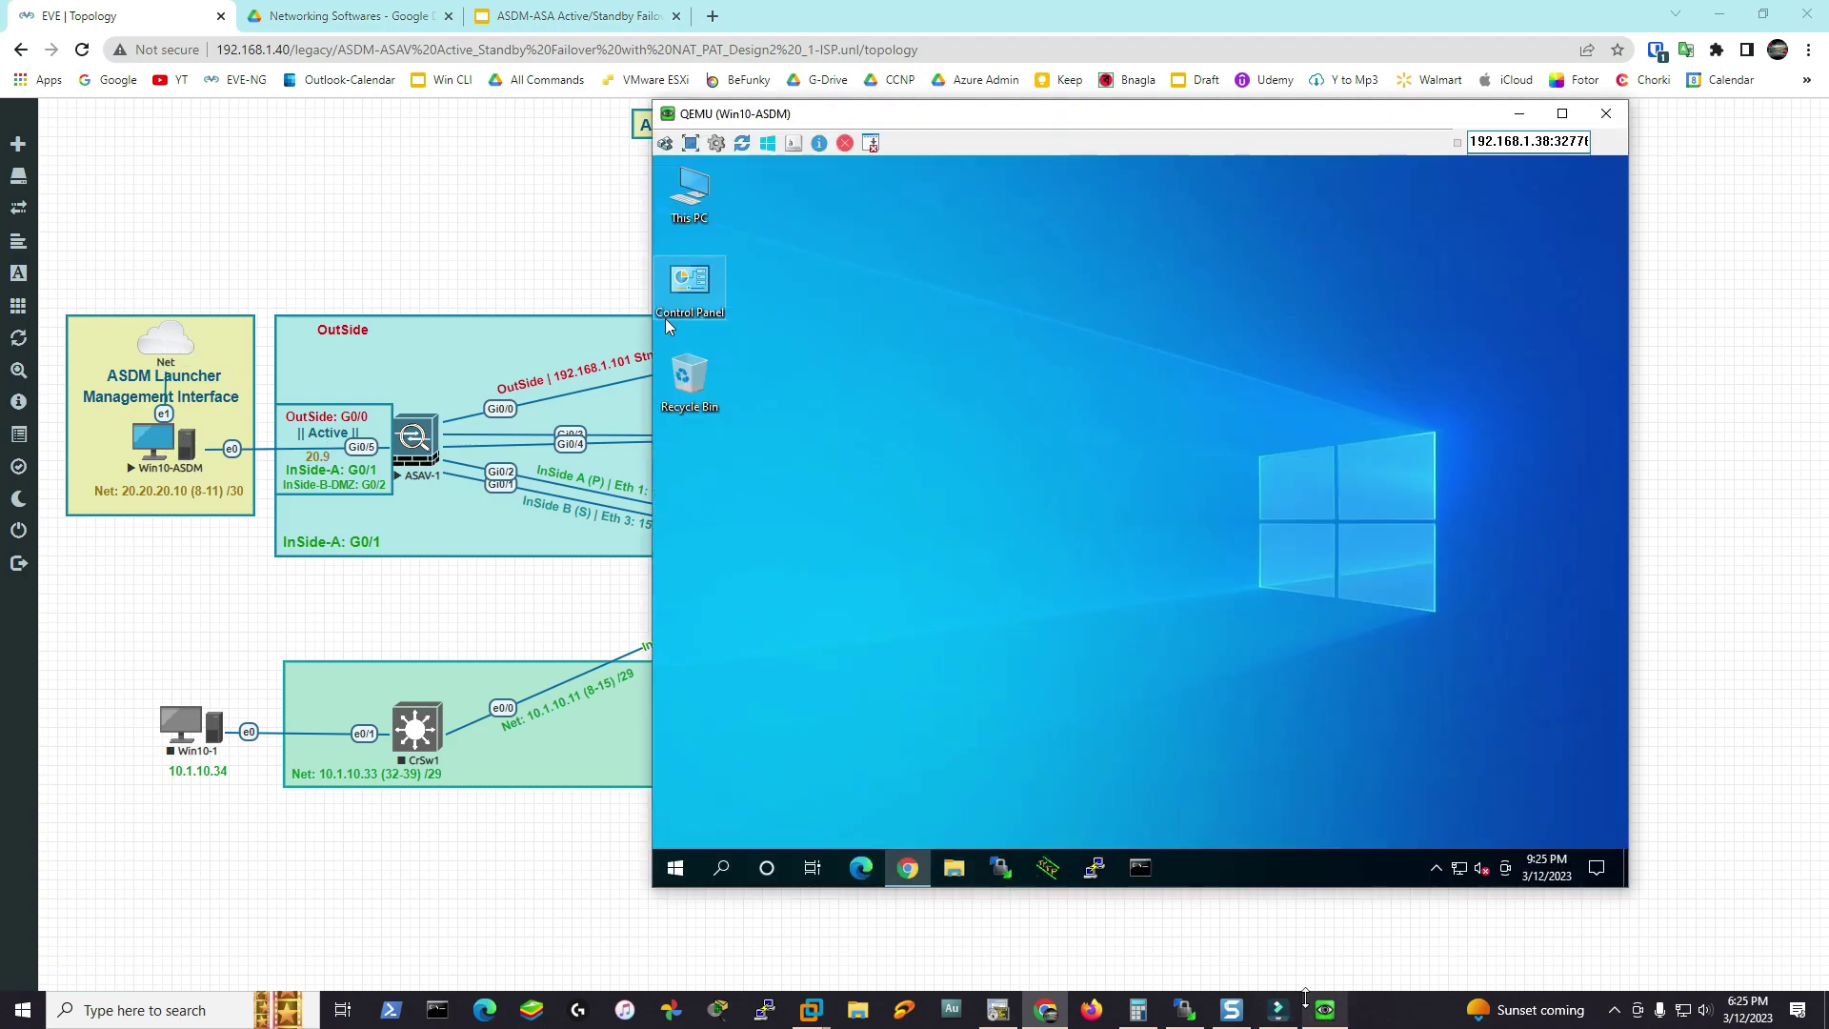
# In the VM's Chrome, go to YouTube and search for the lab author's channel
pyautogui.click(907, 869)
pyautogui.write('youtube')
pyautogui.press('Return')
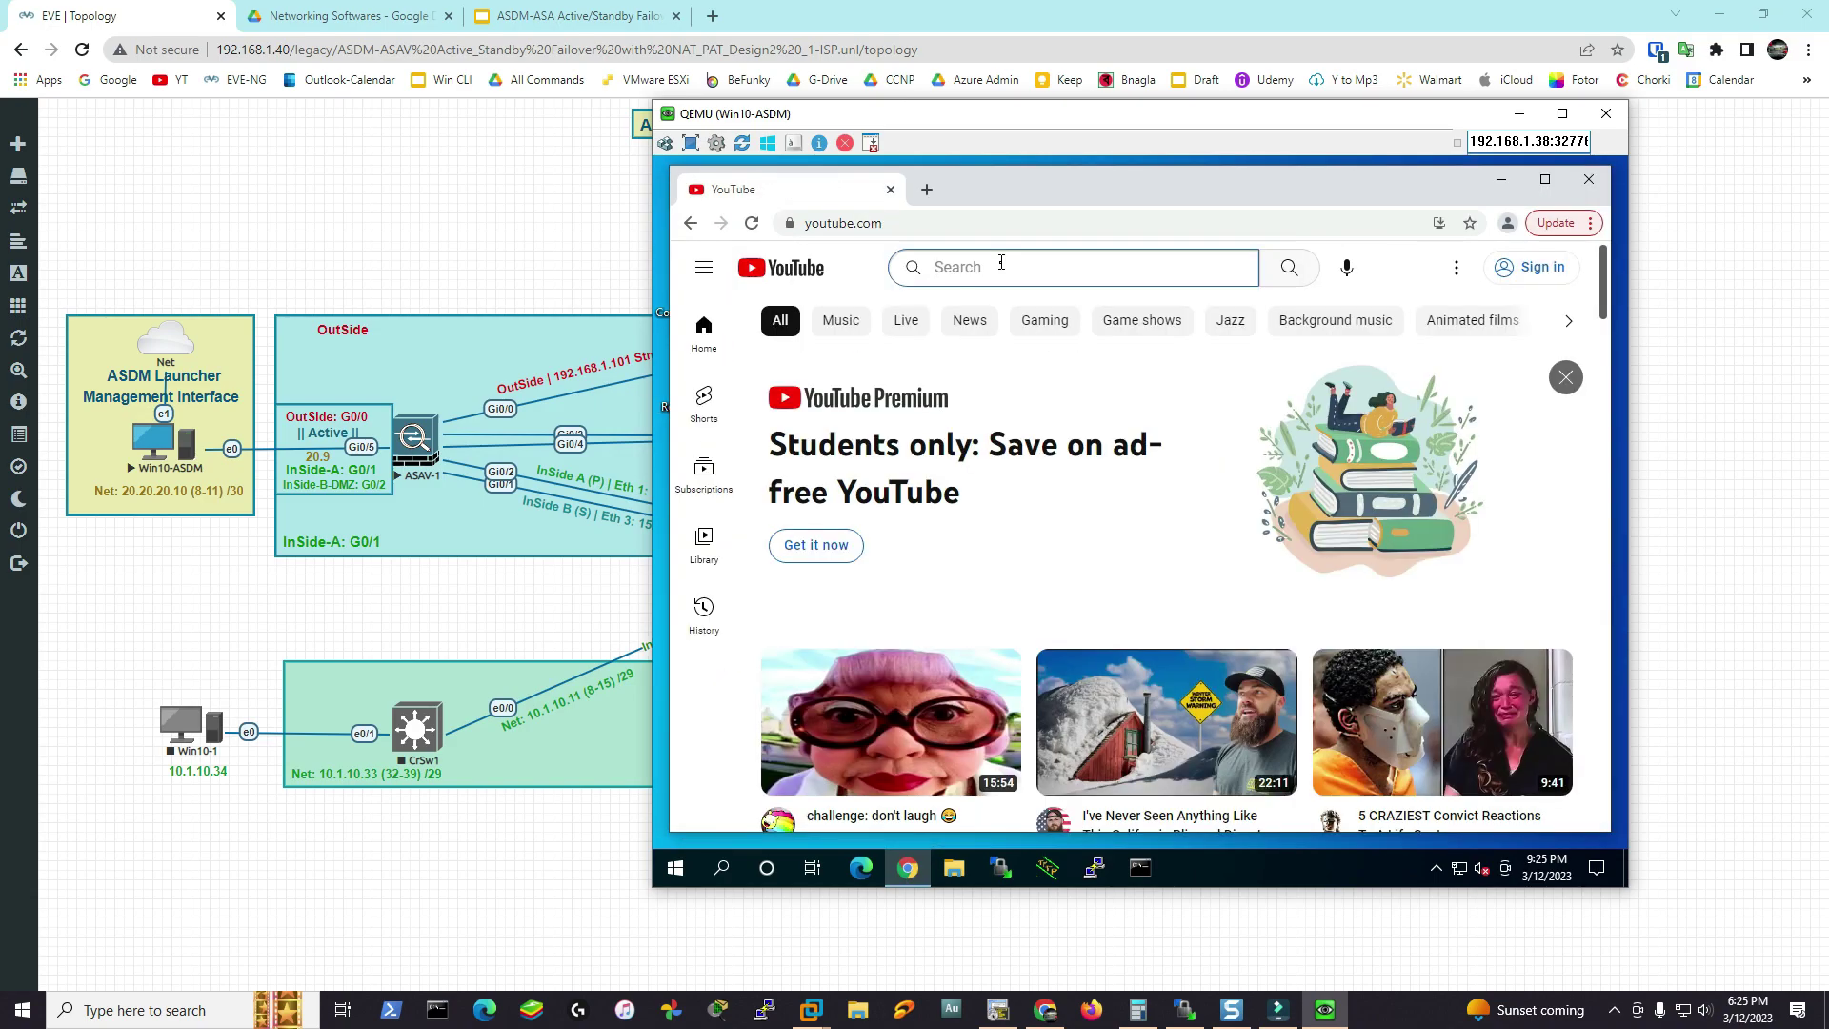
pyautogui.write('neaz arefin anu')
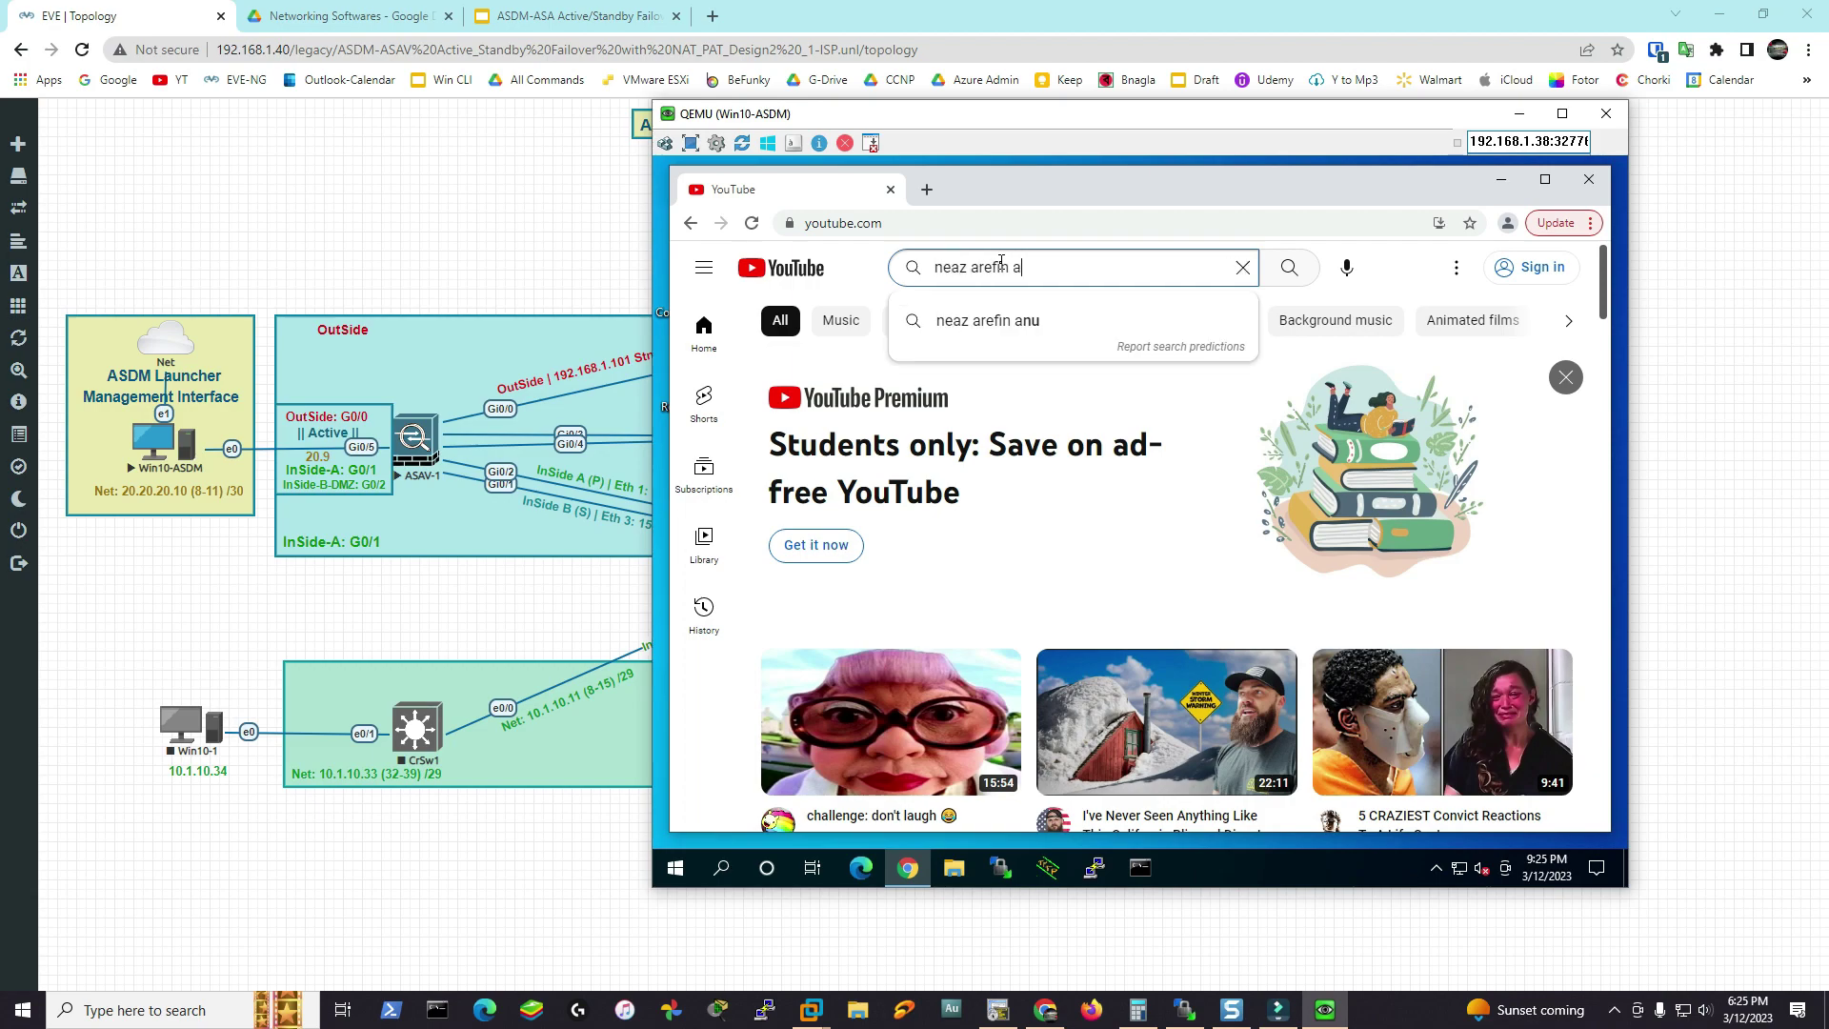
pyautogui.press('Return')
# Follow the ASA High Availability video's Drive link and download the ASDM image folder
pyautogui.click(1000, 341)
pyautogui.click(918, 595)
pyautogui.scroll(-5, 746, 591)
pyautogui.click(746, 590)
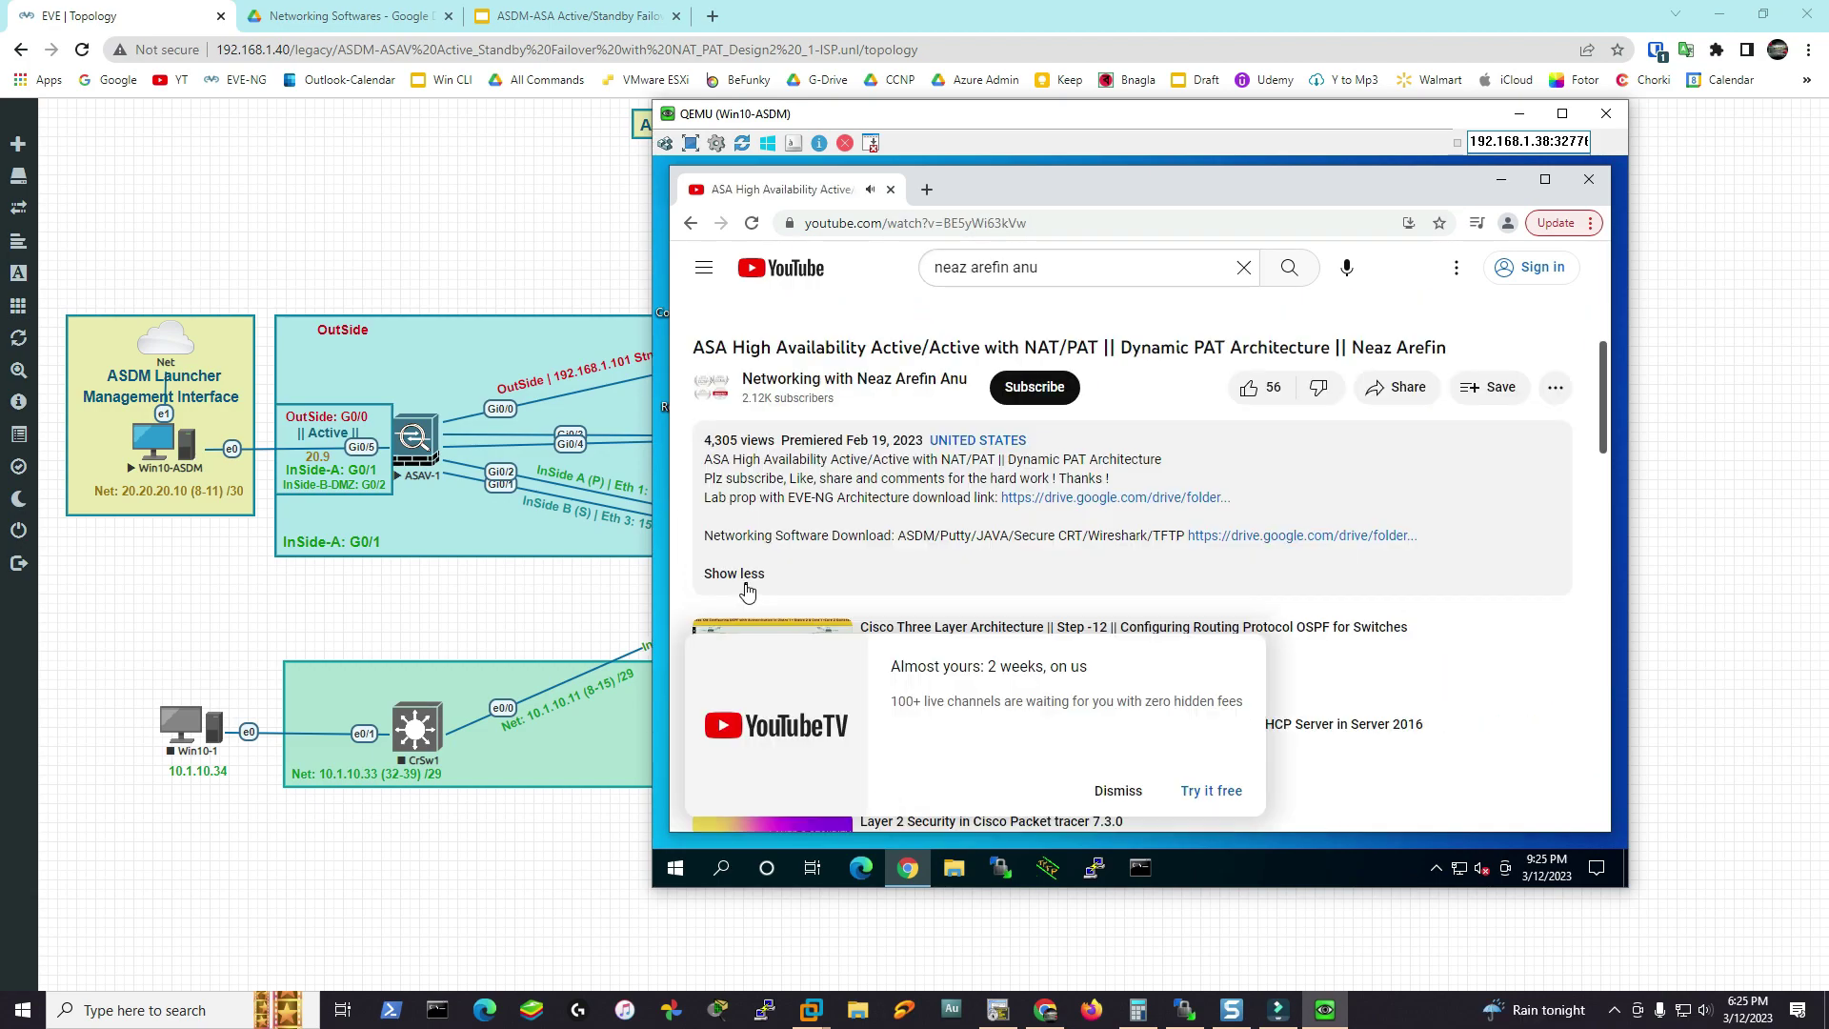
pyautogui.click(1194, 539)
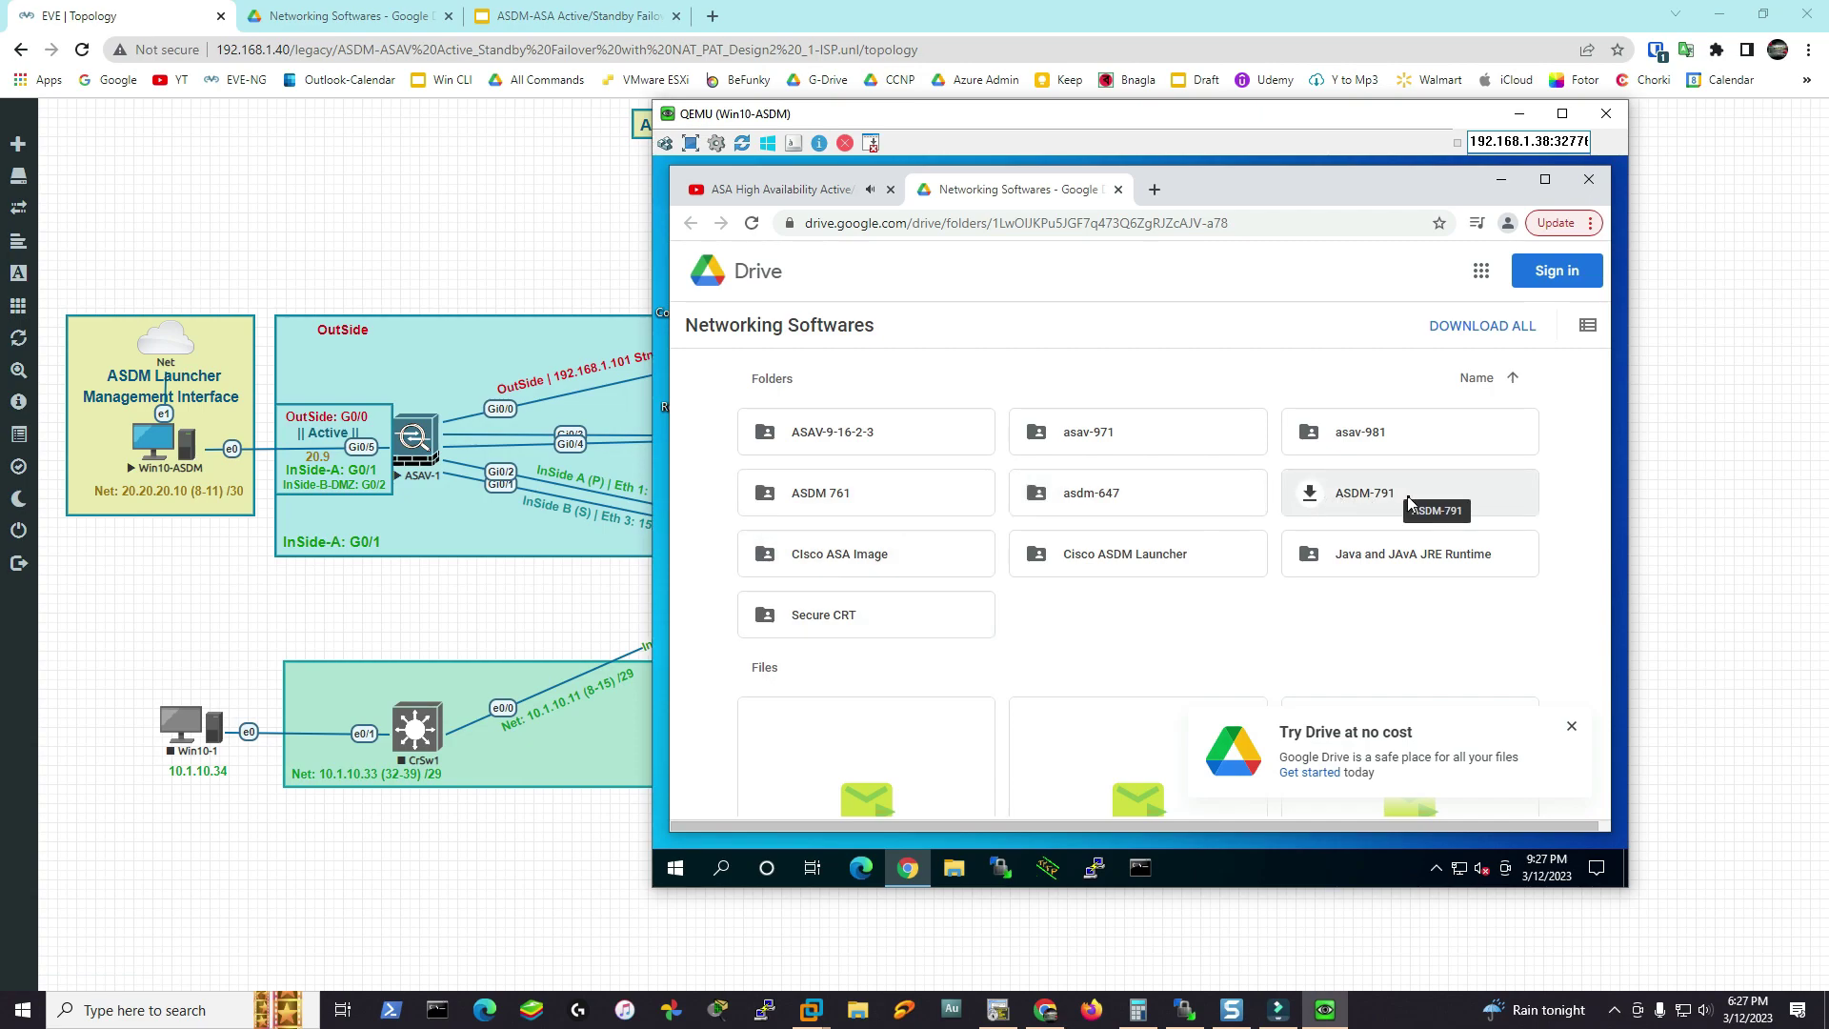
pyautogui.click(766, 492)
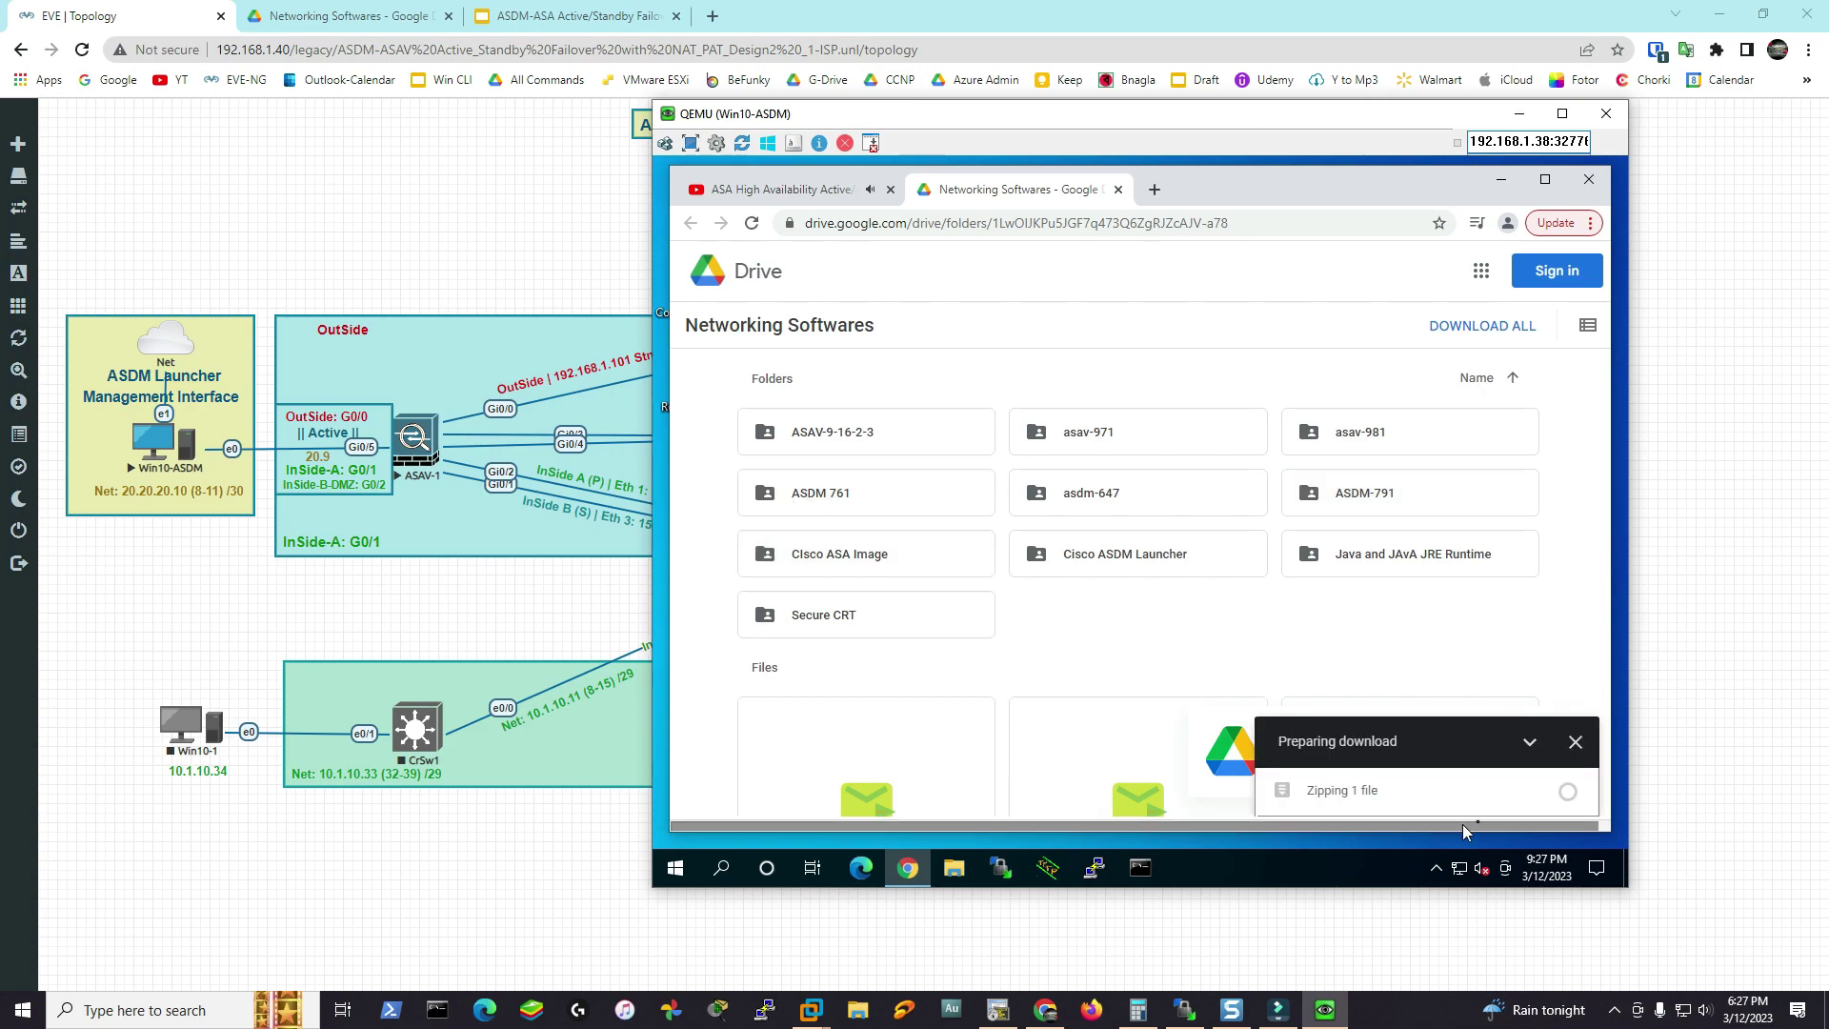
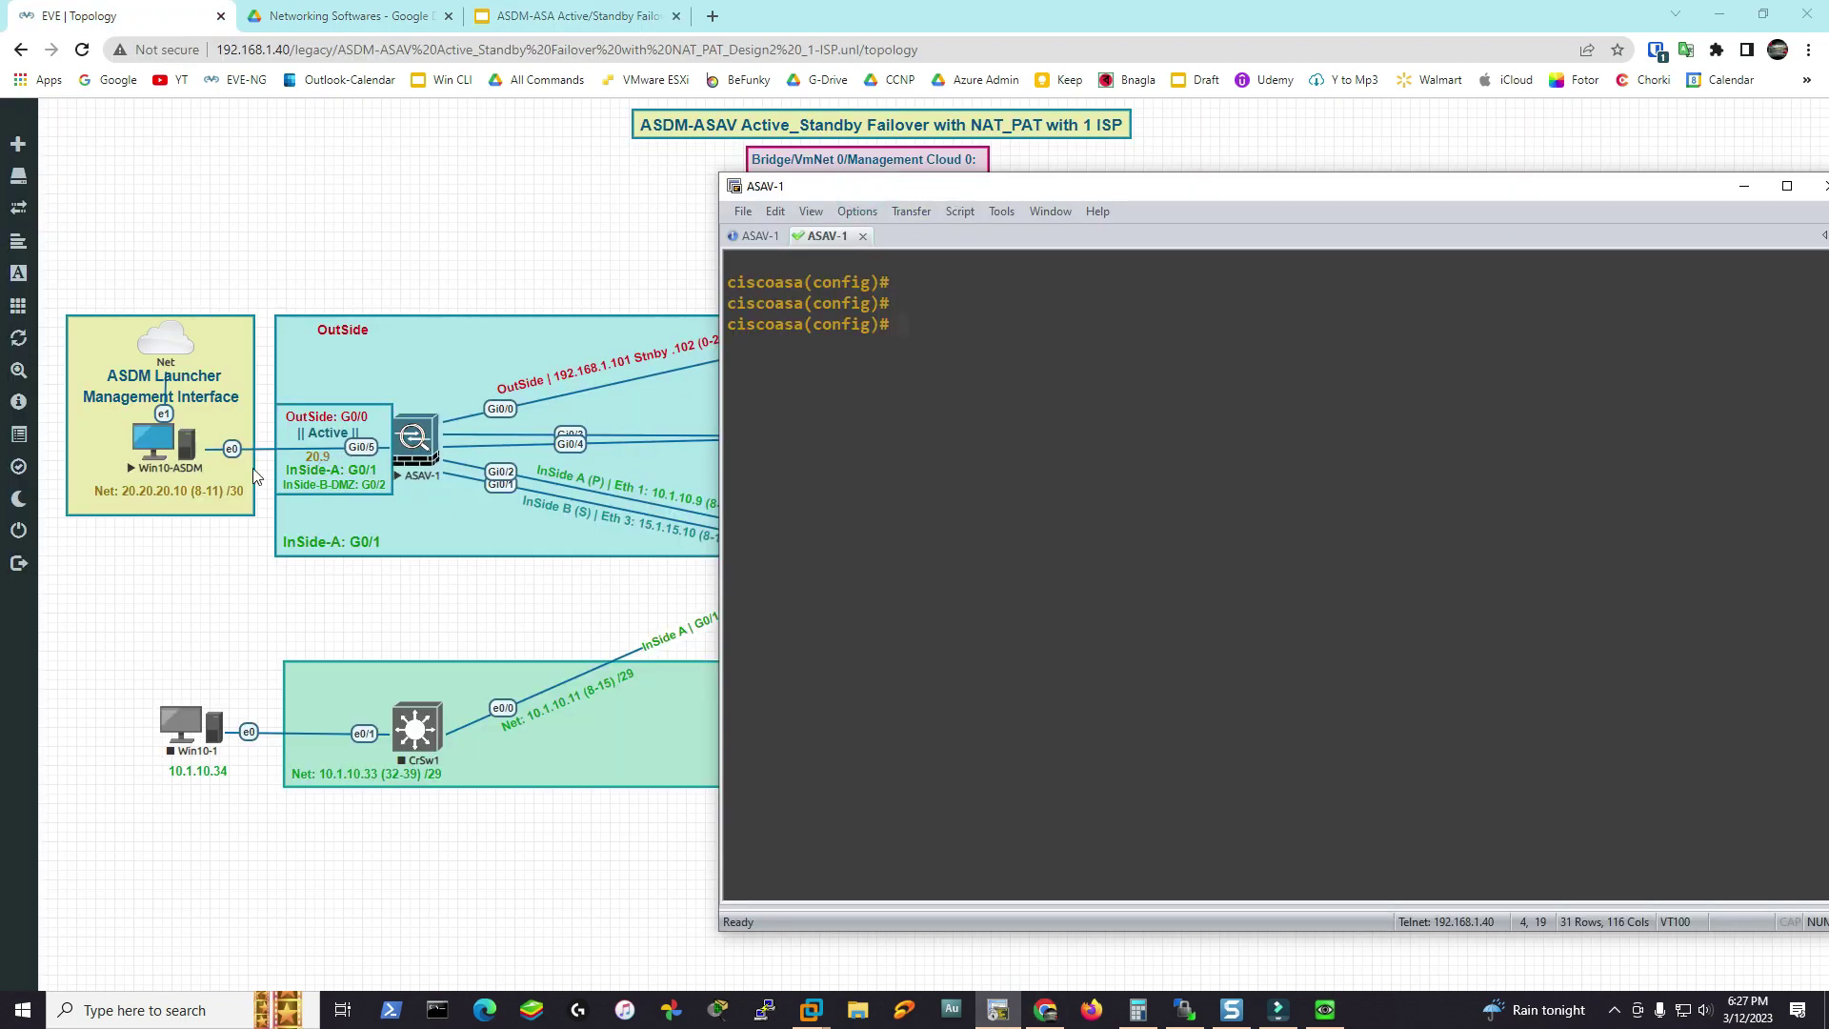
# Enter interface gig0/5 on ASAV-1, bring it up with no shut, and name it management
pyautogui.click(980, 386)
pyautogui.write('int gig0/5')
pyautogui.press('Return')
pyautogui.write('no shut')
pyautogui.press('Return')
pyautogui.write('nameif management')
pyautogui.moveTo(1085, 362); pyautogui.dragTo(994, 370)
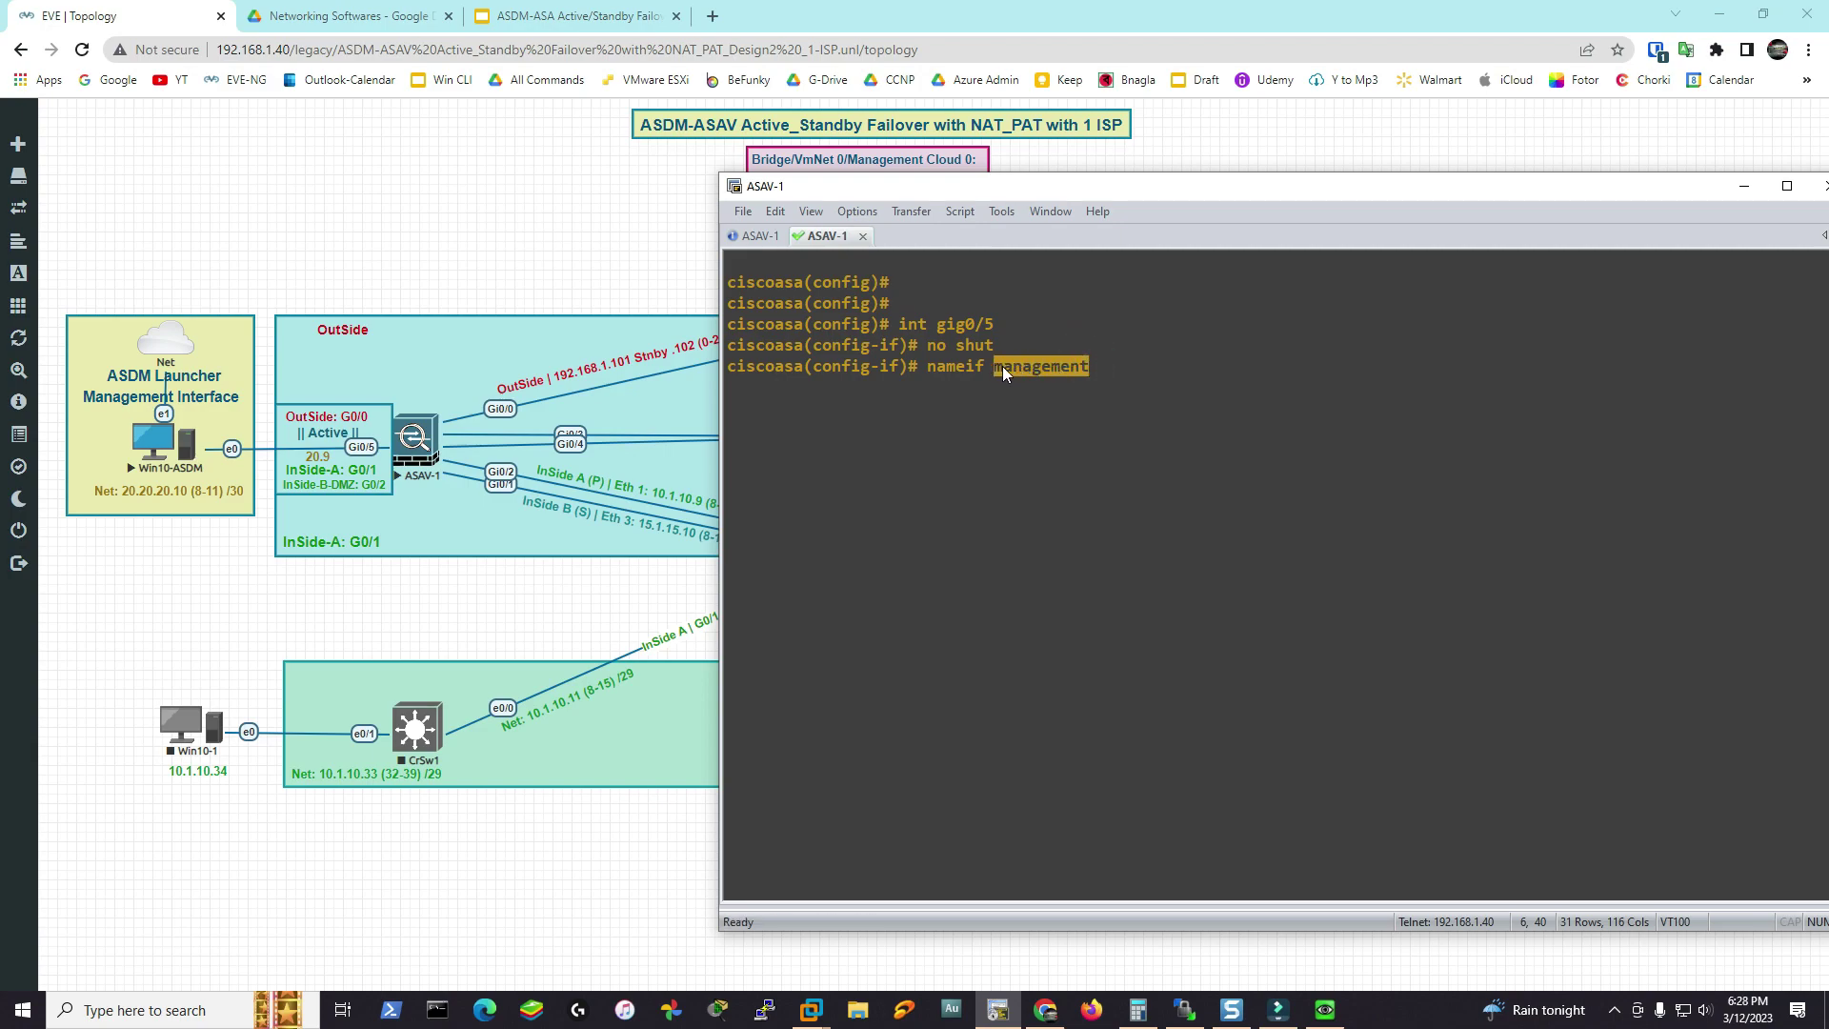
pyautogui.press('Return')
# Give gig0/5 description management, security level 100 and IP 20.20.20.9 255.255.255.252
pyautogui.write('des management')
pyautogui.press('Return')
pyautogui.write('sec')
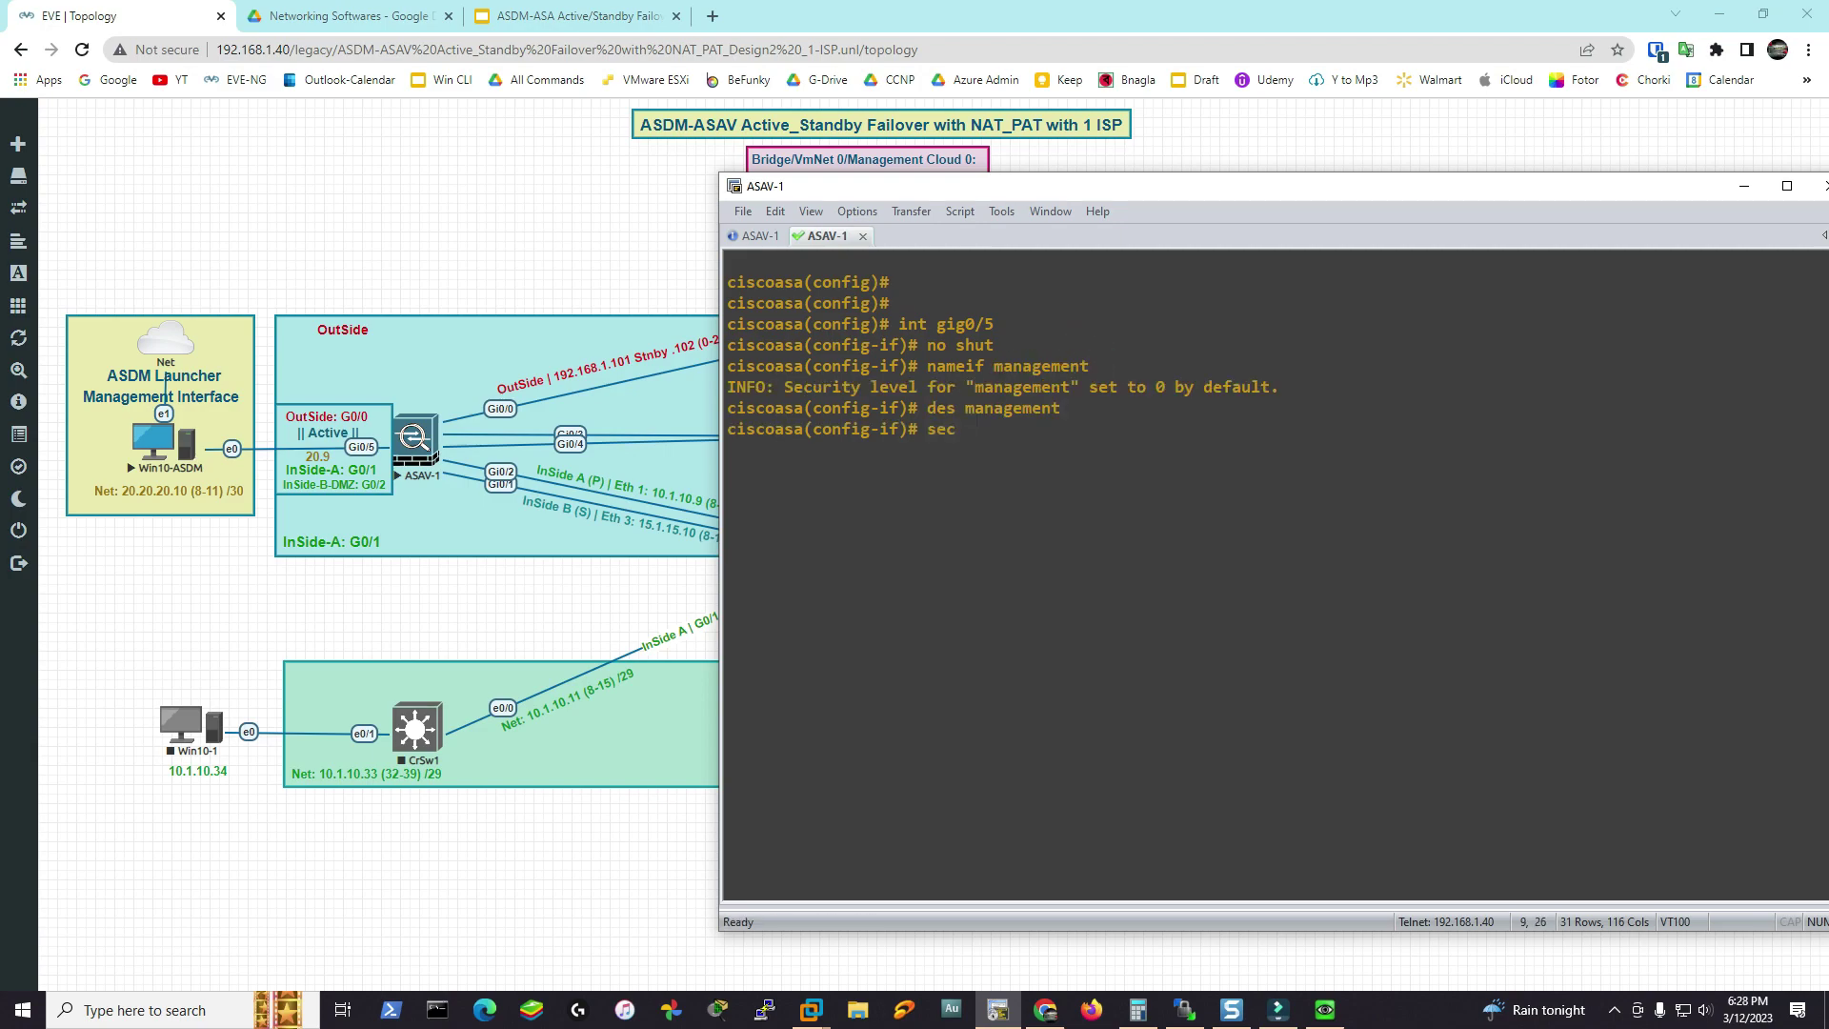
pyautogui.write(' 100')
pyautogui.press('Return')
pyautogui.write('ip add 20.20.')
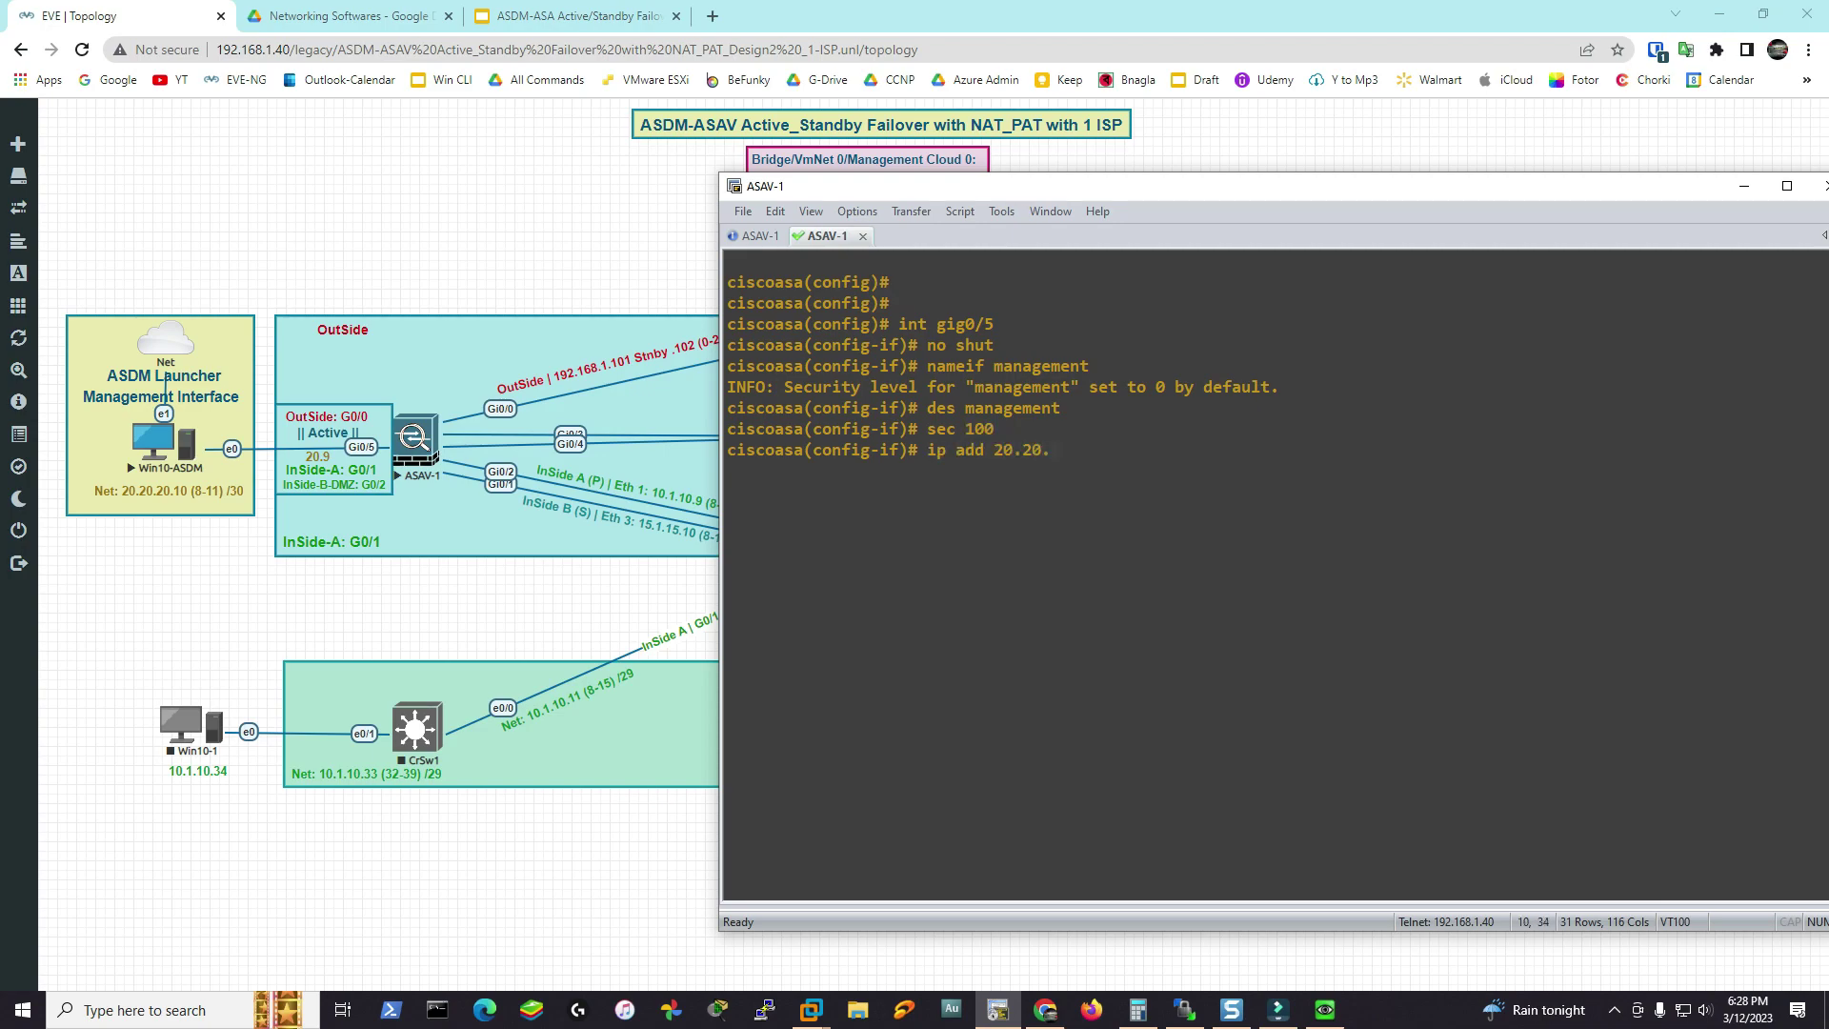
pyautogui.write('20.9 255.255.255.25')
pyautogui.press('Return')
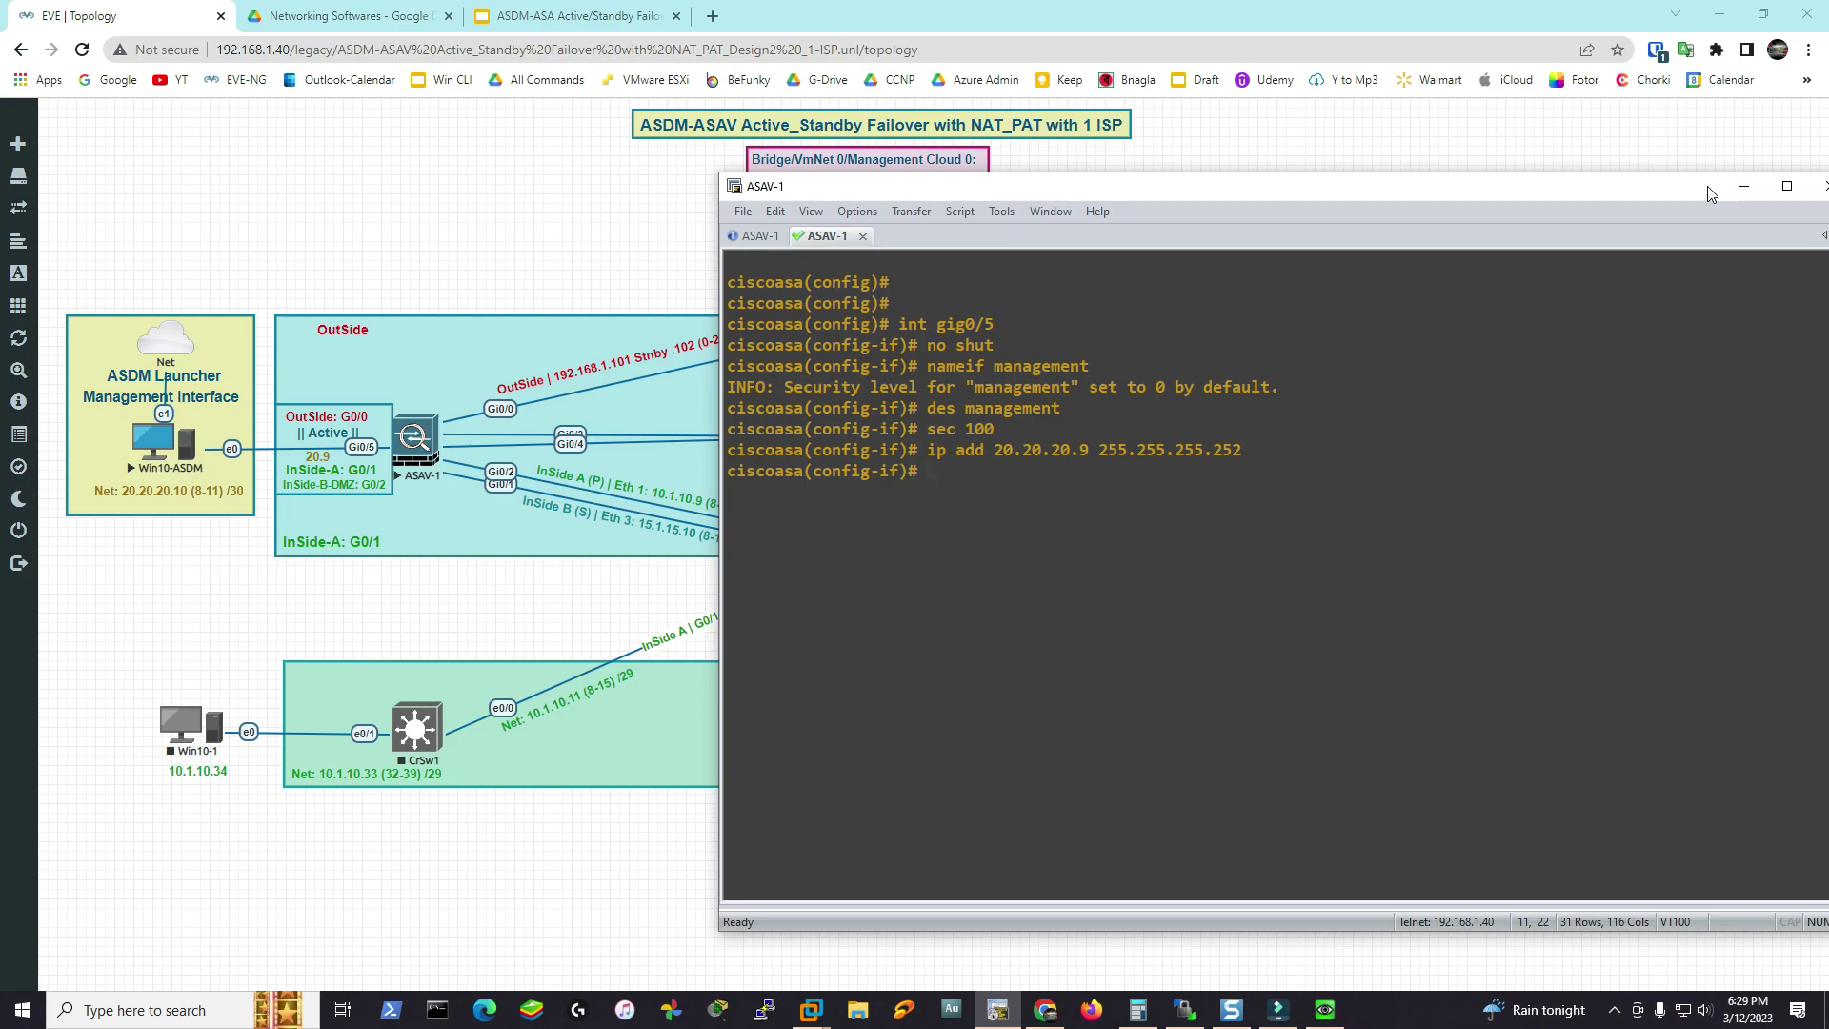
# Glance at the Win10-ASDM VM and lab notes, then return to the ASAV-1 console
pyautogui.click(1297, 996)
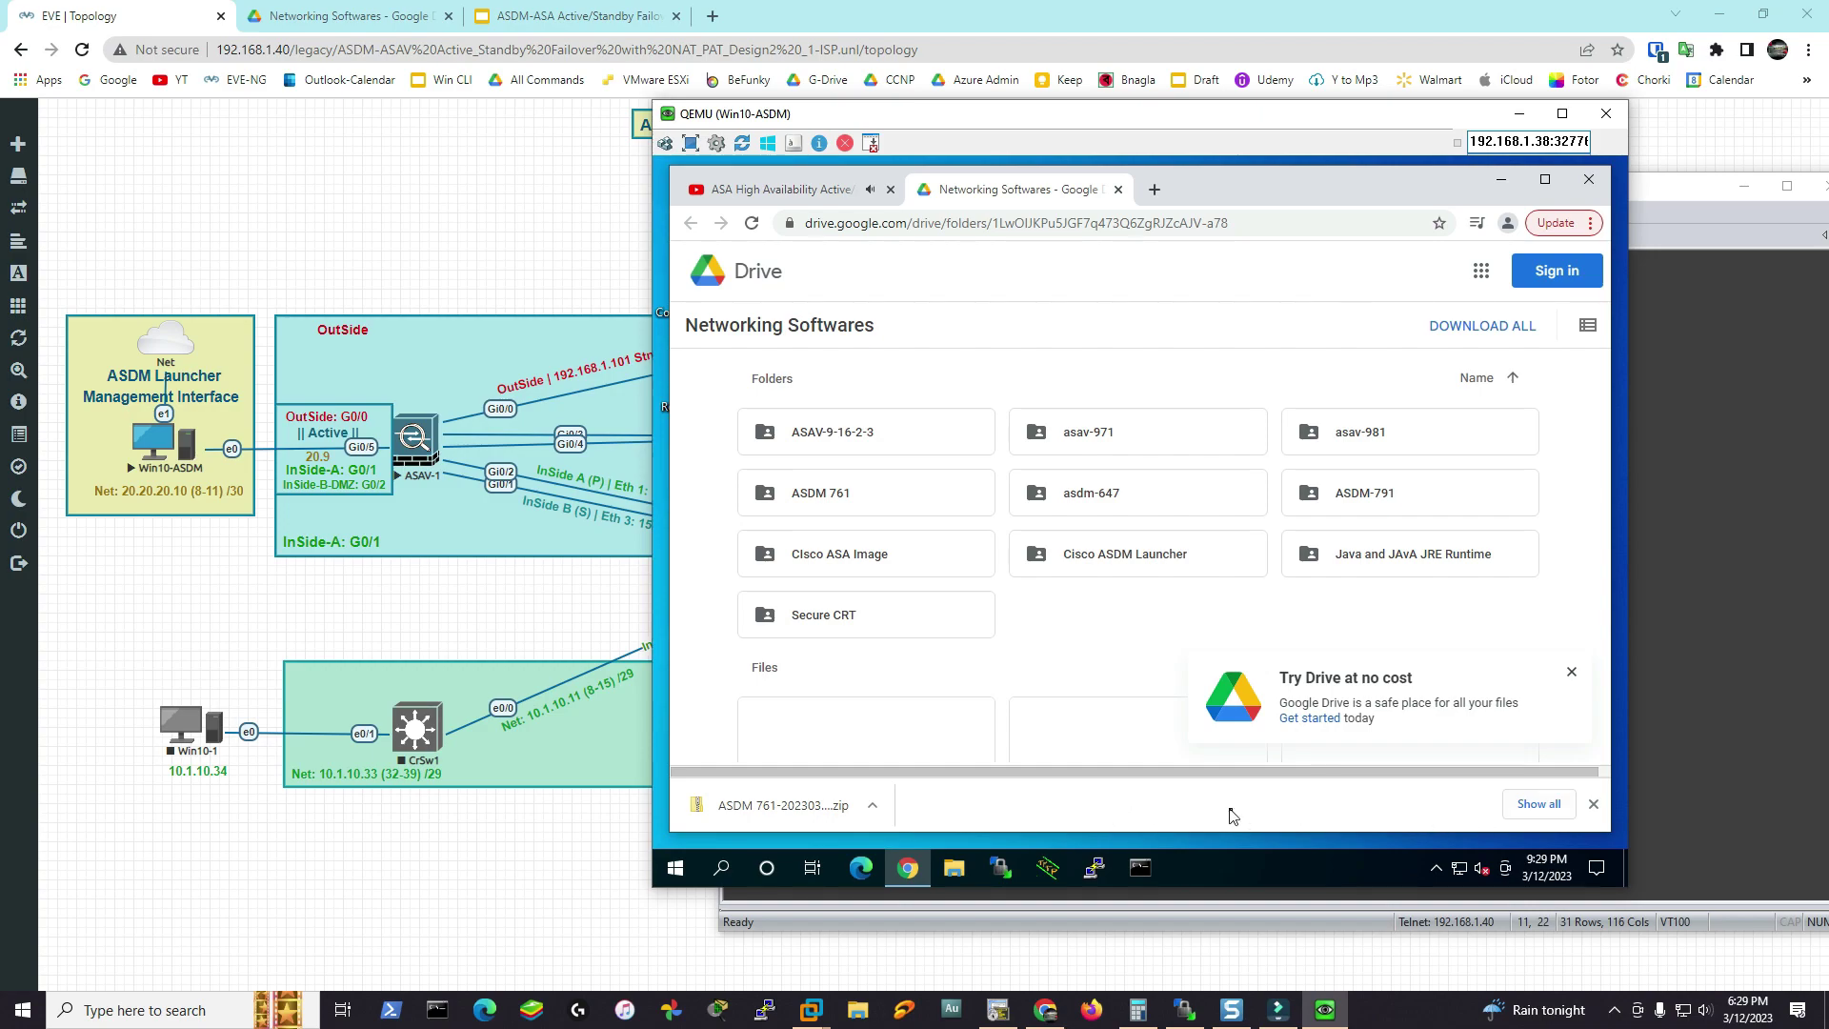
pyautogui.click(580, 16)
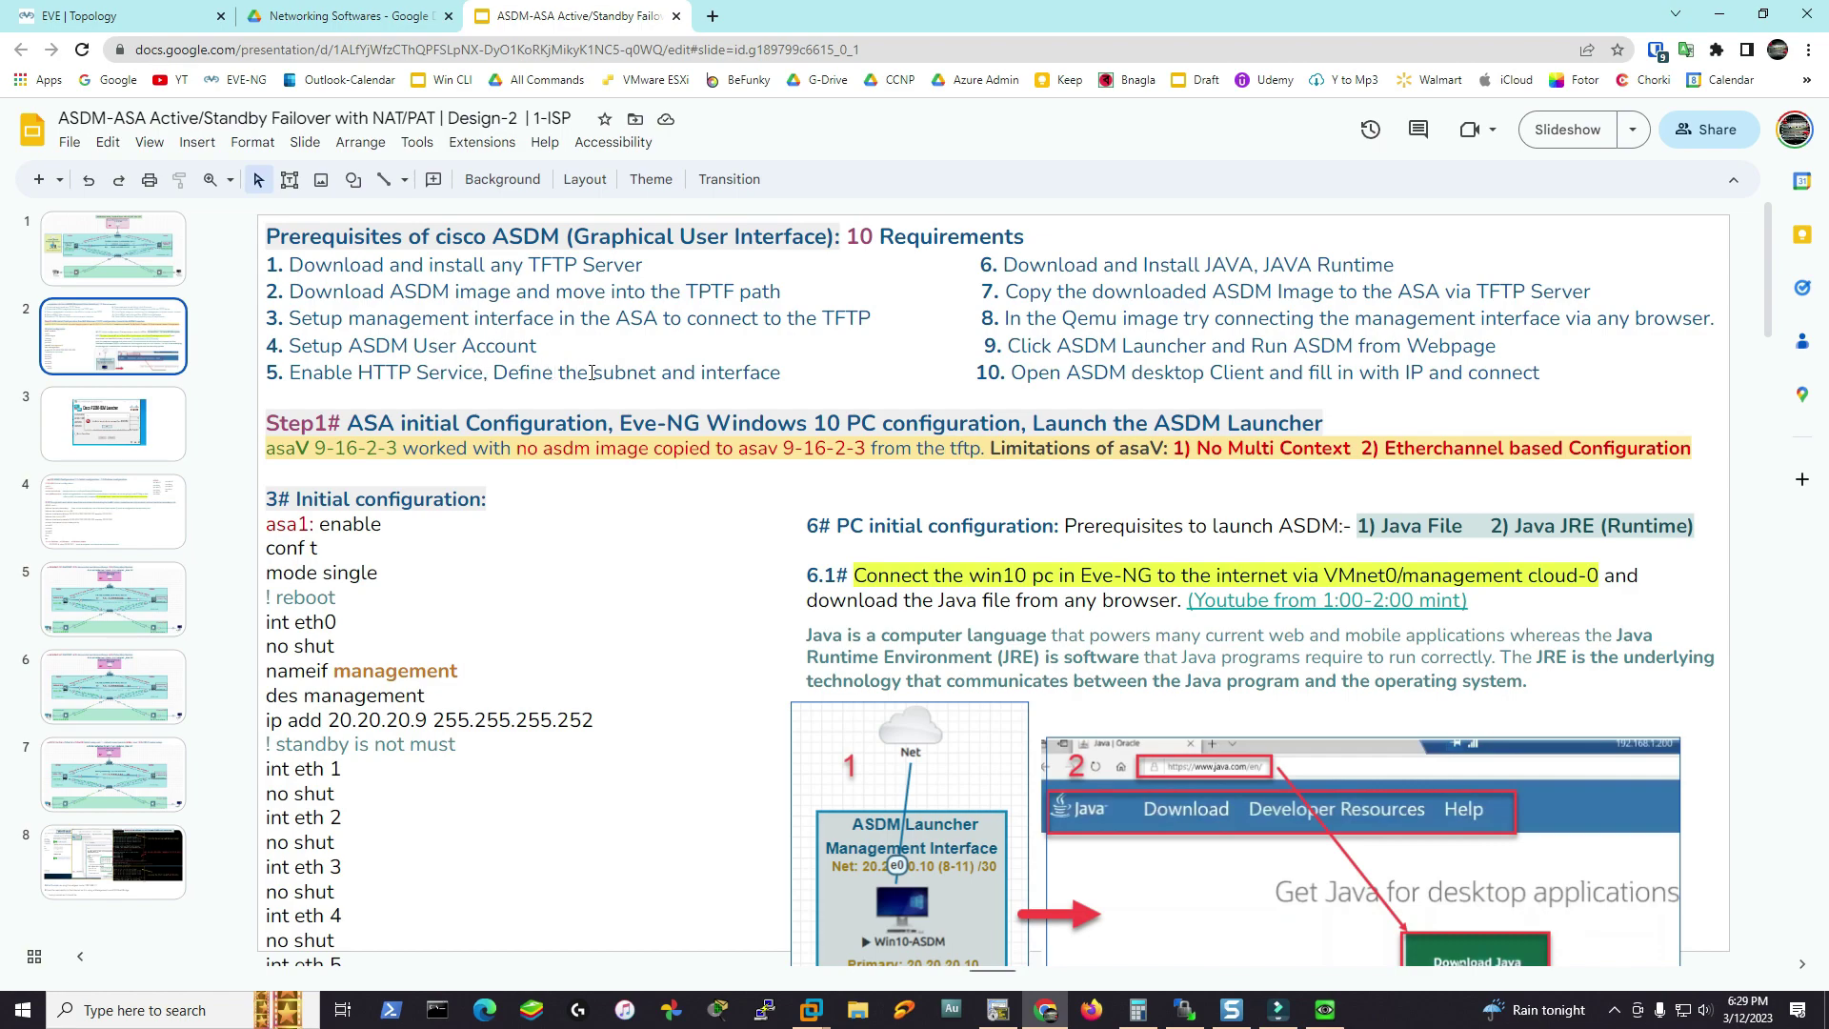
pyautogui.hotkey('ctrl', '1')
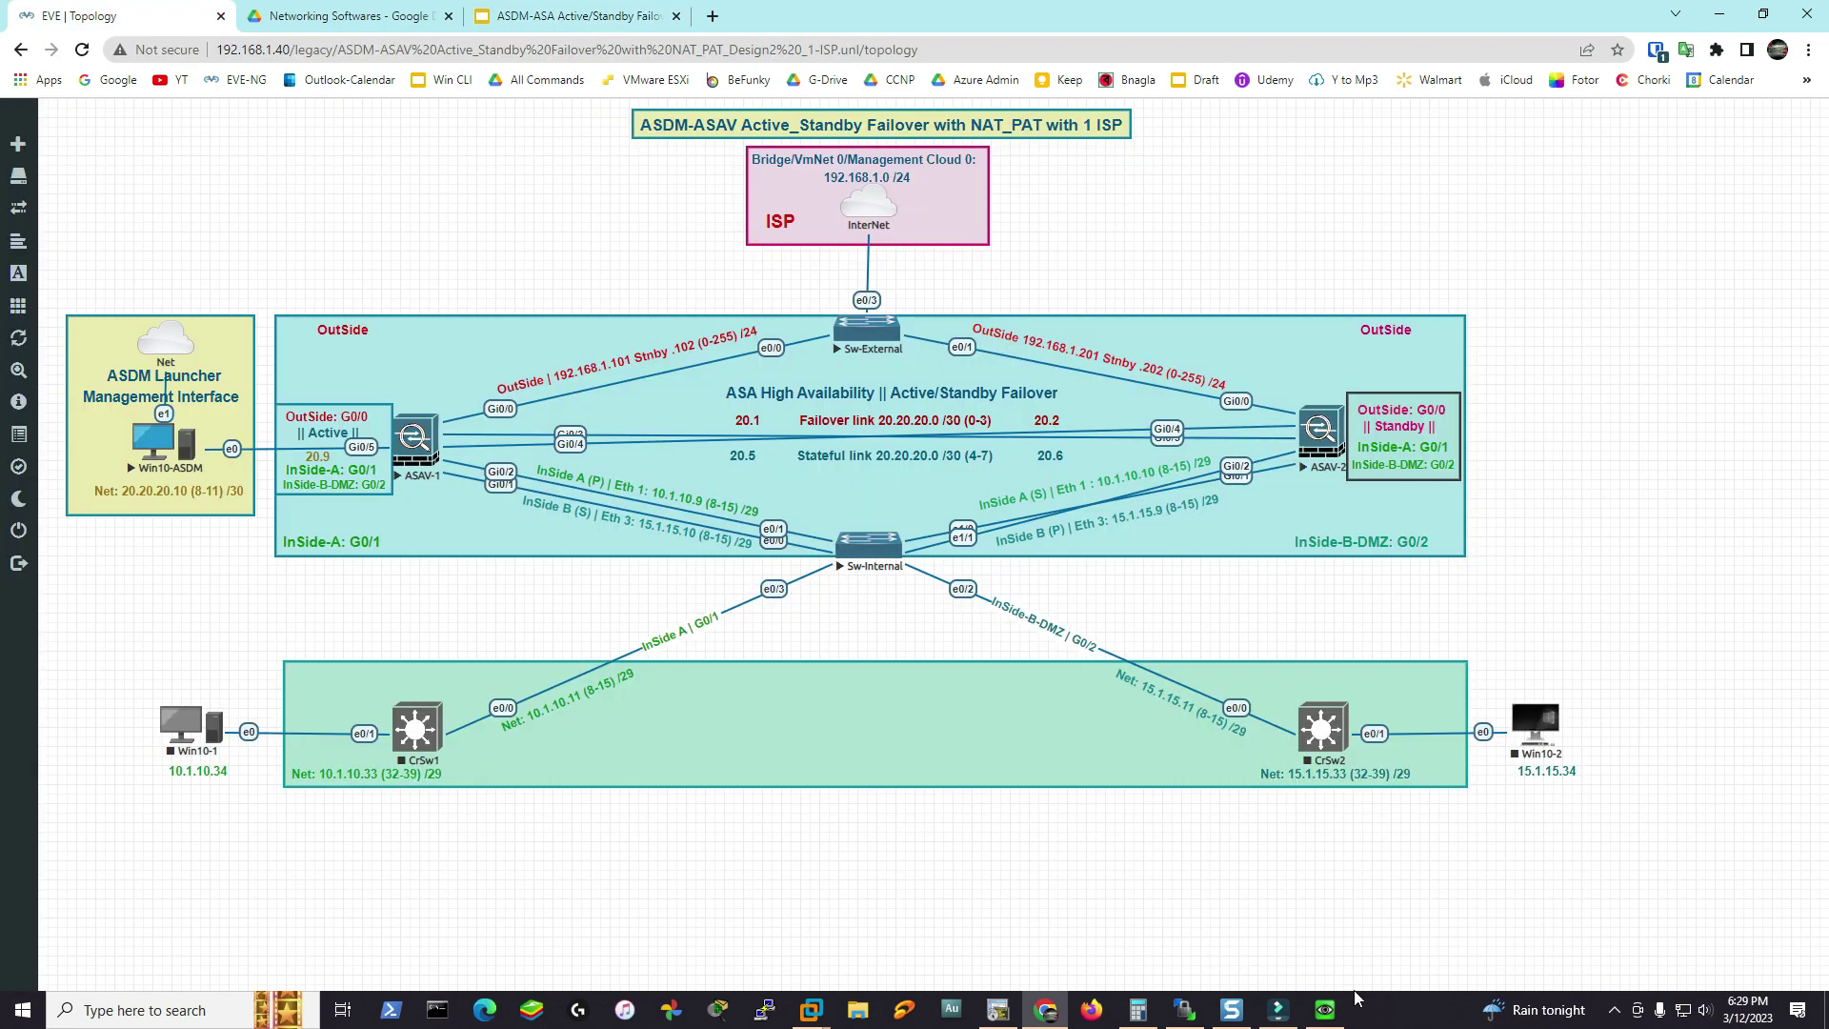
pyautogui.hotkey('alt', 'Tab')
# Leave interface mode and create a privilege-15 local user admin with its password
pyautogui.write('ex')
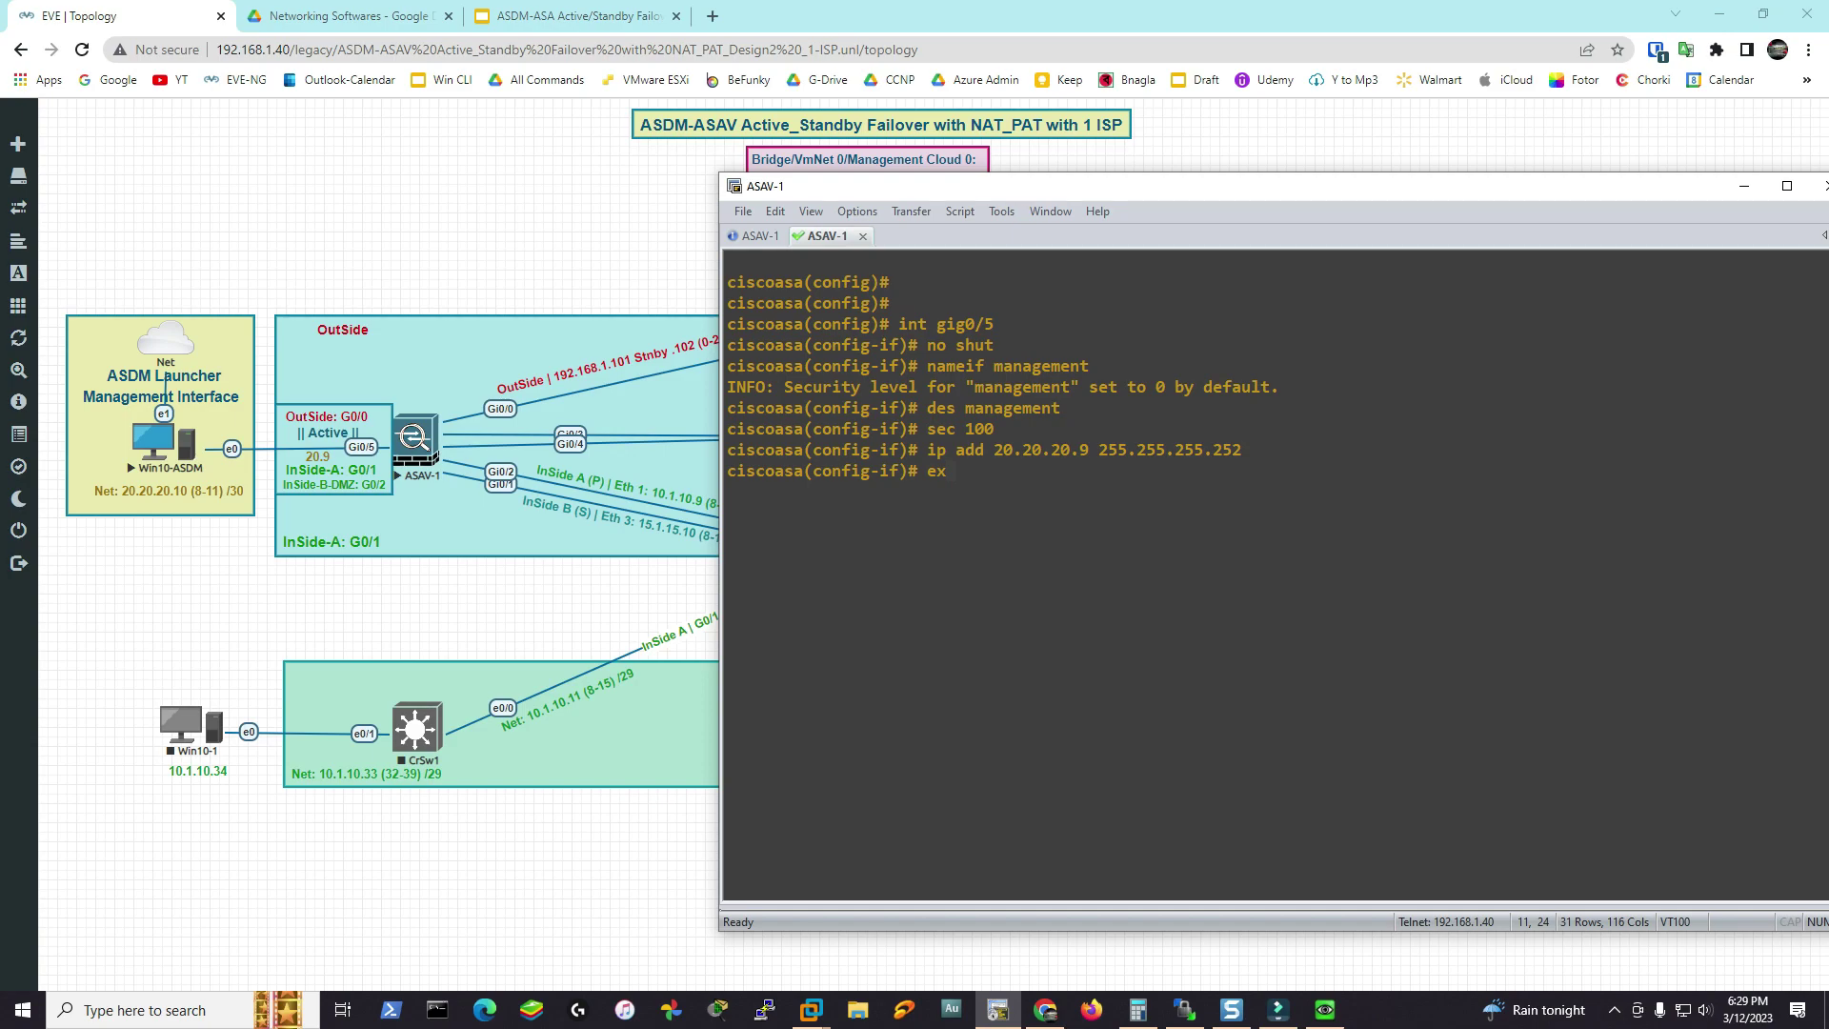
pyautogui.write('it')
pyautogui.press('Return')
pyautogui.write('user admin pass ')
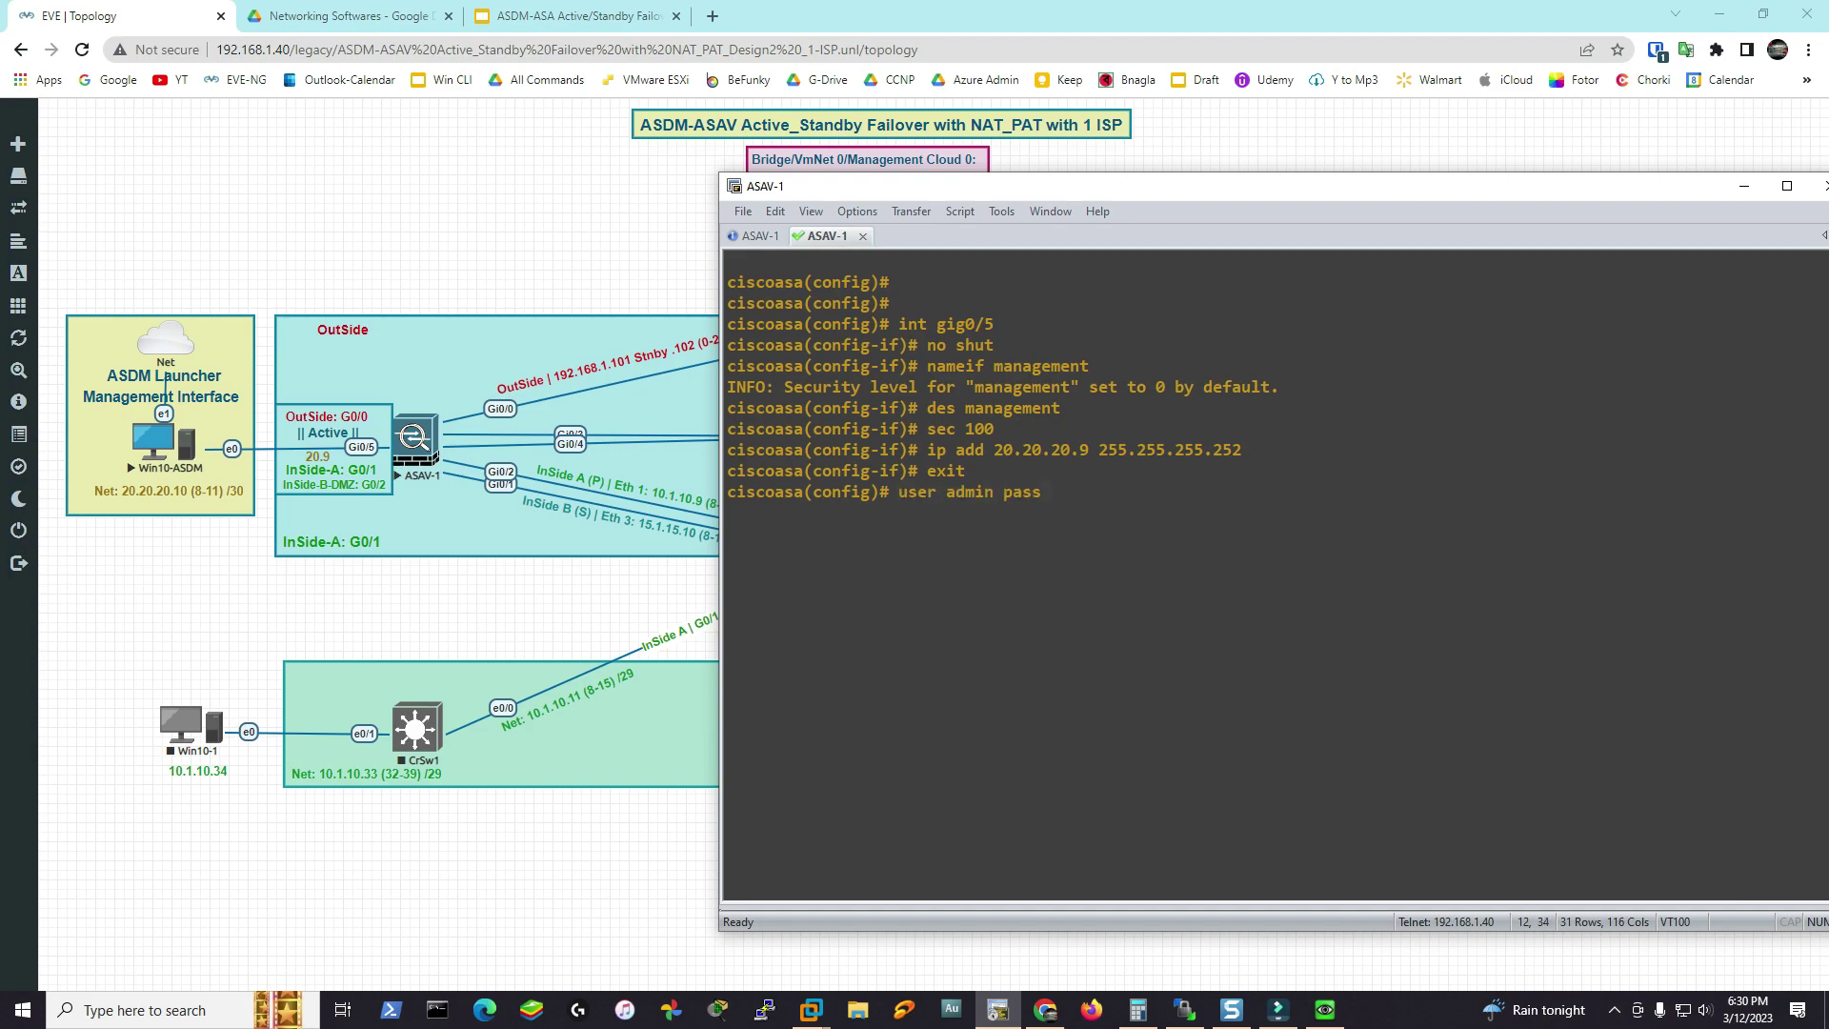
pyautogui.write('eve pri 15')
pyautogui.press('Return')
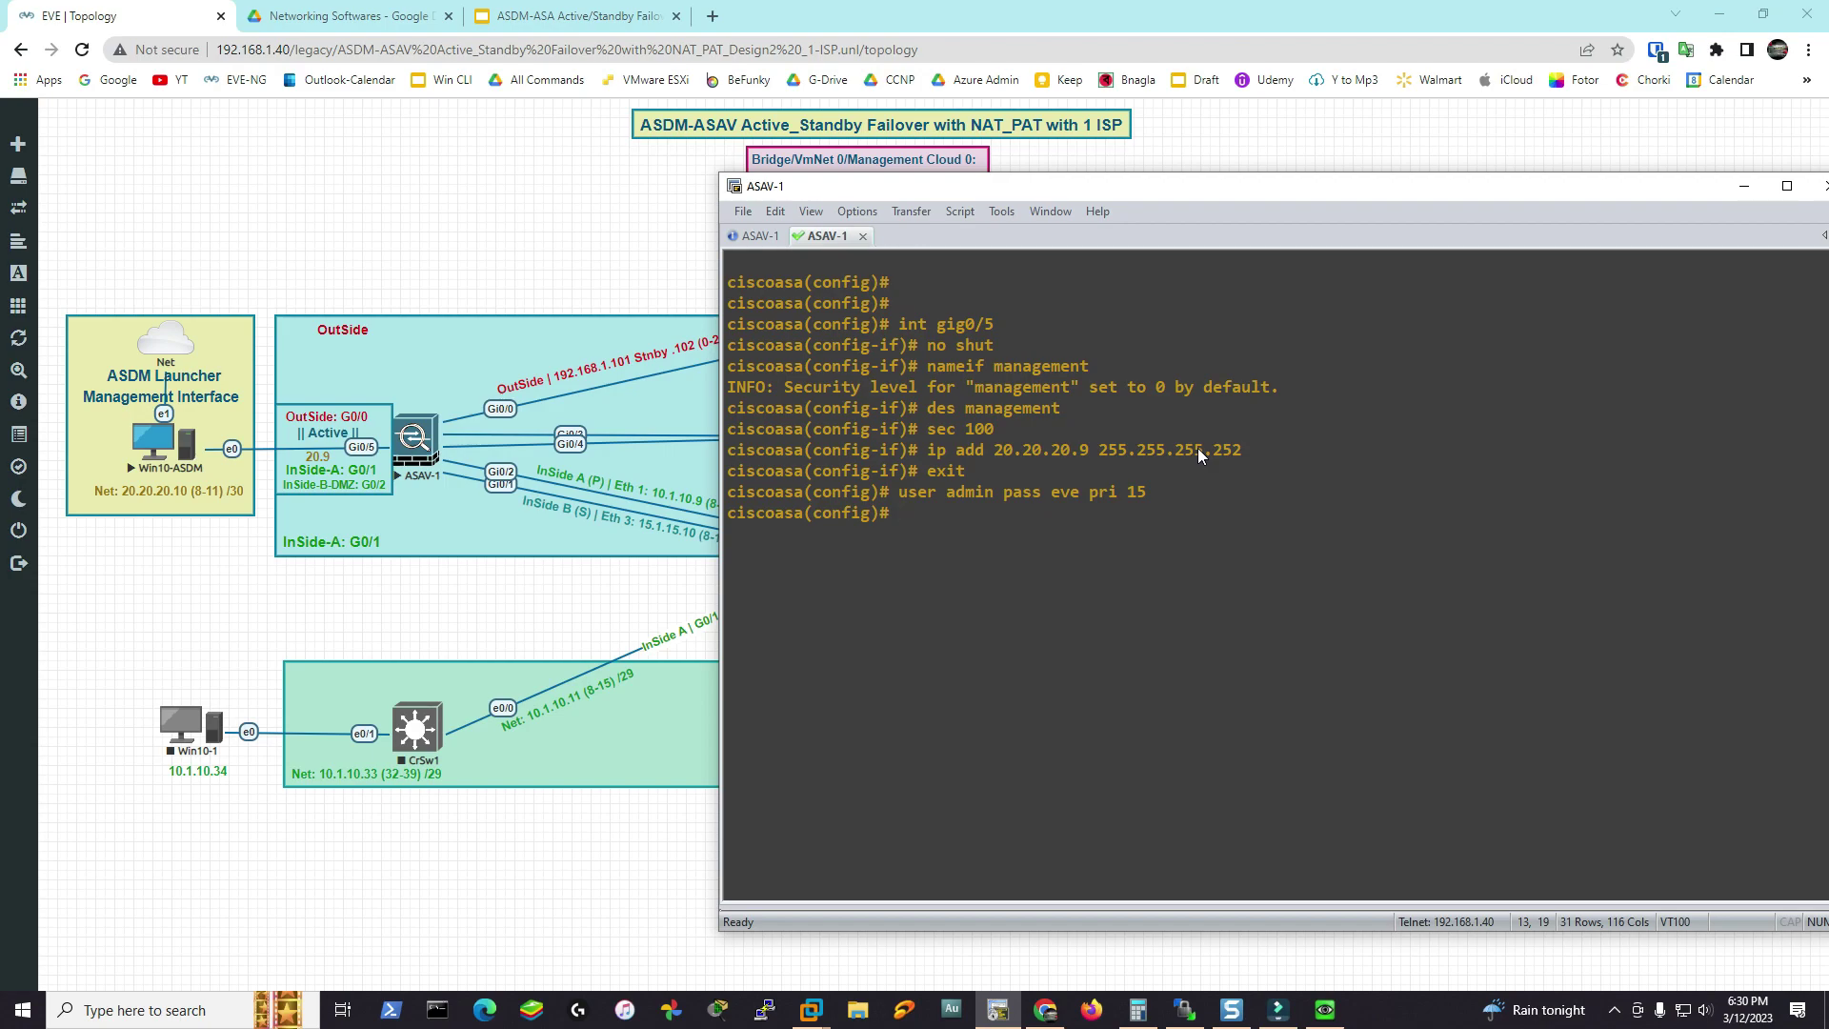
# Enable the ASA's HTTP server with http server enable
pyautogui.moveTo(892, 194); pyautogui.dragTo(910, 185)
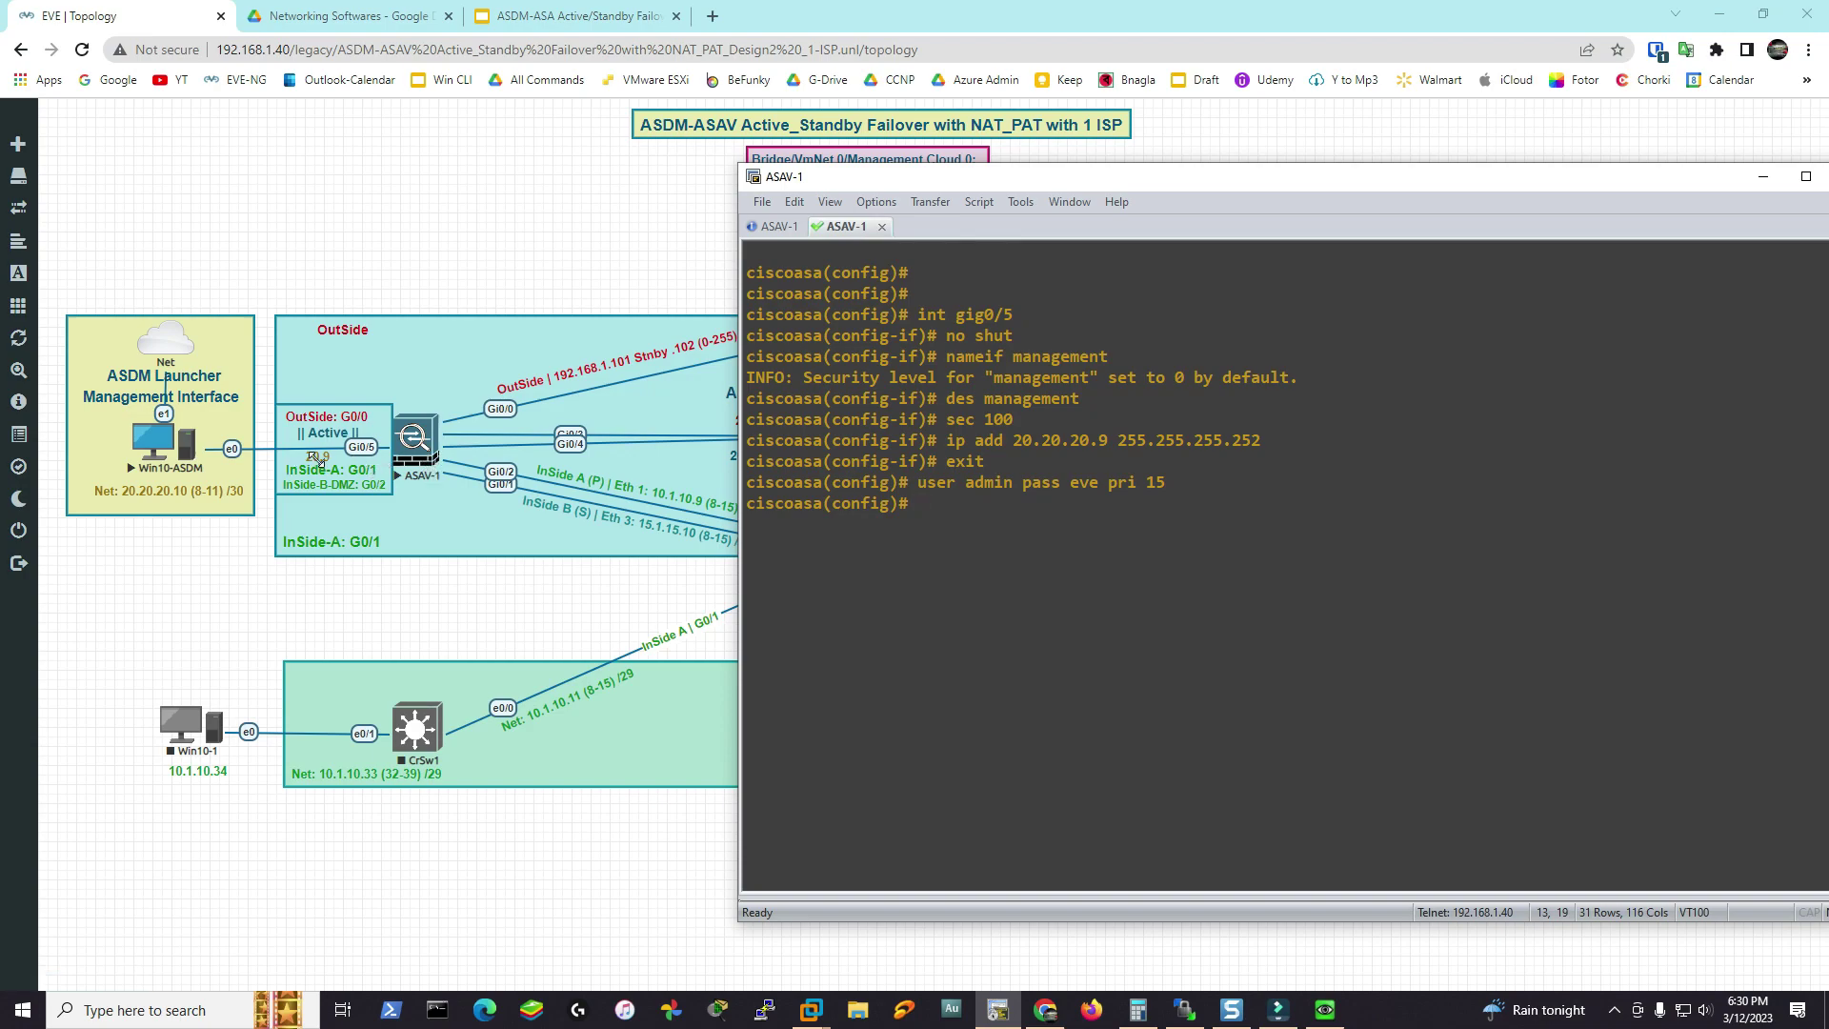
pyautogui.click(994, 576)
pyautogui.moveTo(868, 179); pyautogui.dragTo(776, 188)
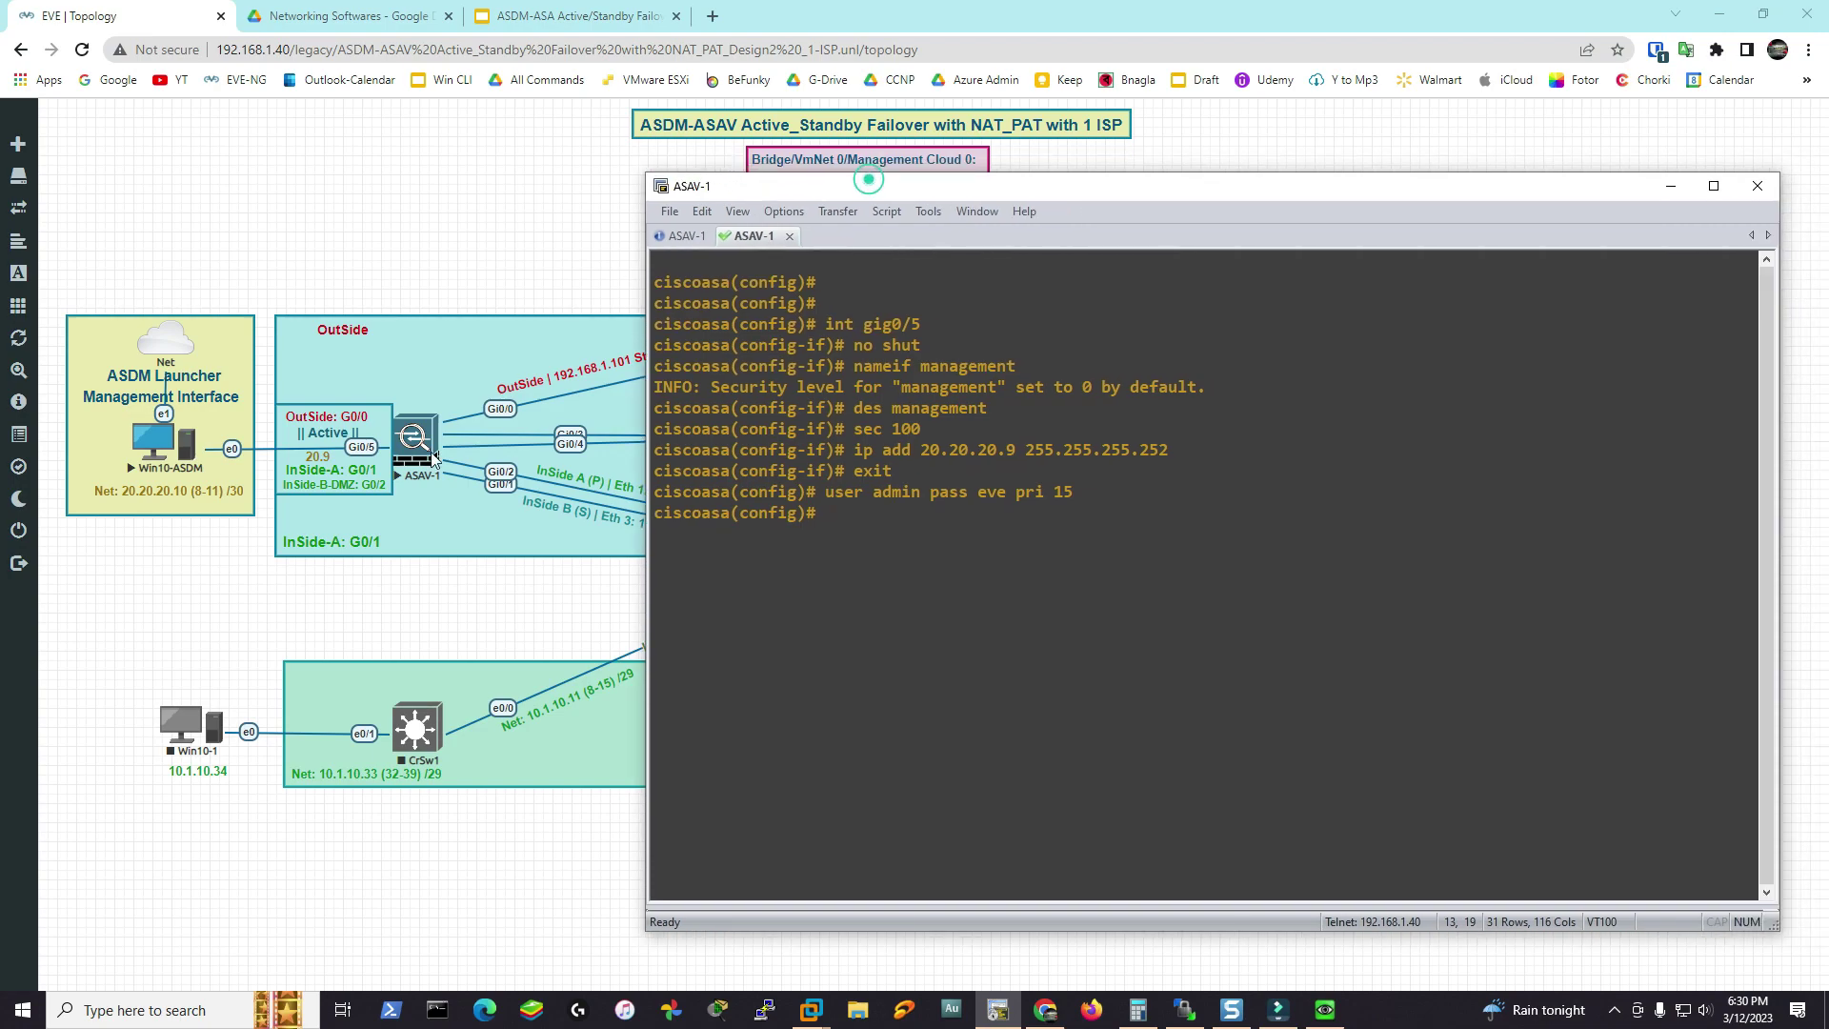
pyautogui.write('heetp ser')
pyautogui.press('Return')
pyautogui.write('heetp serv')
pyautogui.press('Return')
pyautogui.write('htt')
pyautogui.write('p ser')
pyautogui.press('Tab')
pyautogui.write('en')
pyautogui.press('Tab')
pyautogui.press('Return')
# Allow HTTP access from 0.0.0.0 0.0.0.0 on the management interface
pyautogui.write('http 0.0.0.0 0.0.0')
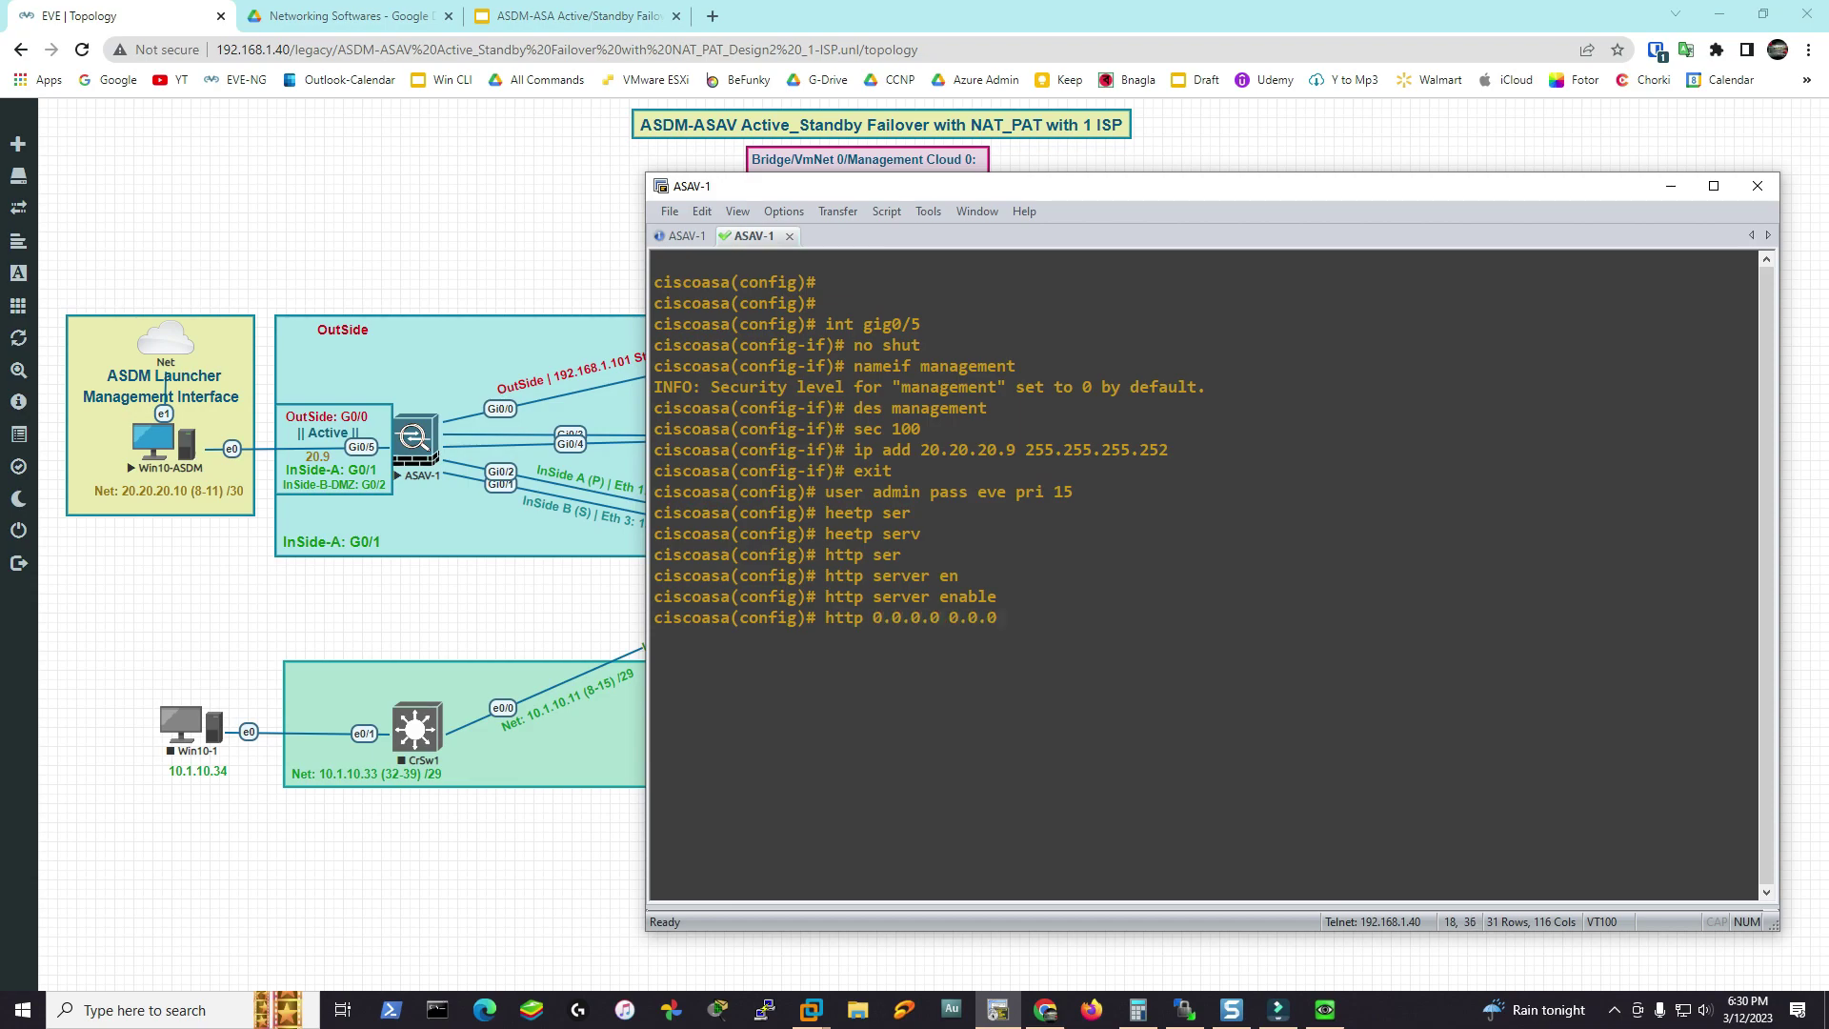
pyautogui.write('.0 ')
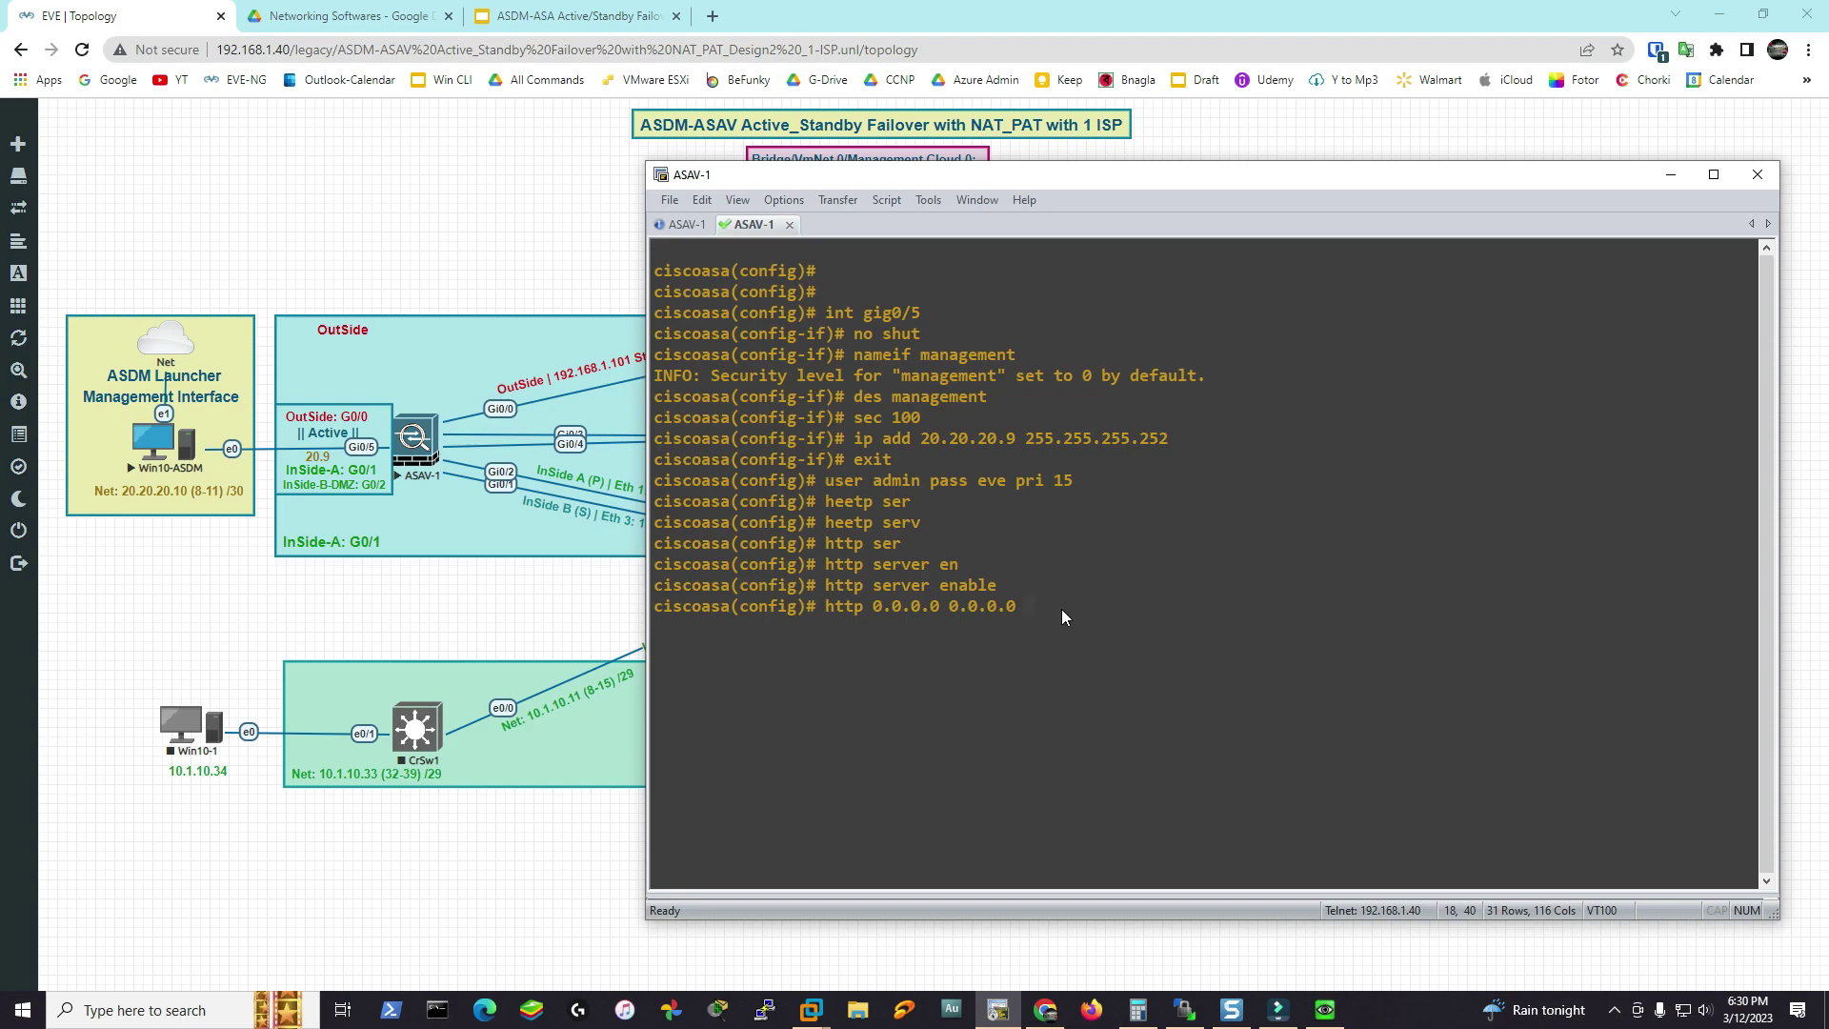
pyautogui.write('ma')
pyautogui.press('Tab')
pyautogui.press('Return')
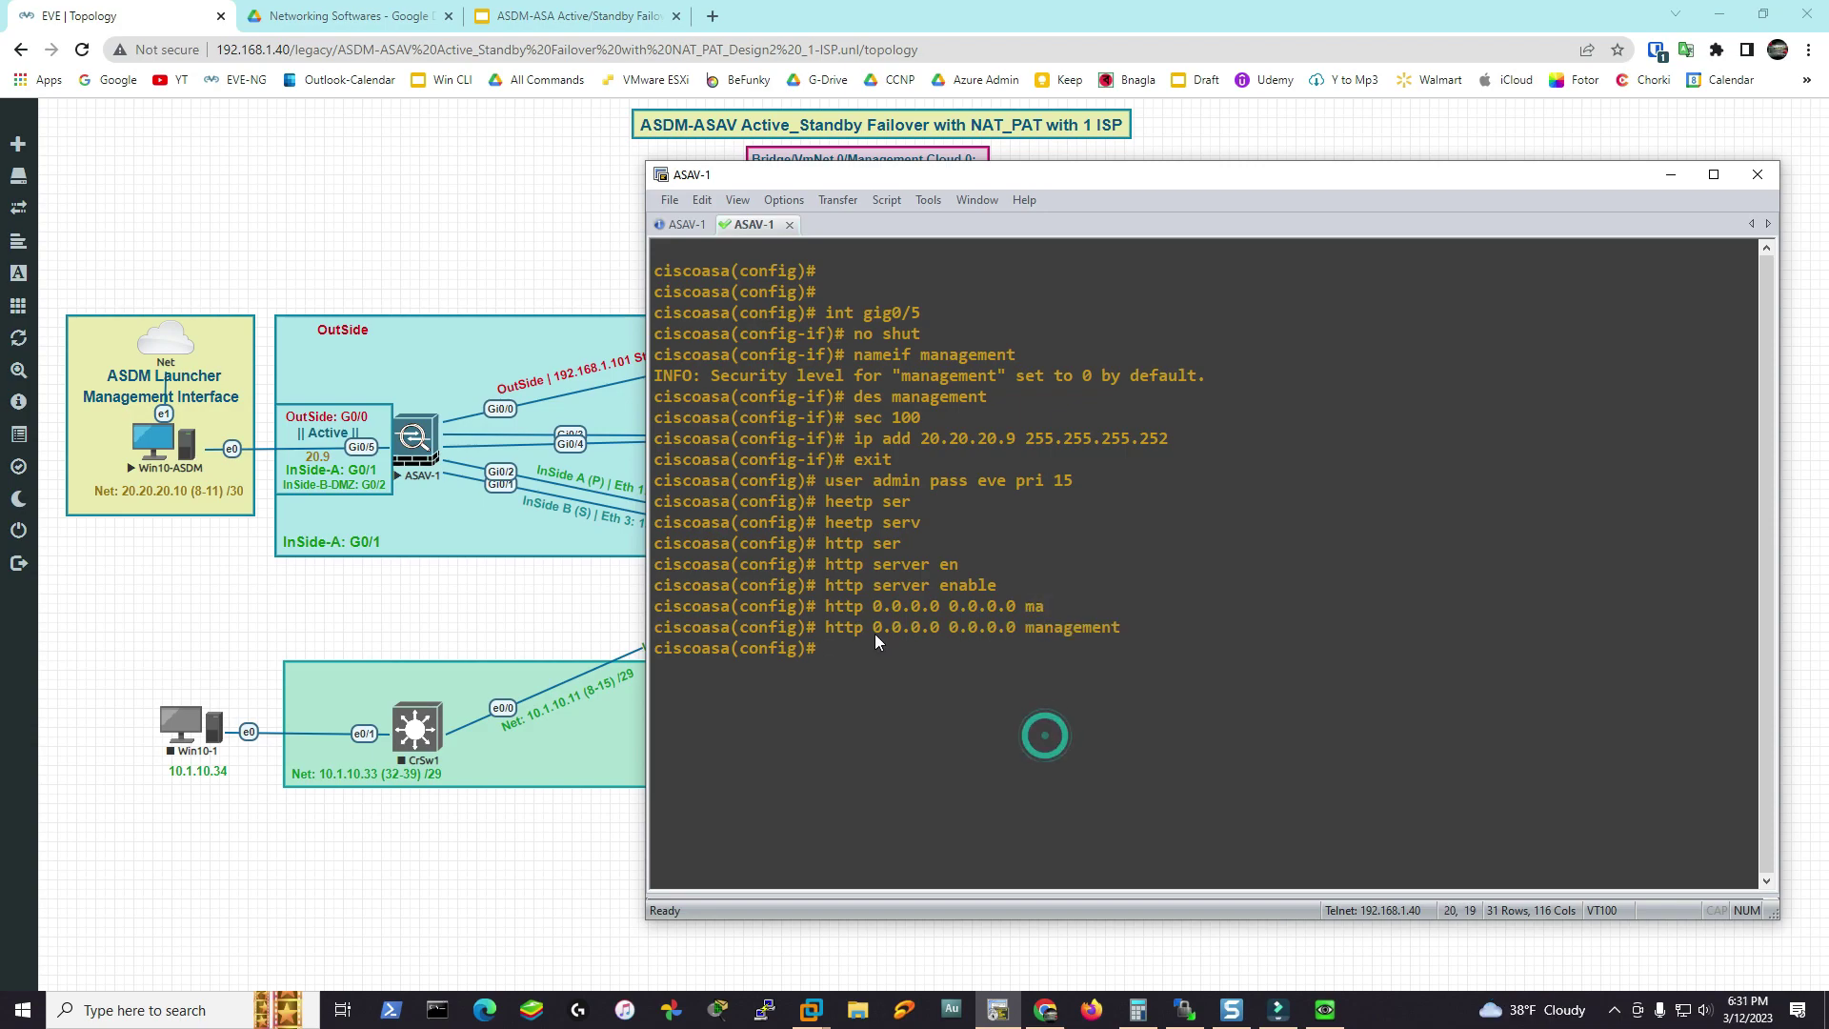
pyautogui.doubleClick(876, 626)
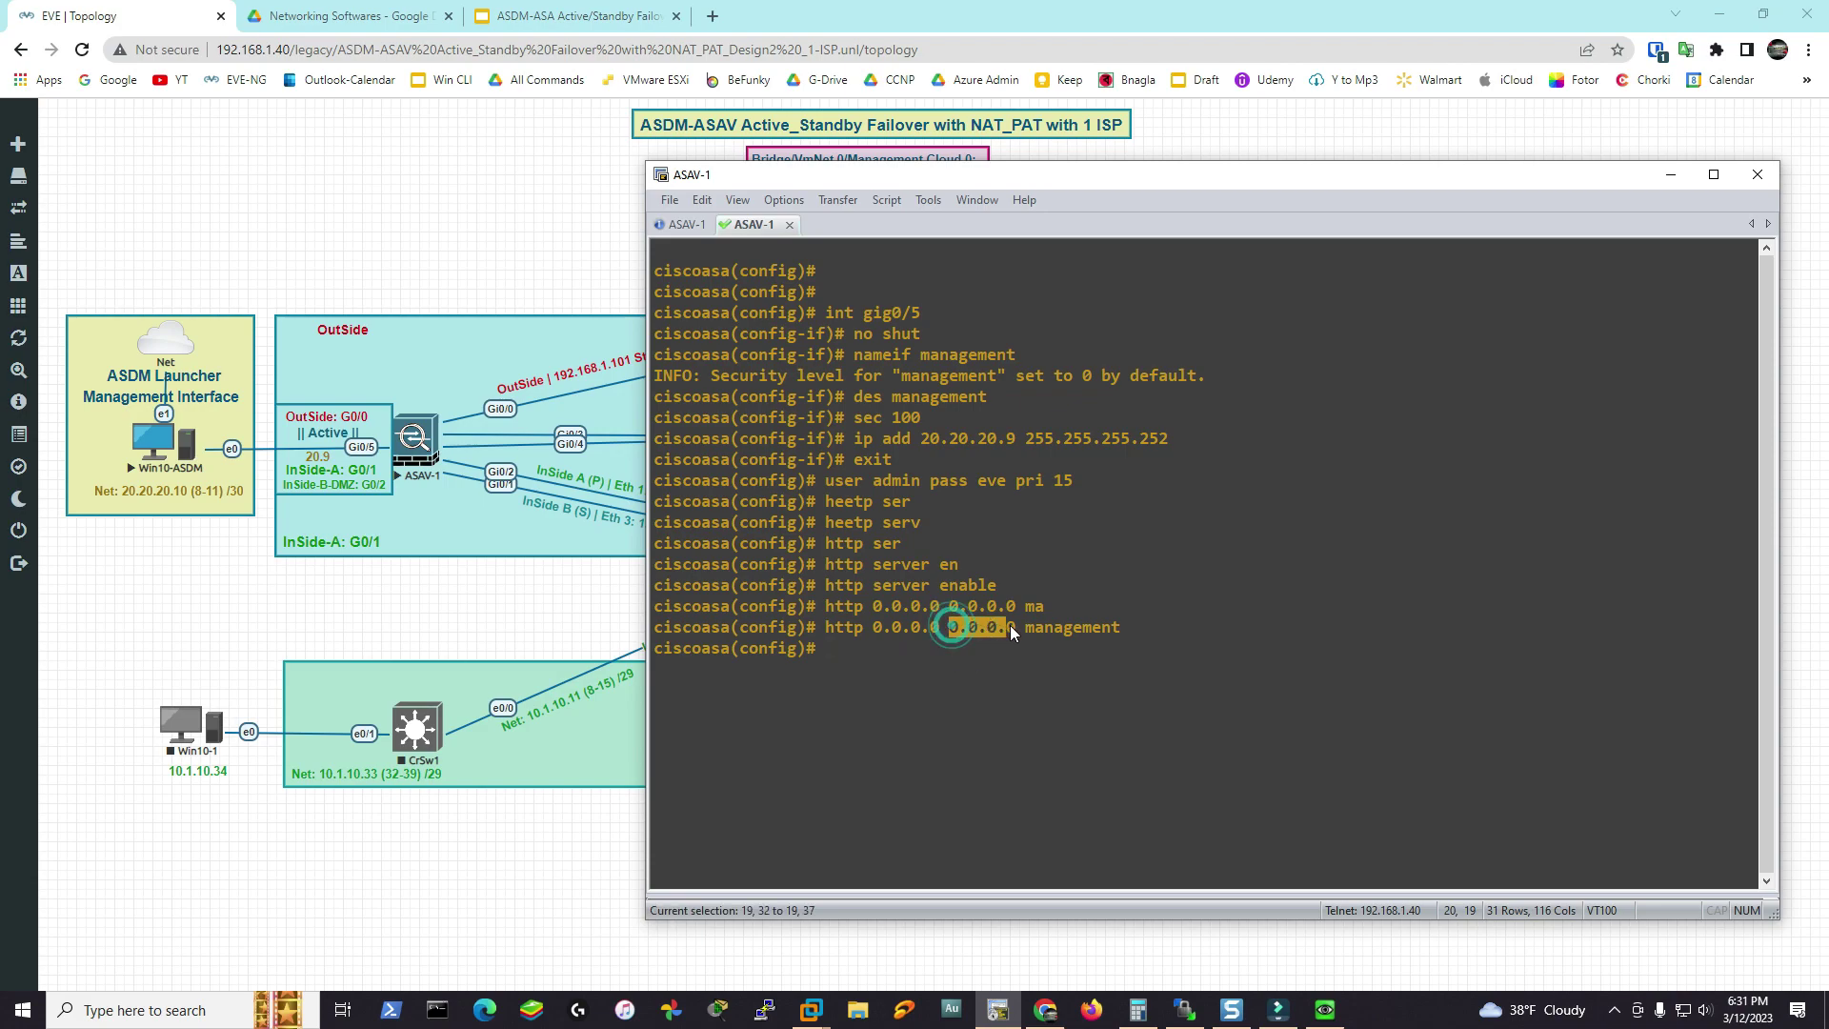
pyautogui.click(909, 686)
pyautogui.doubleClick(936, 626)
pyautogui.moveTo(950, 627); pyautogui.dragTo(1016, 626)
pyautogui.click(1071, 676)
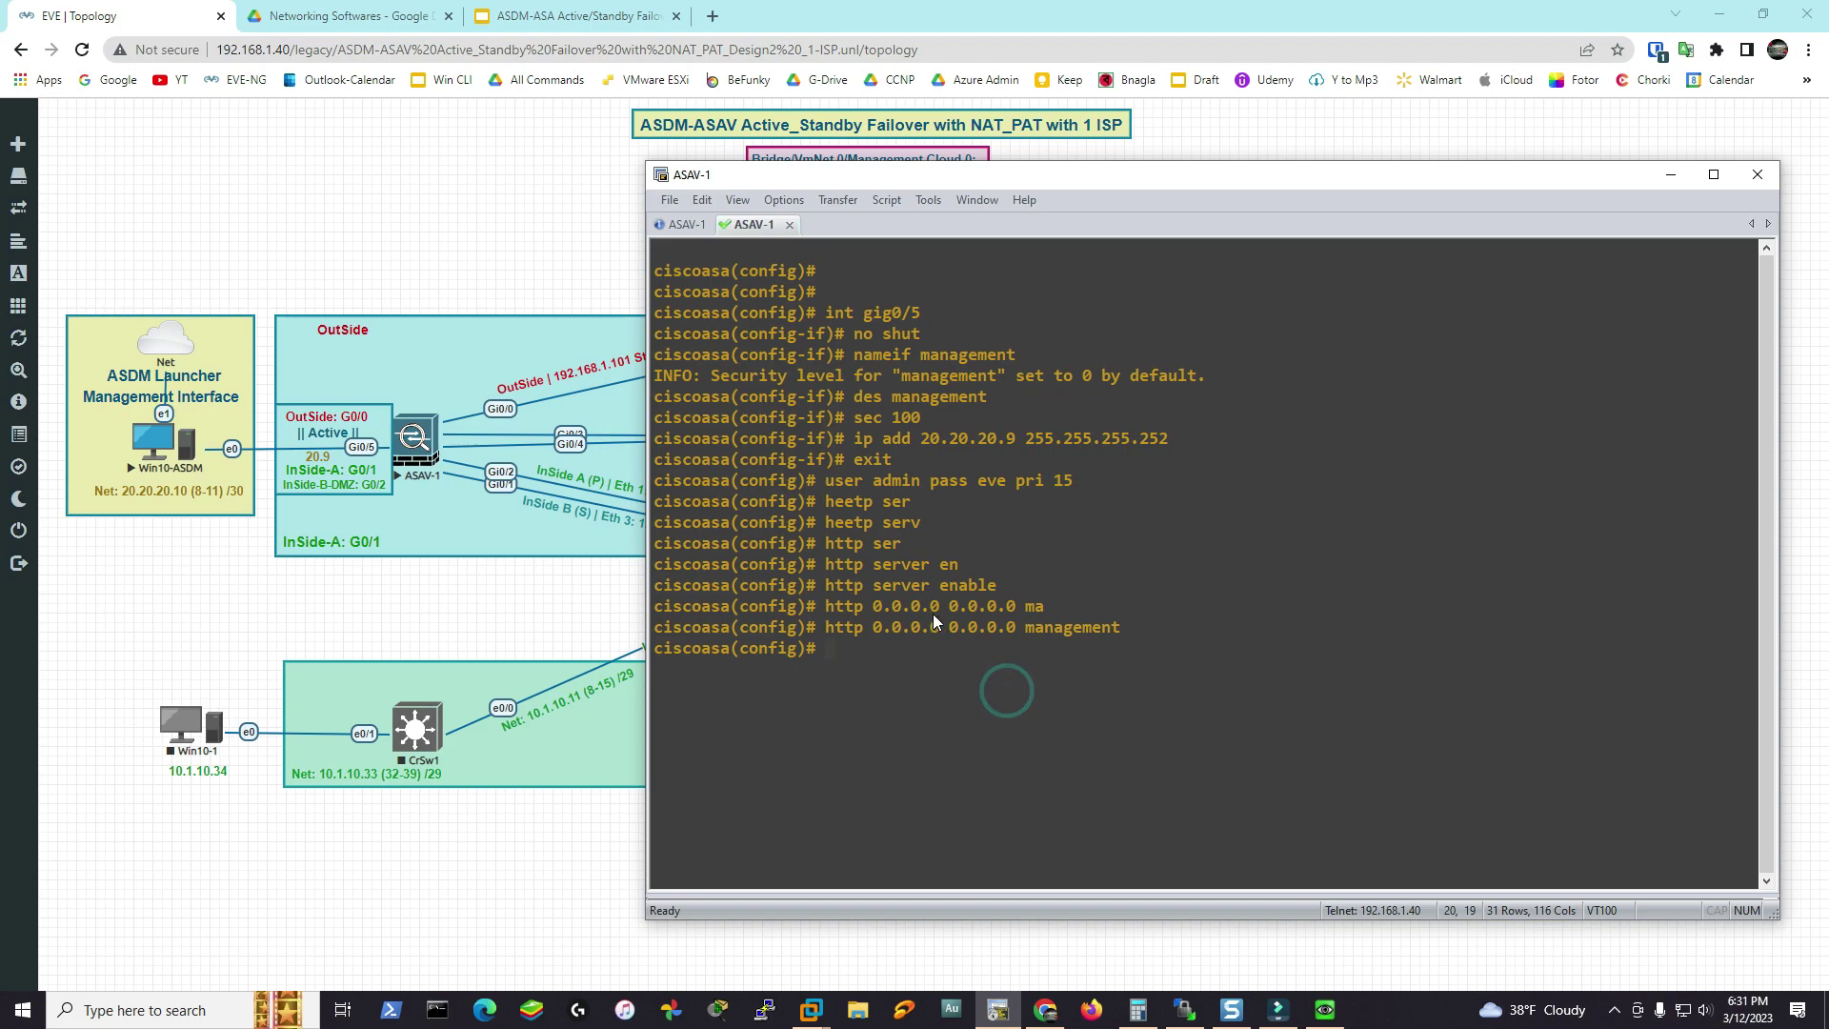
# Enable management-access on the management interface
pyautogui.press('Return')
pyautogui.write('man')
pyautogui.press('Tab')
pyautogui.write('ma')
pyautogui.press('Tab')
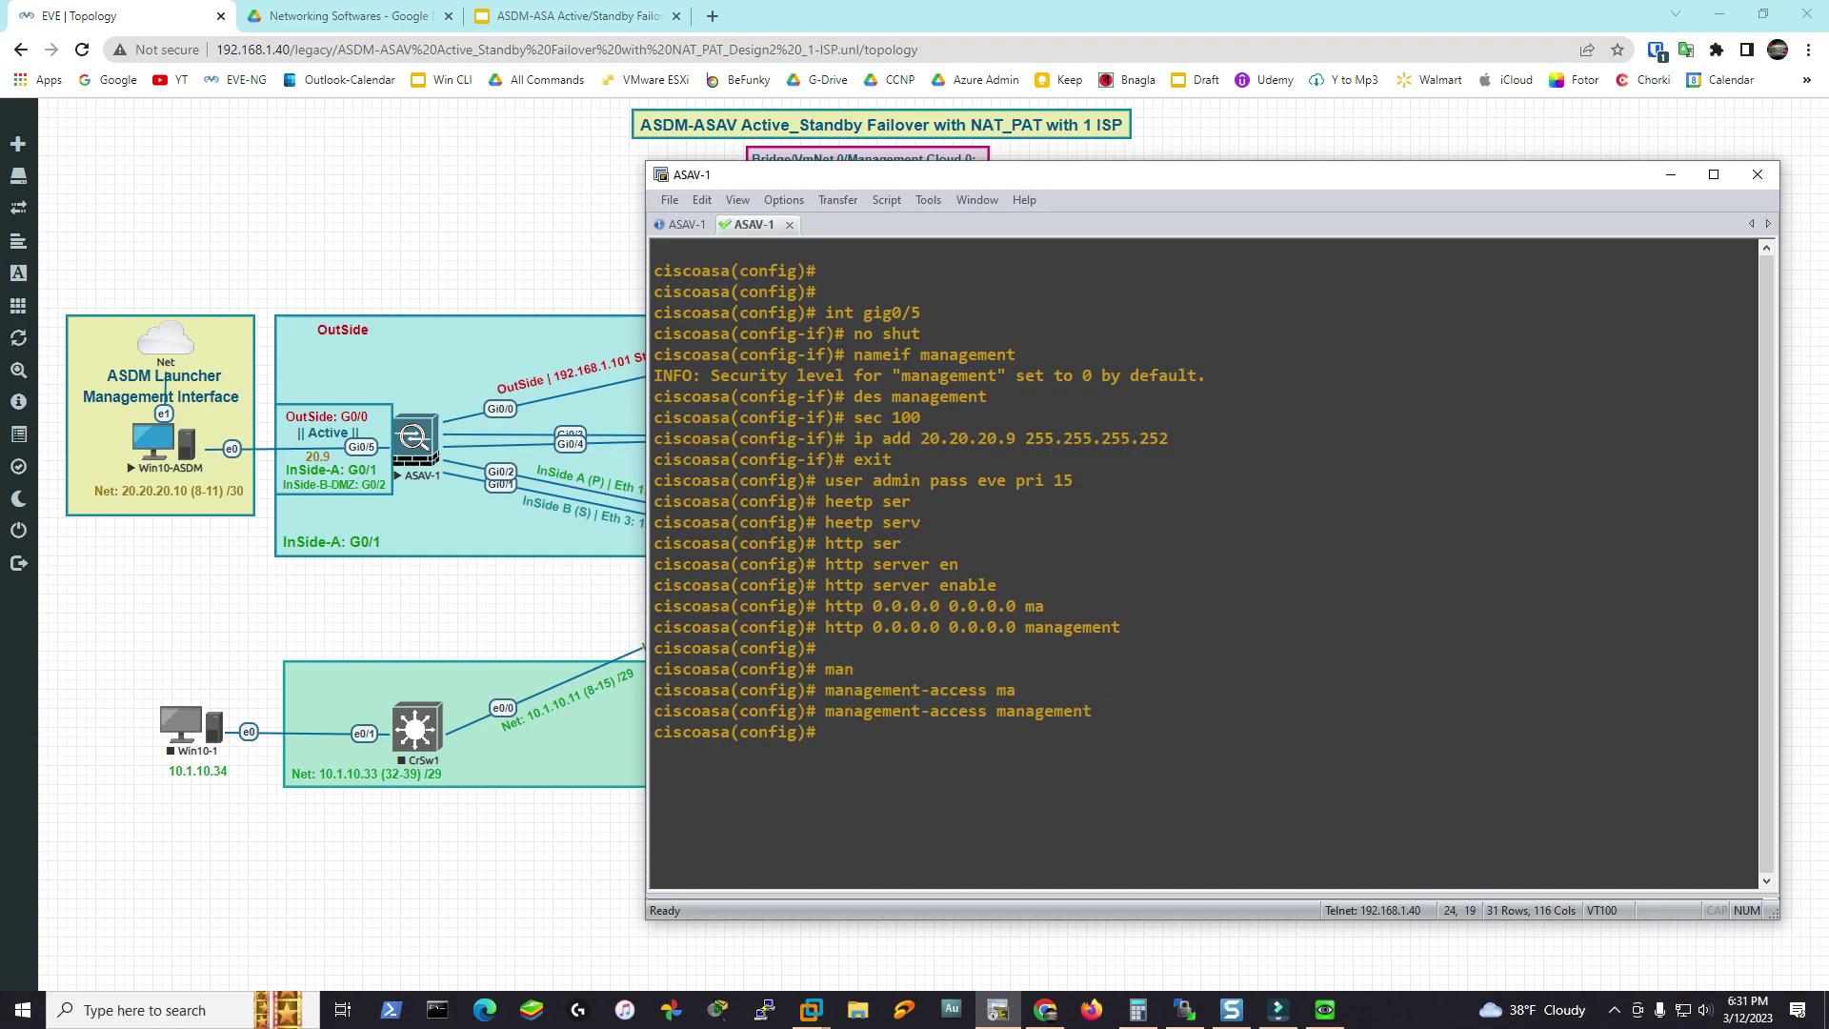
pyautogui.click(571, 16)
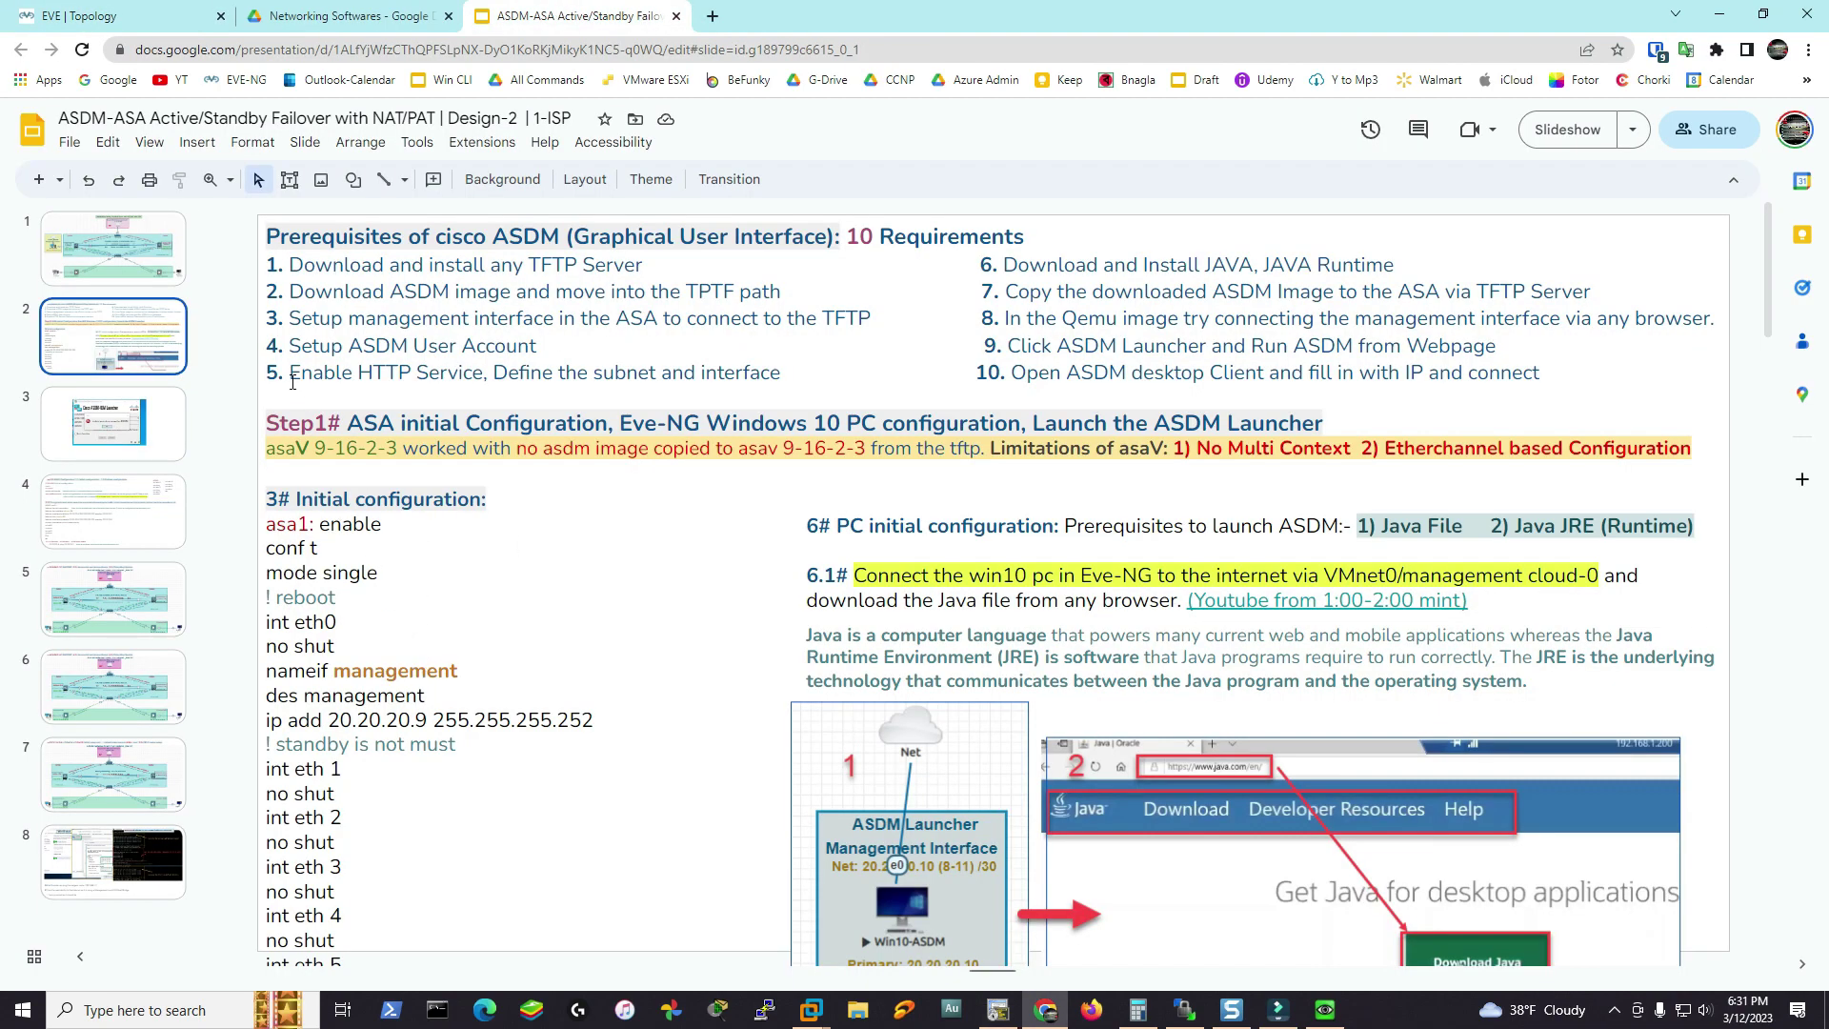
# Point out the ASDM user account and HTTP service requirements on the slide
pyautogui.moveTo(788, 287); pyautogui.dragTo(363, 291)
pyautogui.click(400, 332)
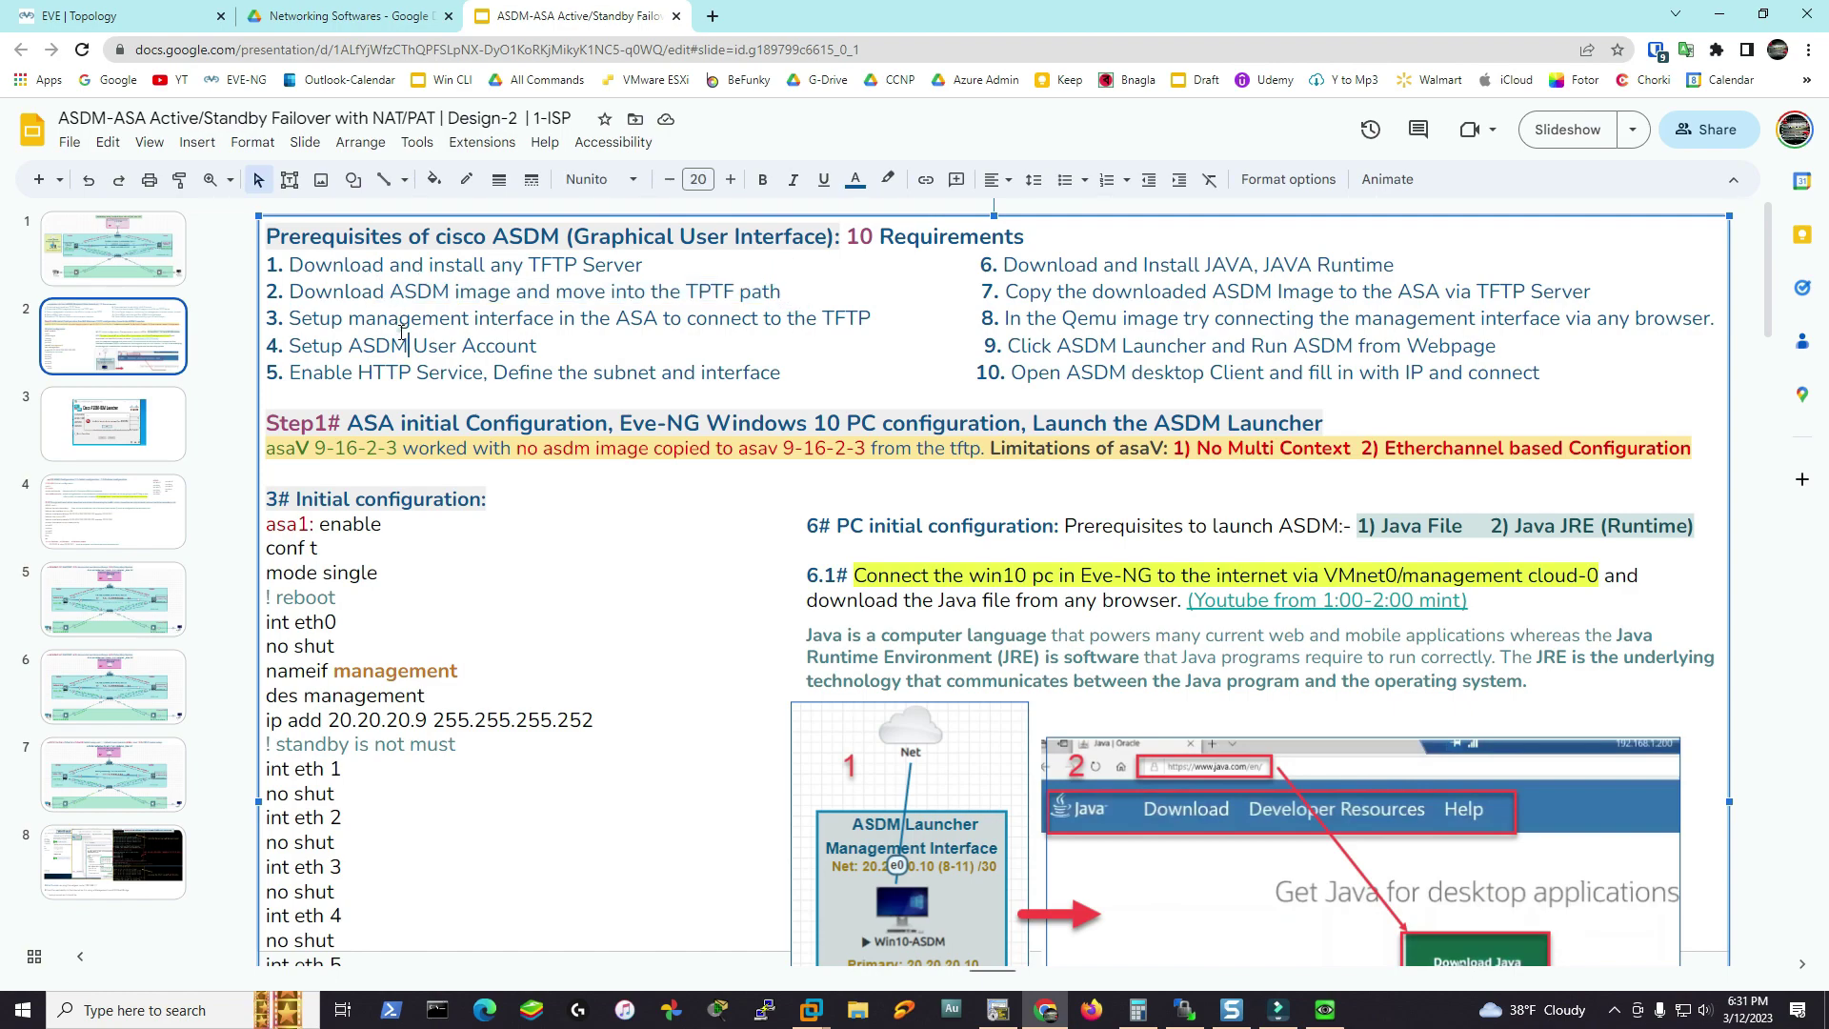
pyautogui.click(782, 372)
# Check This PC's properties in the Win10 VM show a 32-bit system, then restore the browser
pyautogui.click(1324, 1009)
pyautogui.click(1501, 180)
pyautogui.click(1501, 180)
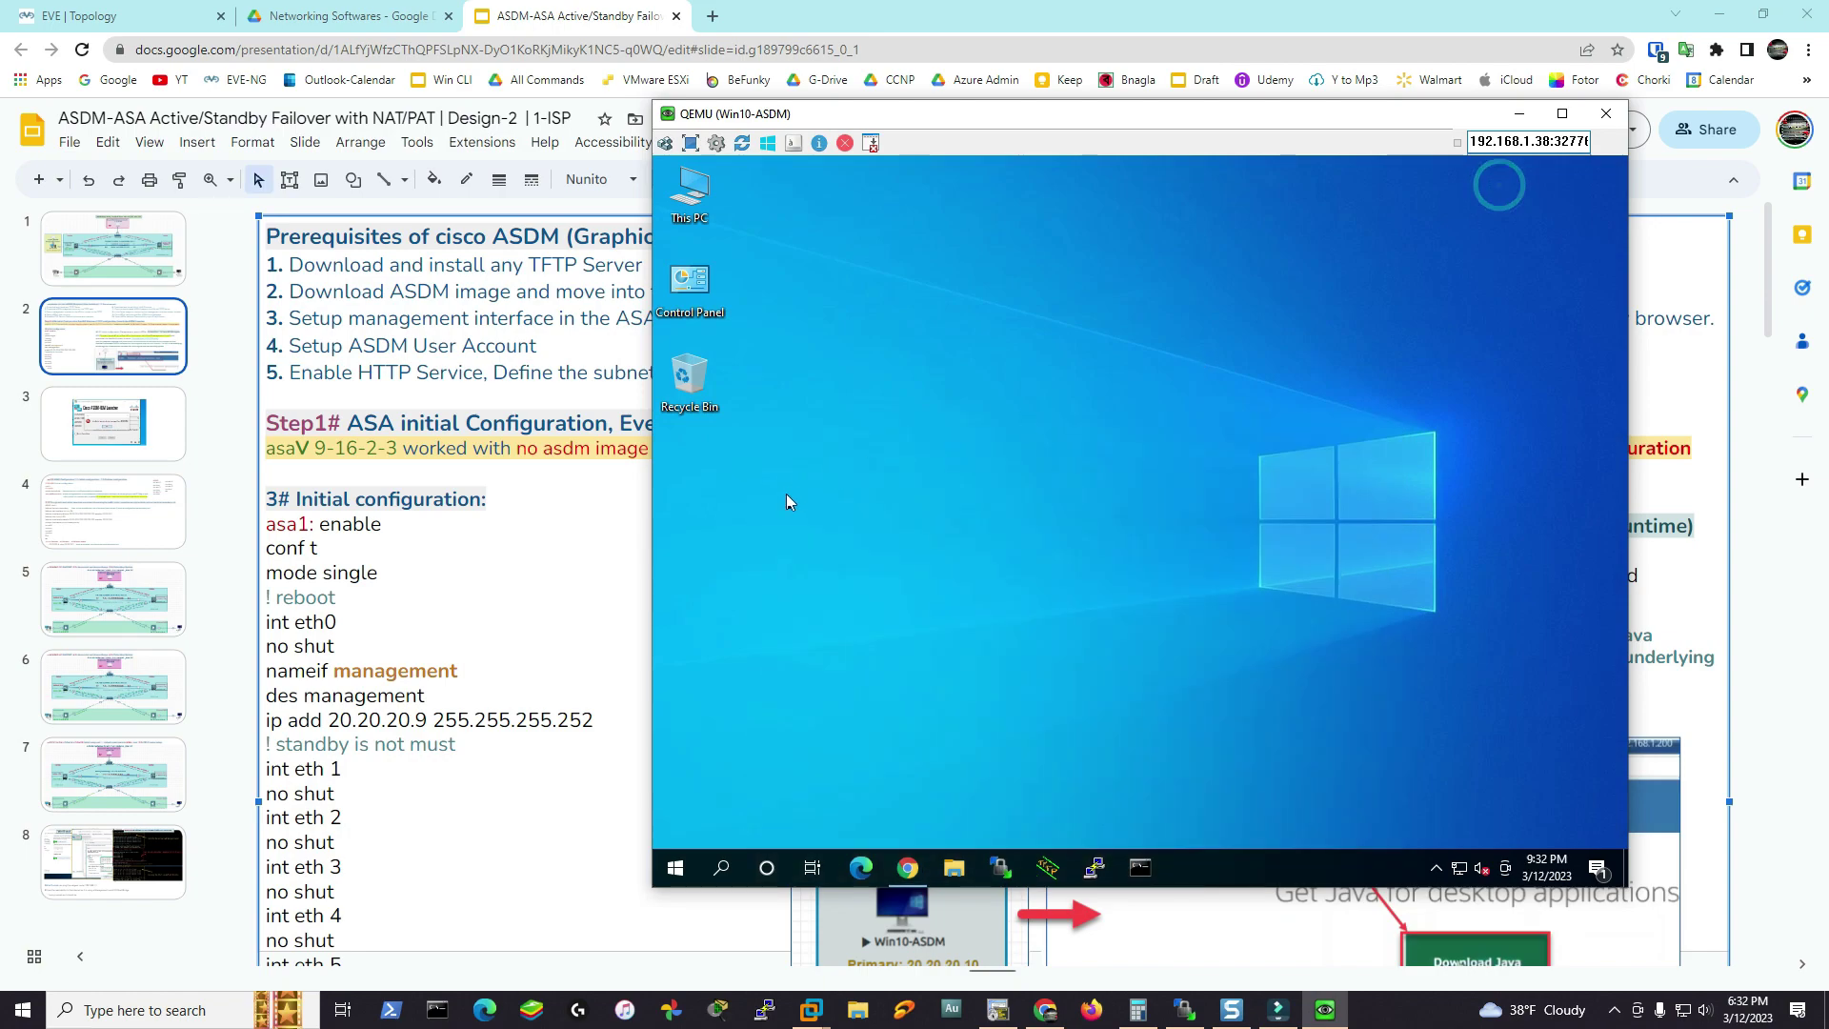
pyautogui.rightClick(693, 195)
pyautogui.click(738, 420)
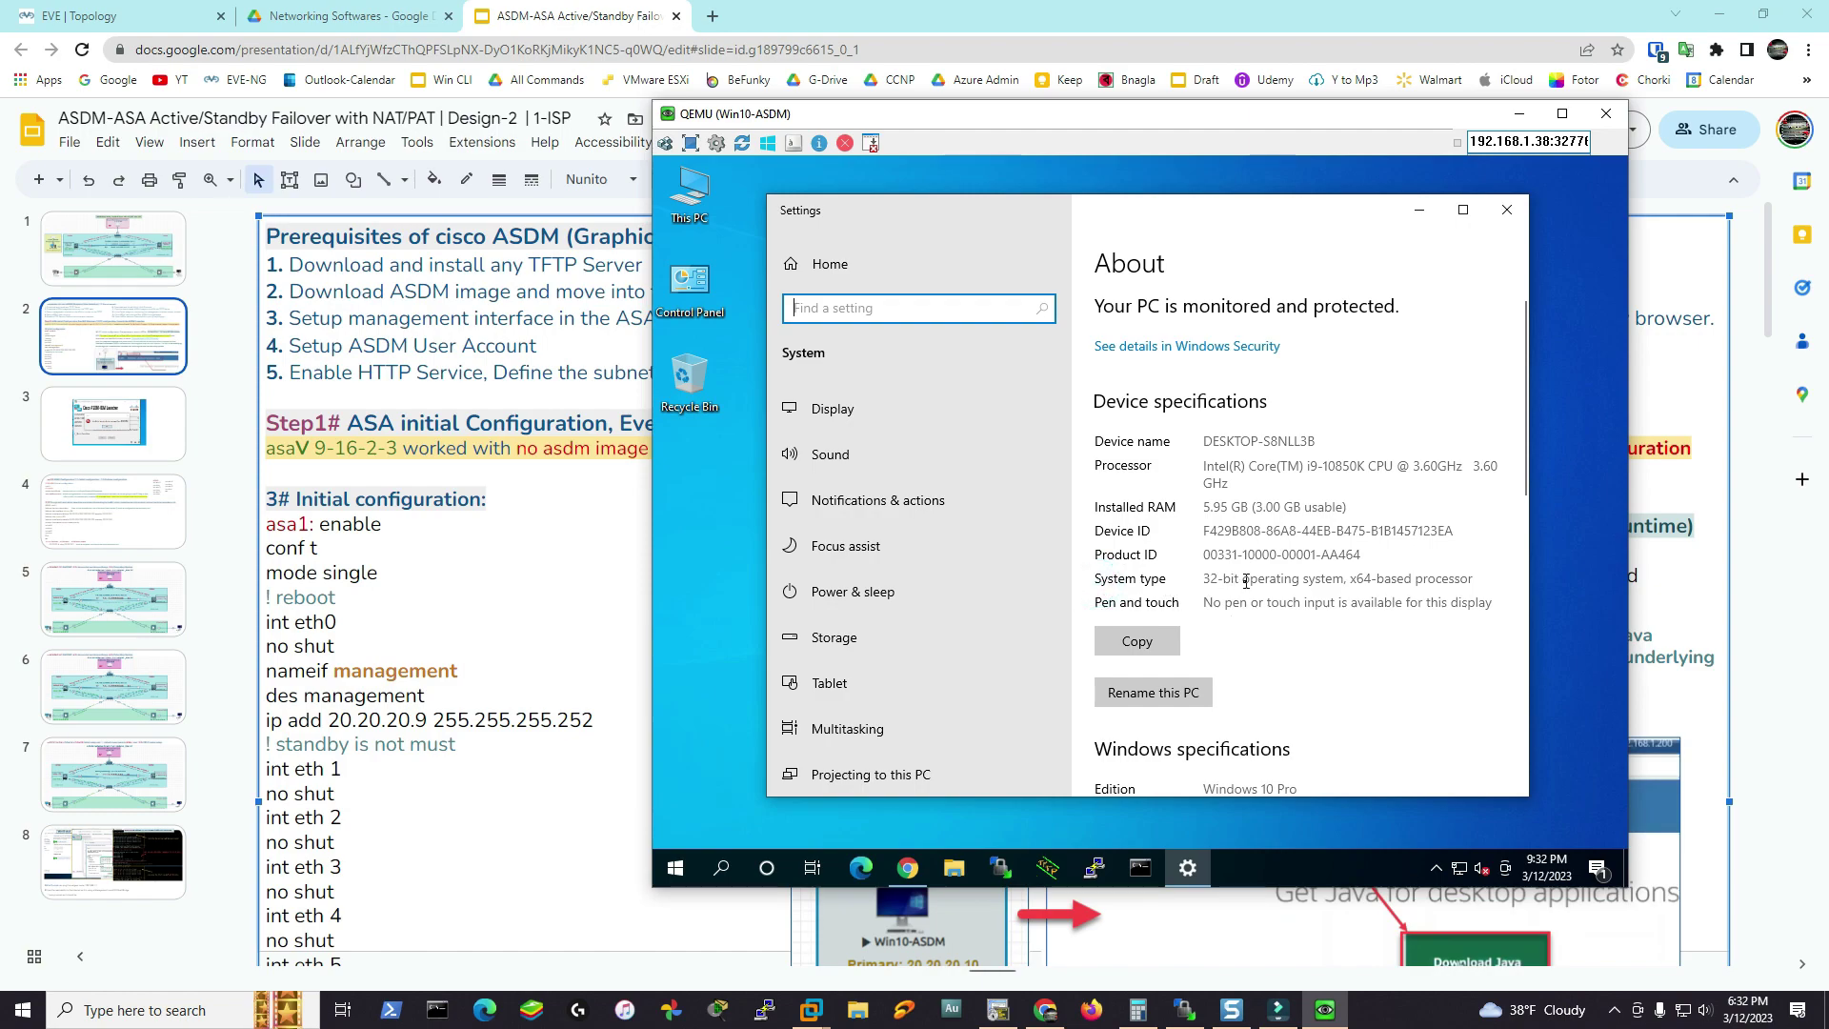
pyautogui.moveTo(1207, 581); pyautogui.dragTo(1231, 581)
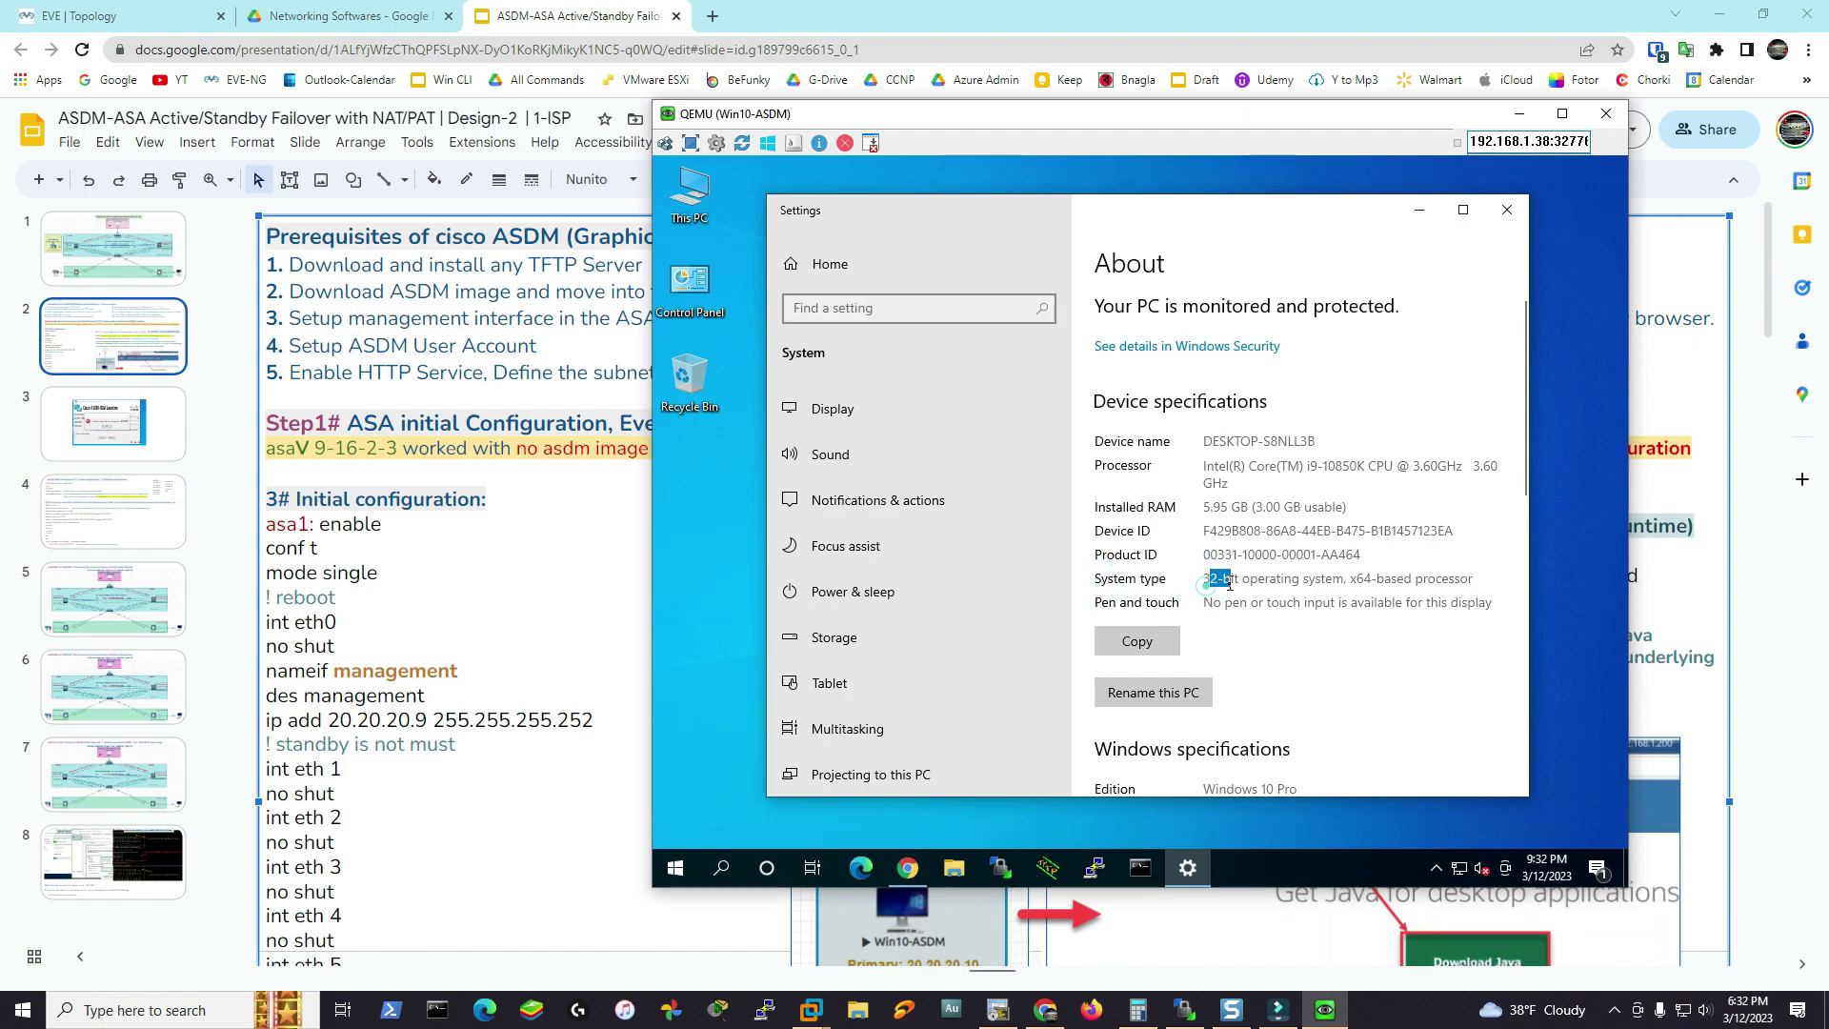
pyautogui.click(1418, 209)
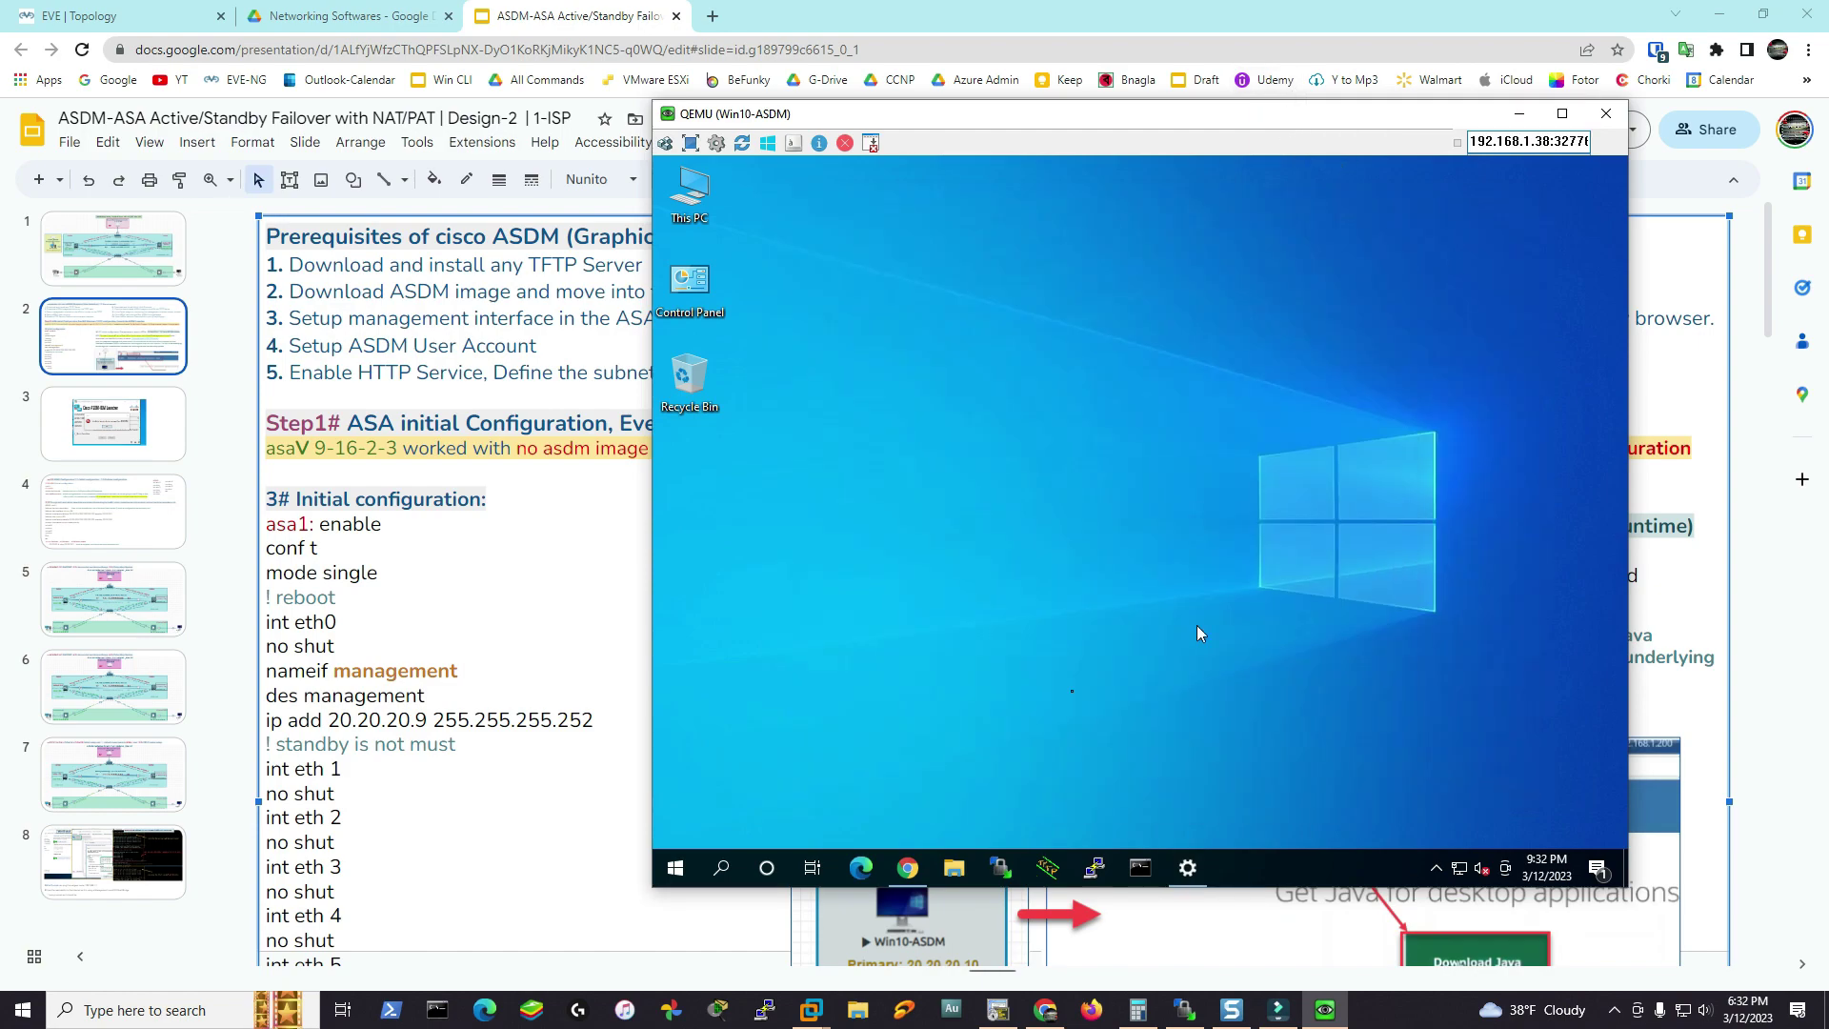
pyautogui.click(904, 869)
# Dismiss the download bar and promo, then download JAVA JRE 32-Bit from the Java and JAVa JRE Runtime folder
pyautogui.click(1593, 804)
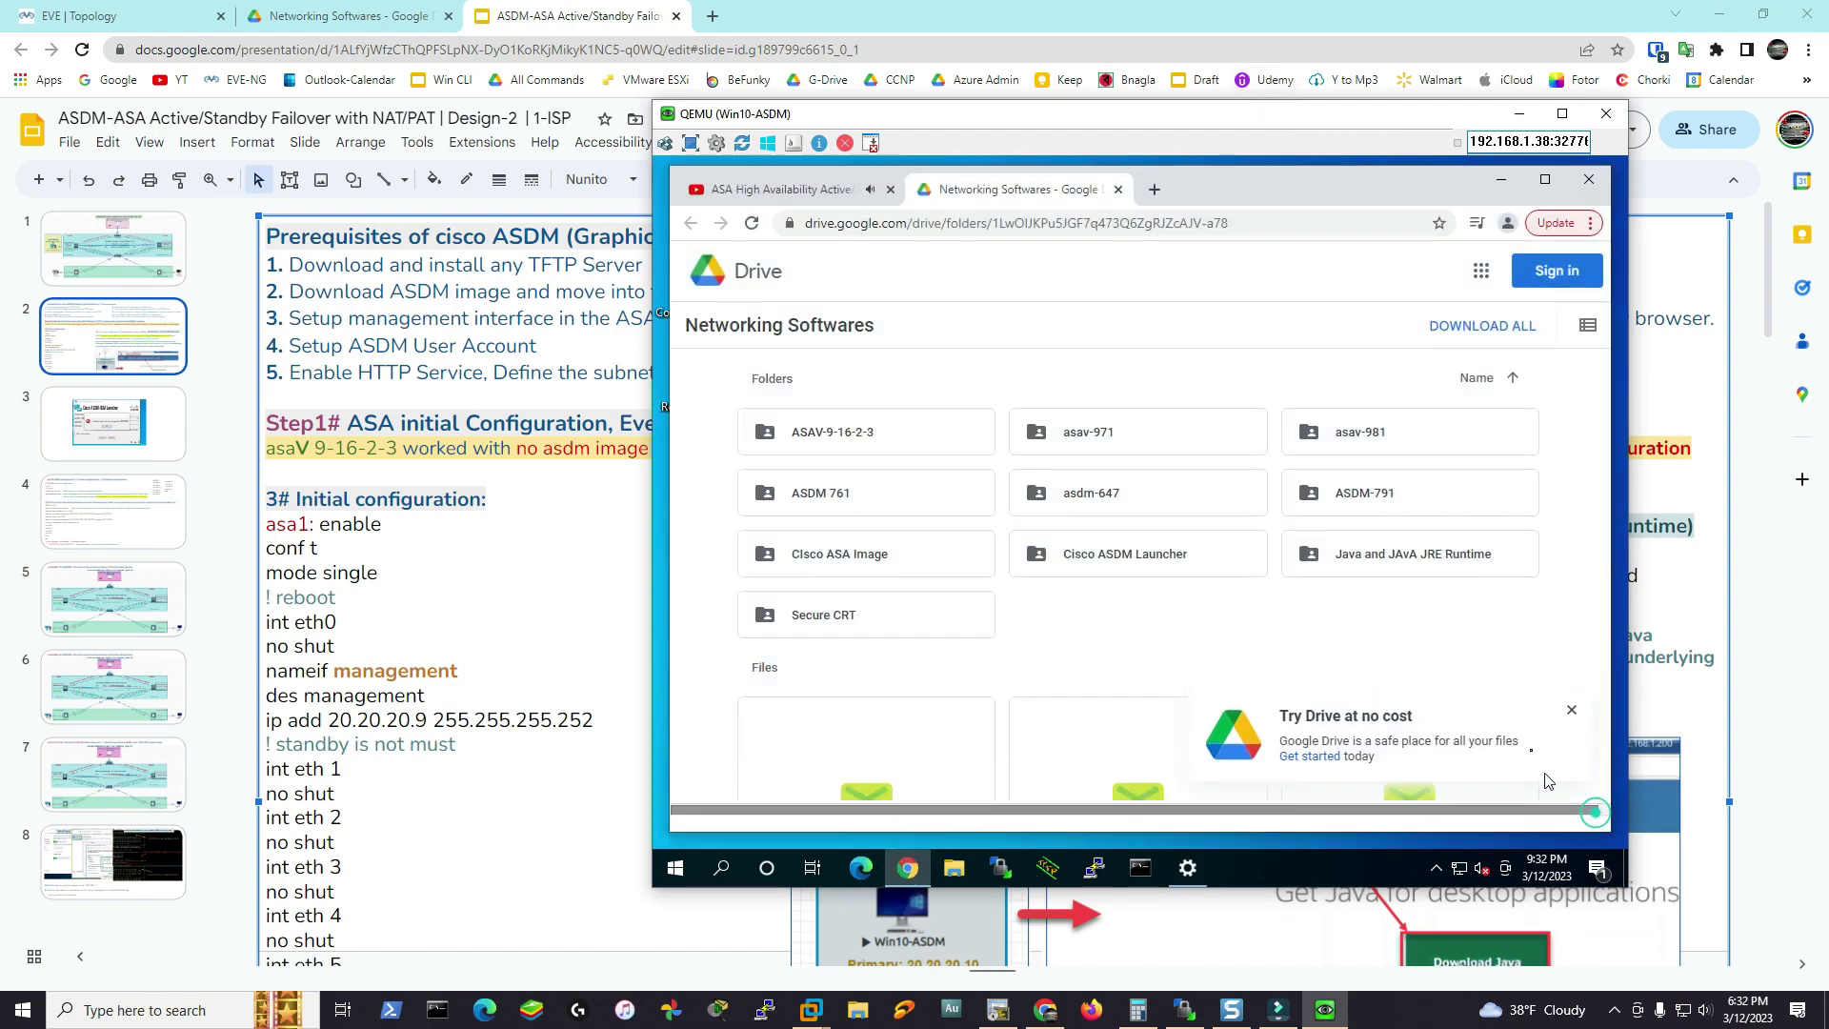
pyautogui.click(1571, 724)
pyautogui.scroll(-2, 1462, 429)
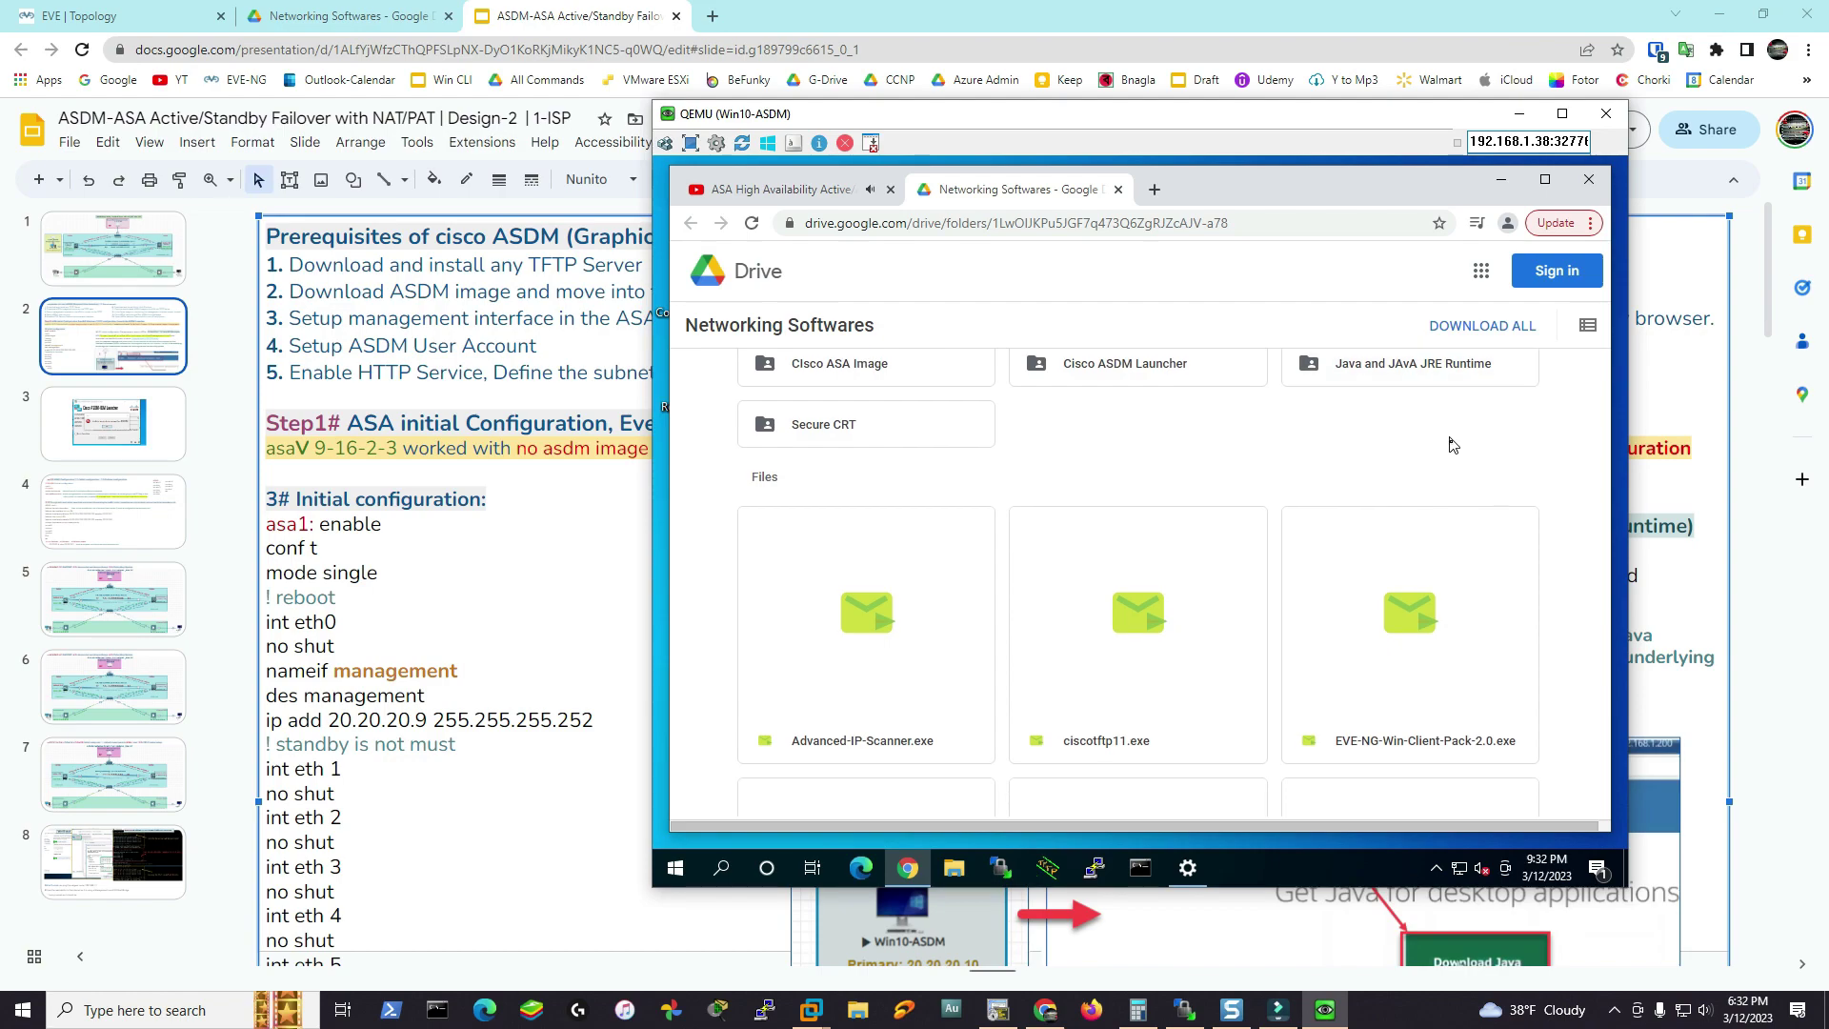
pyautogui.scroll(2, 1443, 419)
pyautogui.doubleClick(1416, 569)
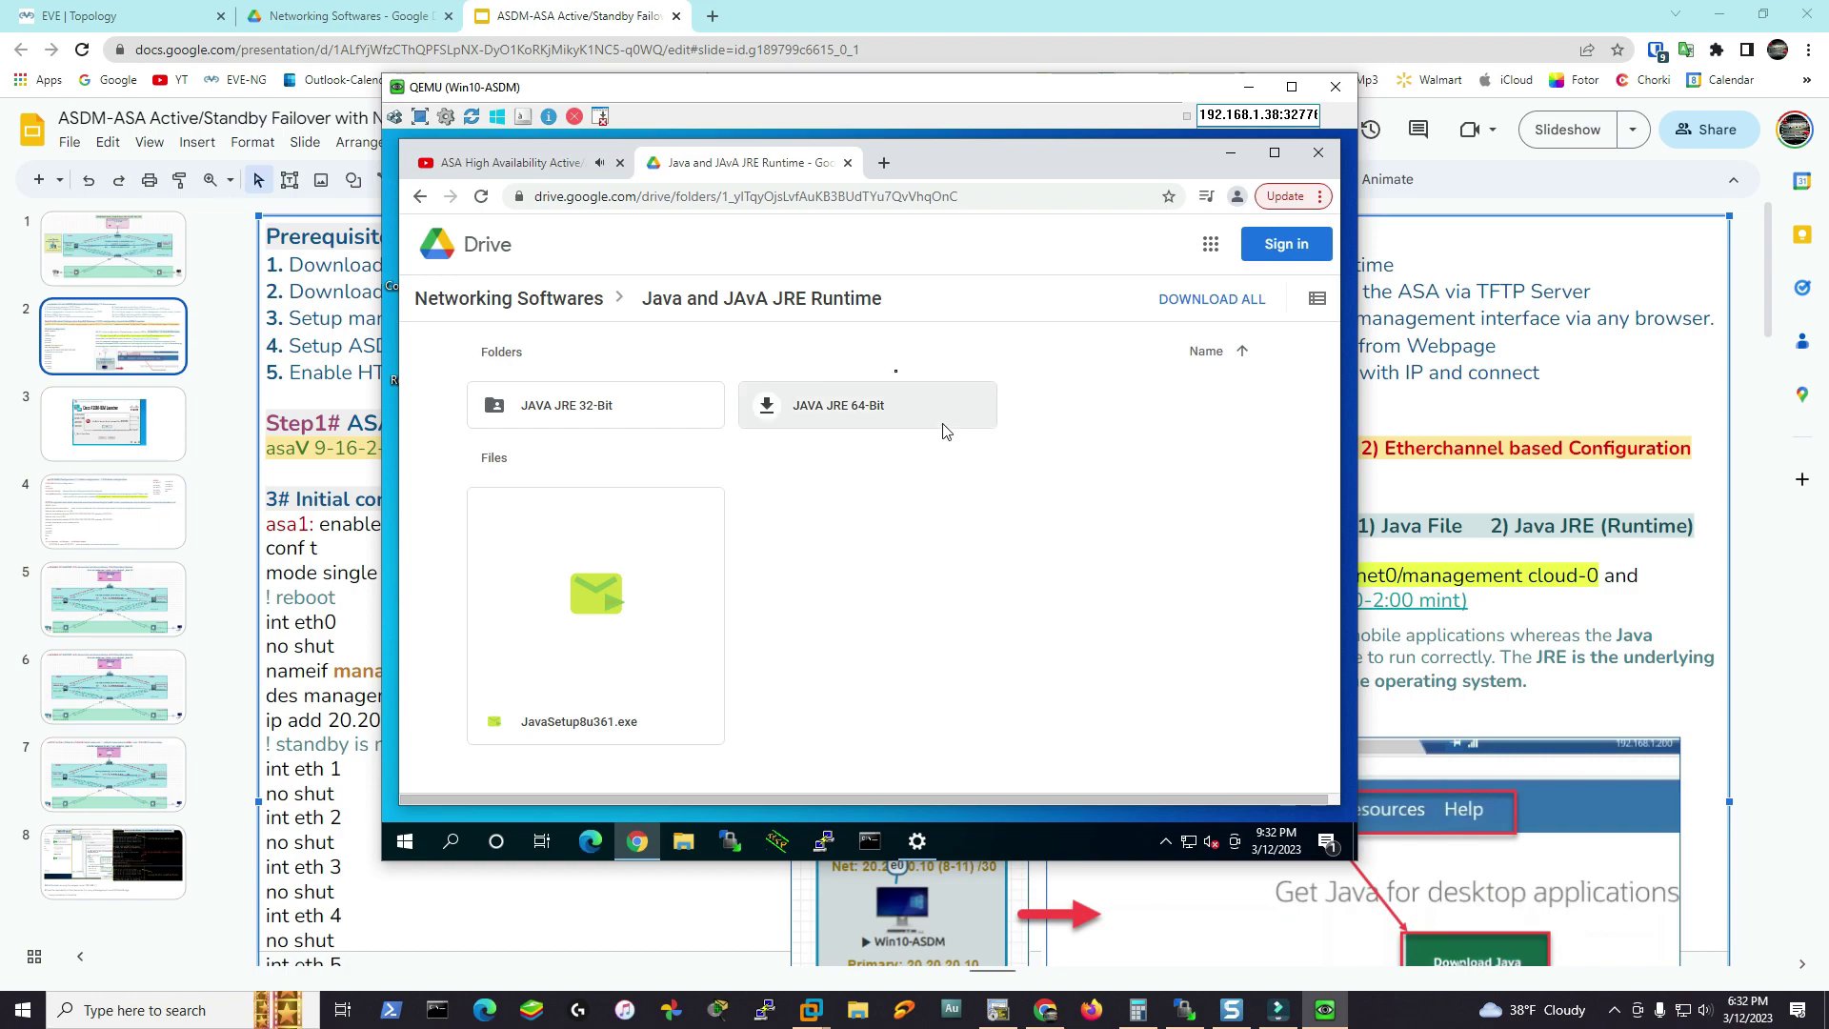
pyautogui.click(495, 407)
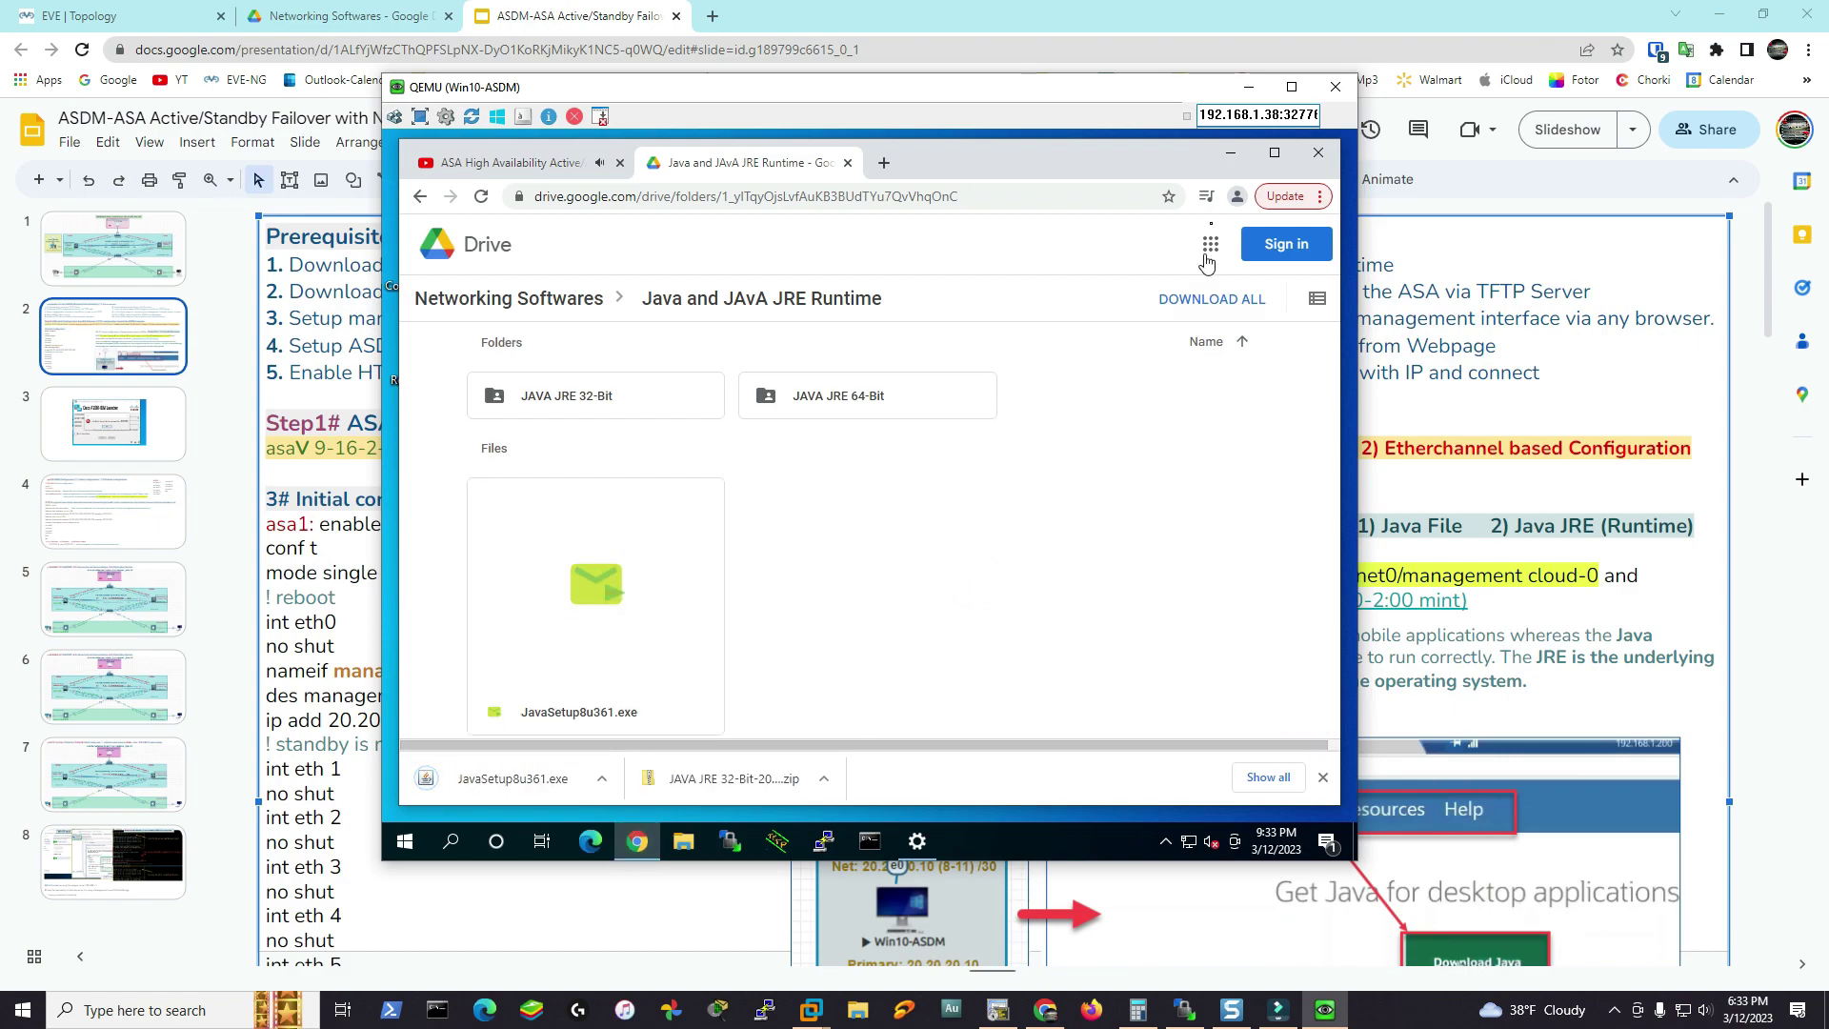
pyautogui.click(1250, 89)
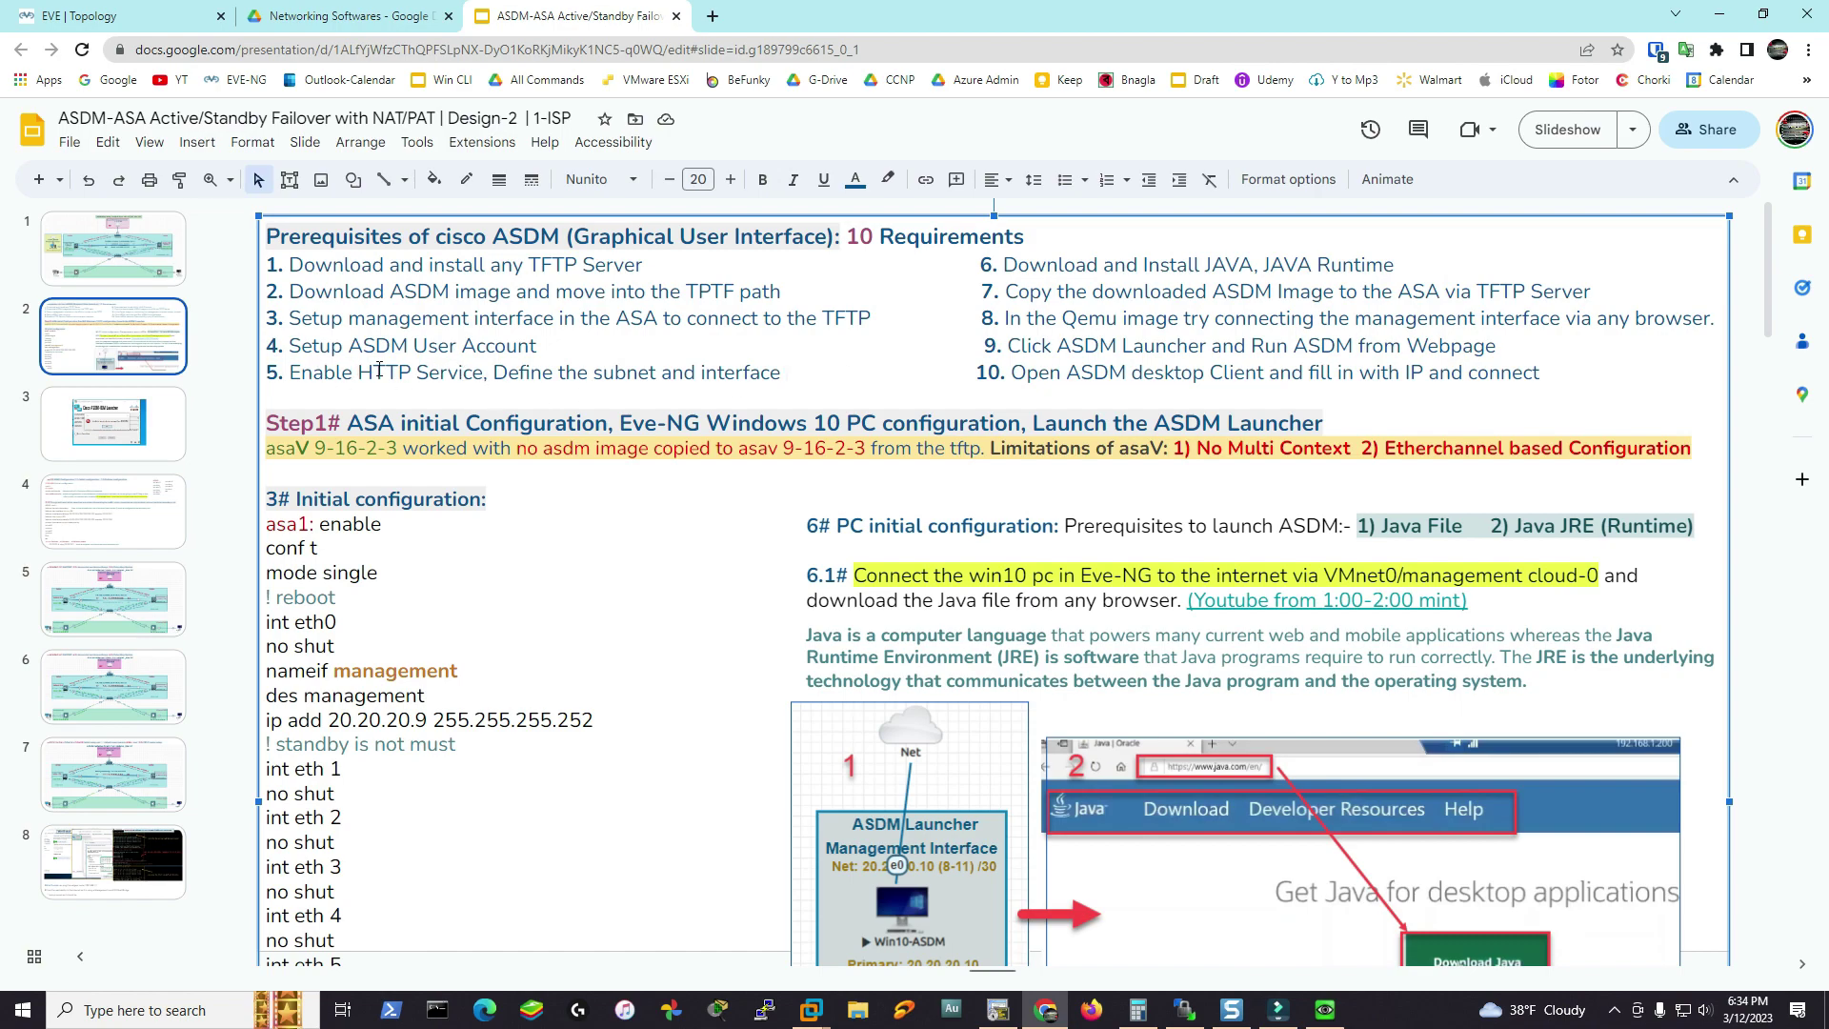
# Highlight requirement 7, copying the ASDM image via TFTP, in yellow, then return to the topology
pyautogui.click(965, 294)
pyautogui.moveTo(1595, 294); pyautogui.dragTo(1008, 303)
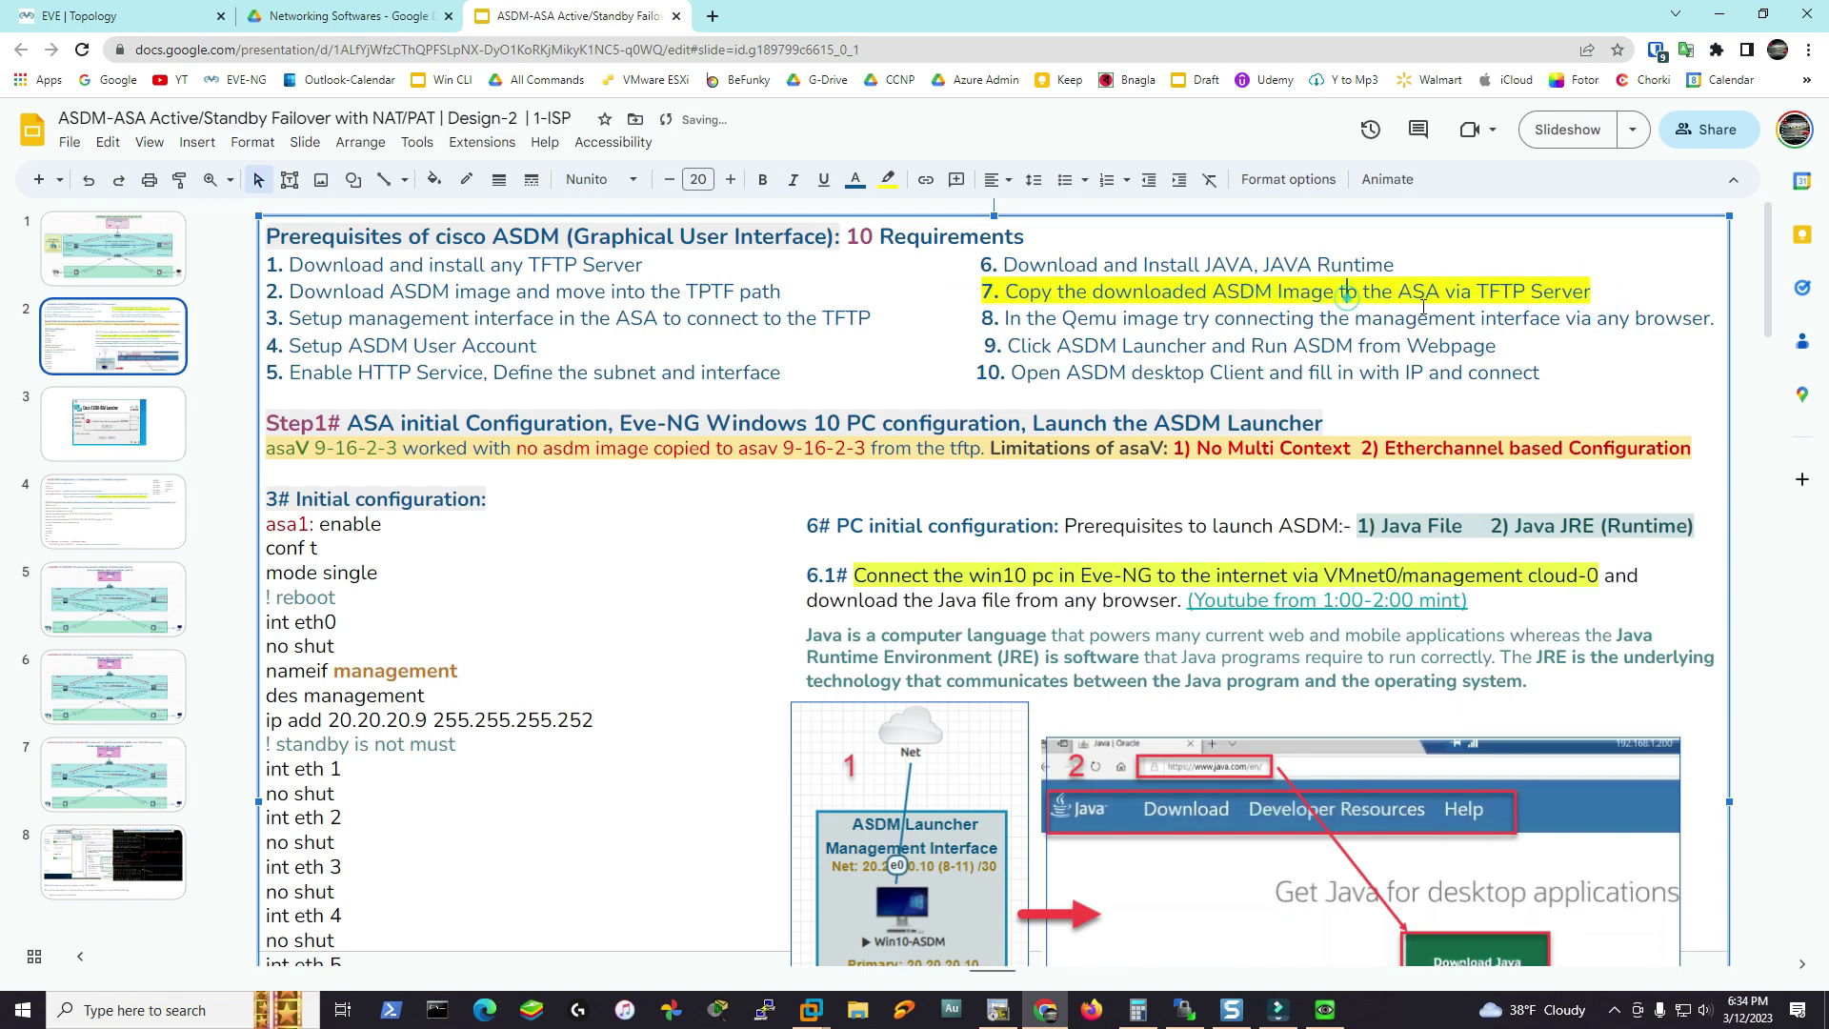
pyautogui.click(145, 16)
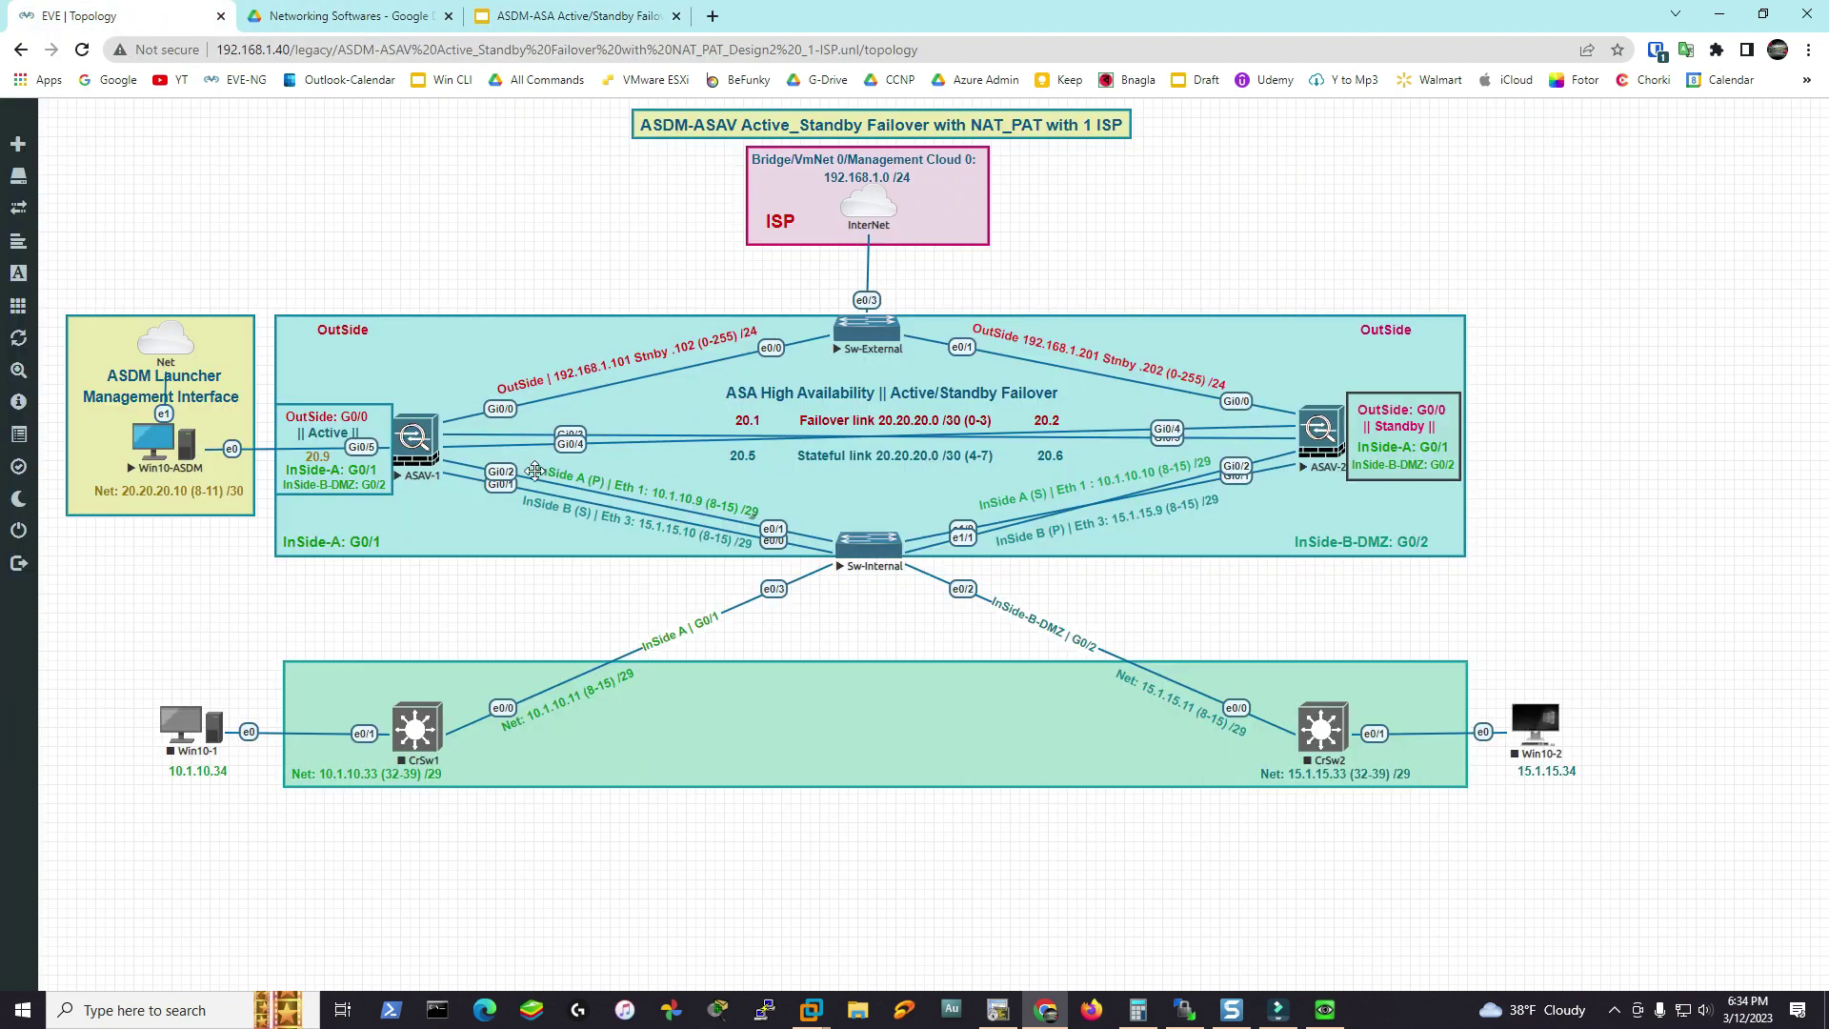
# Run sh disk on ASAV-1 to list its files, then return to the ASDM prerequisites slide
pyautogui.click(422, 448)
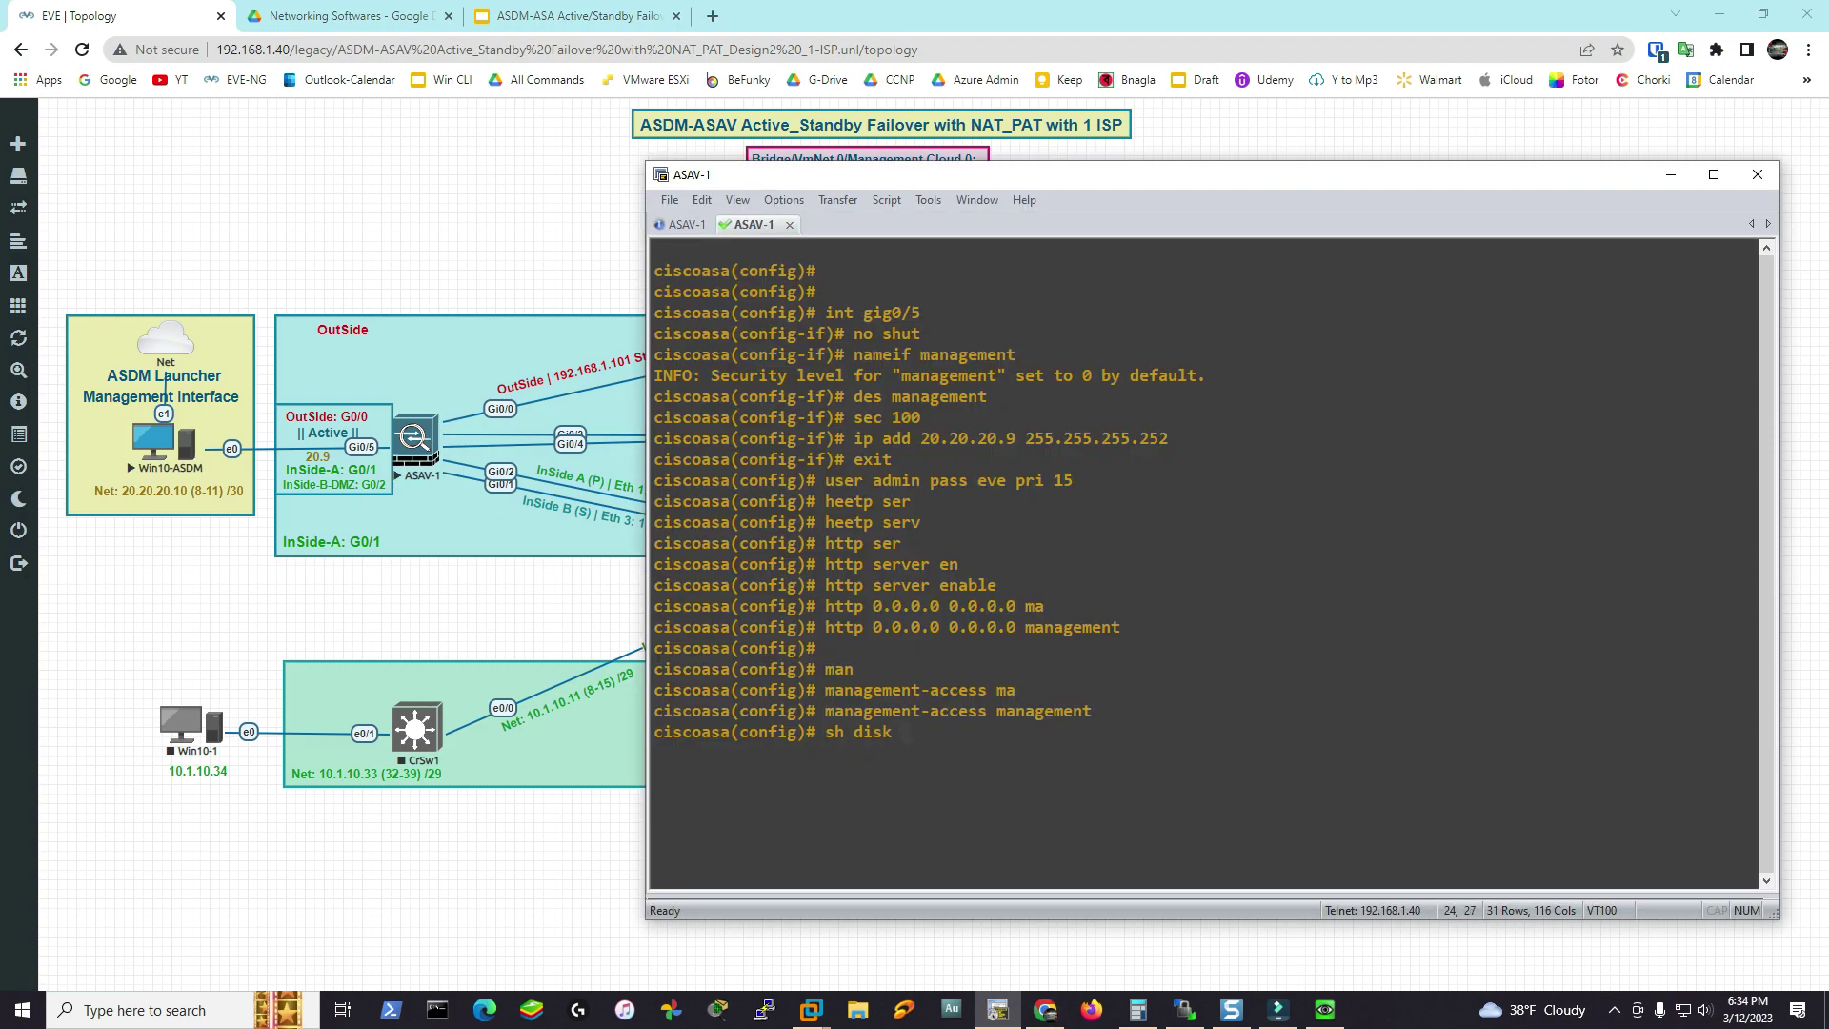
pyautogui.press('Return')
pyautogui.moveTo(1316, 817); pyautogui.dragTo(663, 671)
pyautogui.click(867, 753)
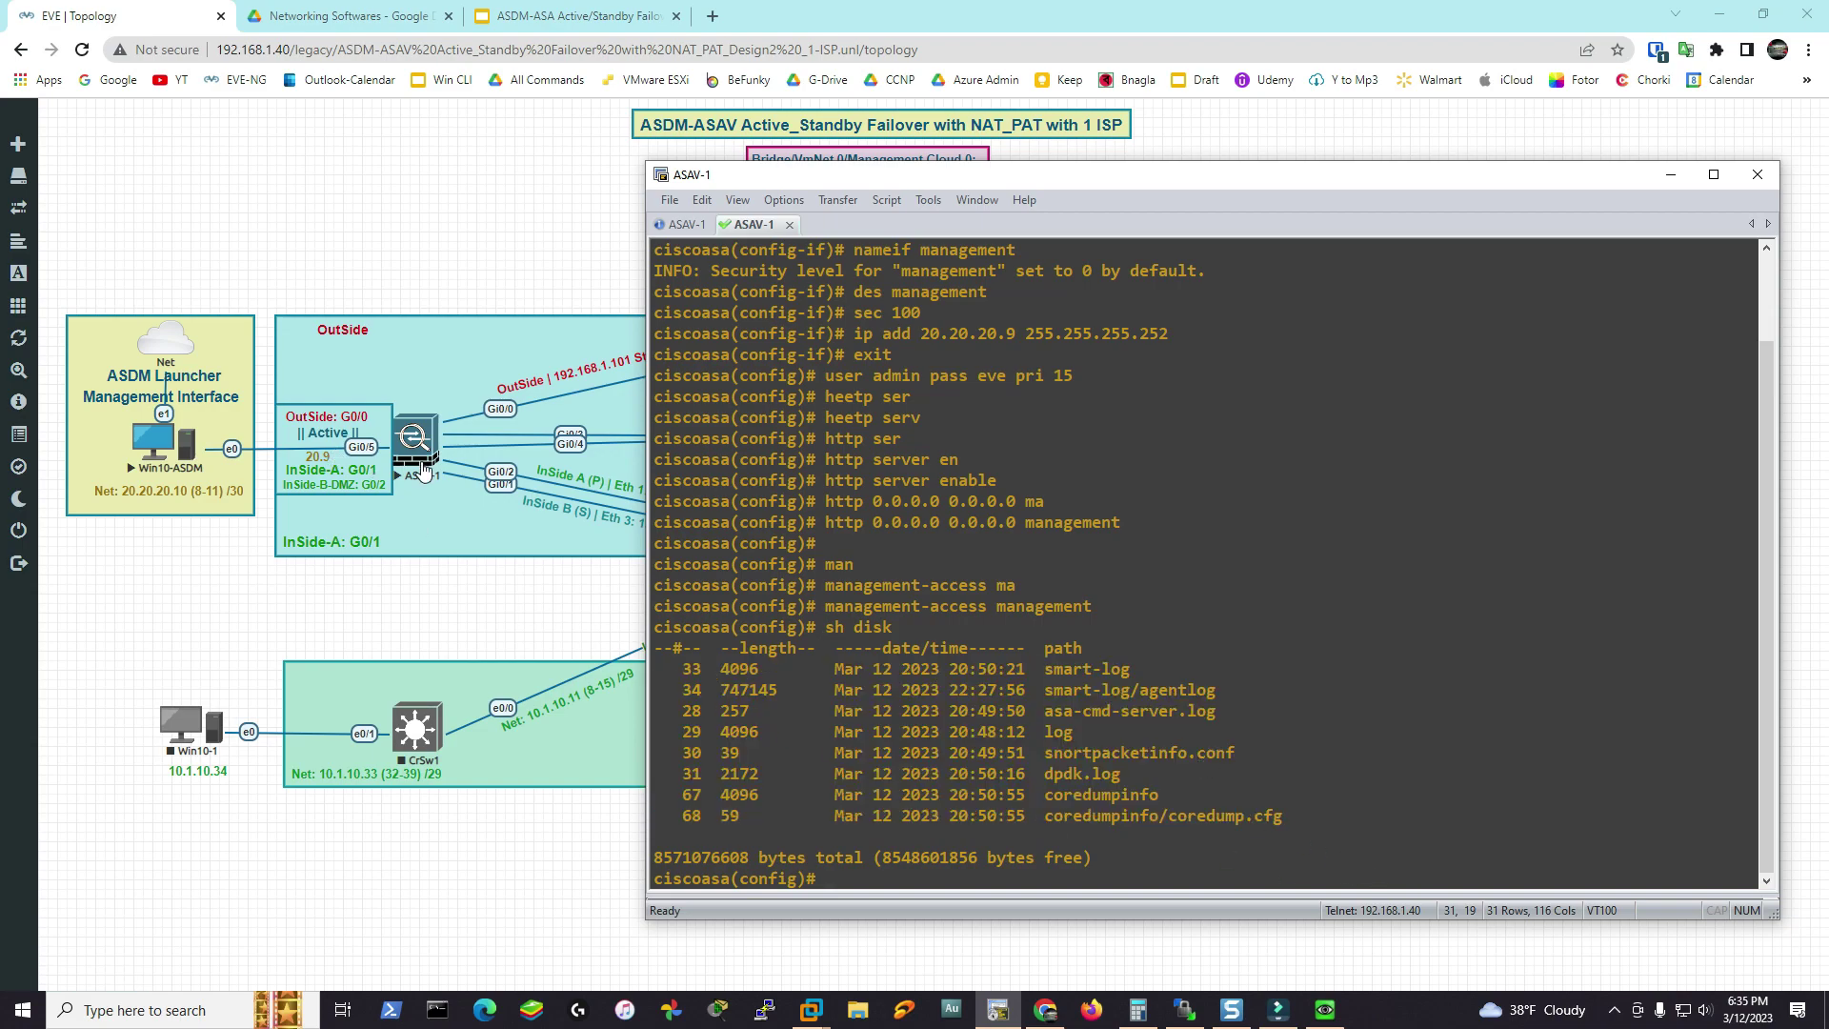
pyautogui.click(1676, 180)
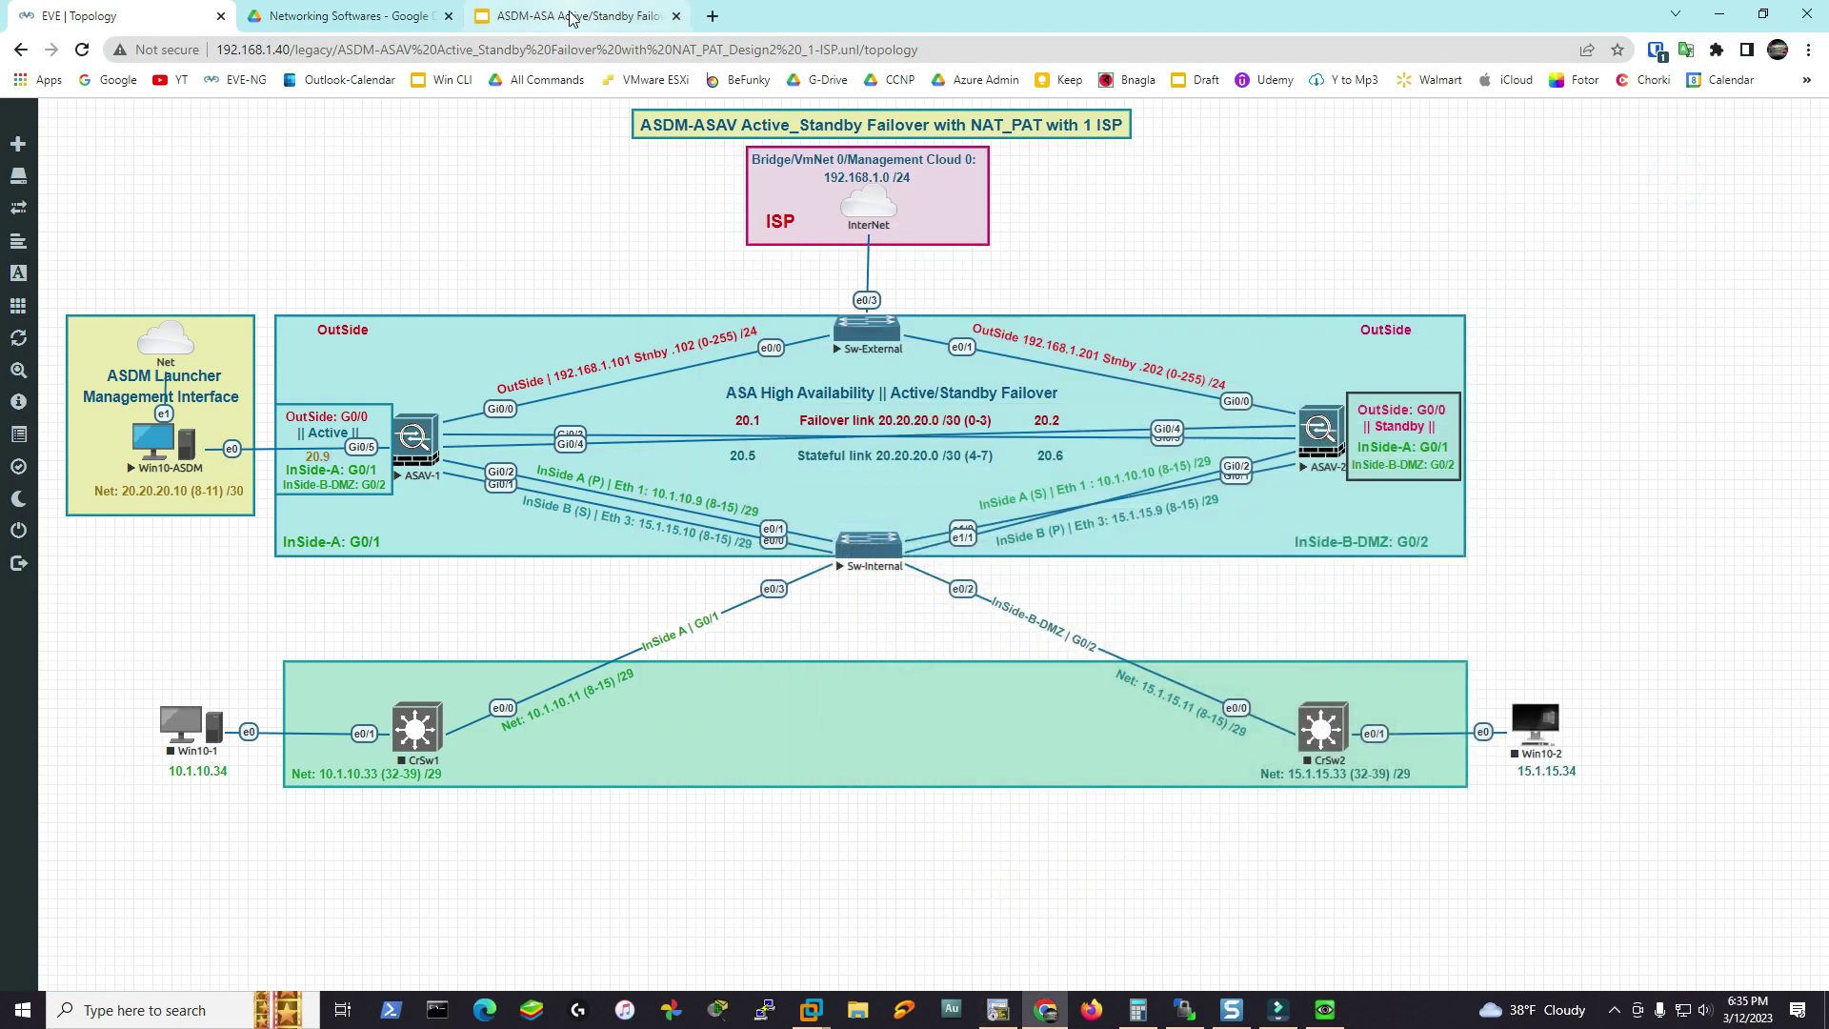
pyautogui.click(574, 16)
pyautogui.moveTo(983, 293); pyautogui.dragTo(1591, 292)
pyautogui.click(1000, 338)
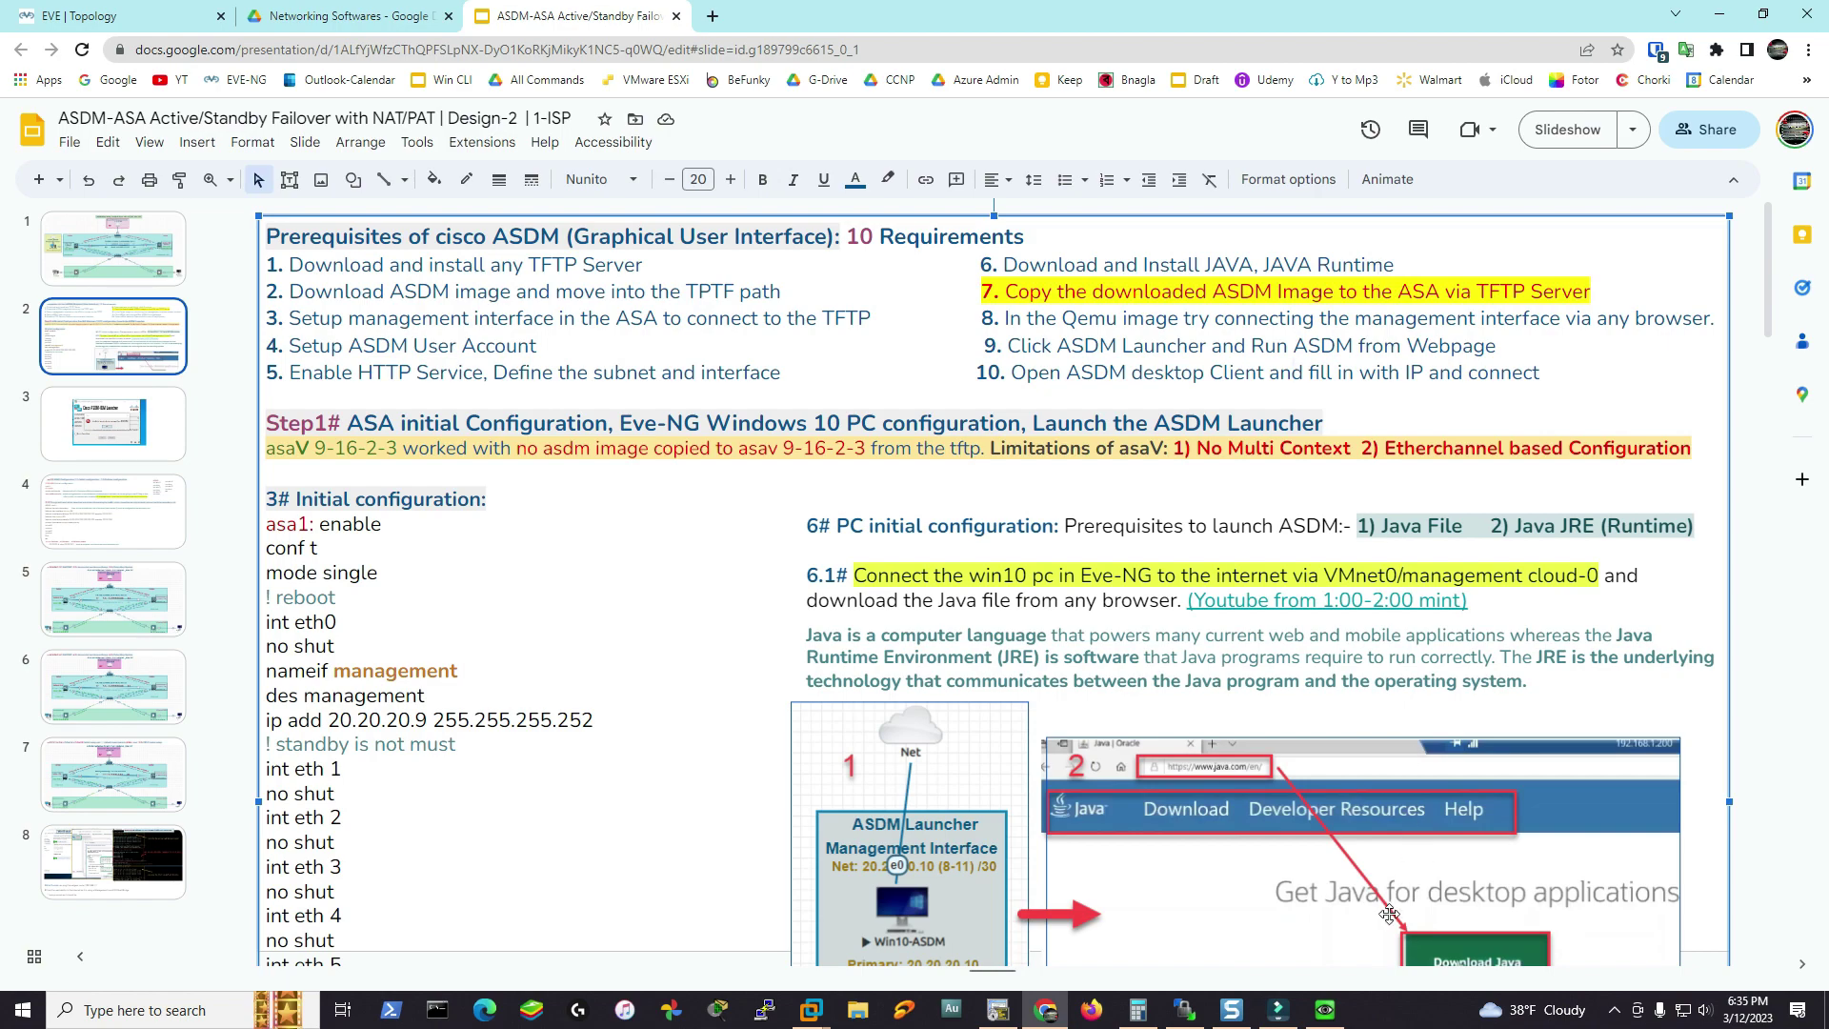
# Run JavaSetup8u361.exe from the VM's Downloads folder and complete the Java installation
pyautogui.click(1324, 1012)
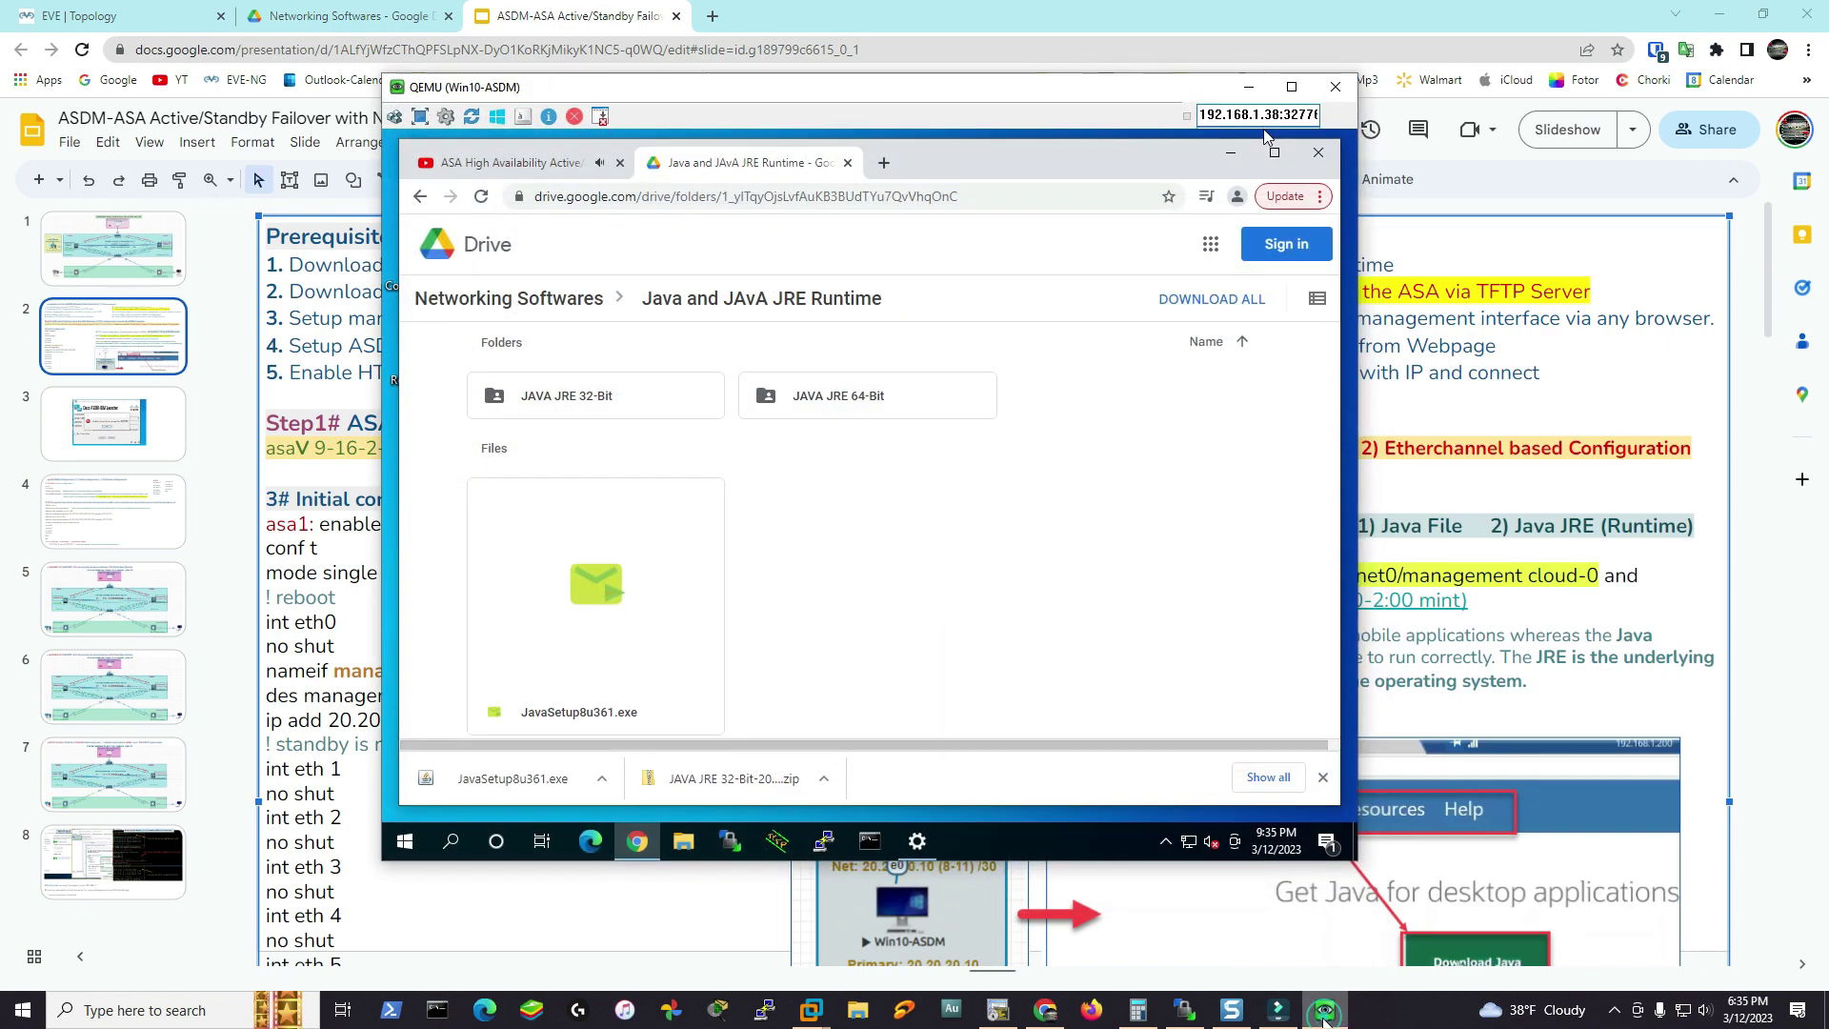
pyautogui.click(1268, 777)
pyautogui.click(702, 559)
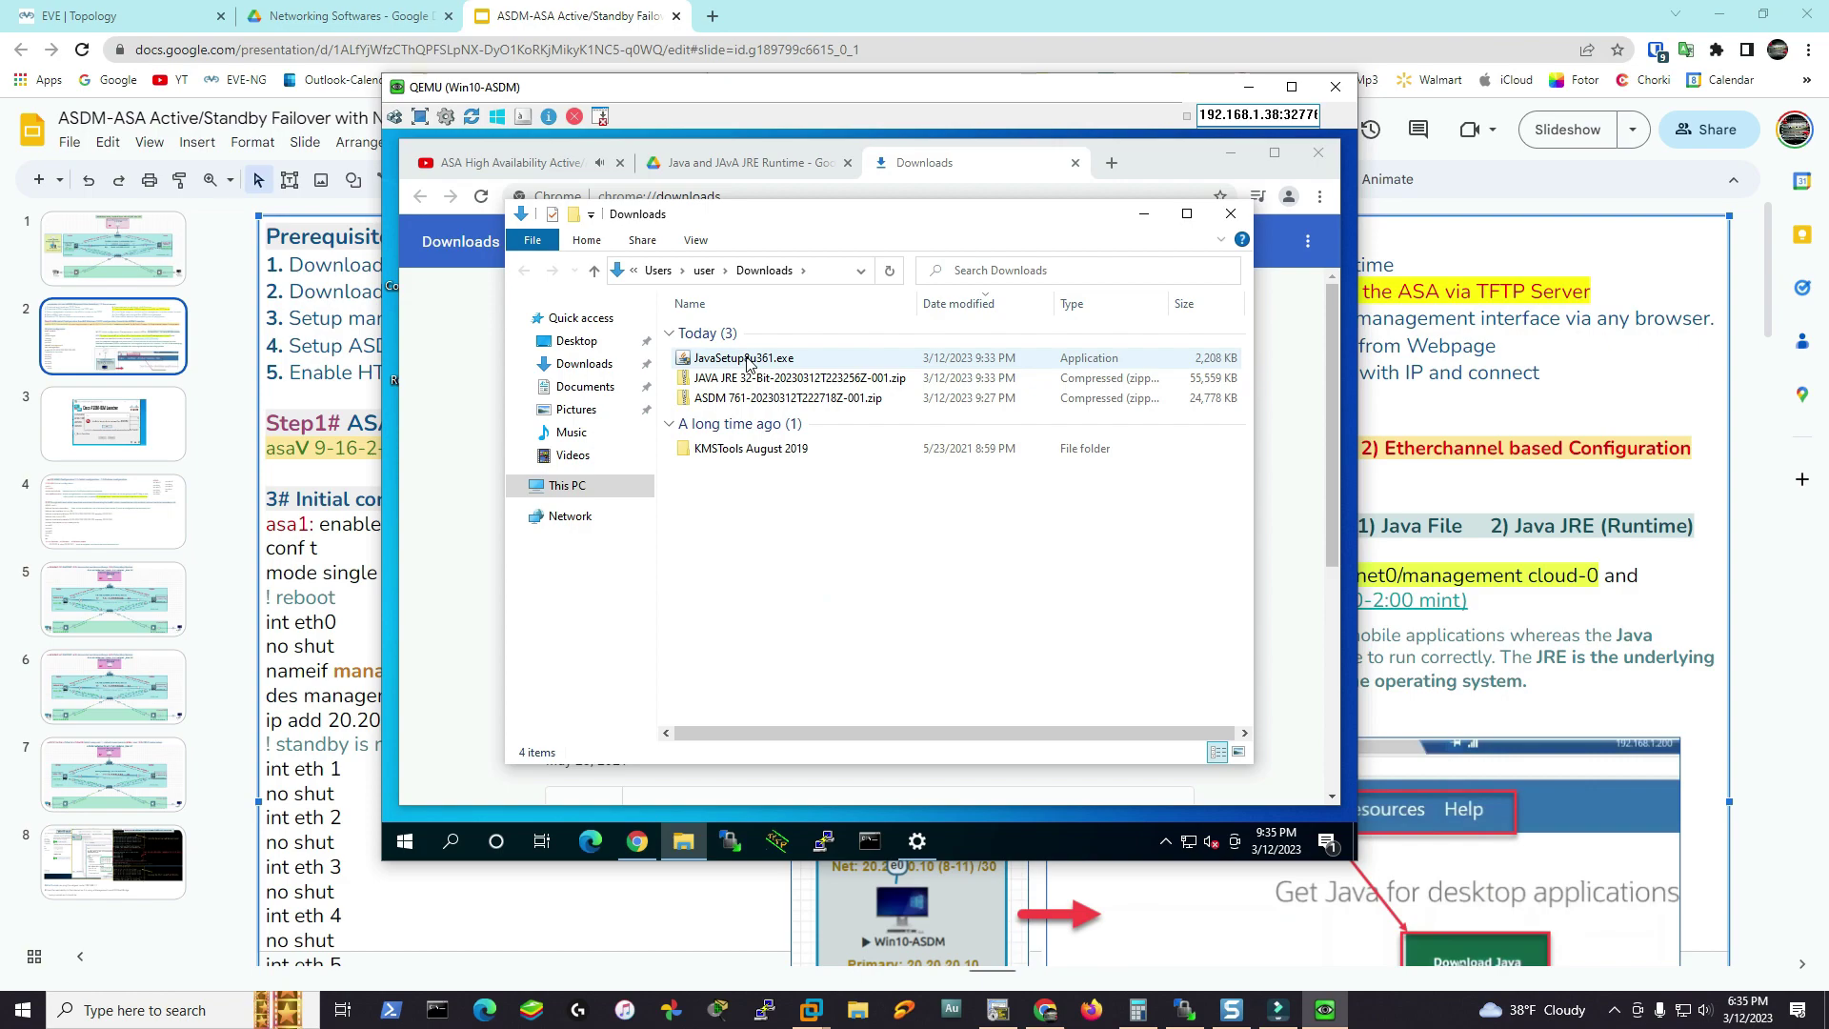
pyautogui.doubleClick(742, 359)
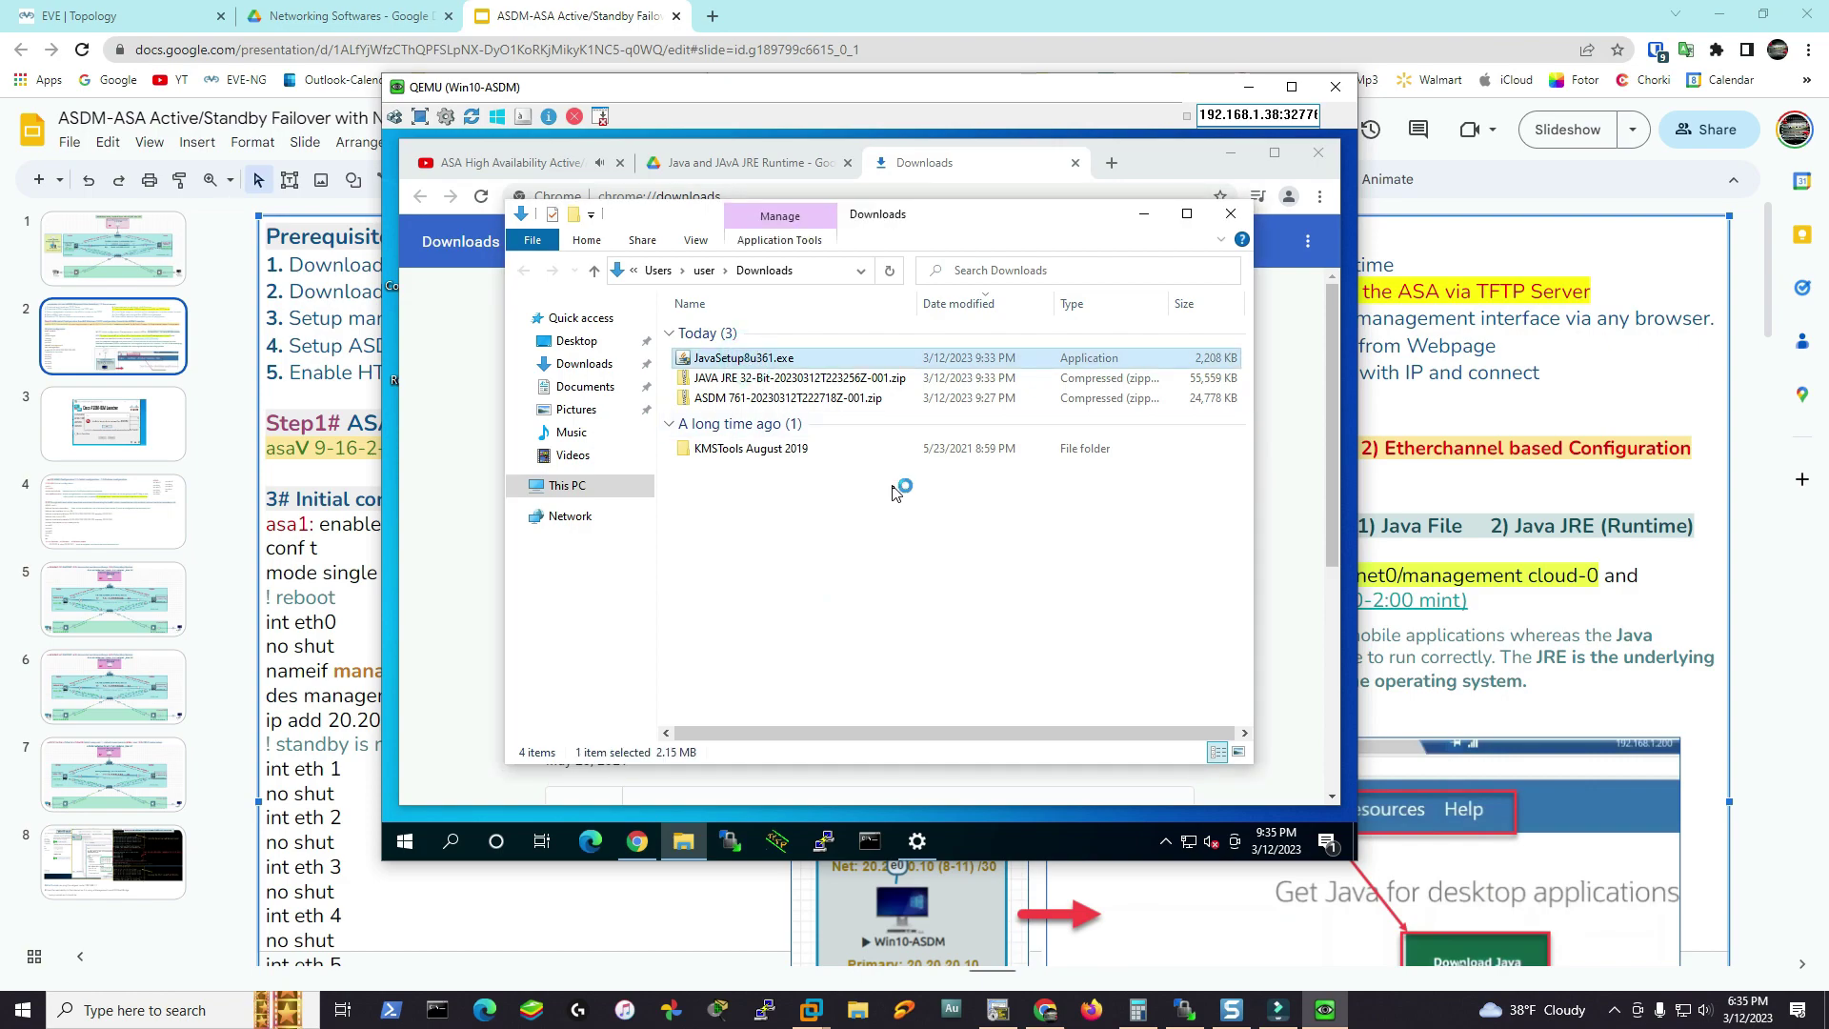
pyautogui.click(998, 657)
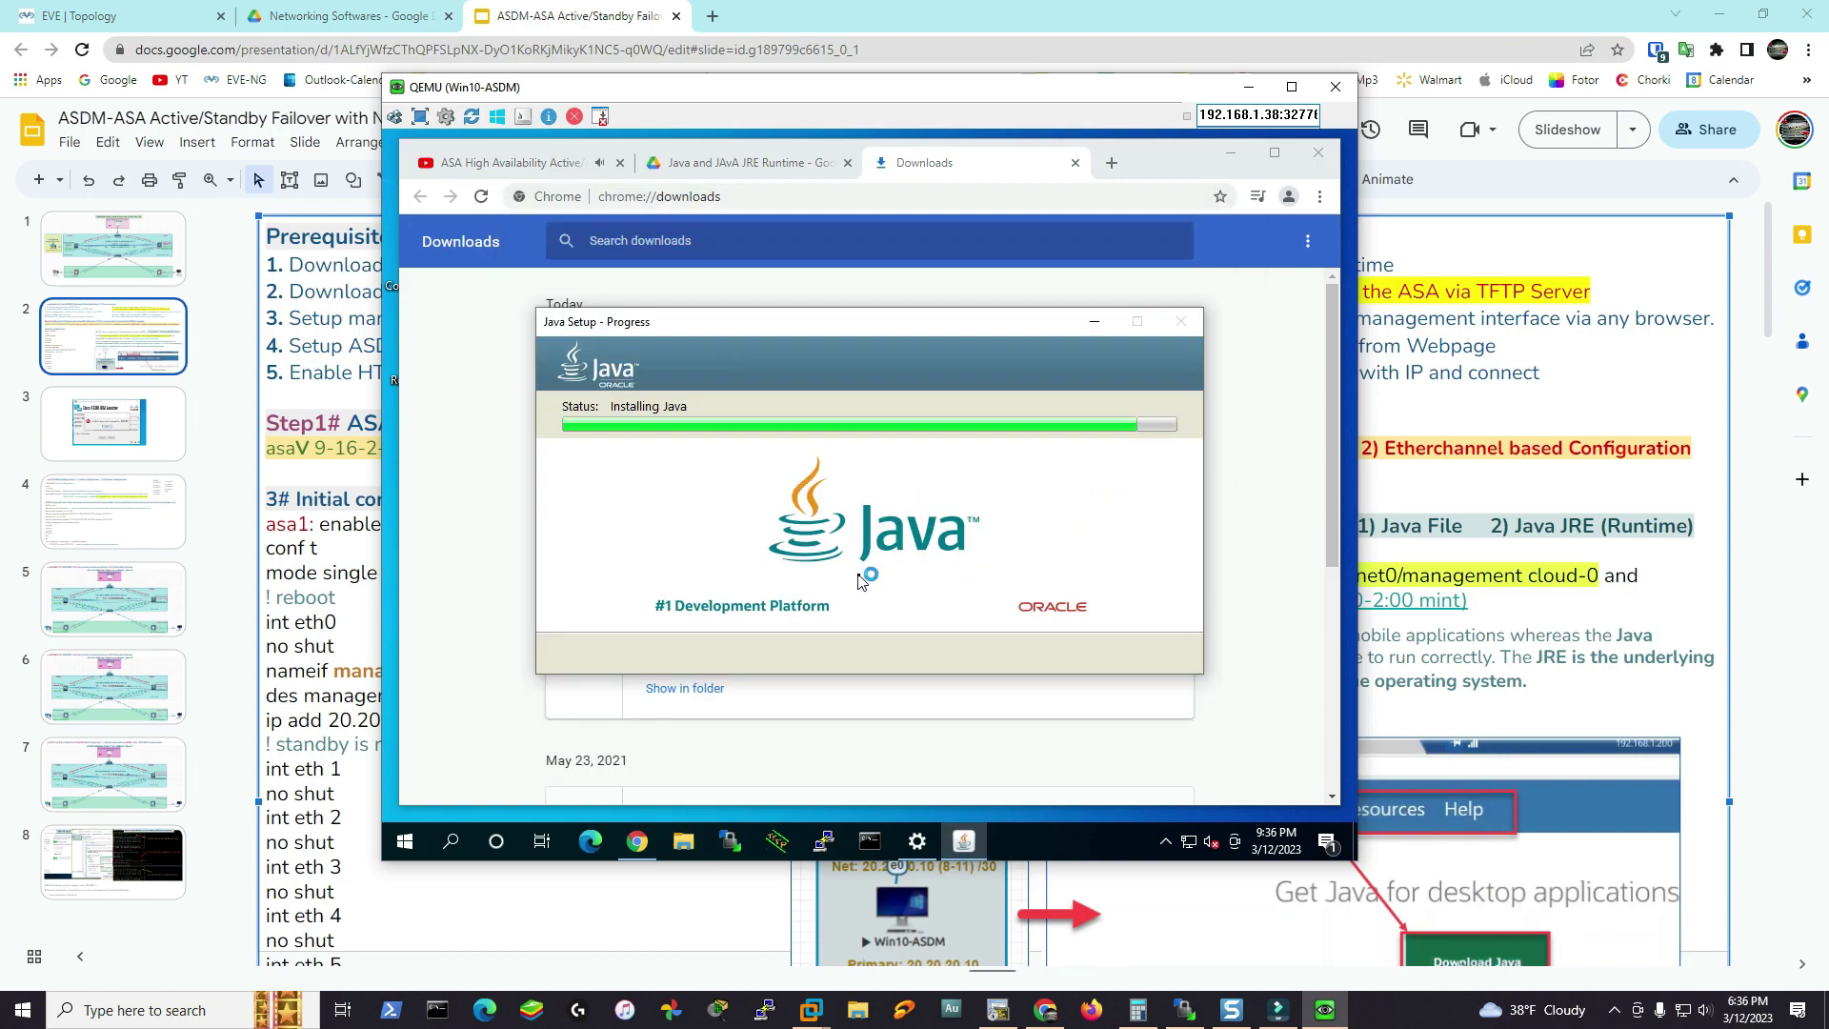
pyautogui.click(1143, 653)
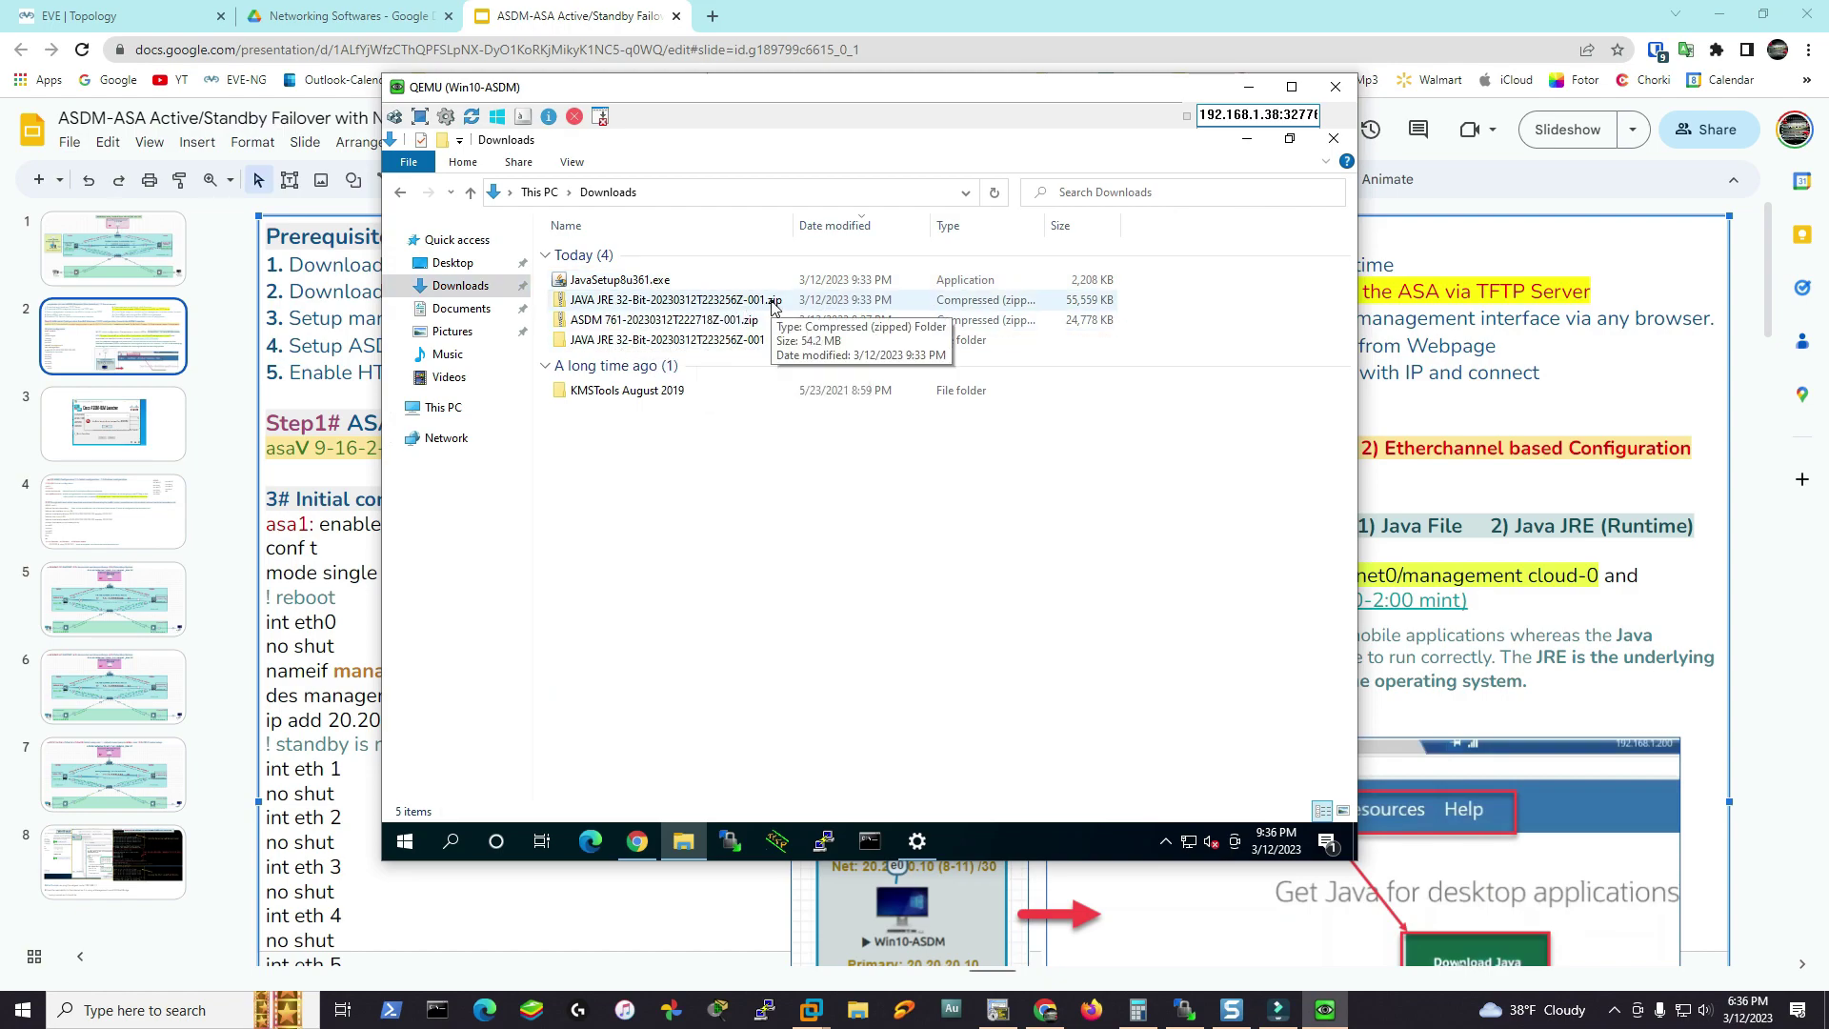
# Install jre-8u361-windows-i586.exe from the JAVA JRE 32-Bit folder, then minimize Explorer
pyautogui.doubleClick(667, 340)
pyautogui.doubleClick(592, 255)
pyautogui.click(592, 257)
pyautogui.doubleClick(592, 255)
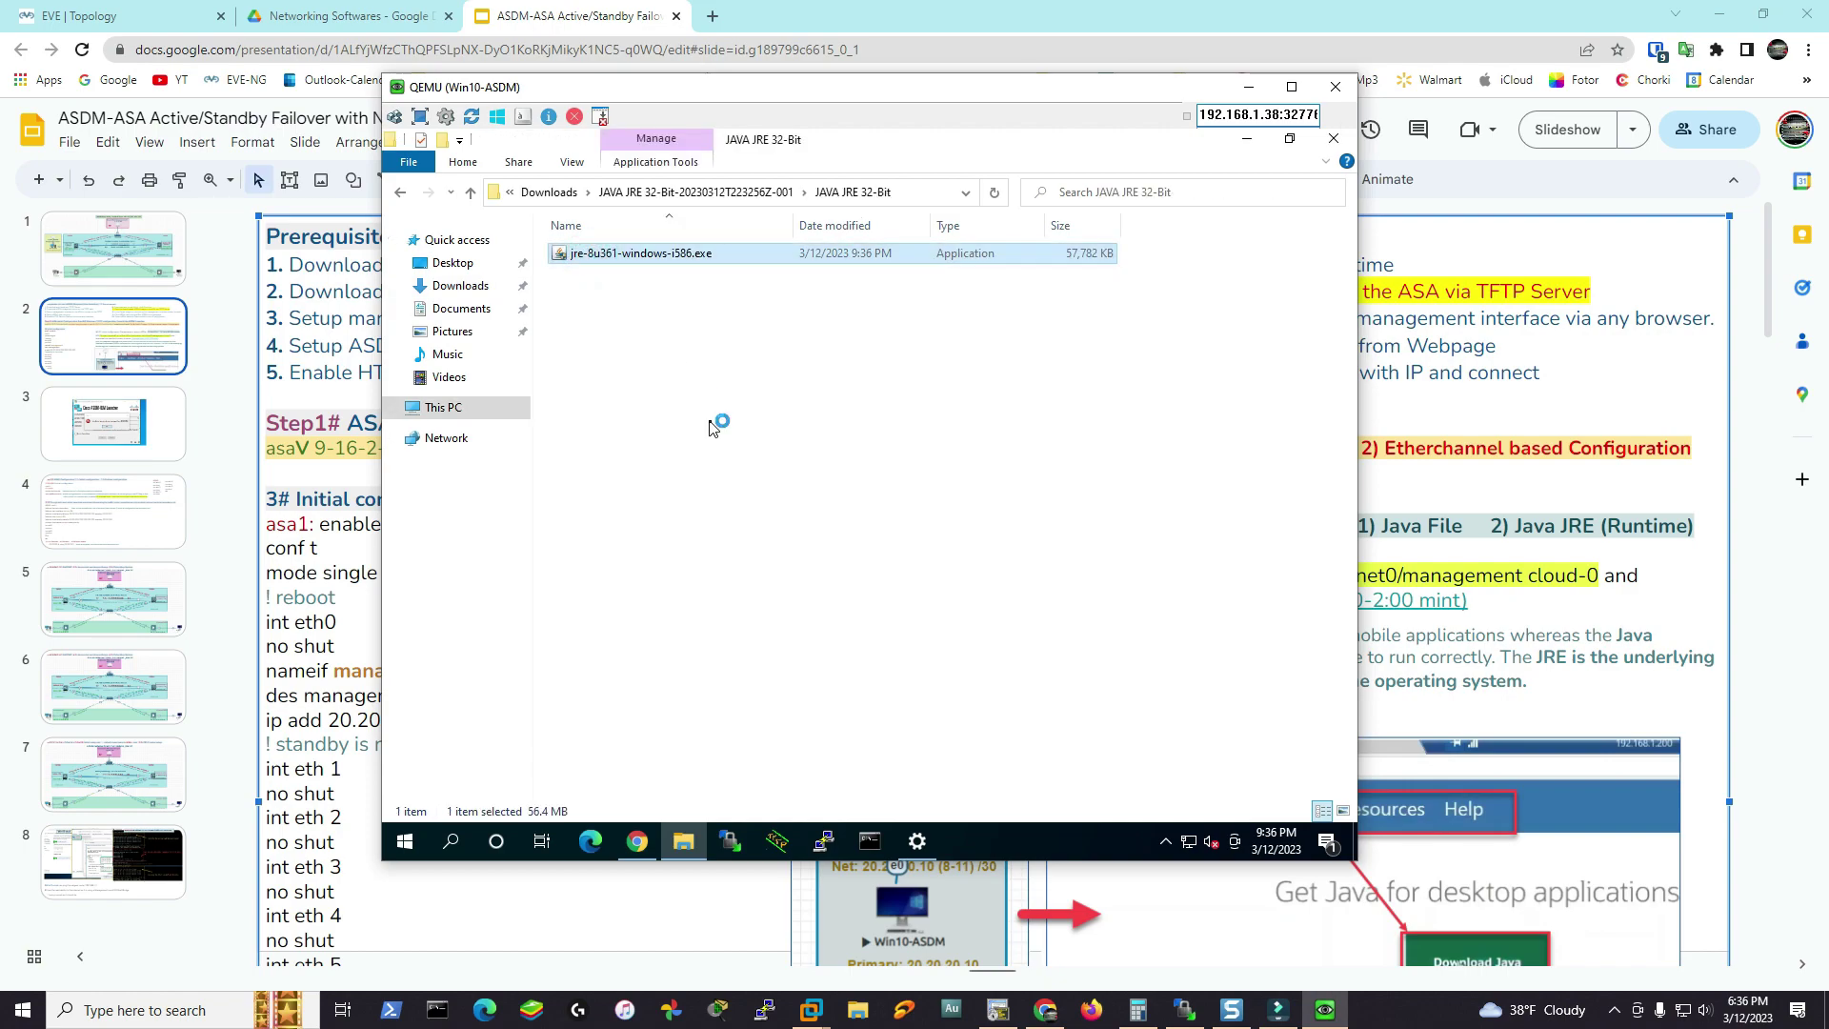
pyautogui.click(1141, 648)
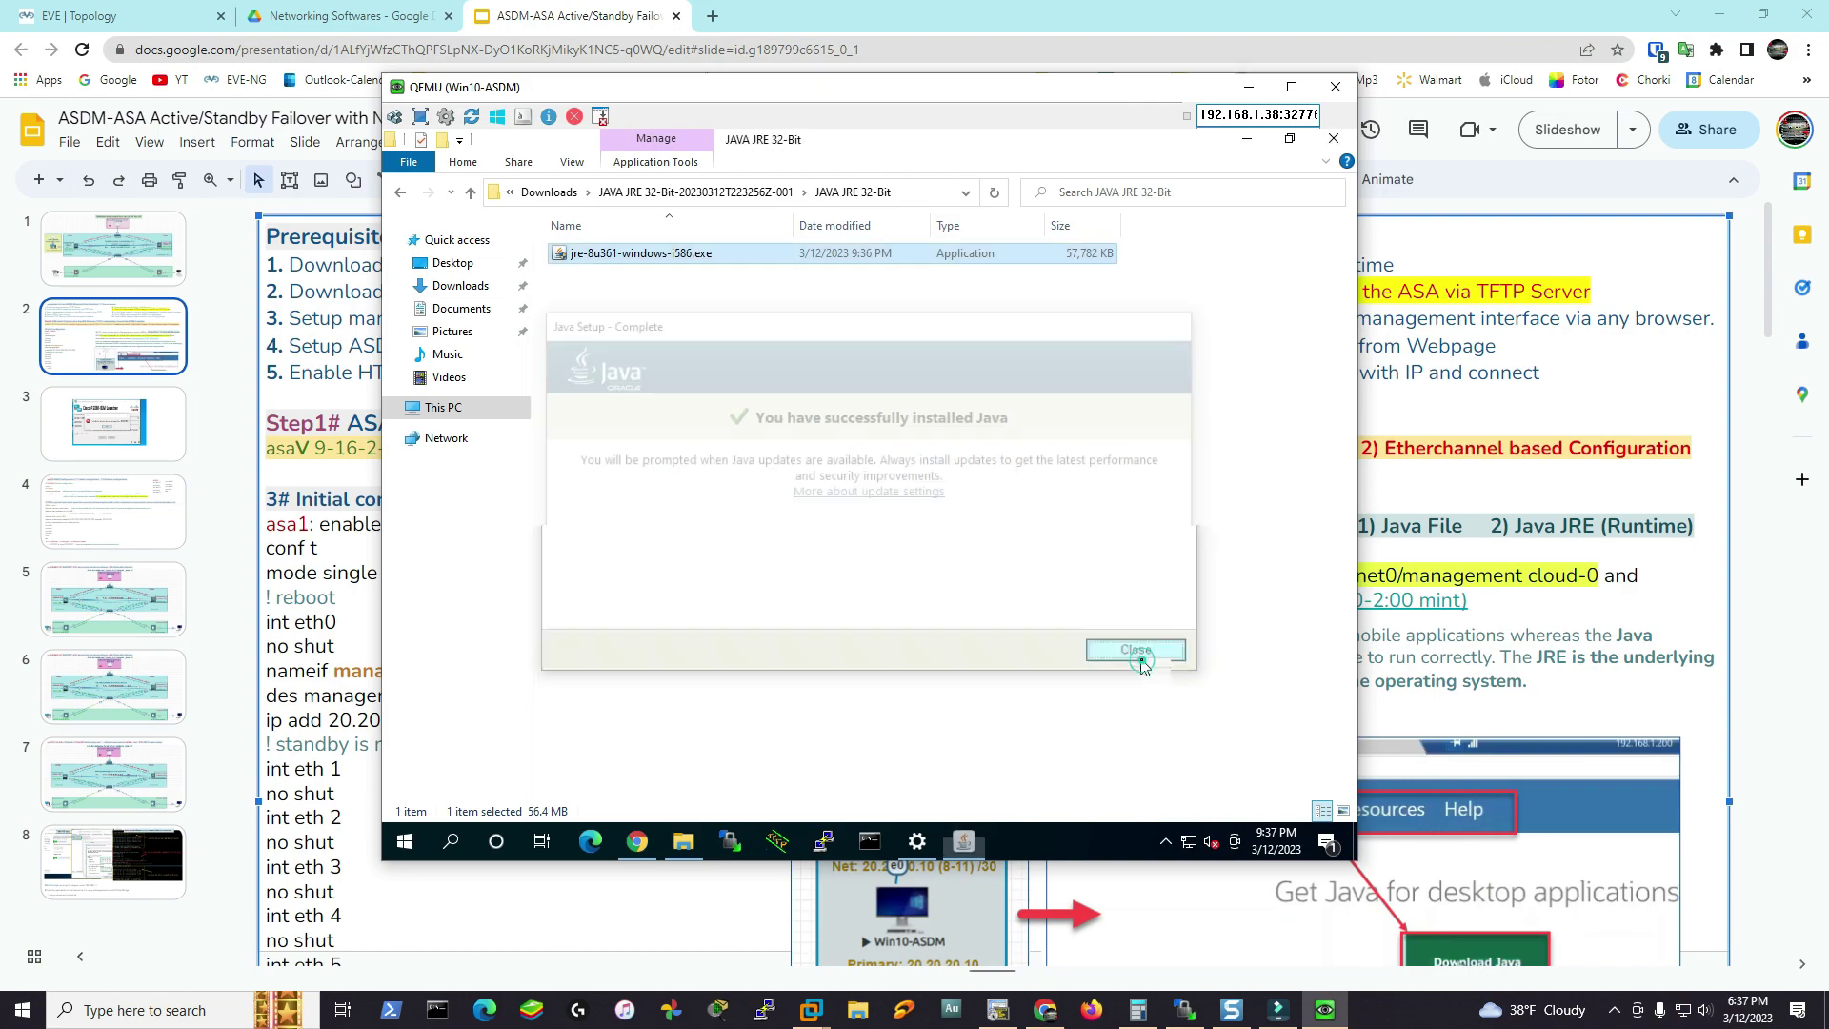
pyautogui.click(1146, 650)
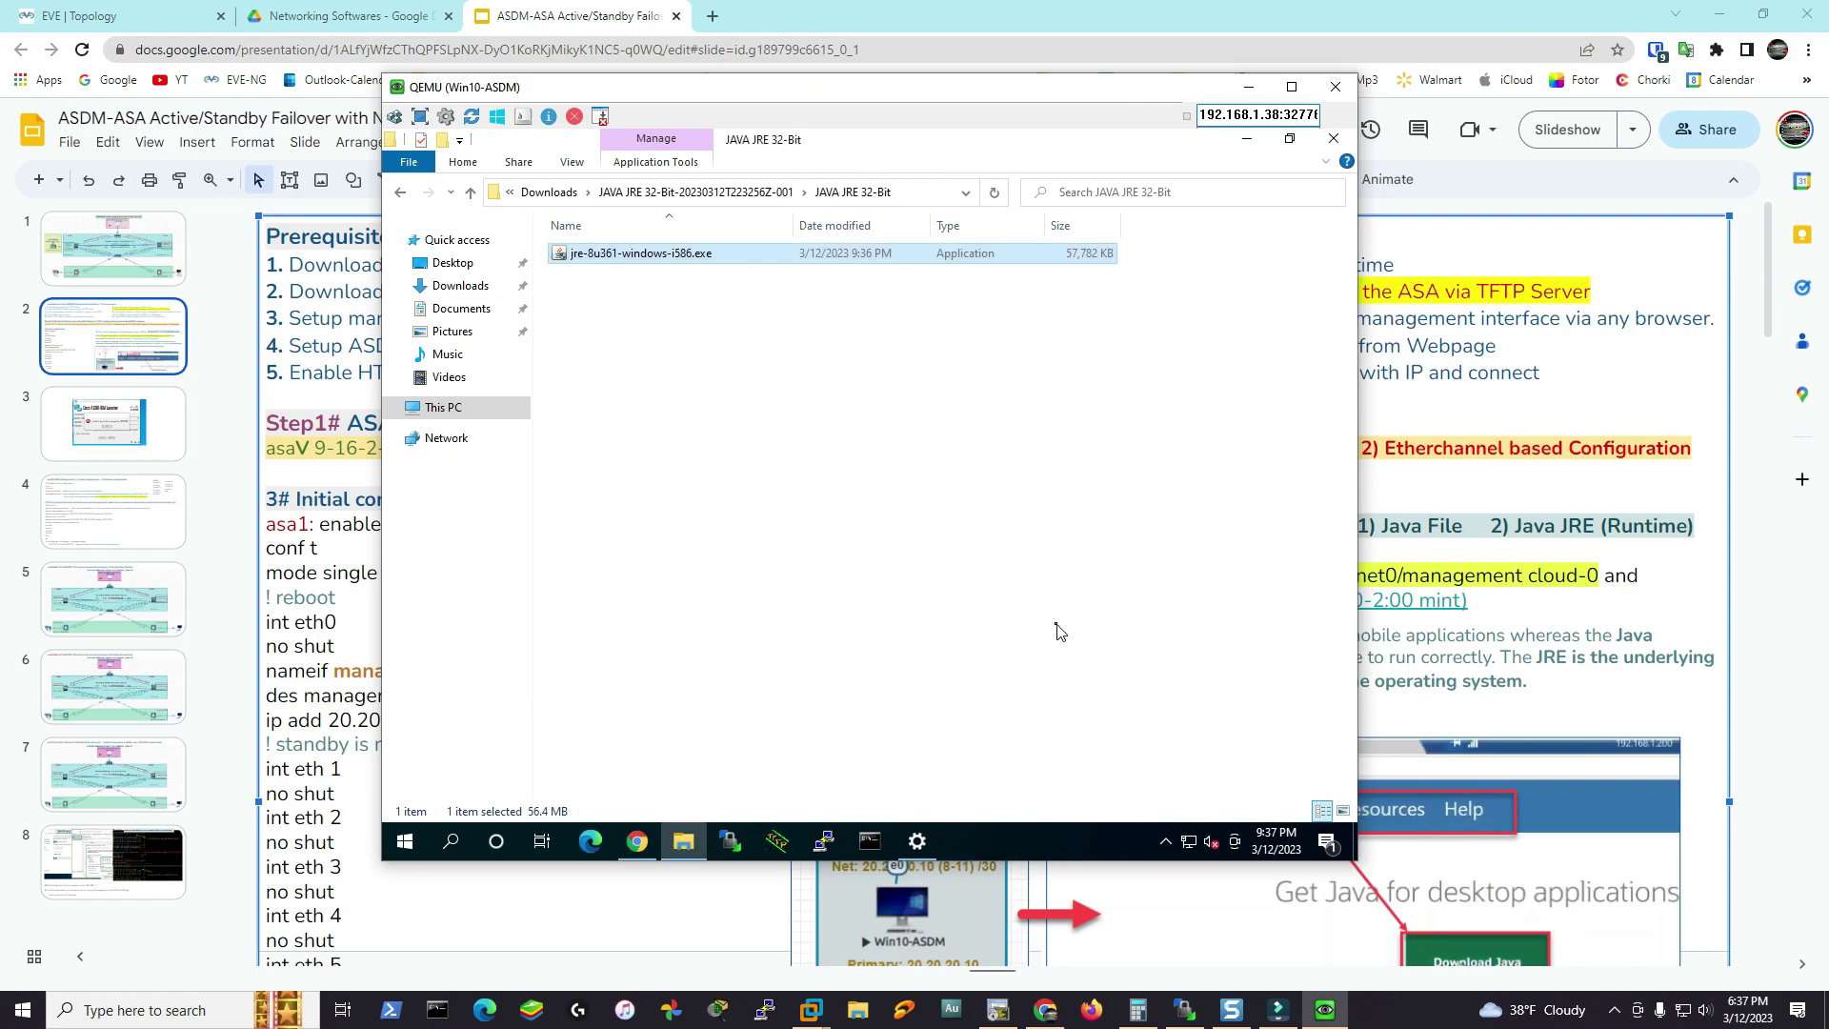
pyautogui.click(460, 285)
pyautogui.click(1245, 138)
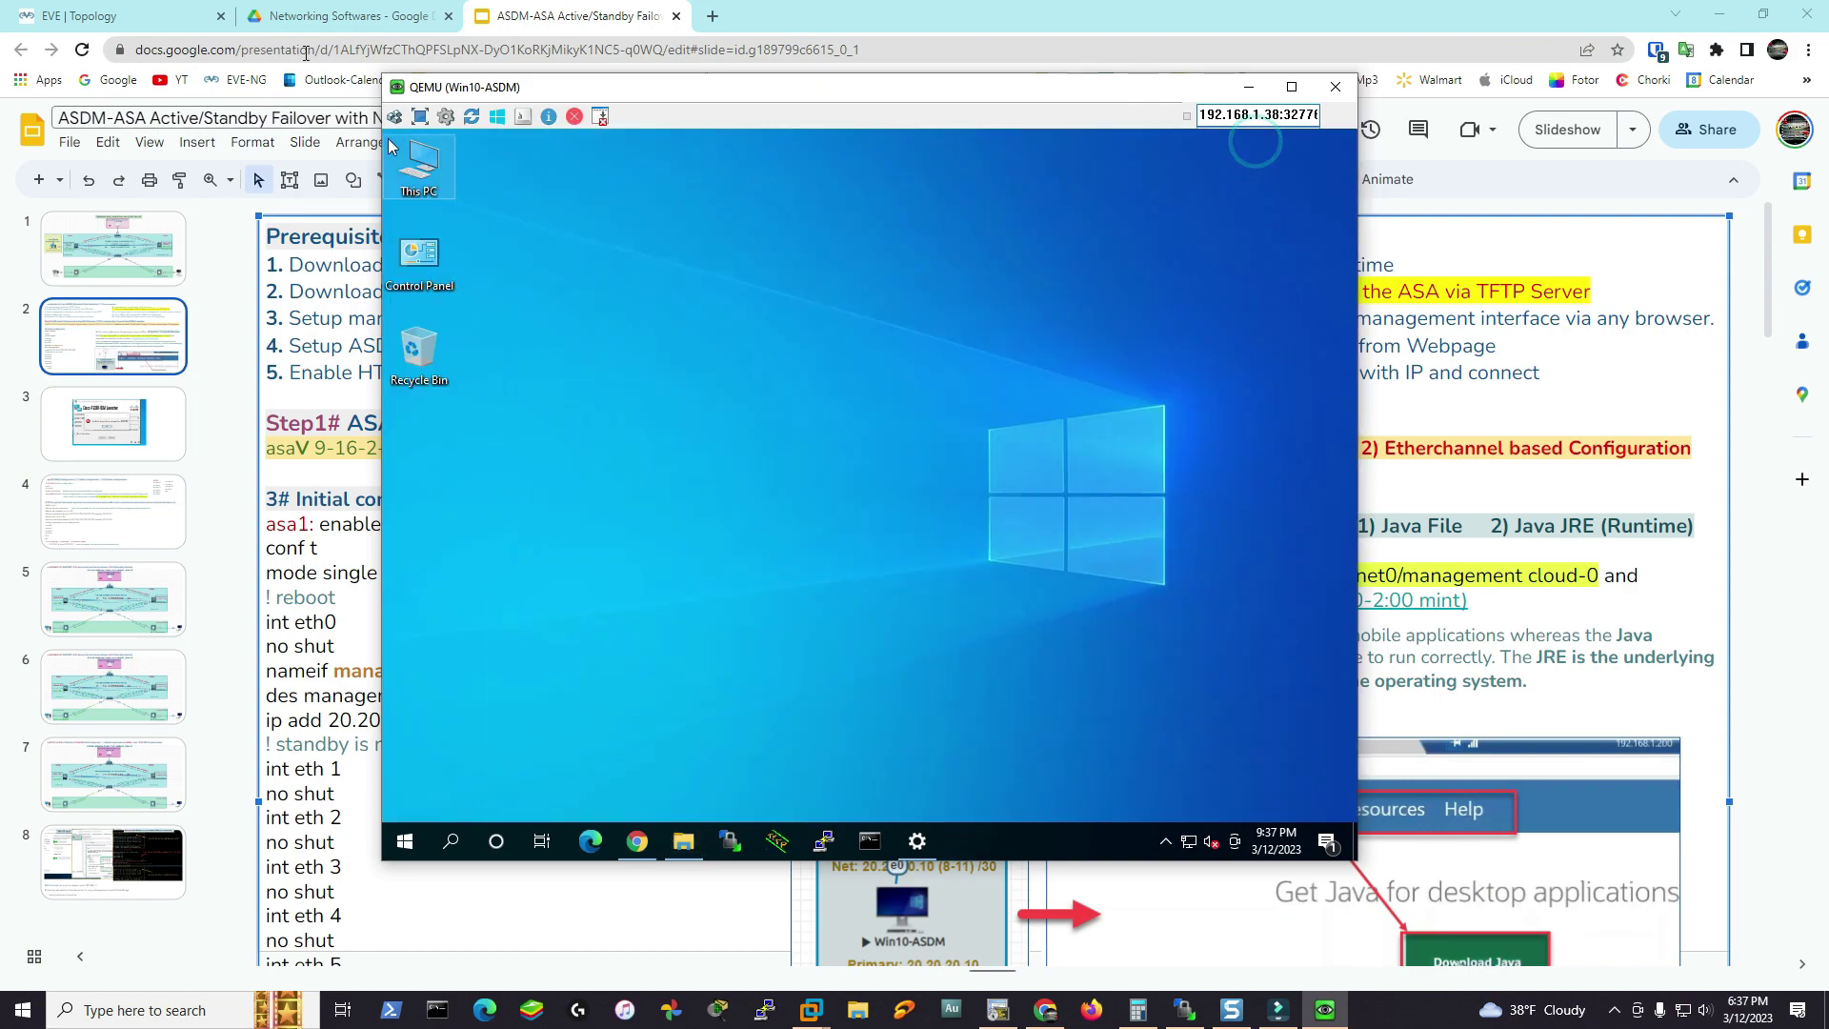
pyautogui.click(105, 16)
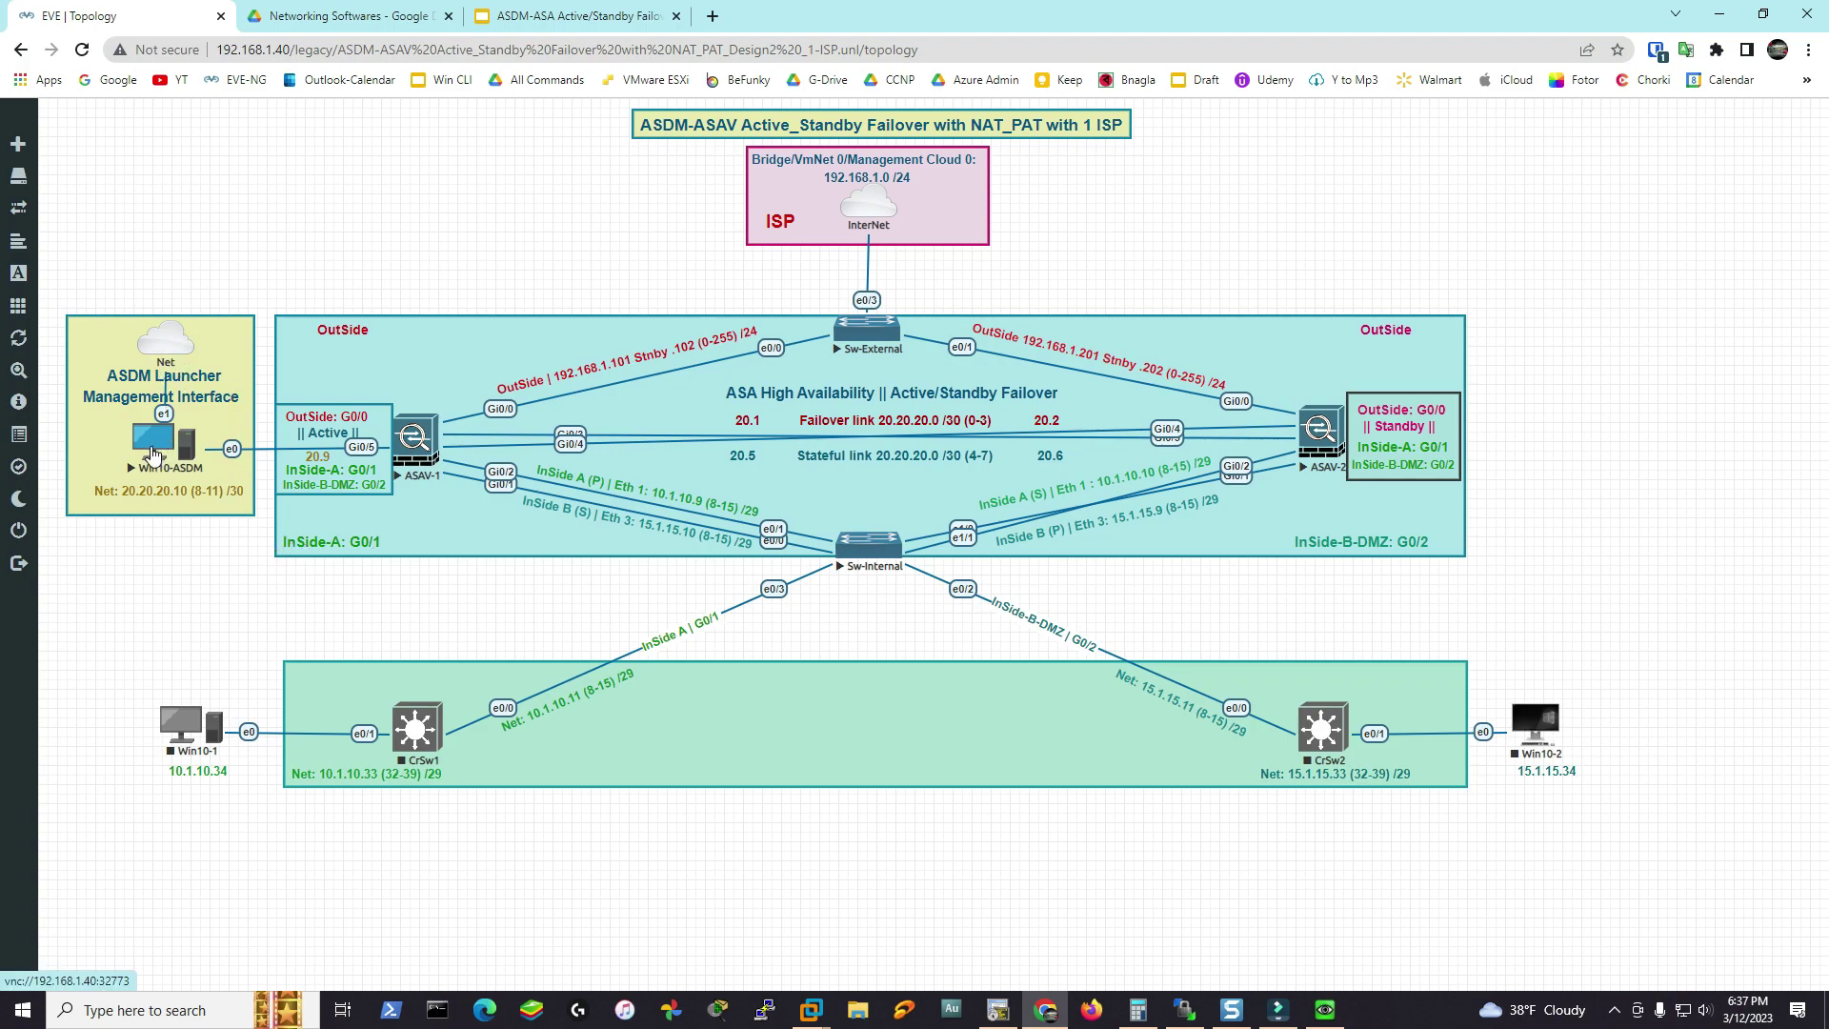
# Open the Win10-ASDM node's console from the EVE topology after briefly checking the slides
pyautogui.click(152, 455)
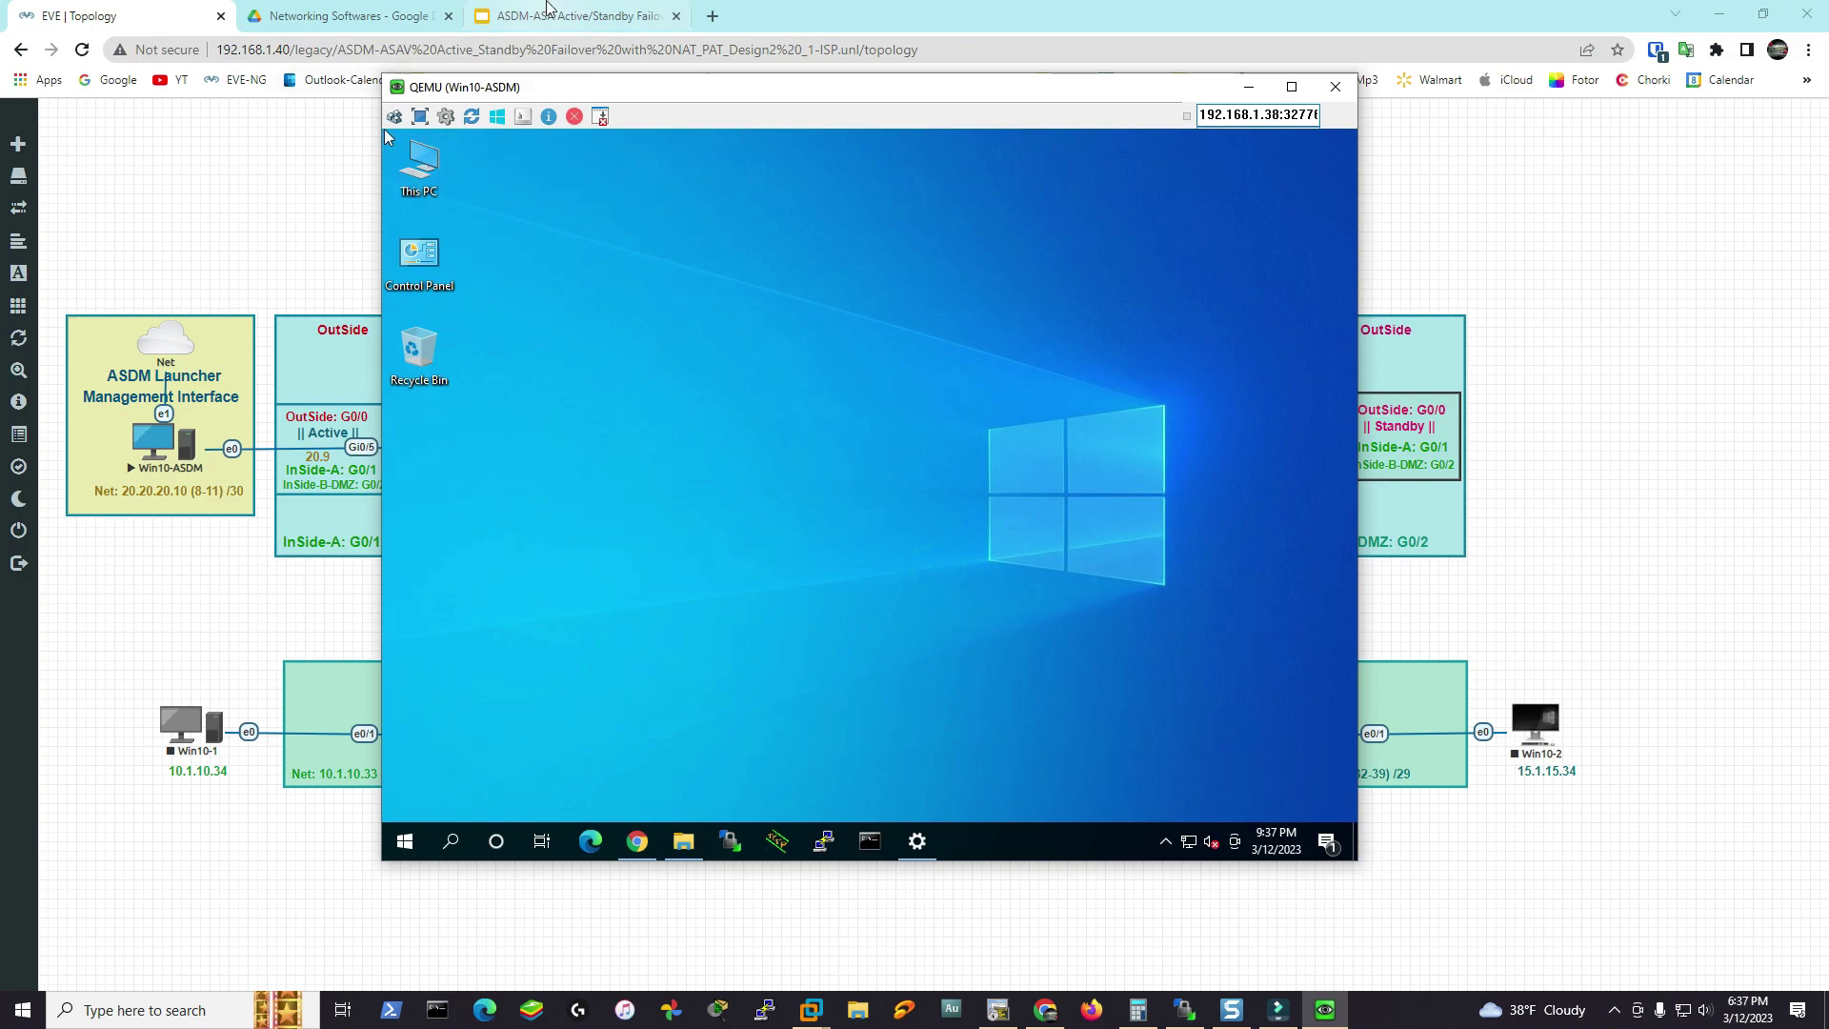
pyautogui.click(548, 5)
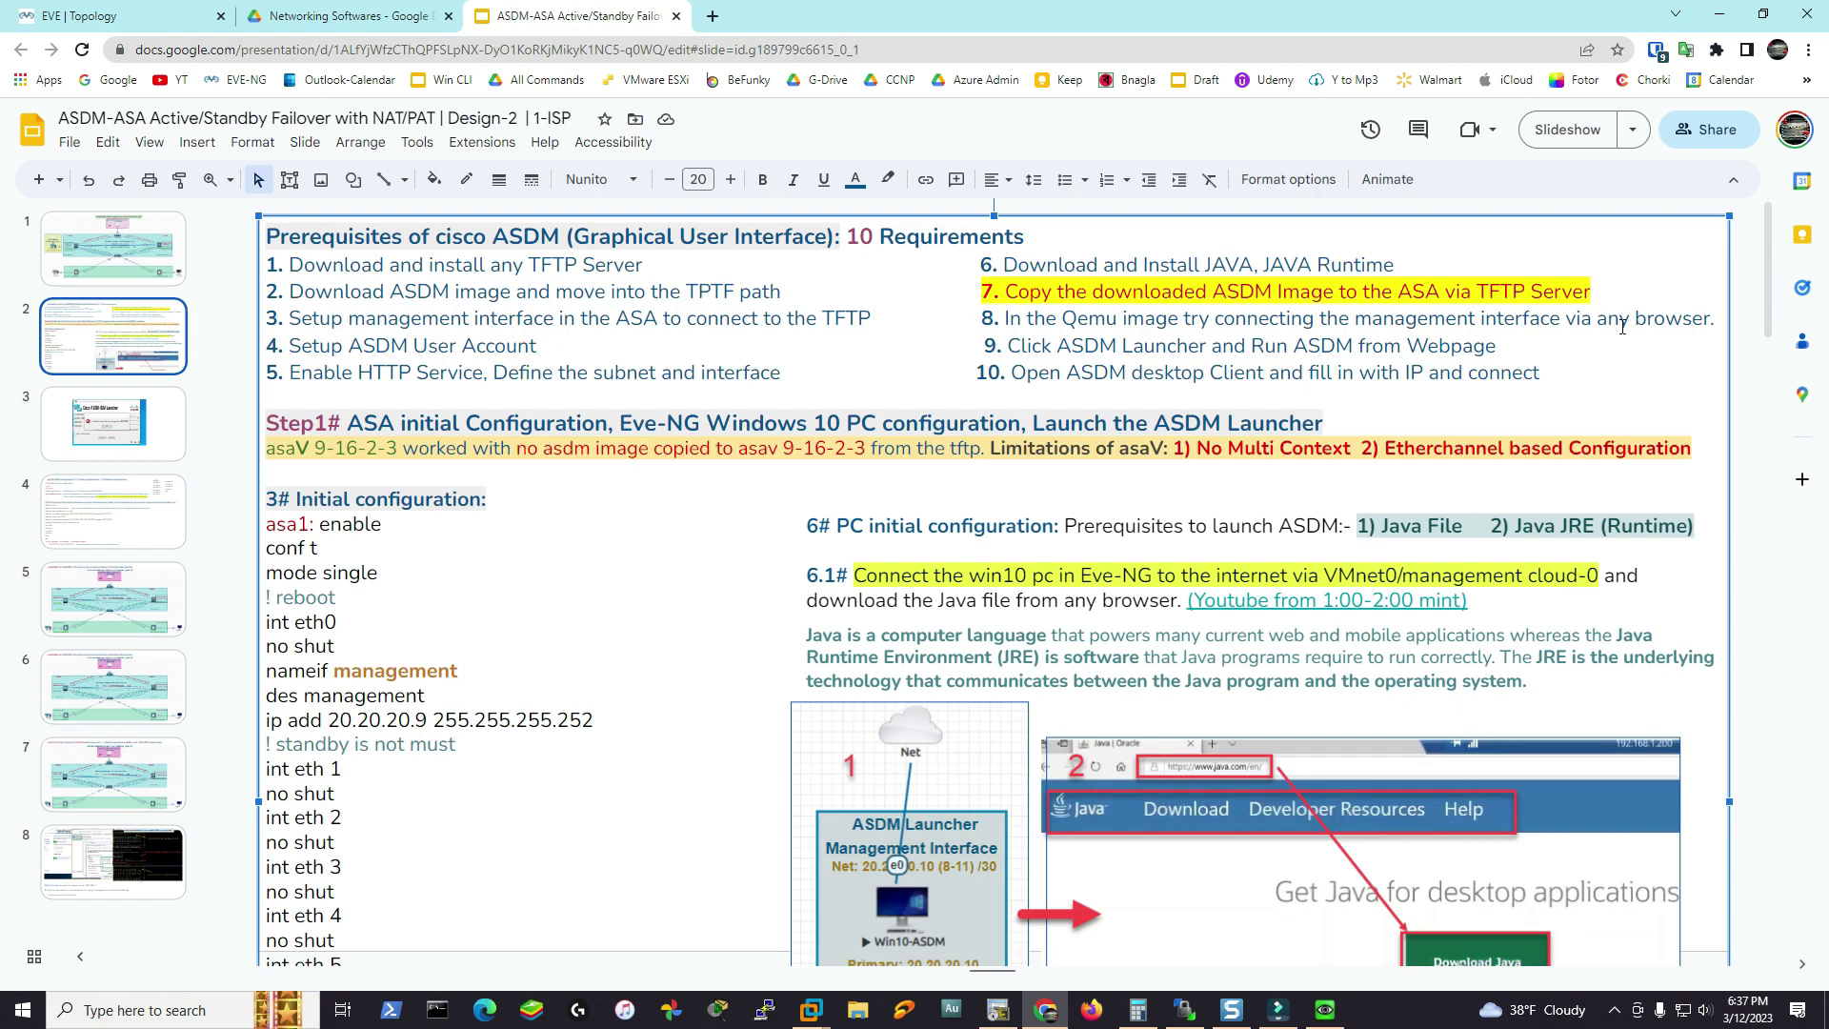
pyautogui.click(153, 15)
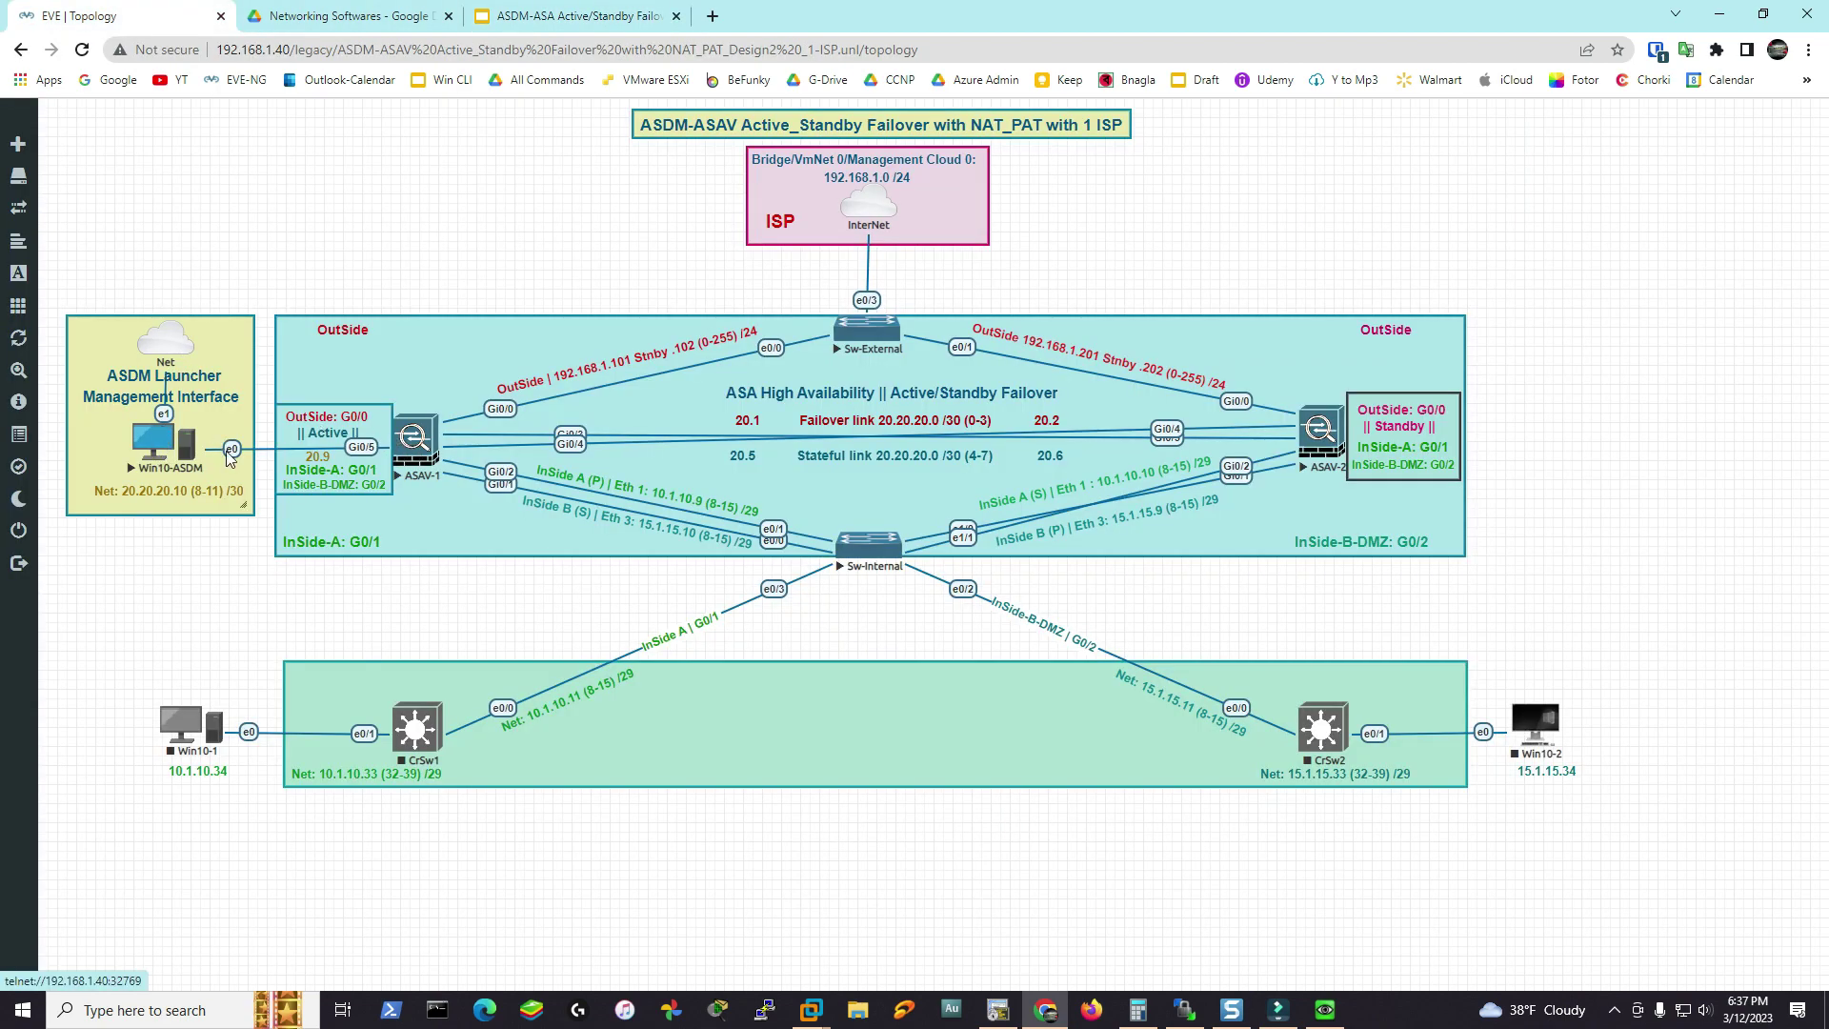
pyautogui.click(168, 466)
# Launch Windows PowerShell as administrator and run ipconfig /all
pyautogui.click(453, 842)
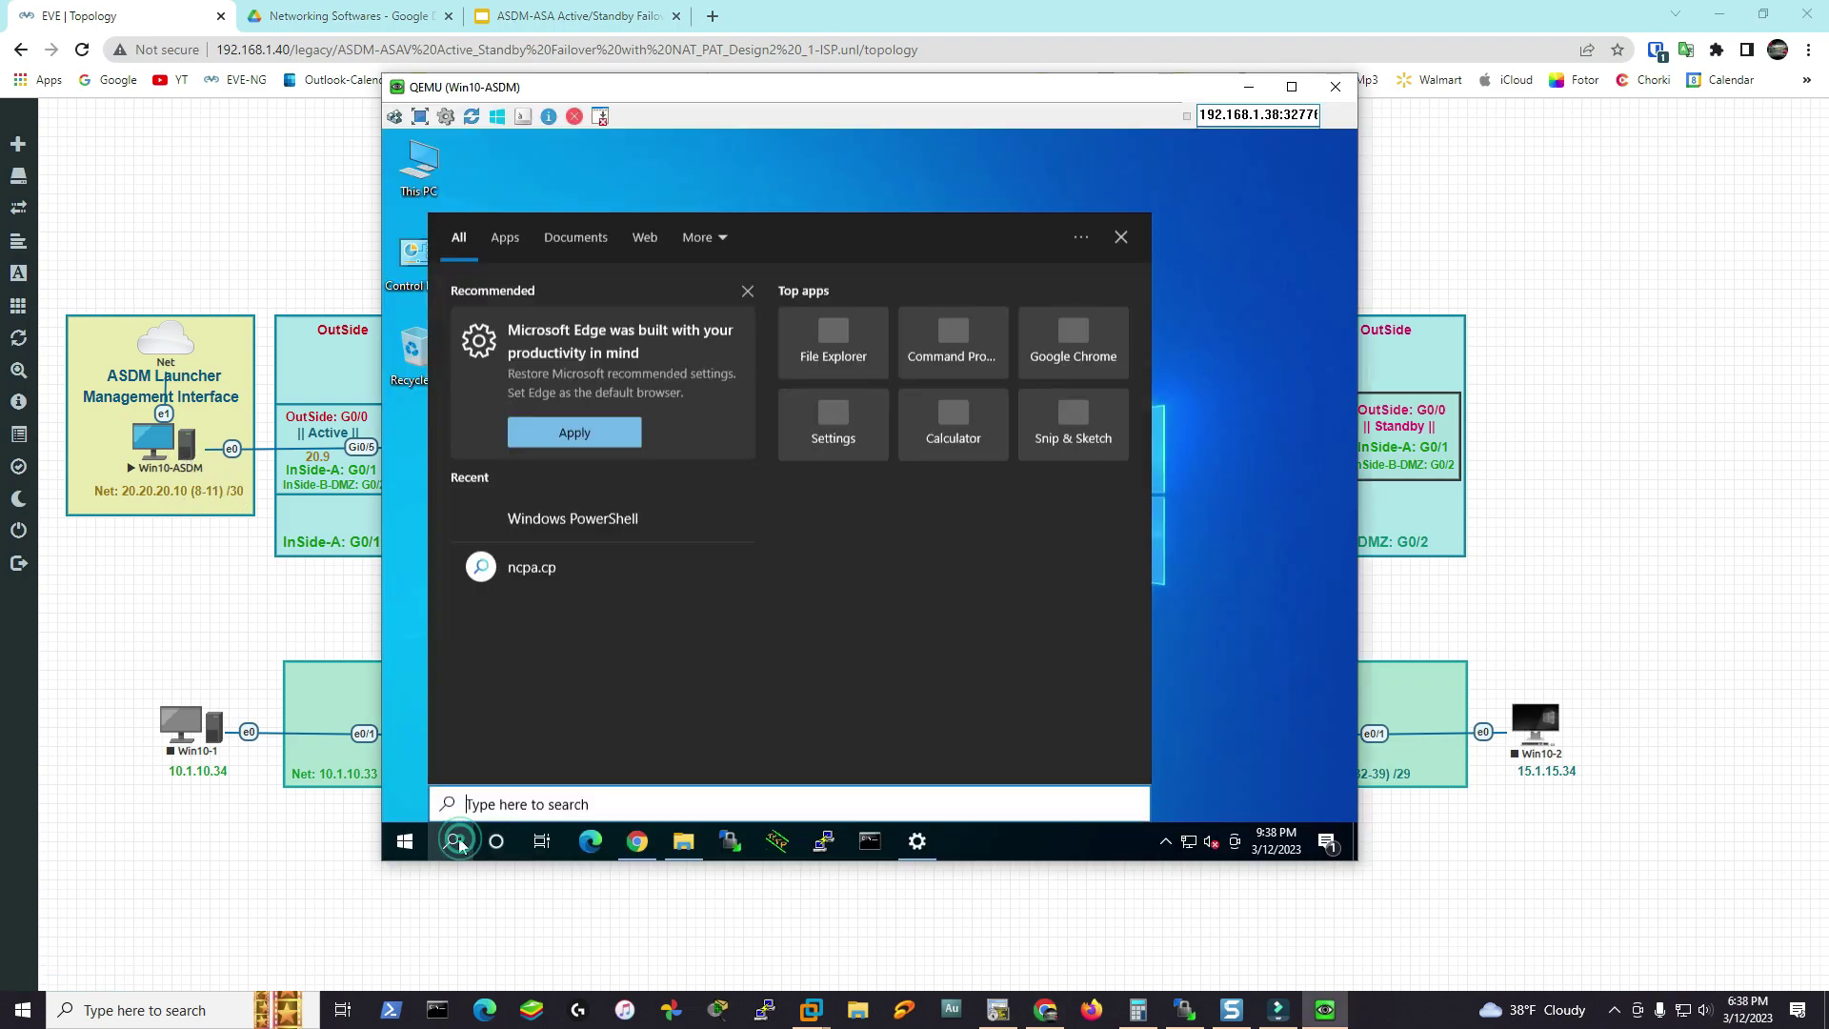
pyautogui.write('powershell')
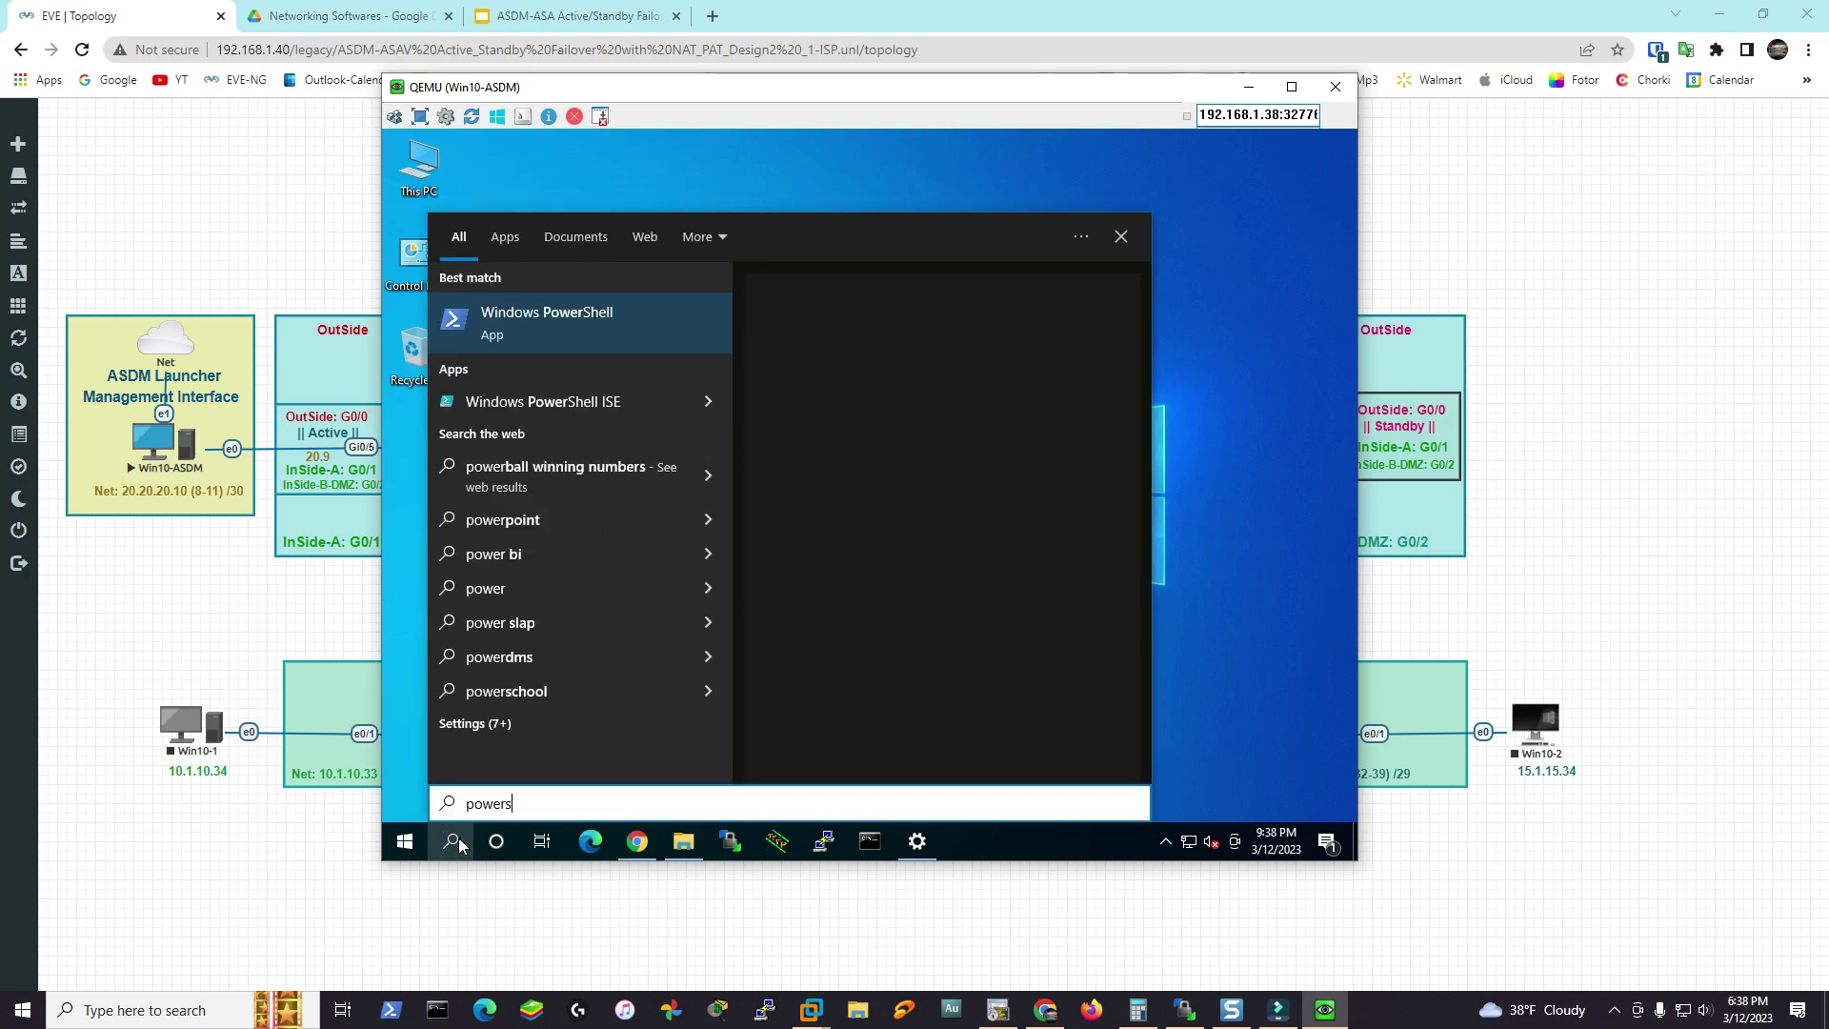
pyautogui.click(842, 500)
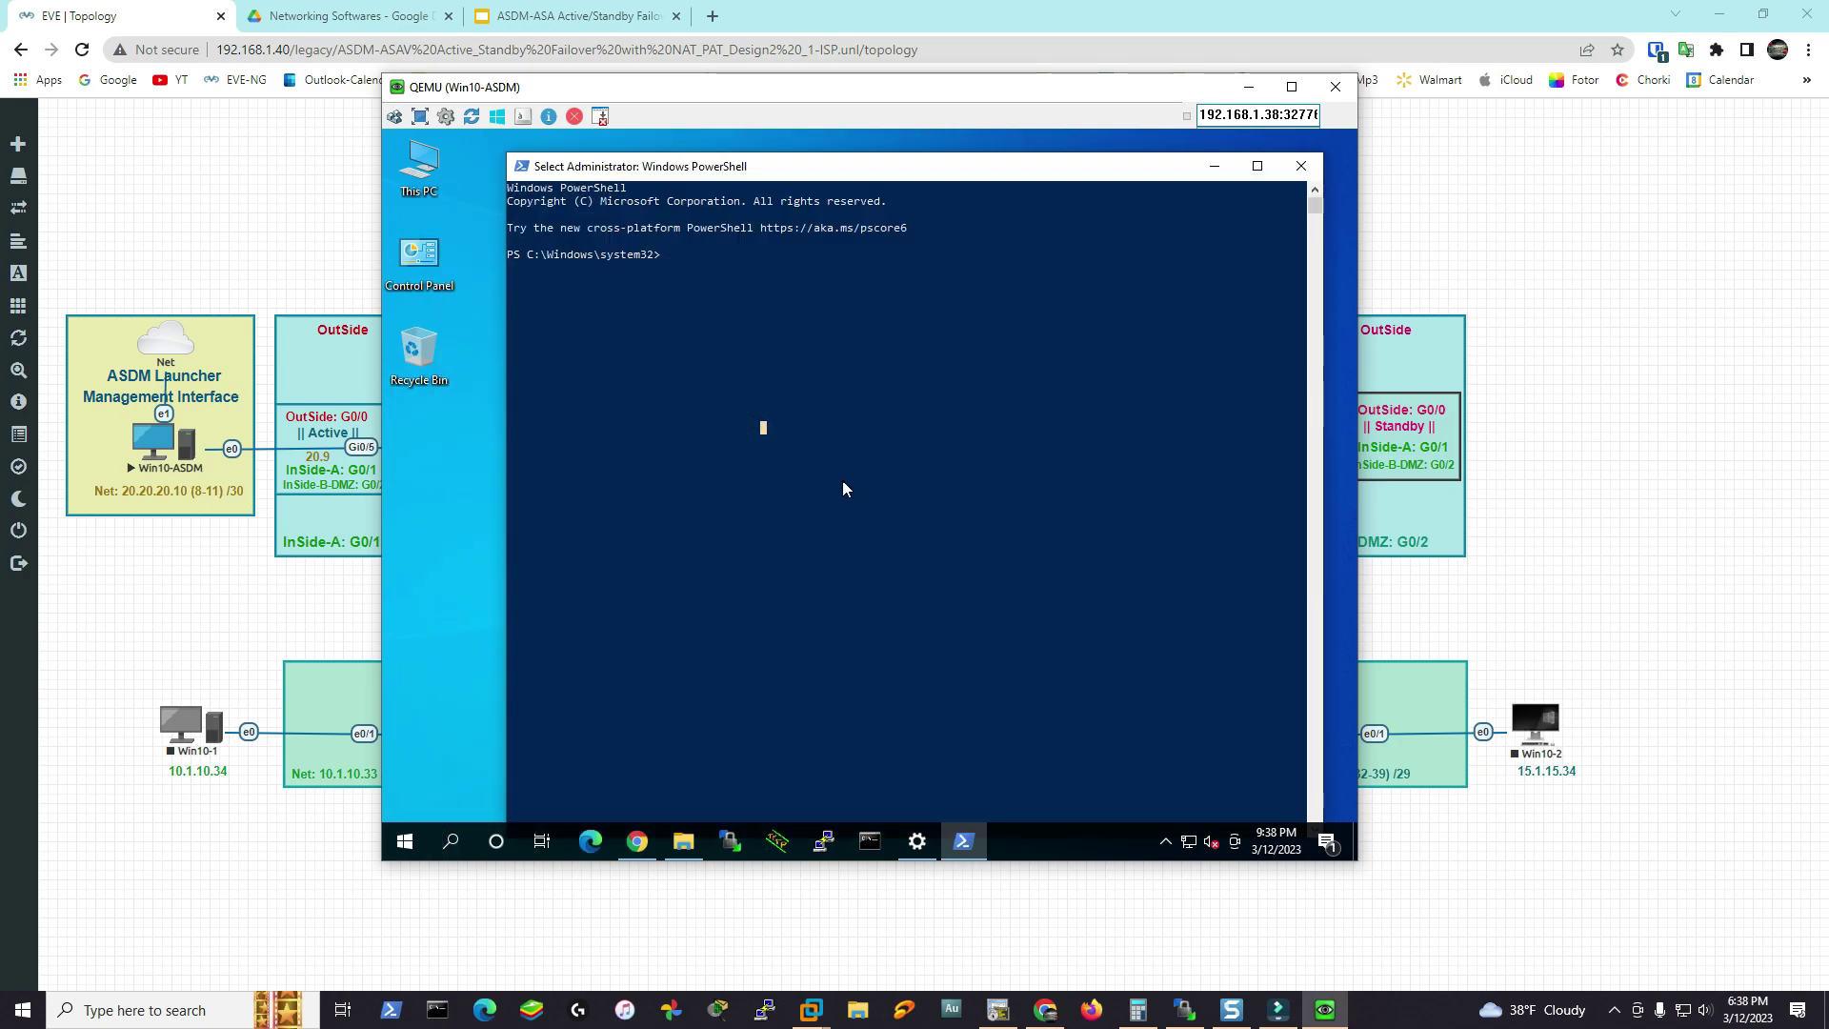
pyautogui.write('ipcon')
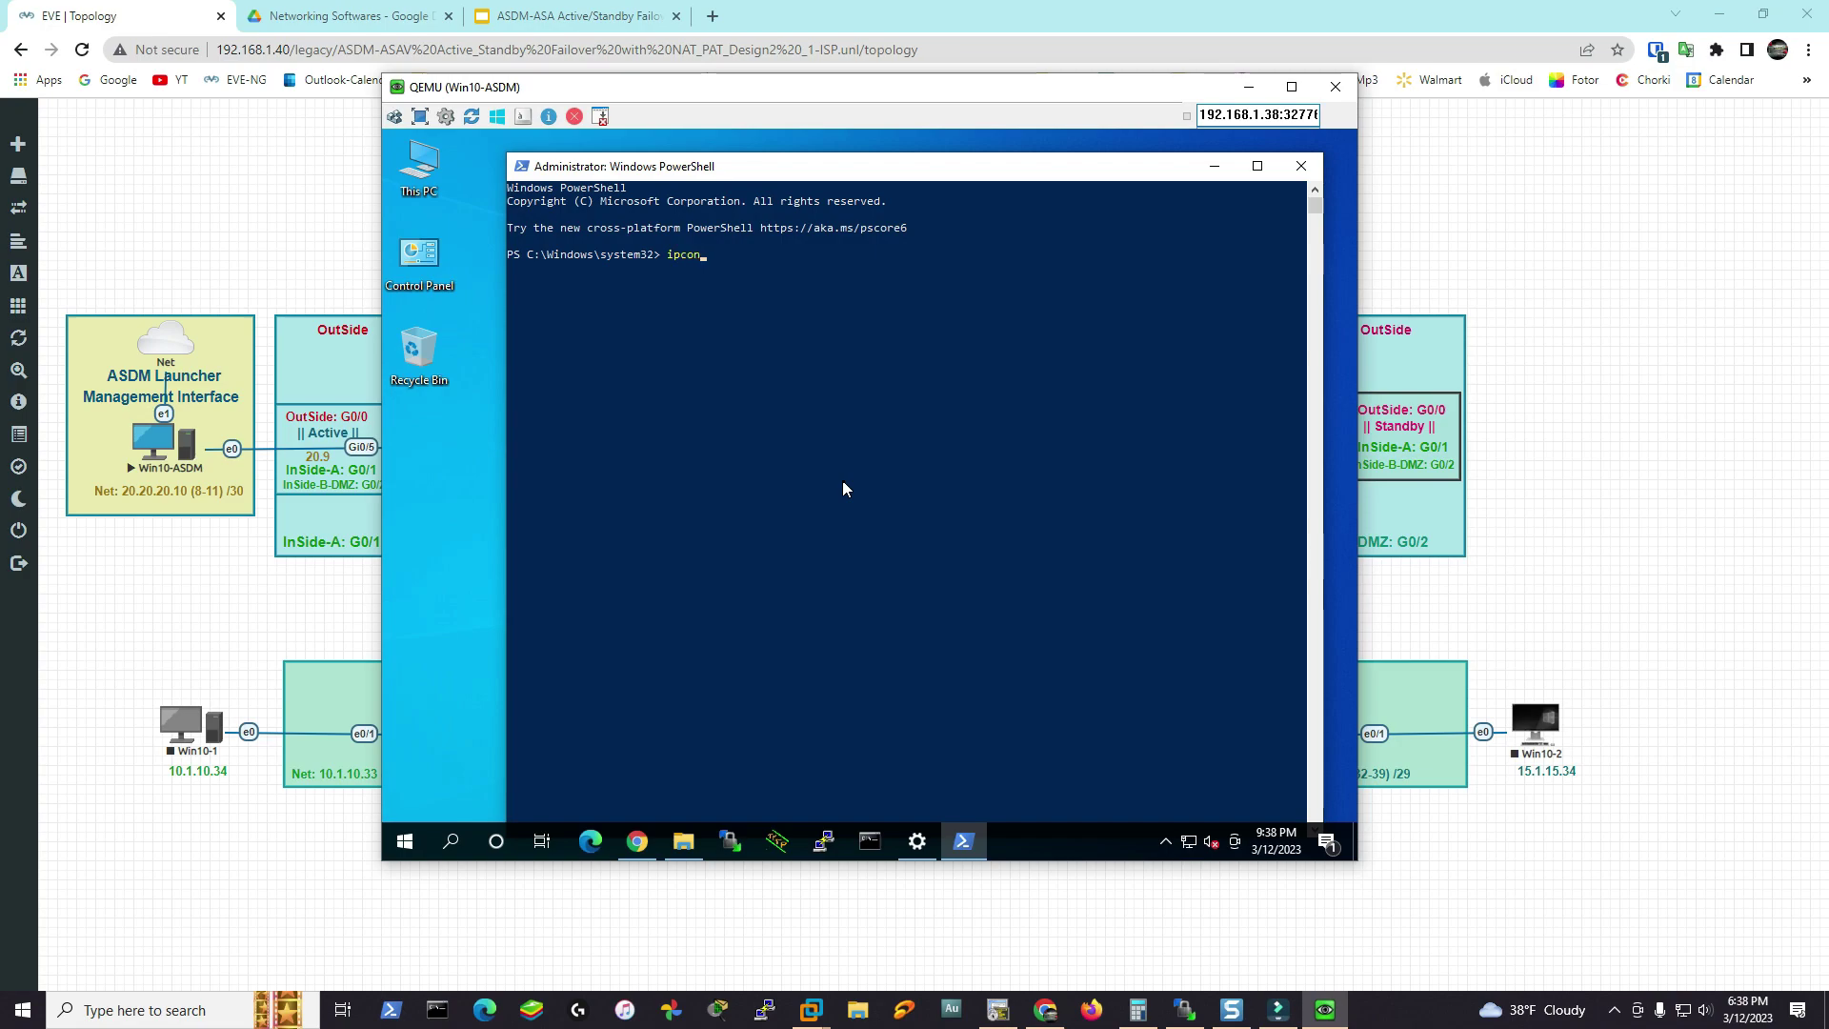
pyautogui.write('fig  /all')
pyautogui.press('Return')
# Highlight the Ethernet 169.254.47.6 address, the 192.168.1.1 gateway and the Ethernet 2 heading
pyautogui.click(615, 362)
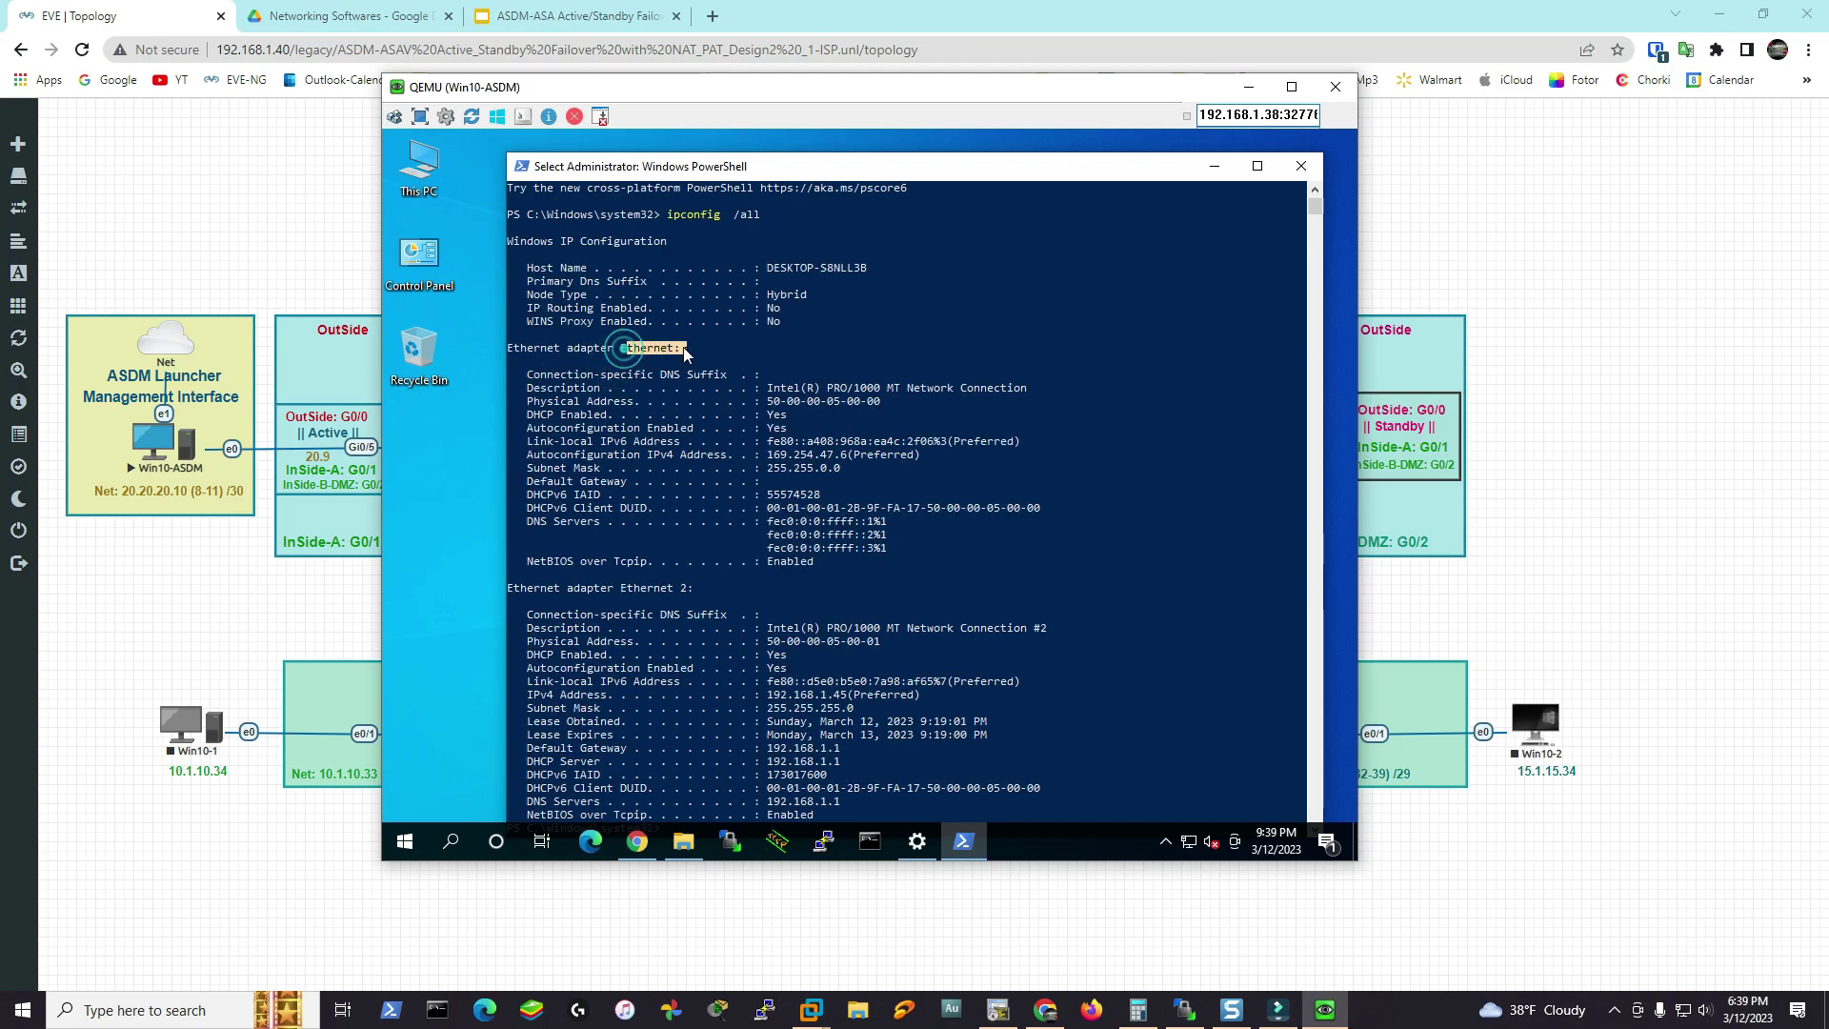
pyautogui.moveTo(768, 454); pyautogui.dragTo(844, 459)
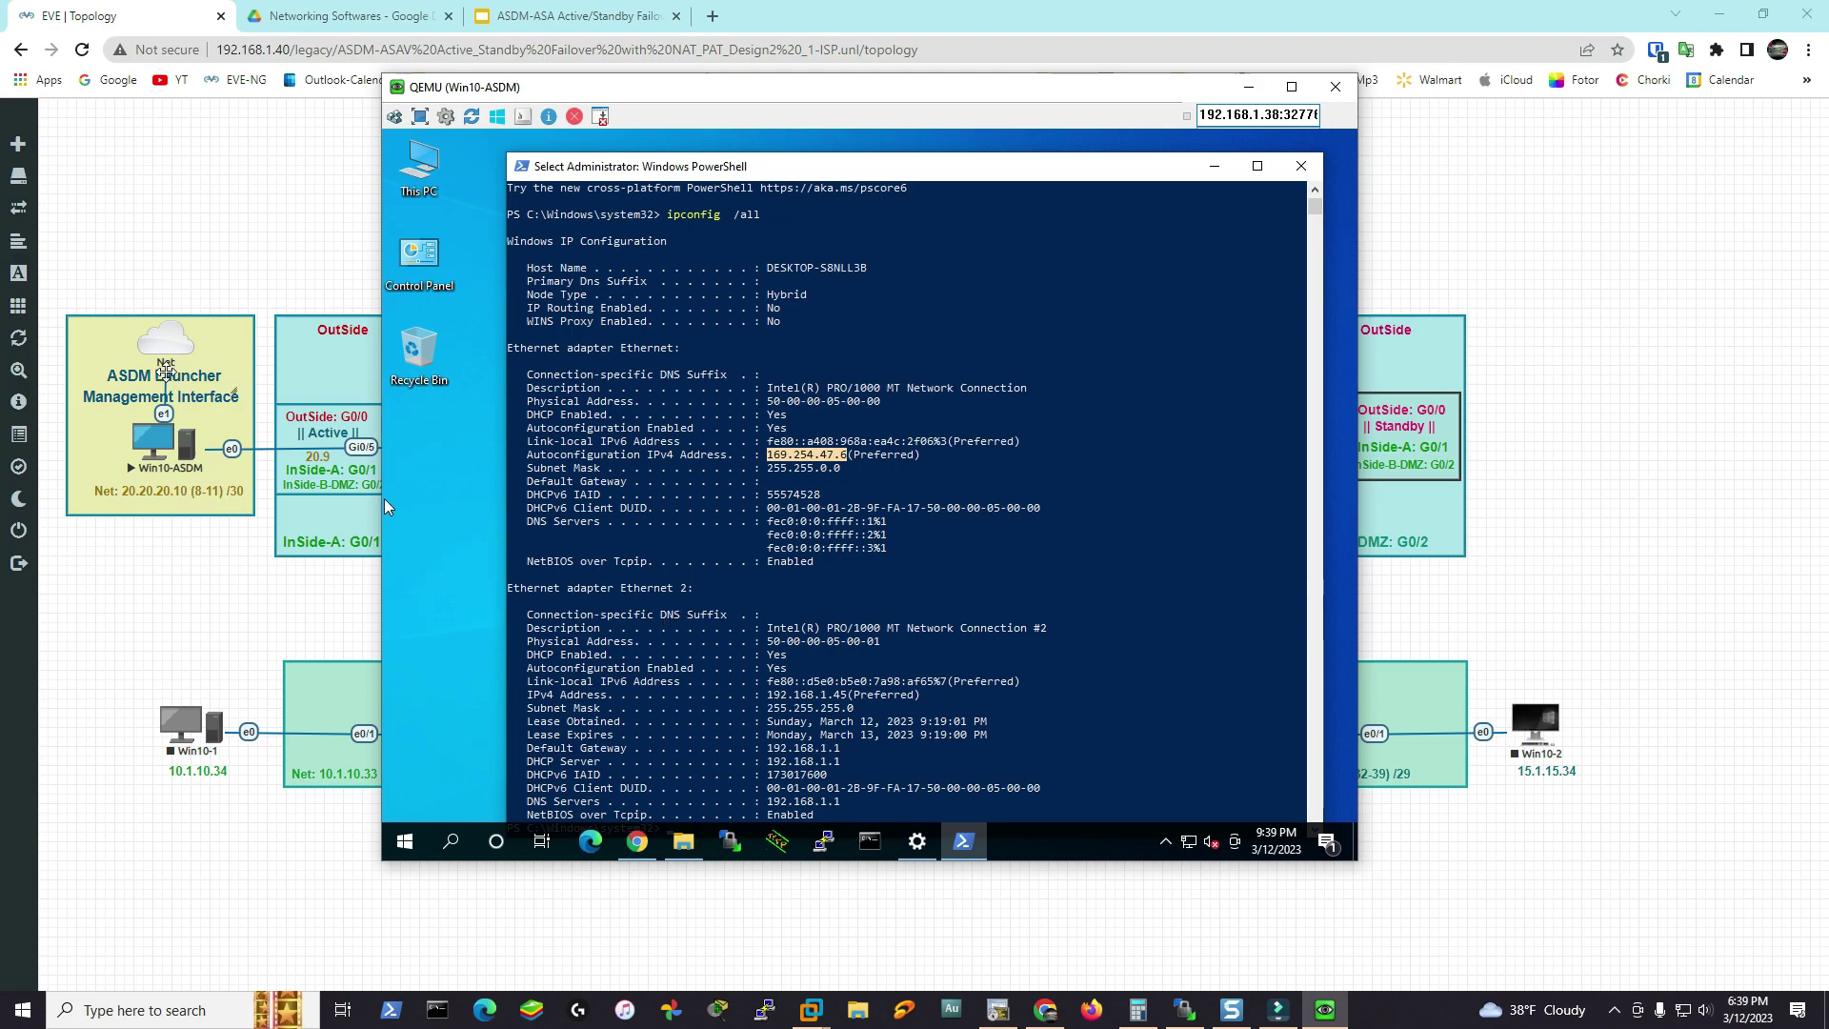
pyautogui.moveTo(764, 749); pyautogui.dragTo(852, 751)
pyautogui.rightClick(852, 753)
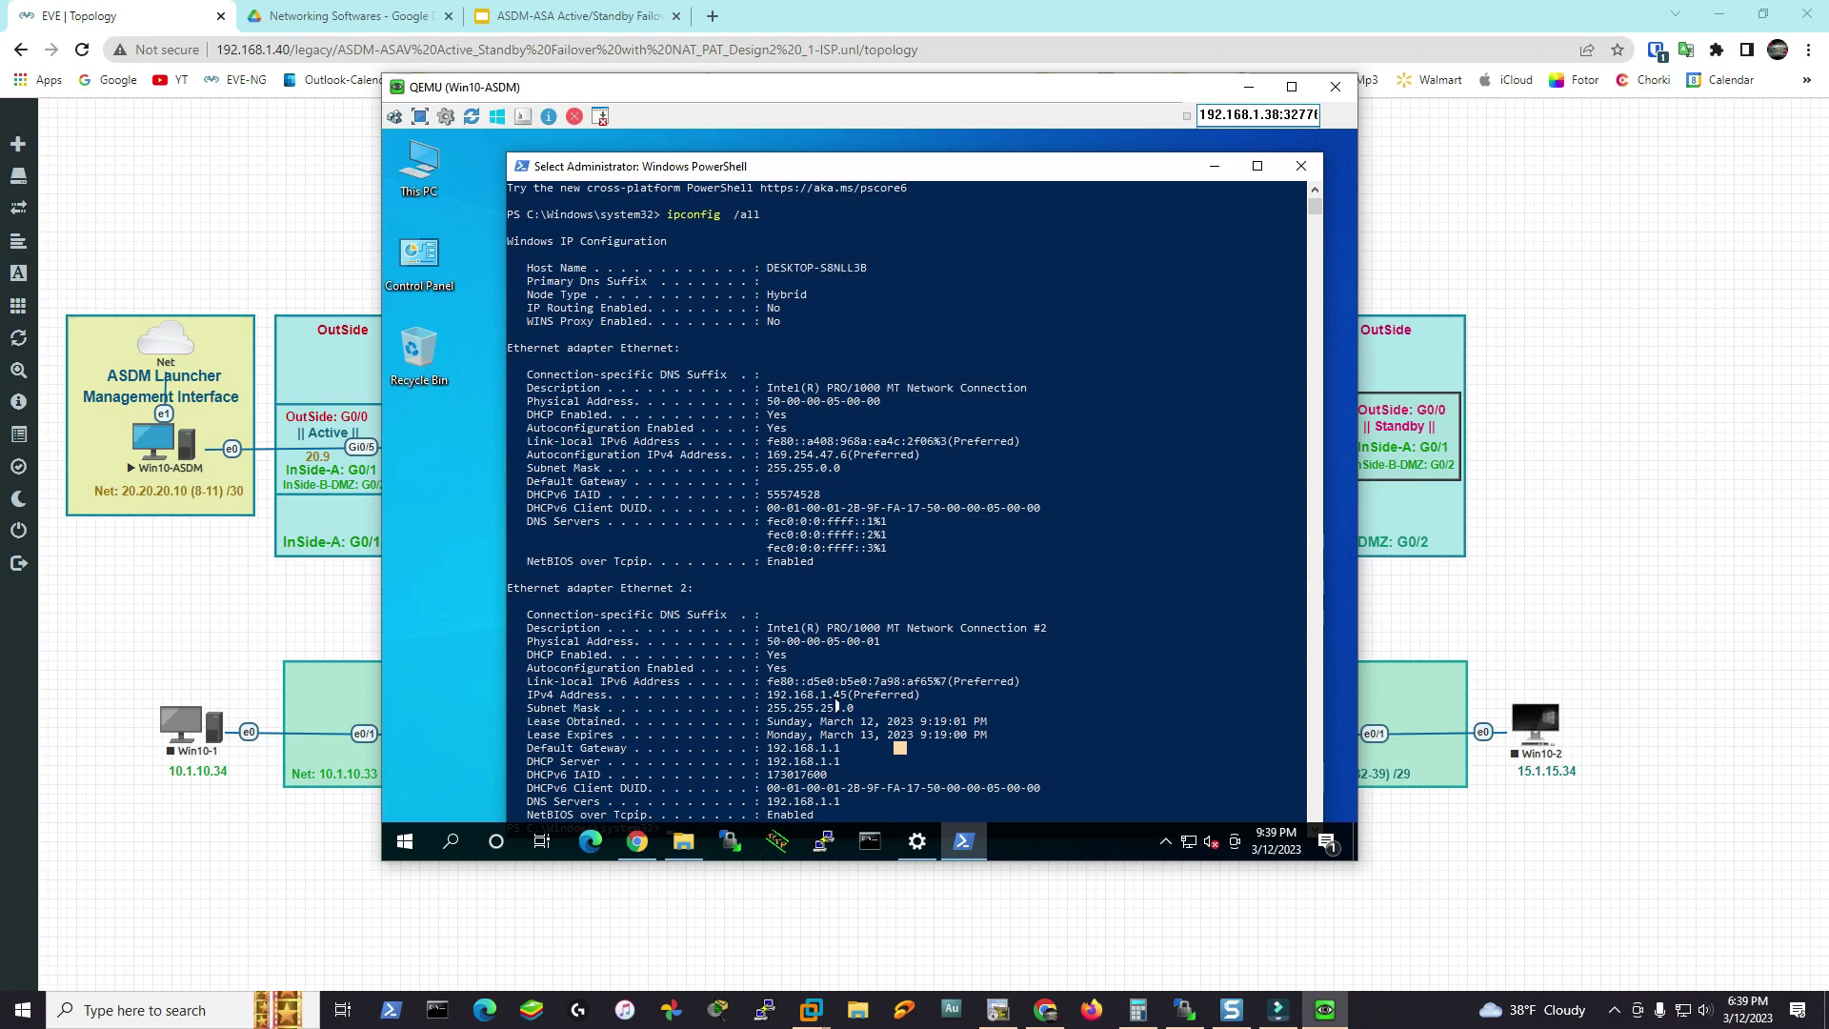
pyautogui.moveTo(569, 591); pyautogui.dragTo(686, 592)
# Rerun ipconfig /all to verify Ethernet now has 20.20.20.10/30 with gateway 20.20.20.9
pyautogui.click(815, 640)
pyautogui.scroll(-6, 807, 585)
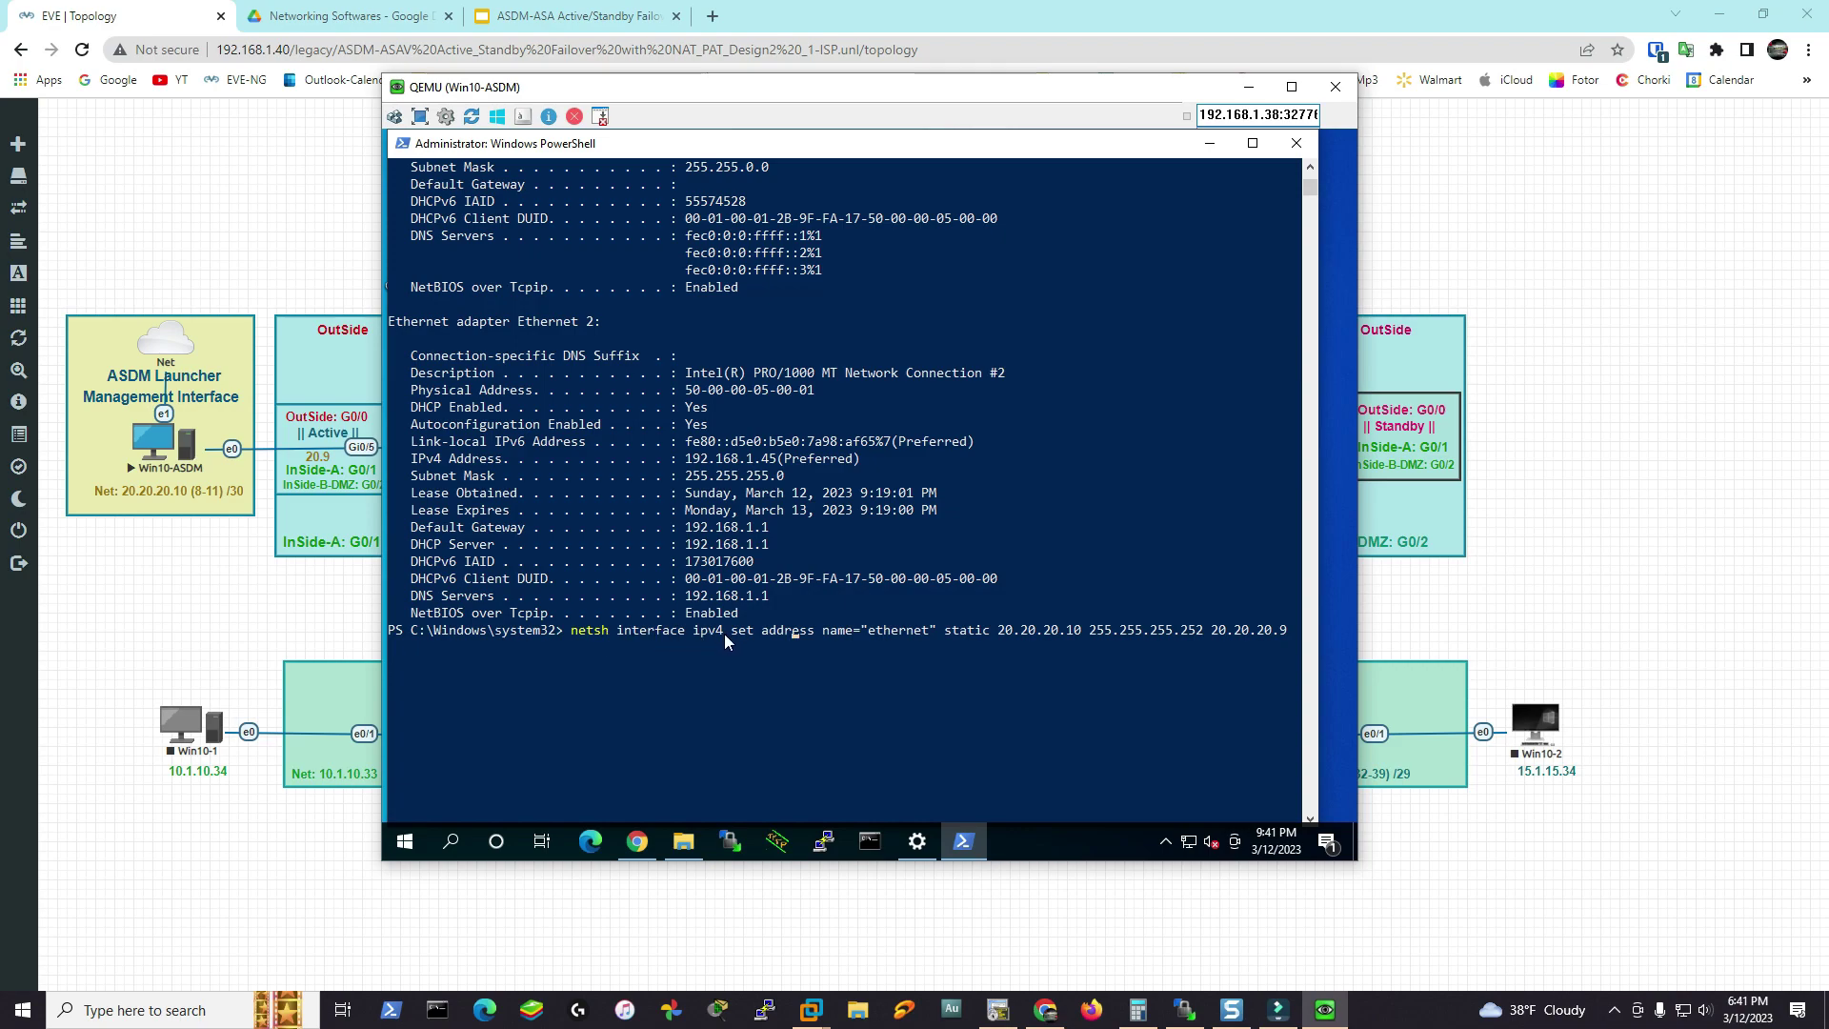
pyautogui.scroll(6, 784, 701)
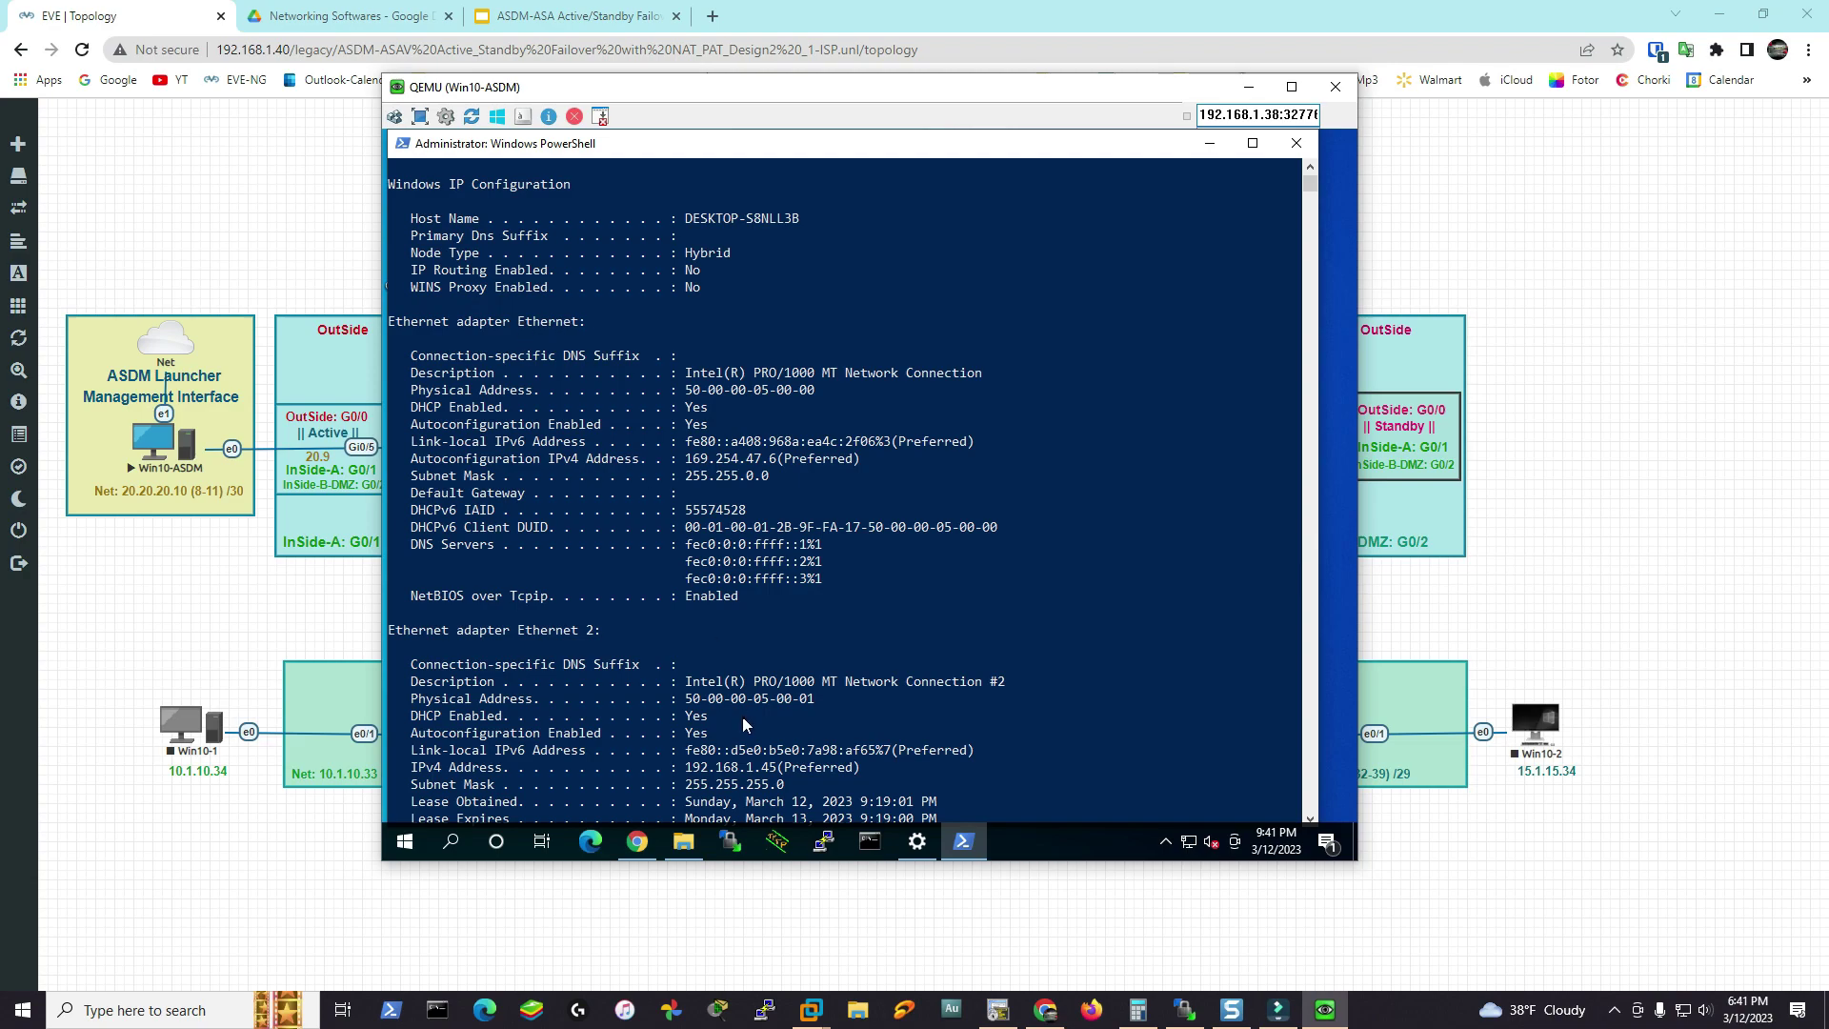
pyautogui.scroll(-5, 851, 714)
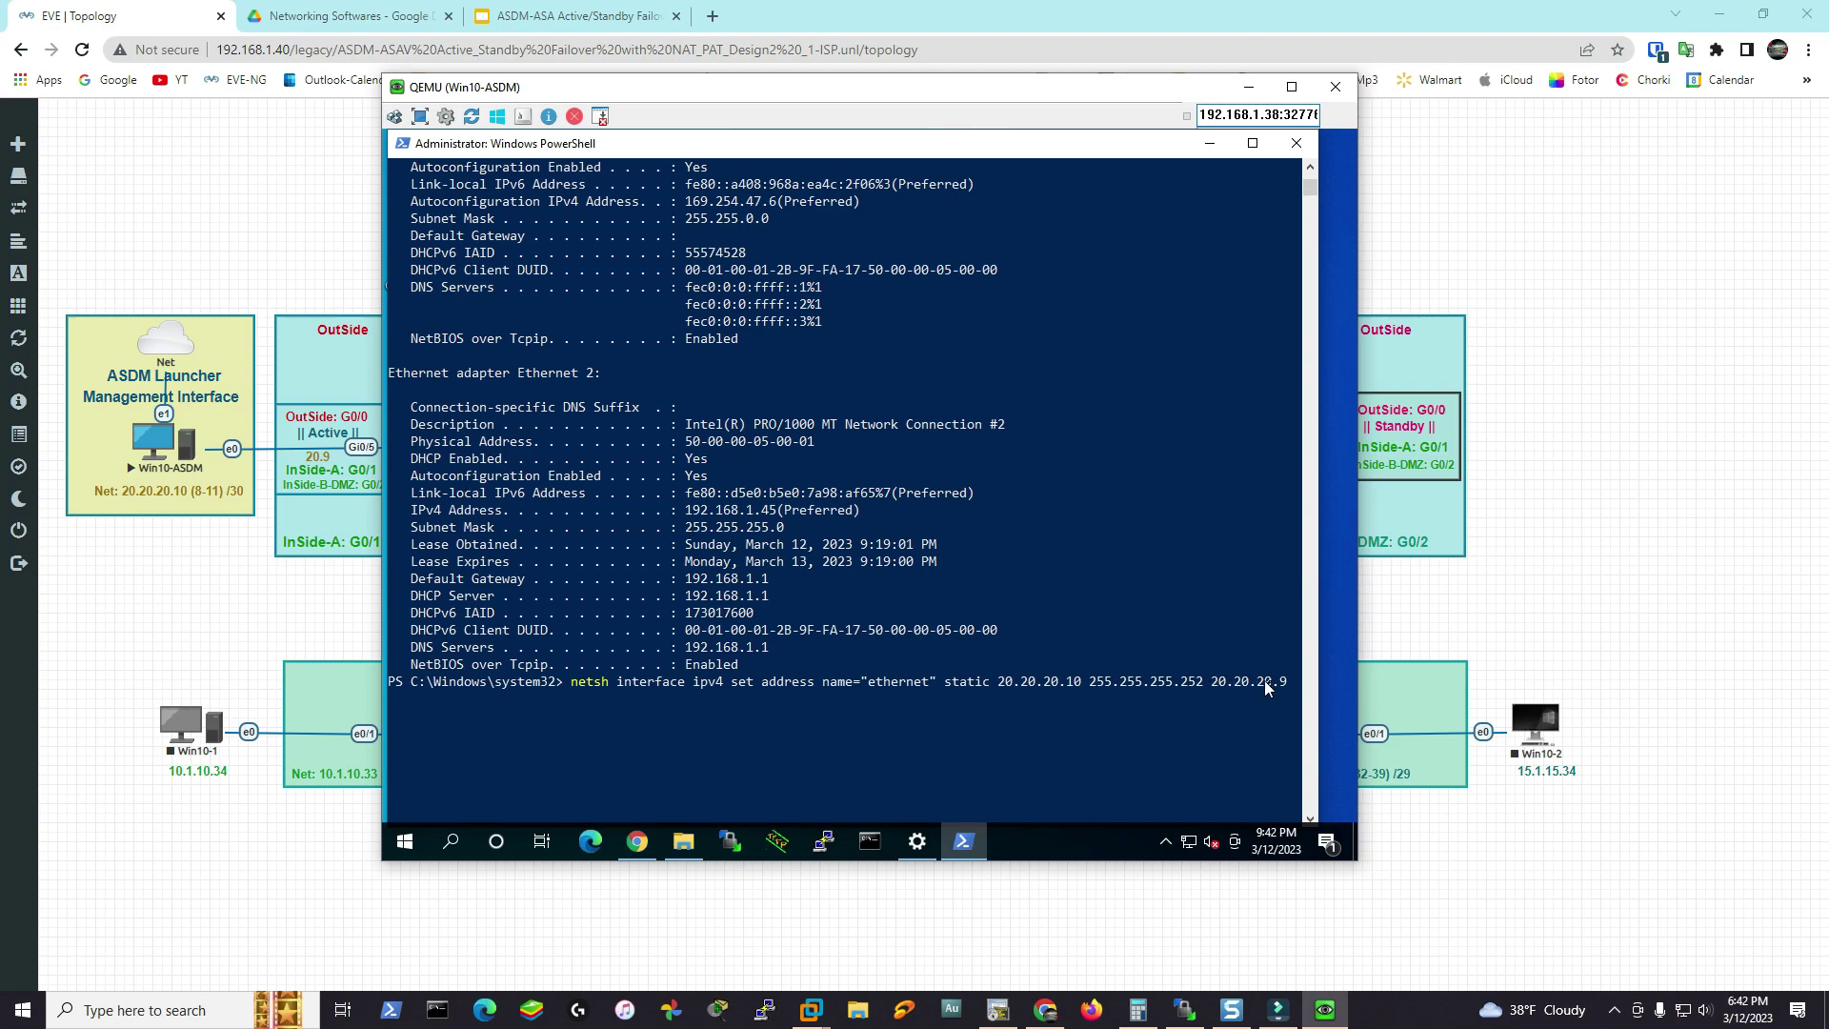
pyautogui.moveTo(538, 89); pyautogui.dragTo(656, 85)
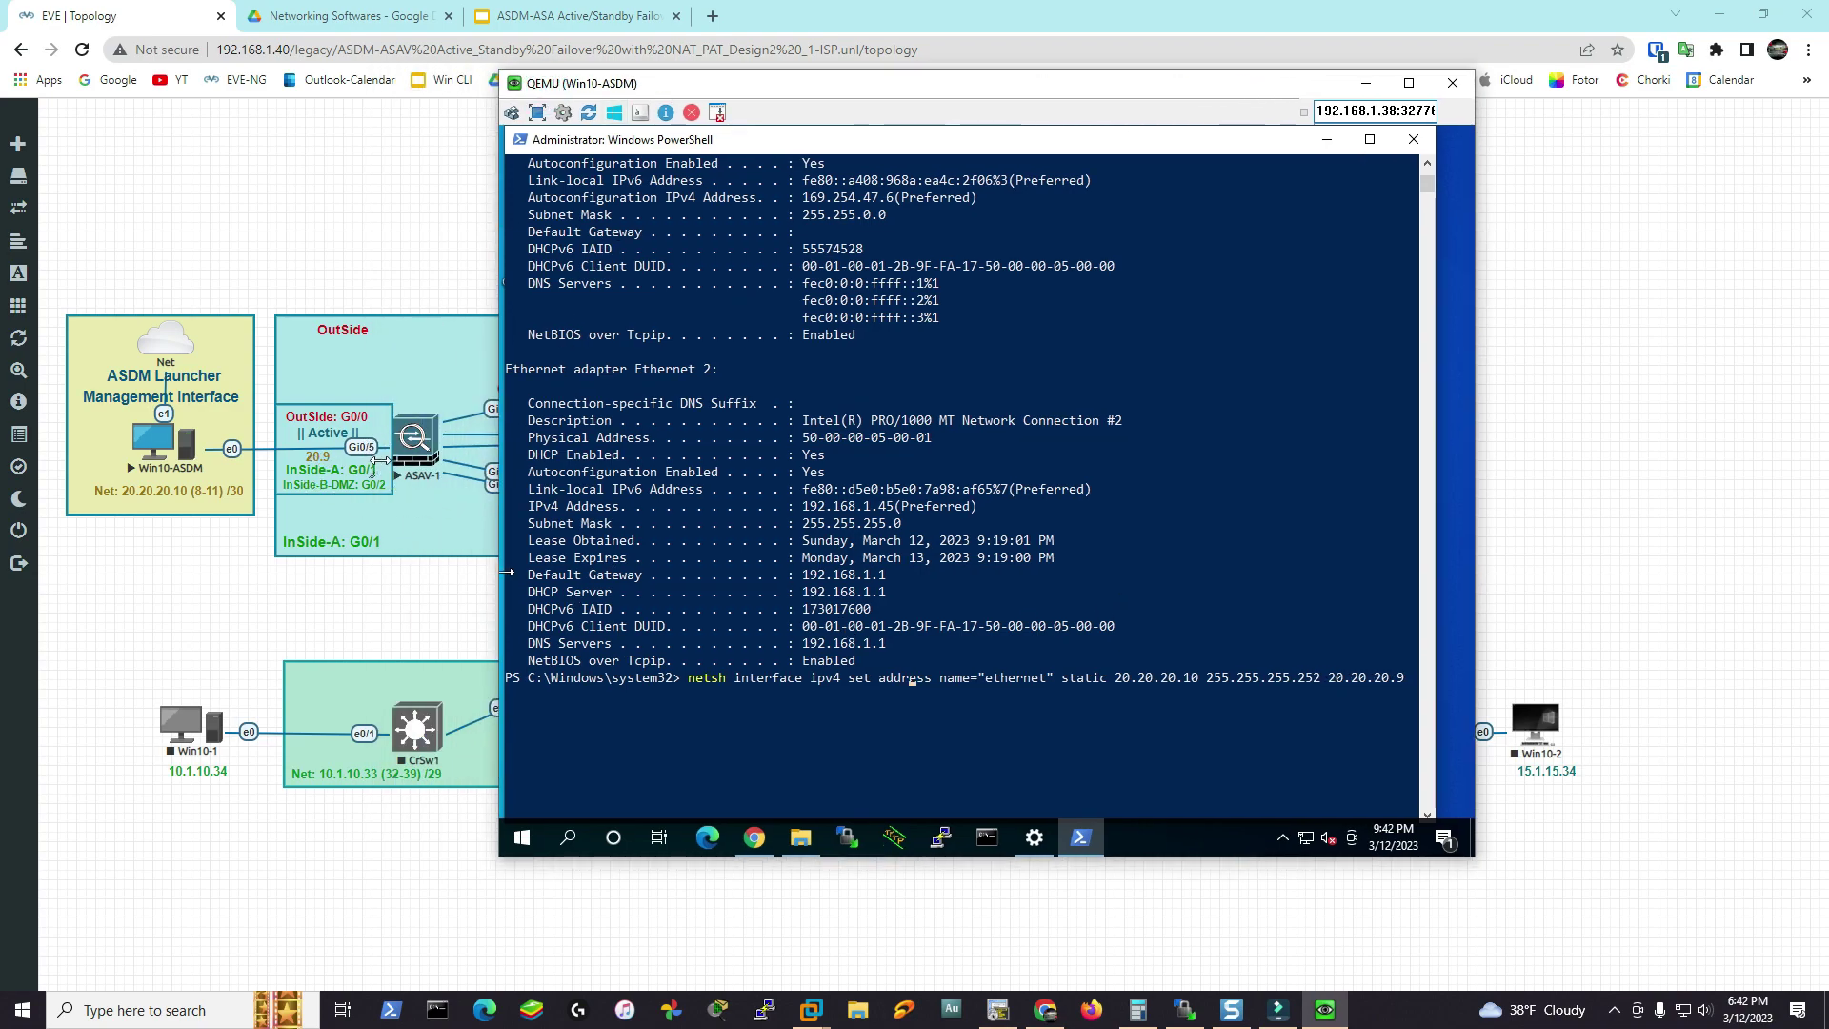
pyautogui.scroll(-2, 1162, 679)
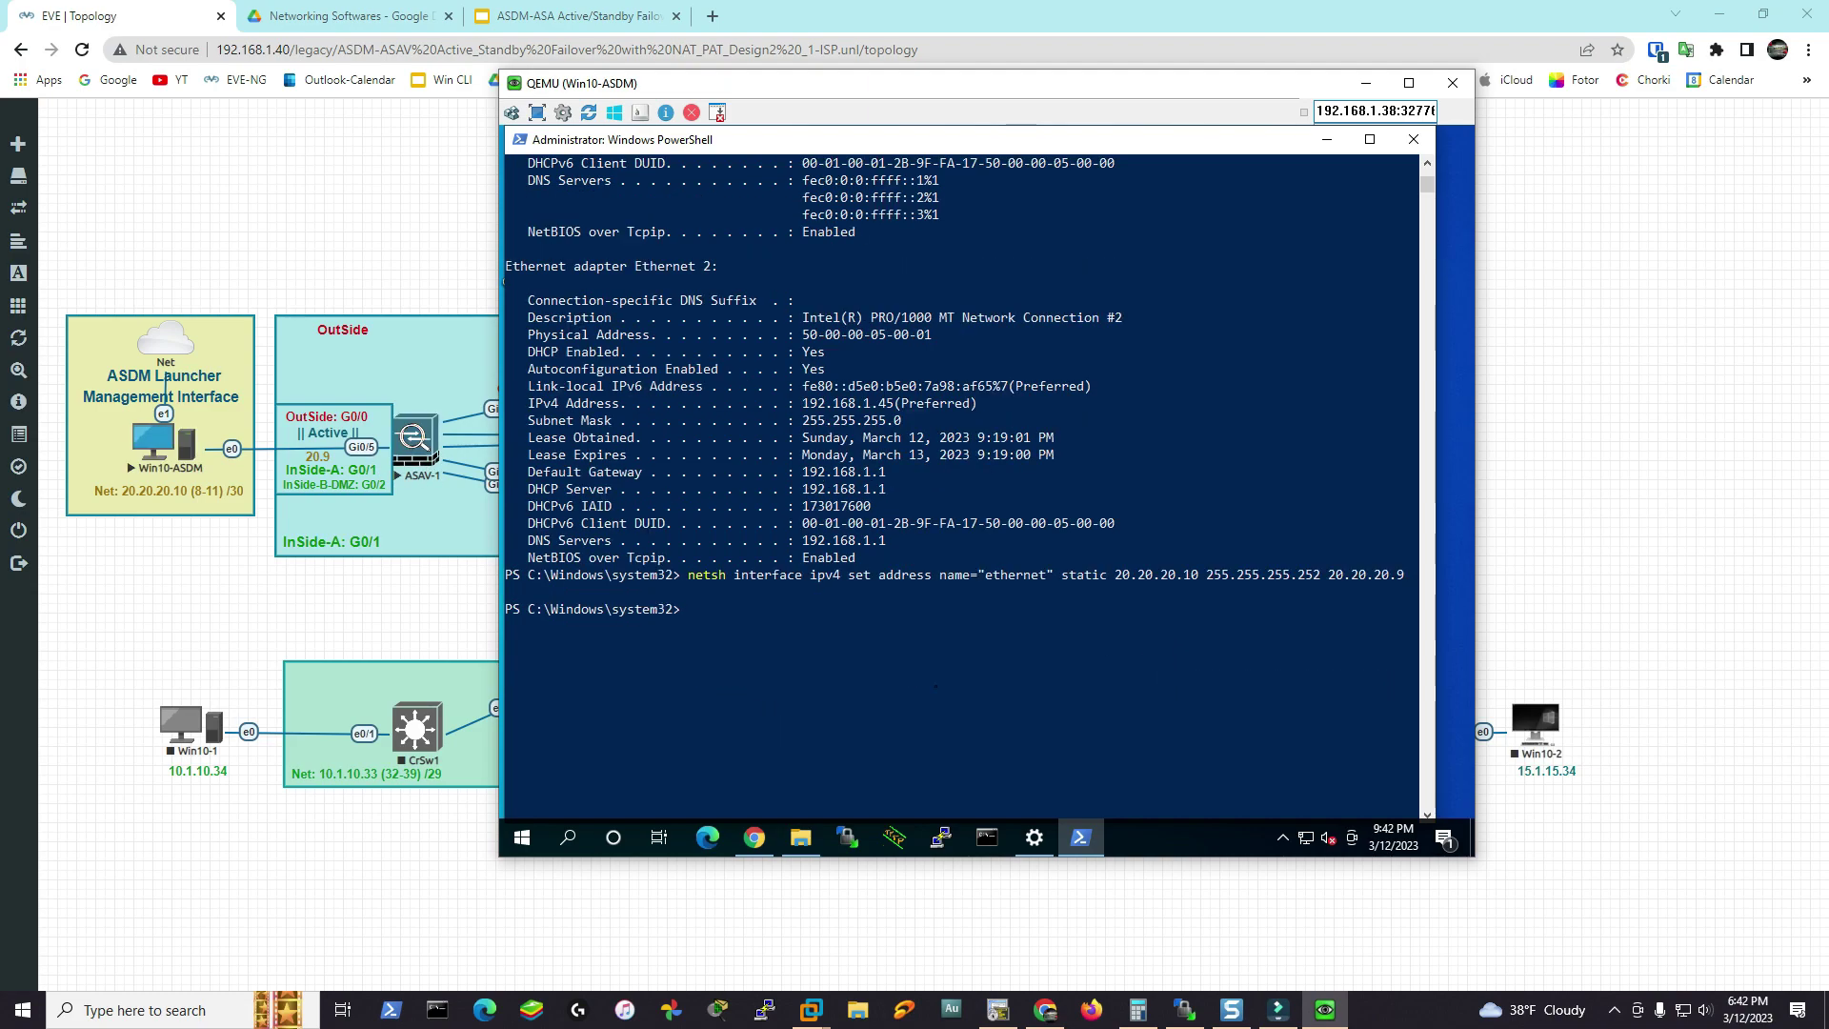
pyautogui.press('Up')
pyautogui.press('Up')
pyautogui.press('Return')
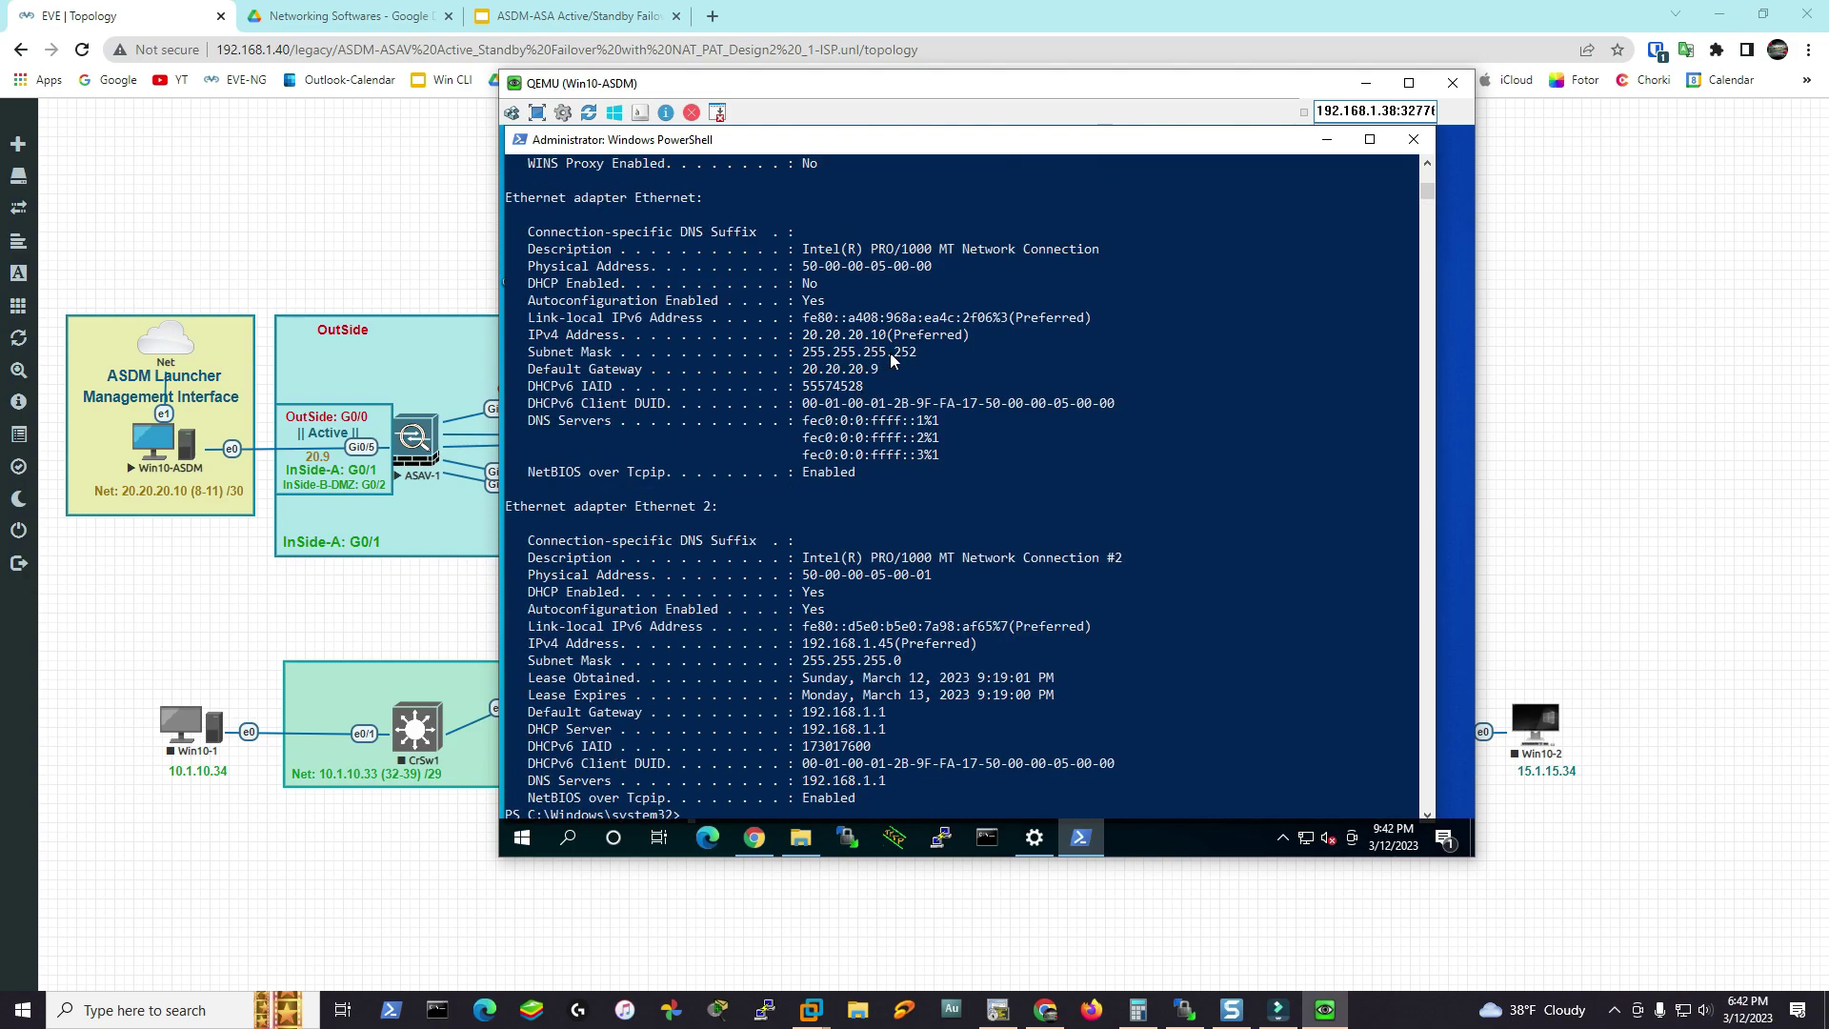
# Ping the ASA at 20.20.20.9 and get 4 of 4 replies
pyautogui.scroll(-4, 991, 621)
pyautogui.scroll(-2, 992, 621)
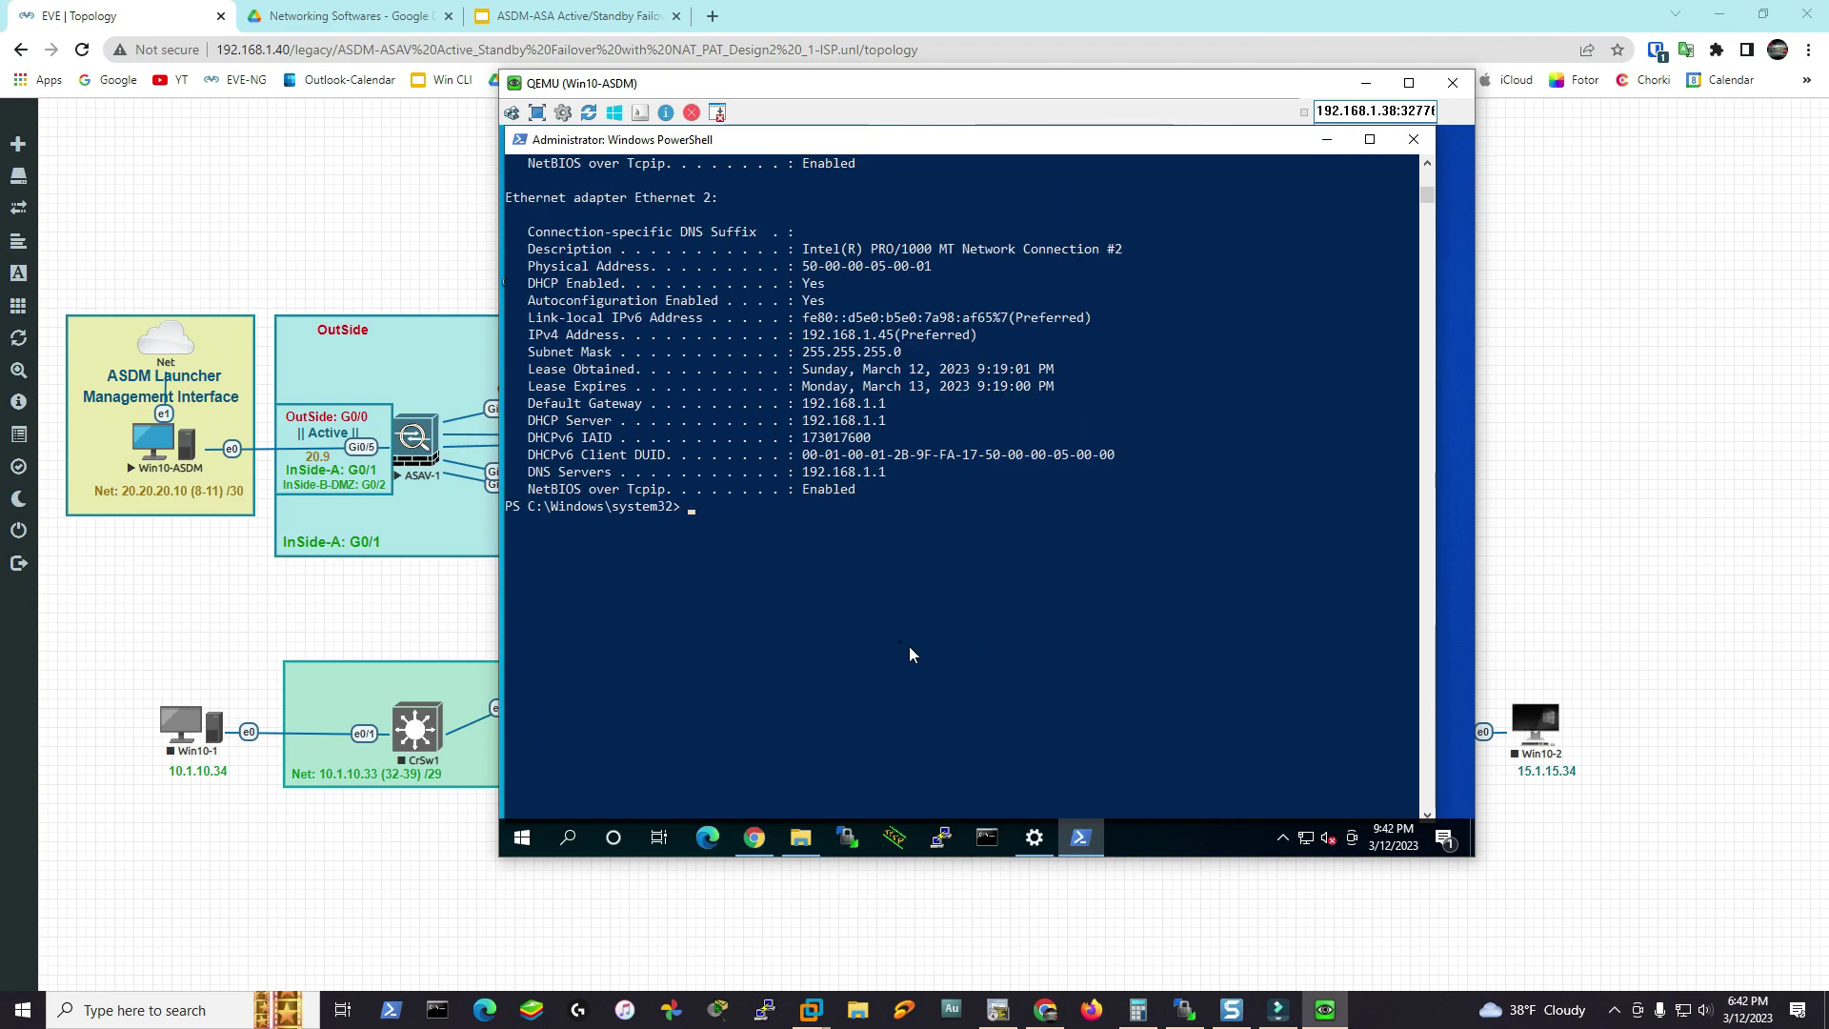
pyautogui.write('ping 20.20.20.9')
pyautogui.press('Return')
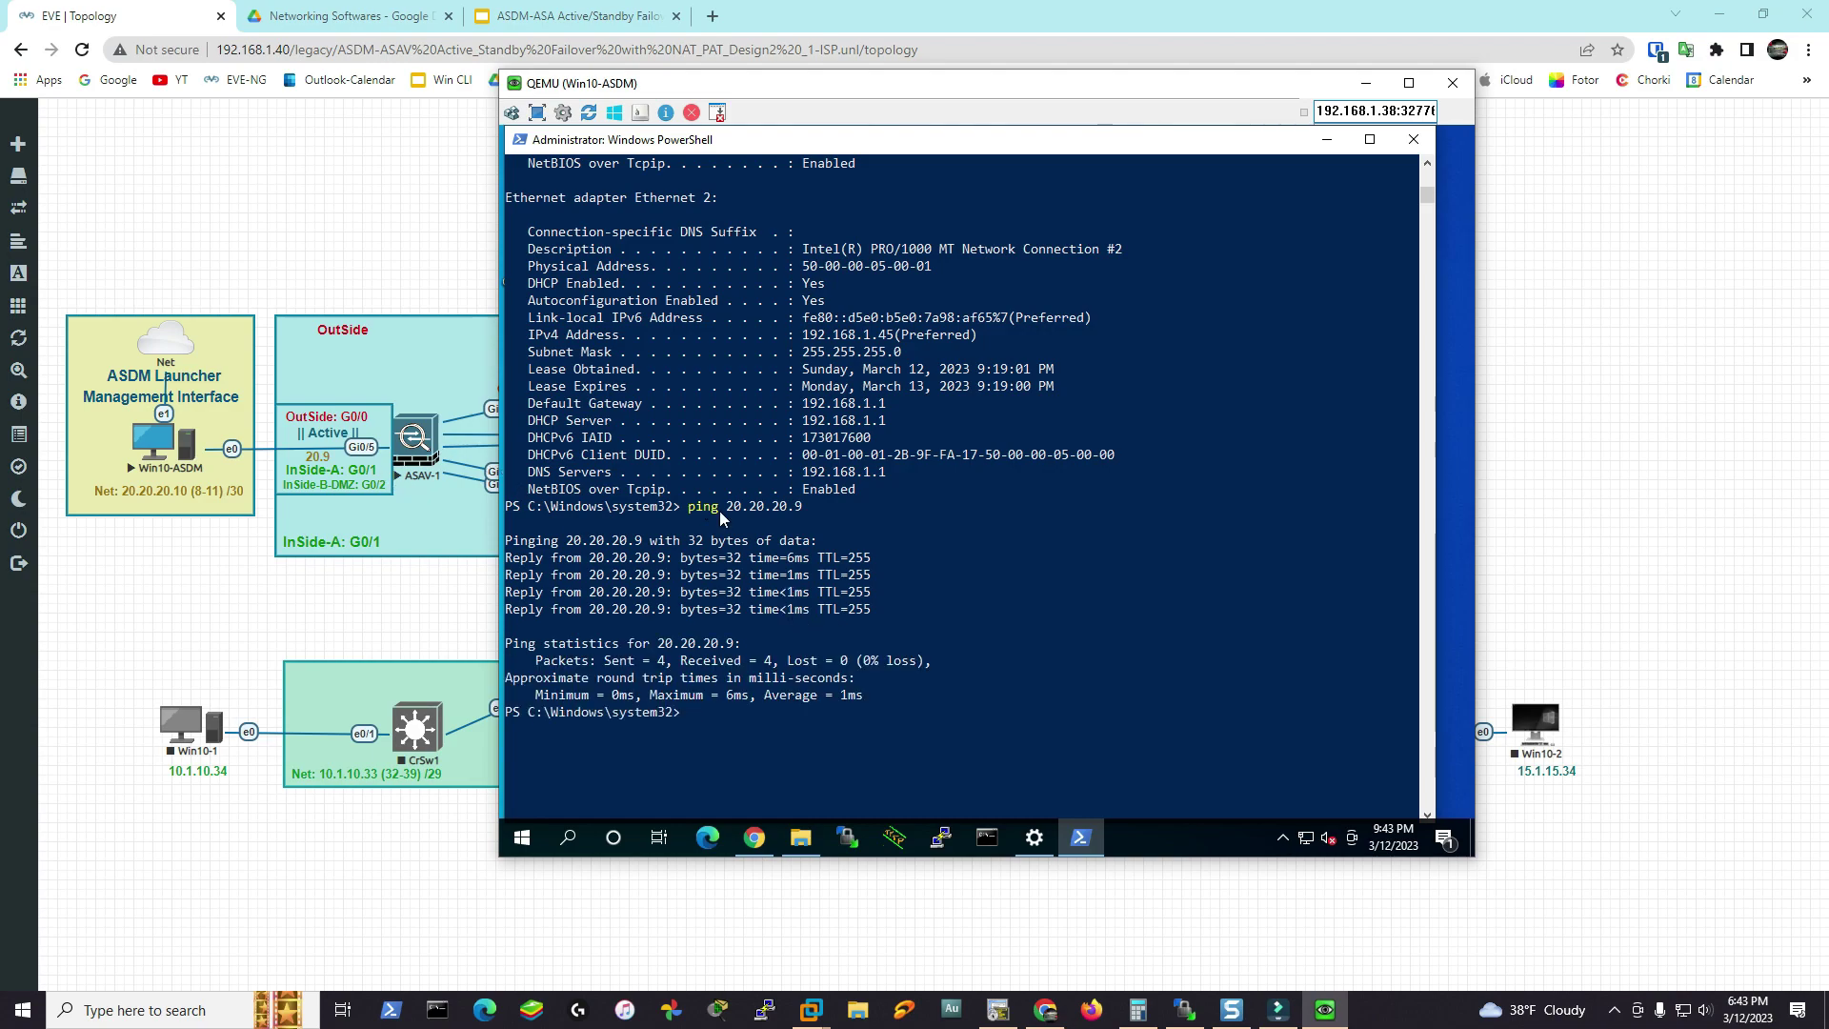
# Run the ping to 20.20.20.10 from the ASAV-1 console
pyautogui.click(997, 1014)
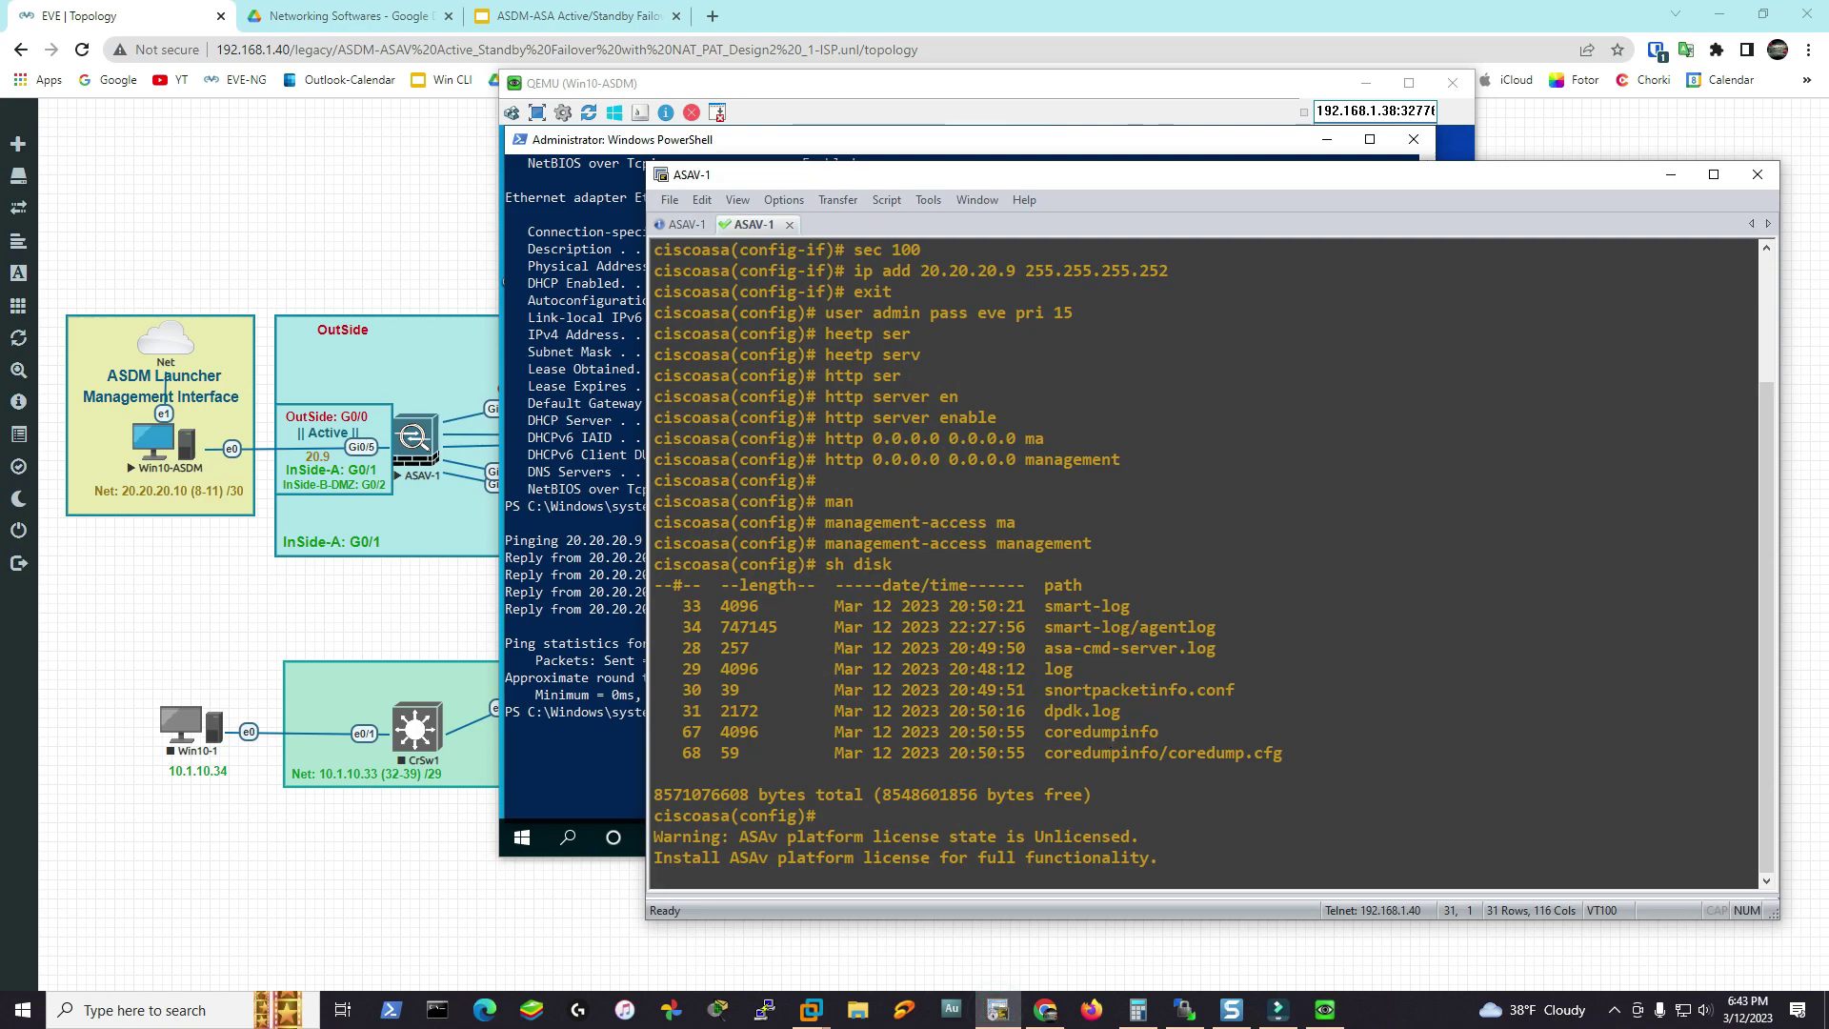
pyautogui.press('Return')
pyautogui.press('Return')
pyautogui.press('Return')
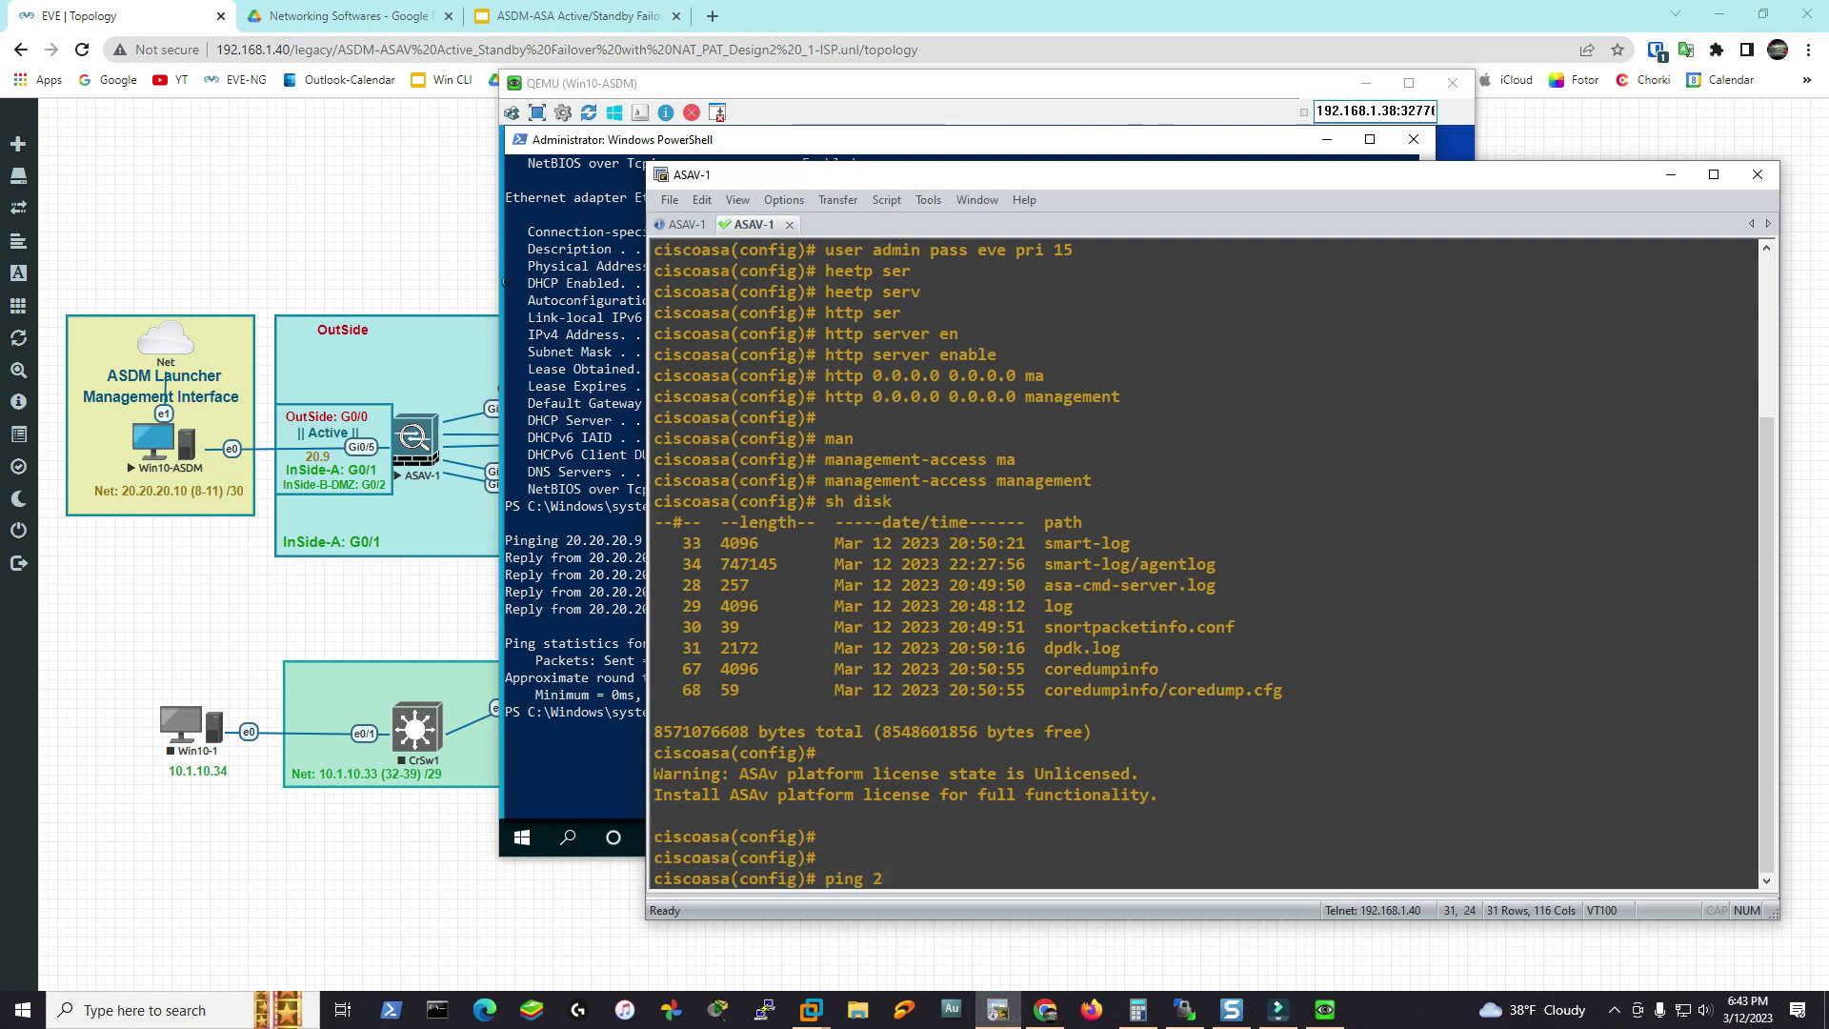
pyautogui.press('Return')
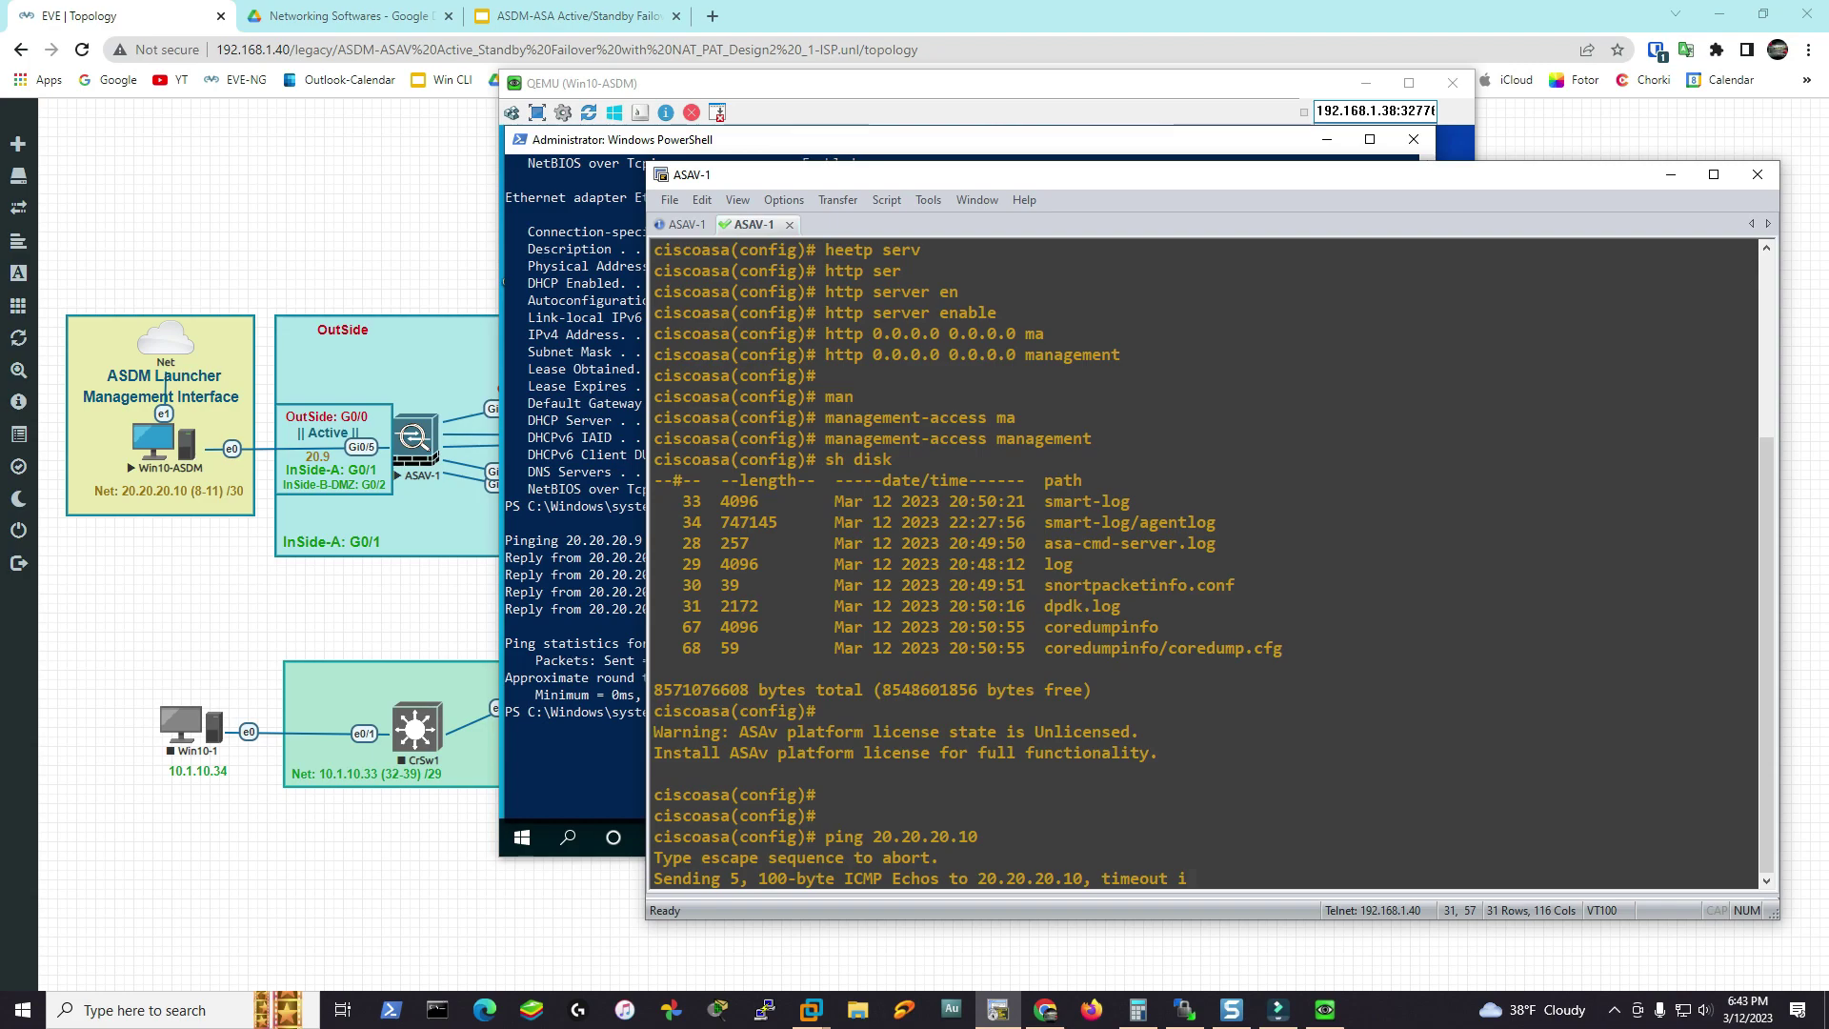
# Highlight prerequisite line 2 on the ASDM slide in yellow and return to EVE-NG
pyautogui.click(1669, 174)
pyautogui.click(579, 16)
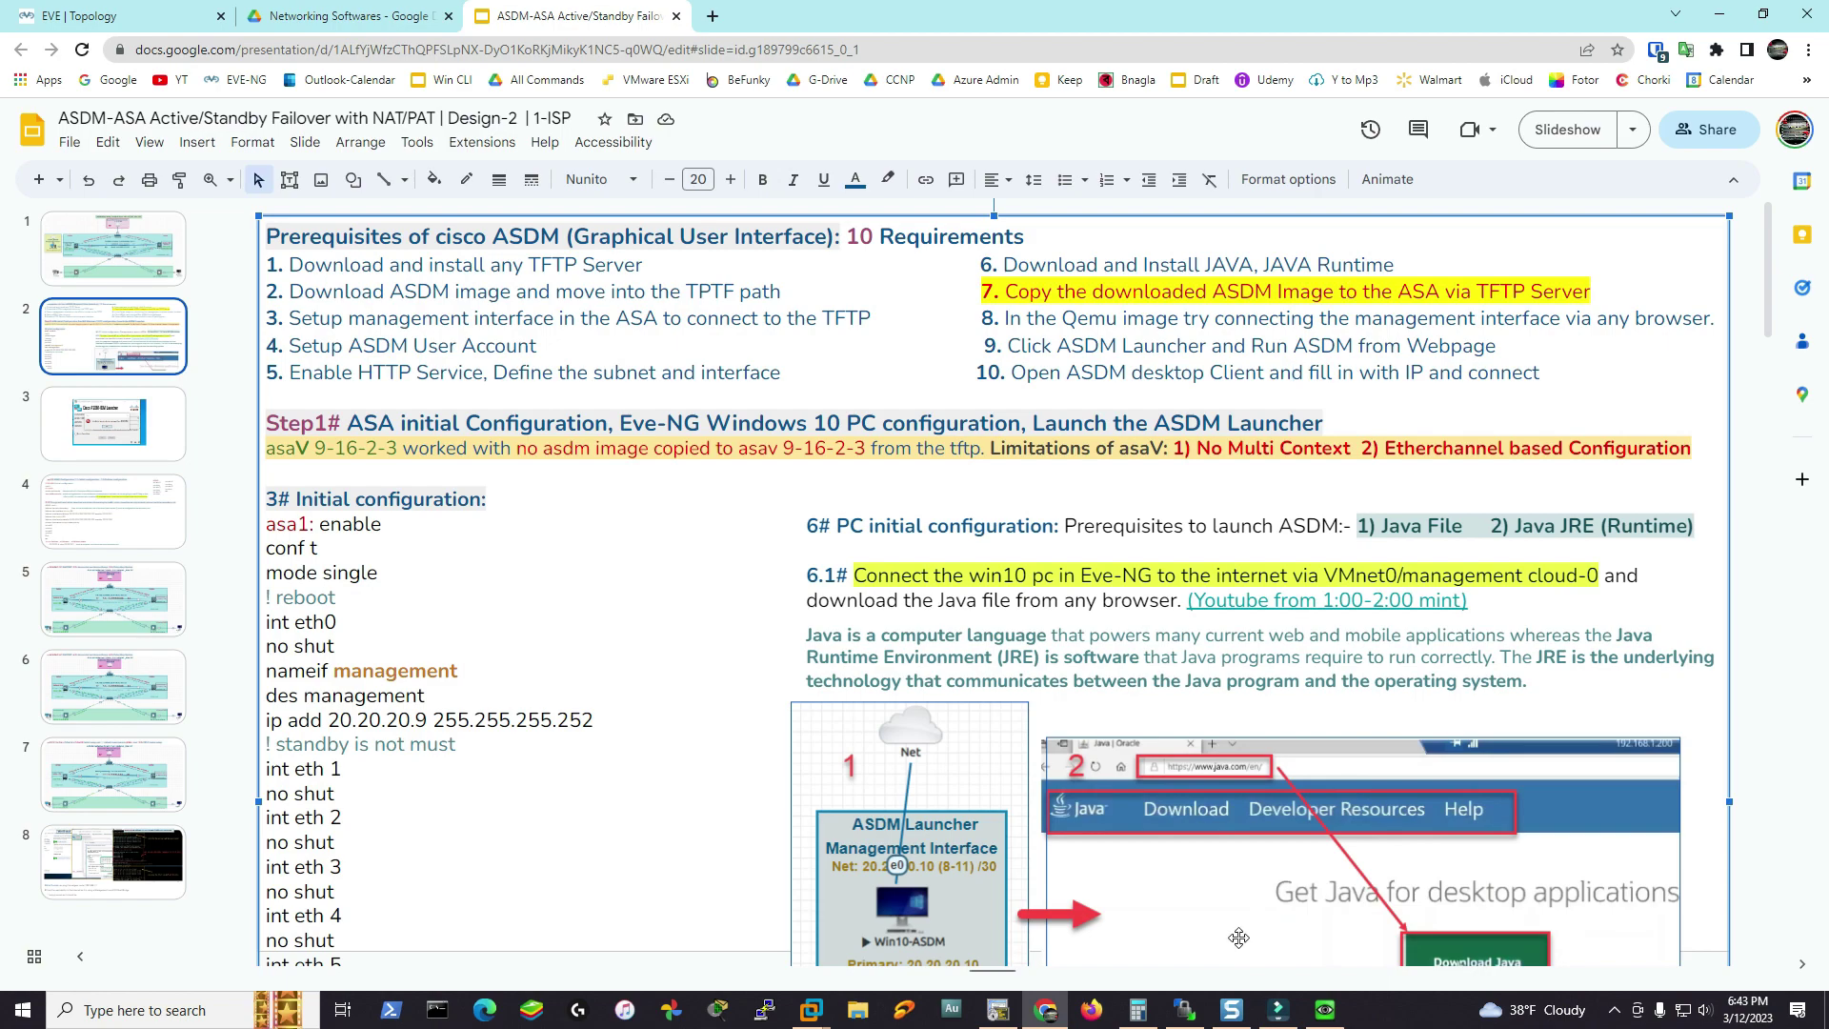
pyautogui.click(997, 1008)
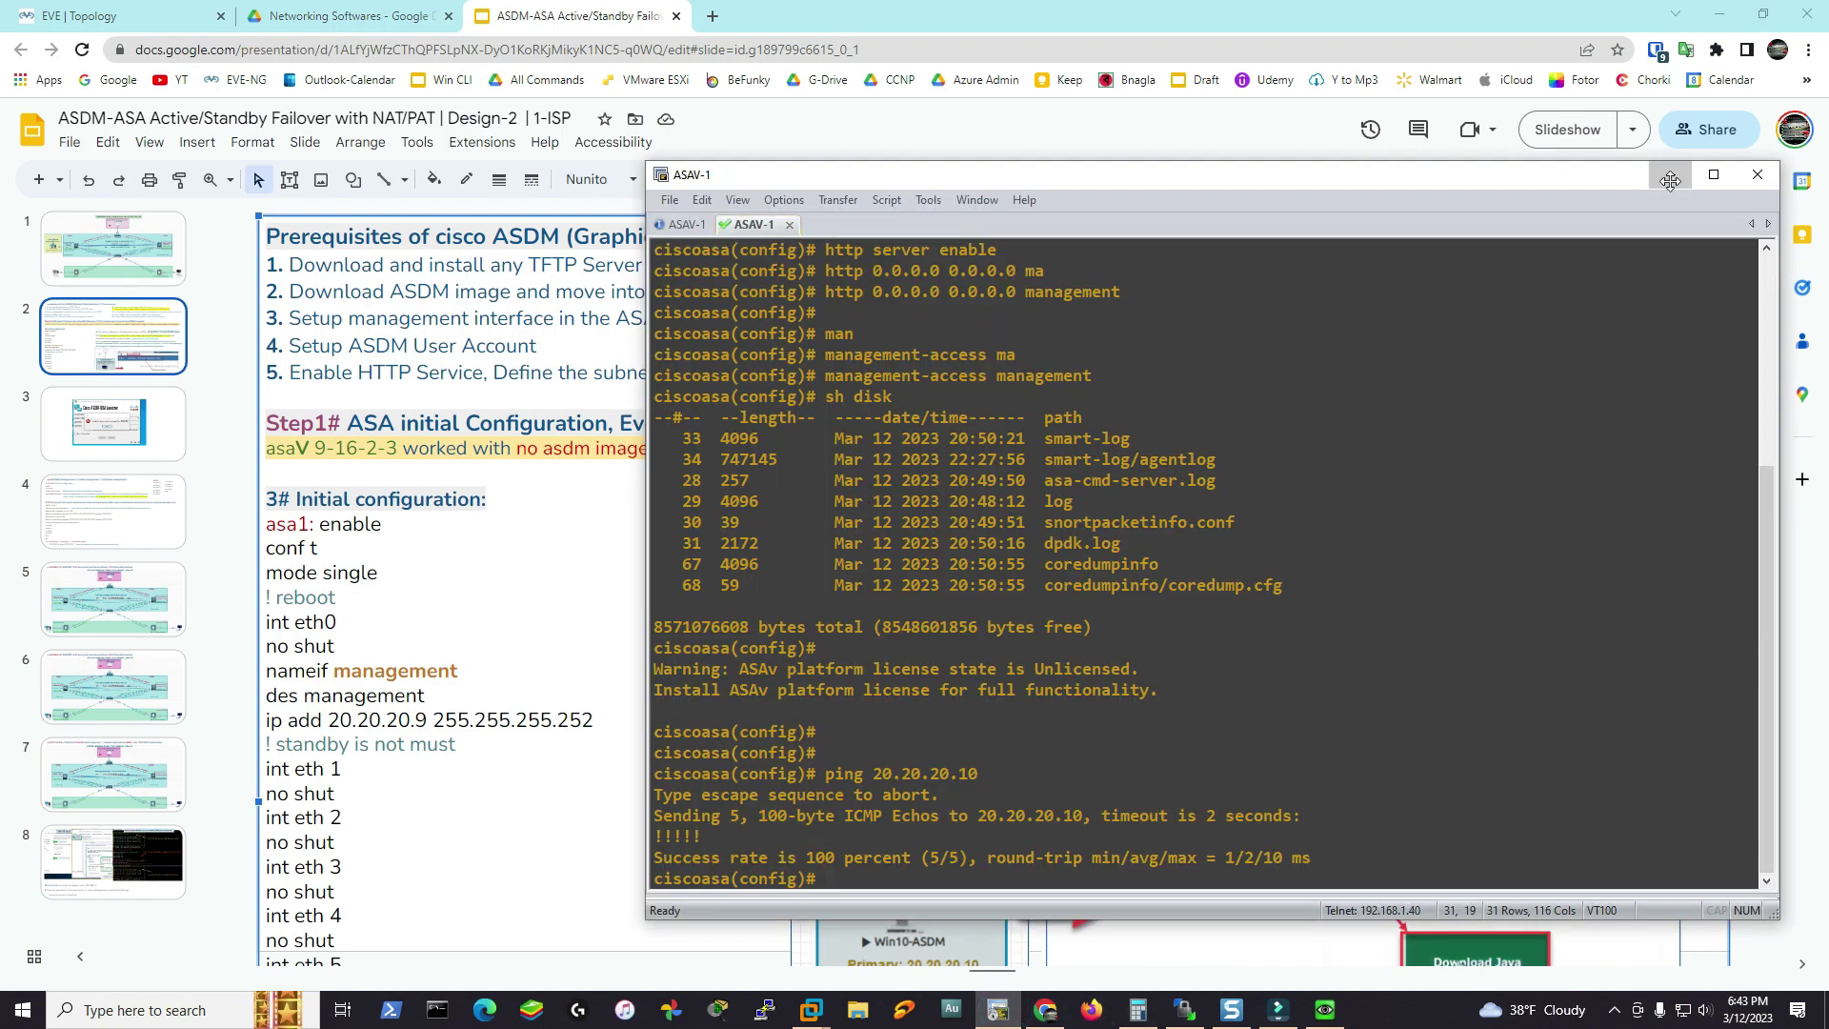
pyautogui.click(1669, 174)
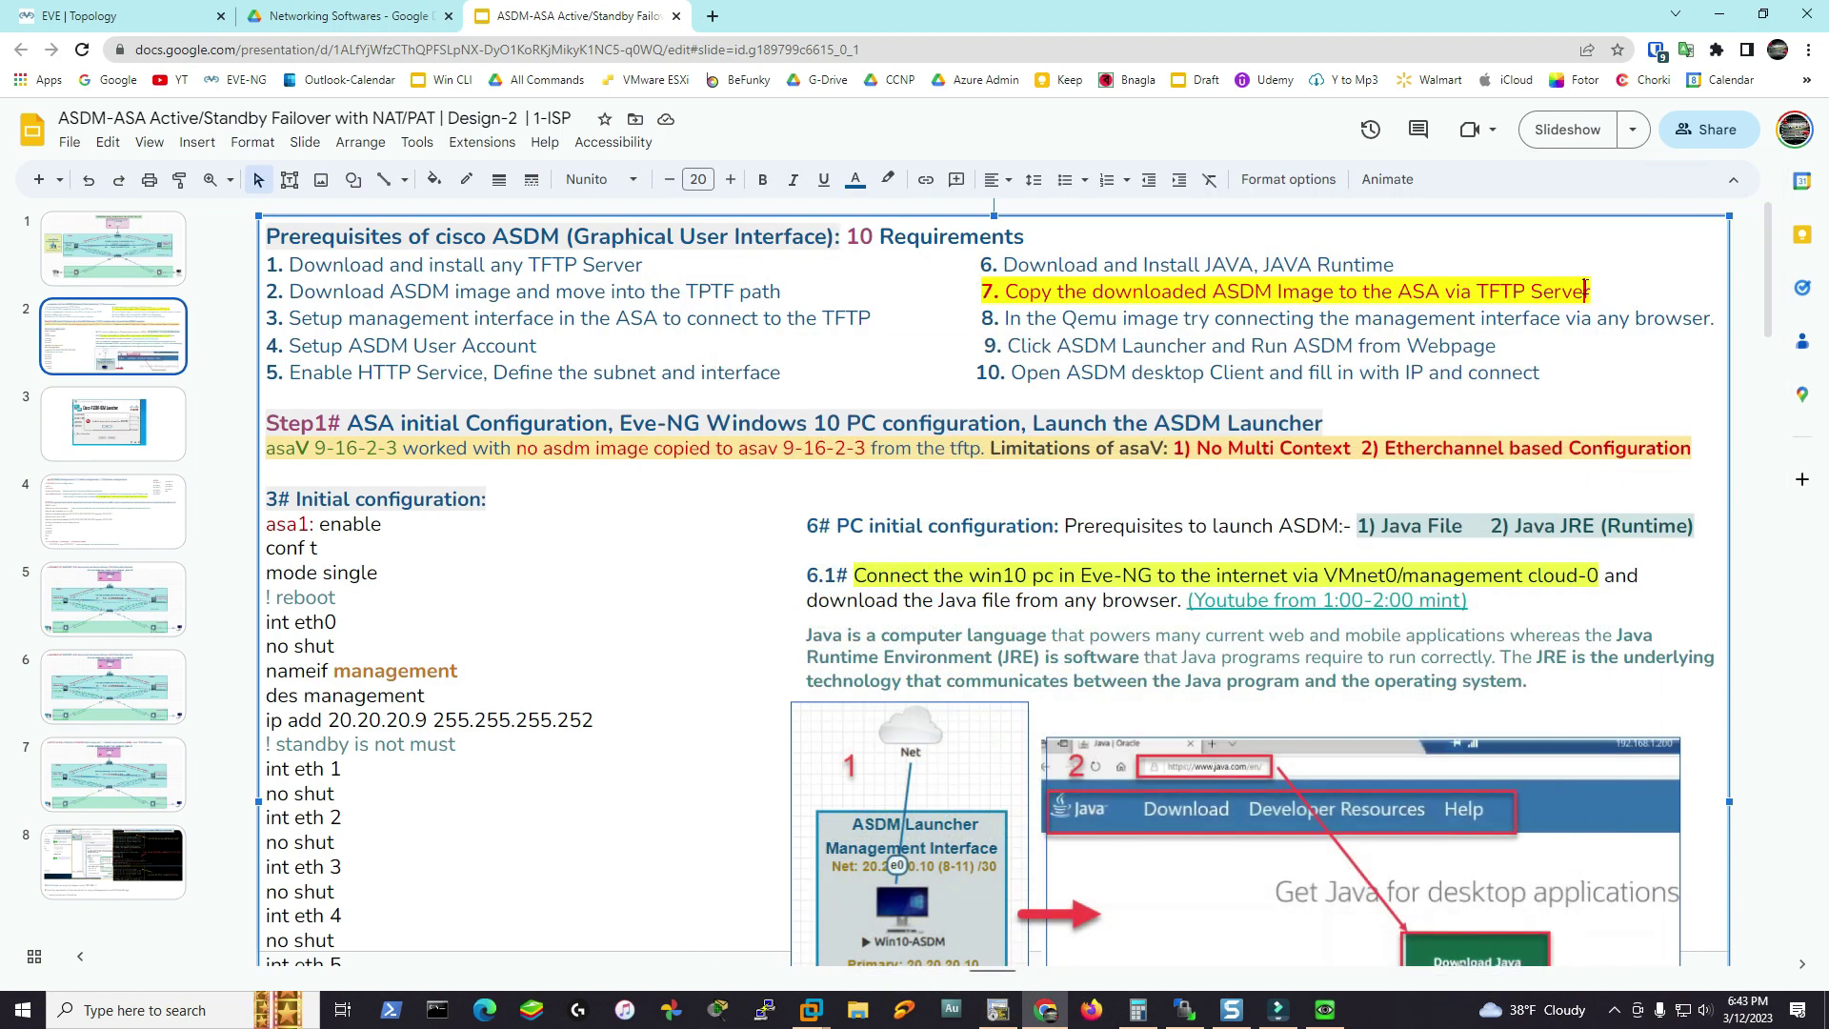
pyautogui.moveTo(1586, 291)
pyautogui.mouseDown()
pyautogui.moveTo(269, 291)
pyautogui.moveTo(1598, 288)
pyautogui.mouseUp()
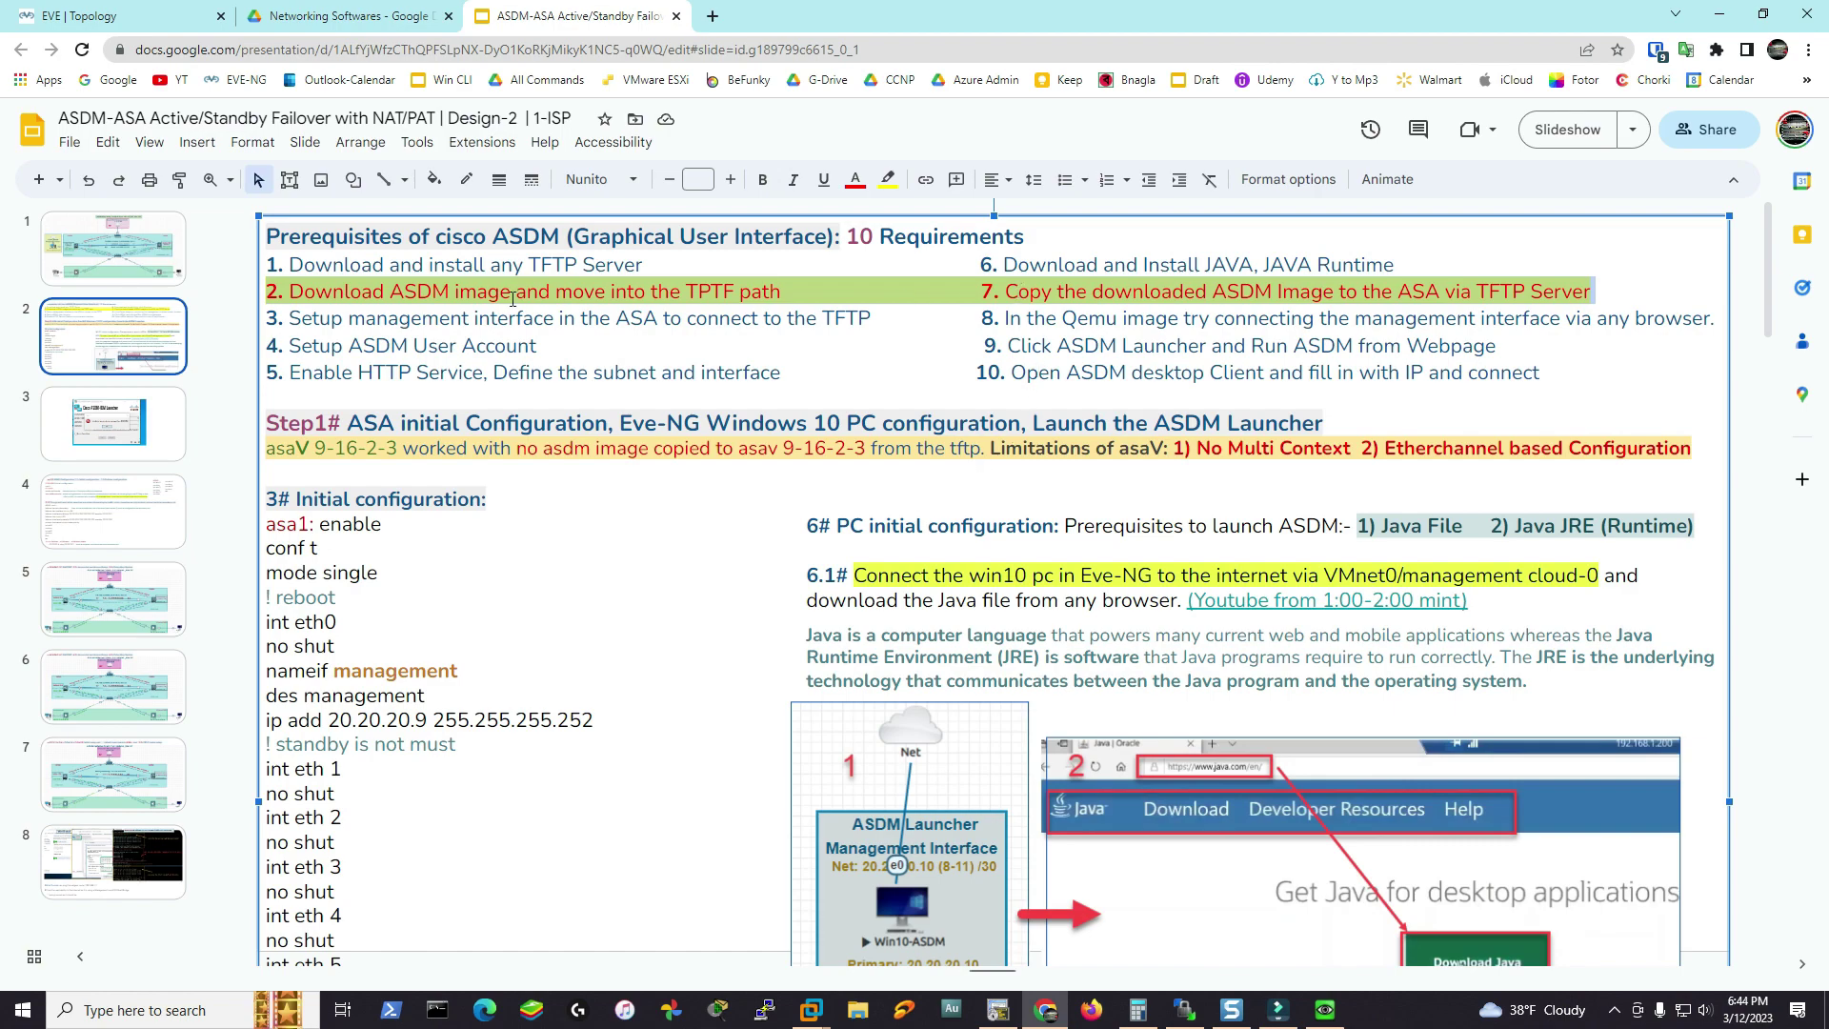
pyautogui.click(290, 291)
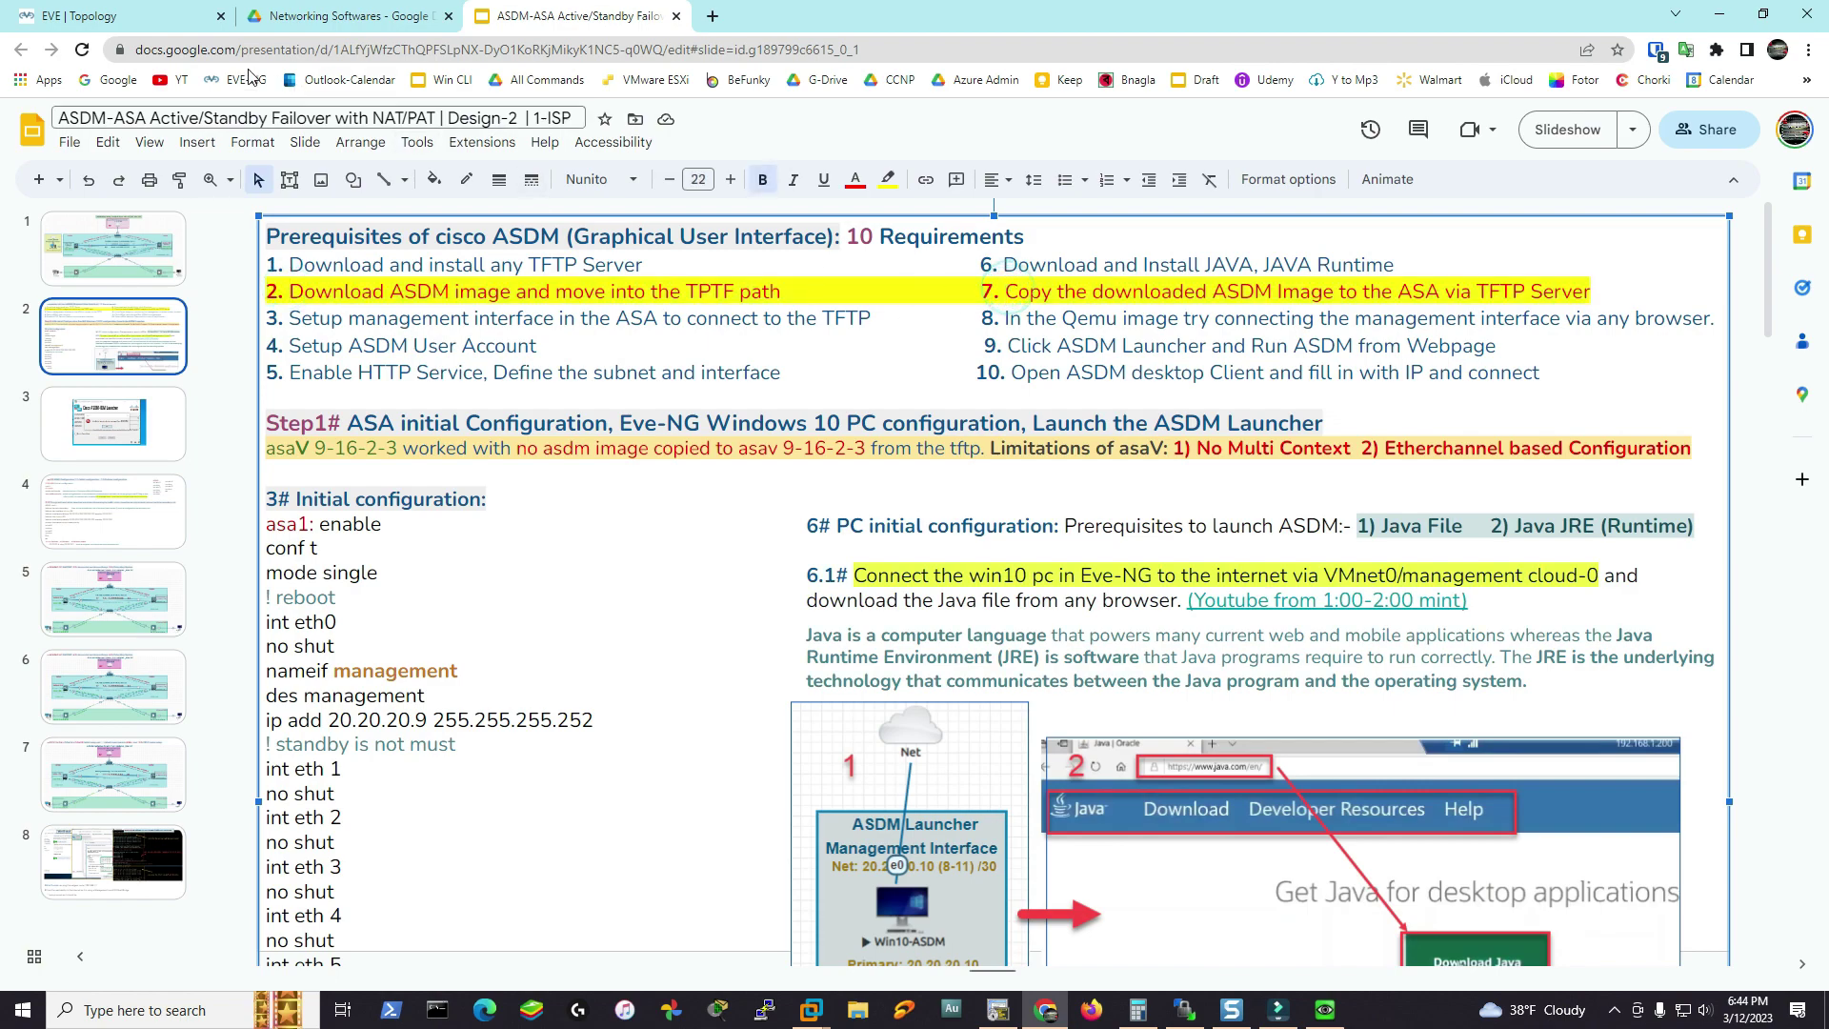
pyautogui.hotkey('ctrl', 'Tab')
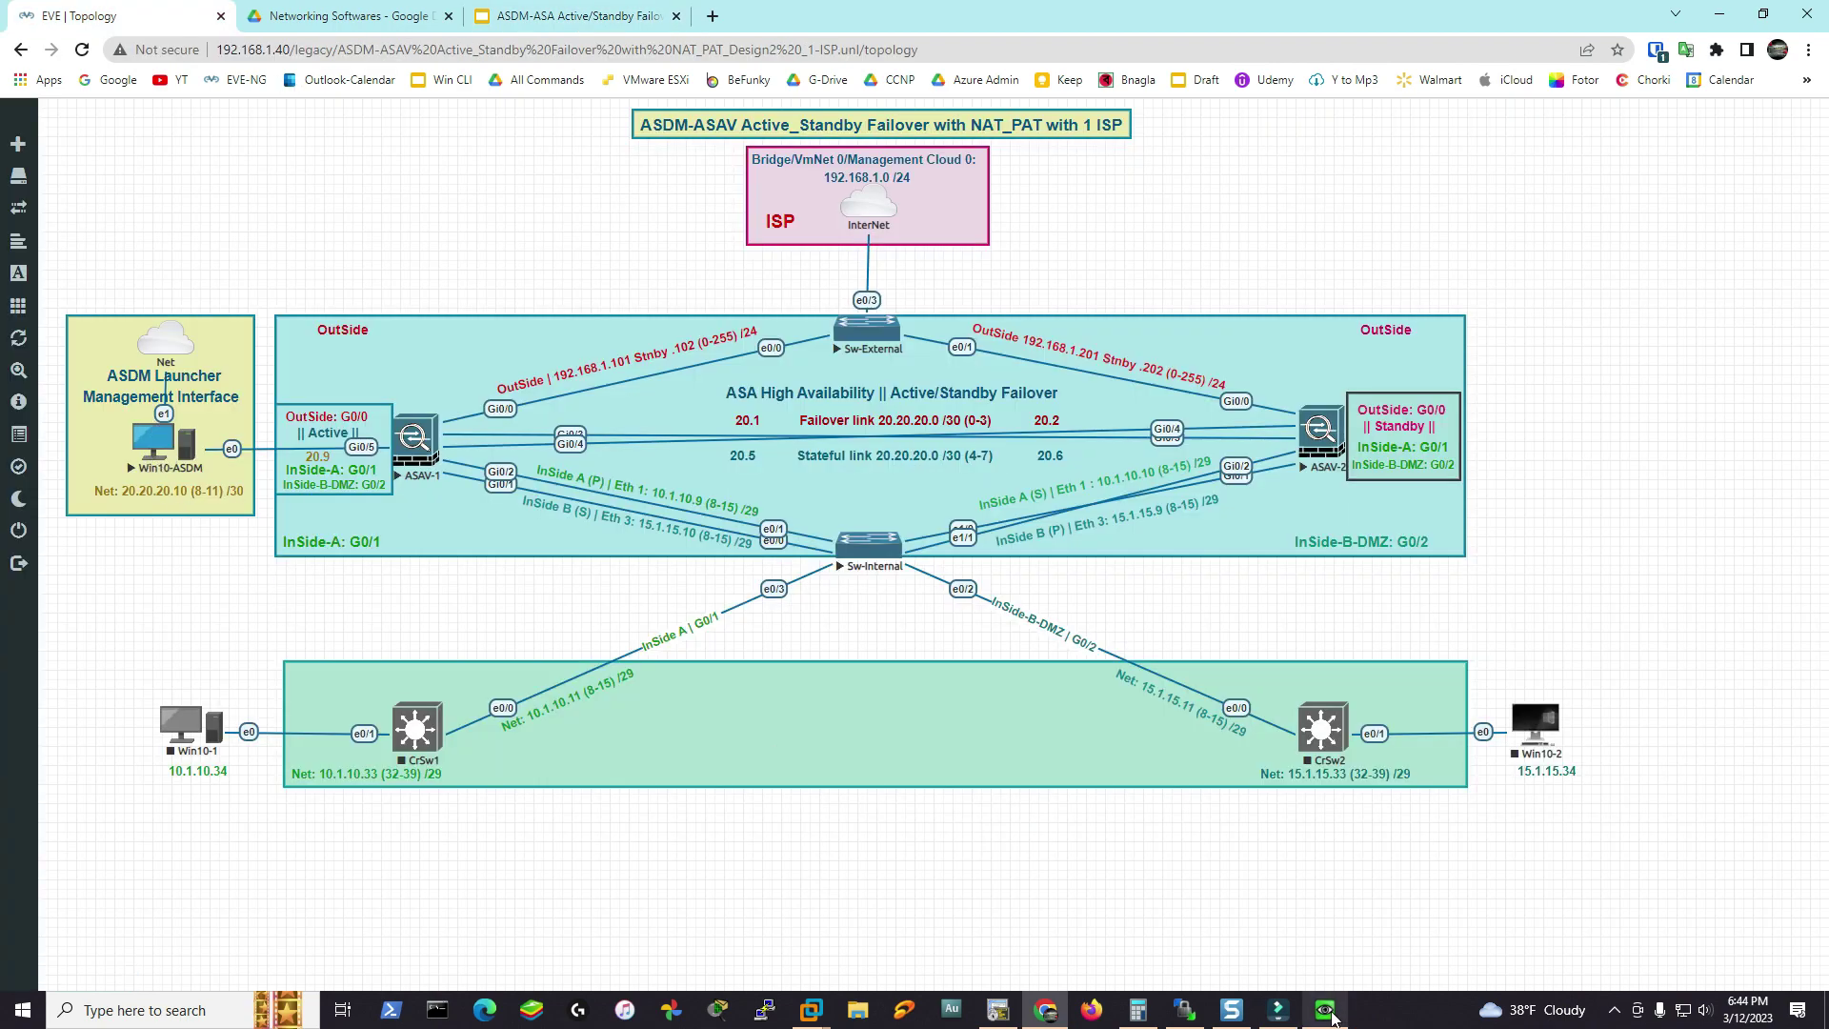
pyautogui.click(1324, 1009)
pyautogui.click(1000, 159)
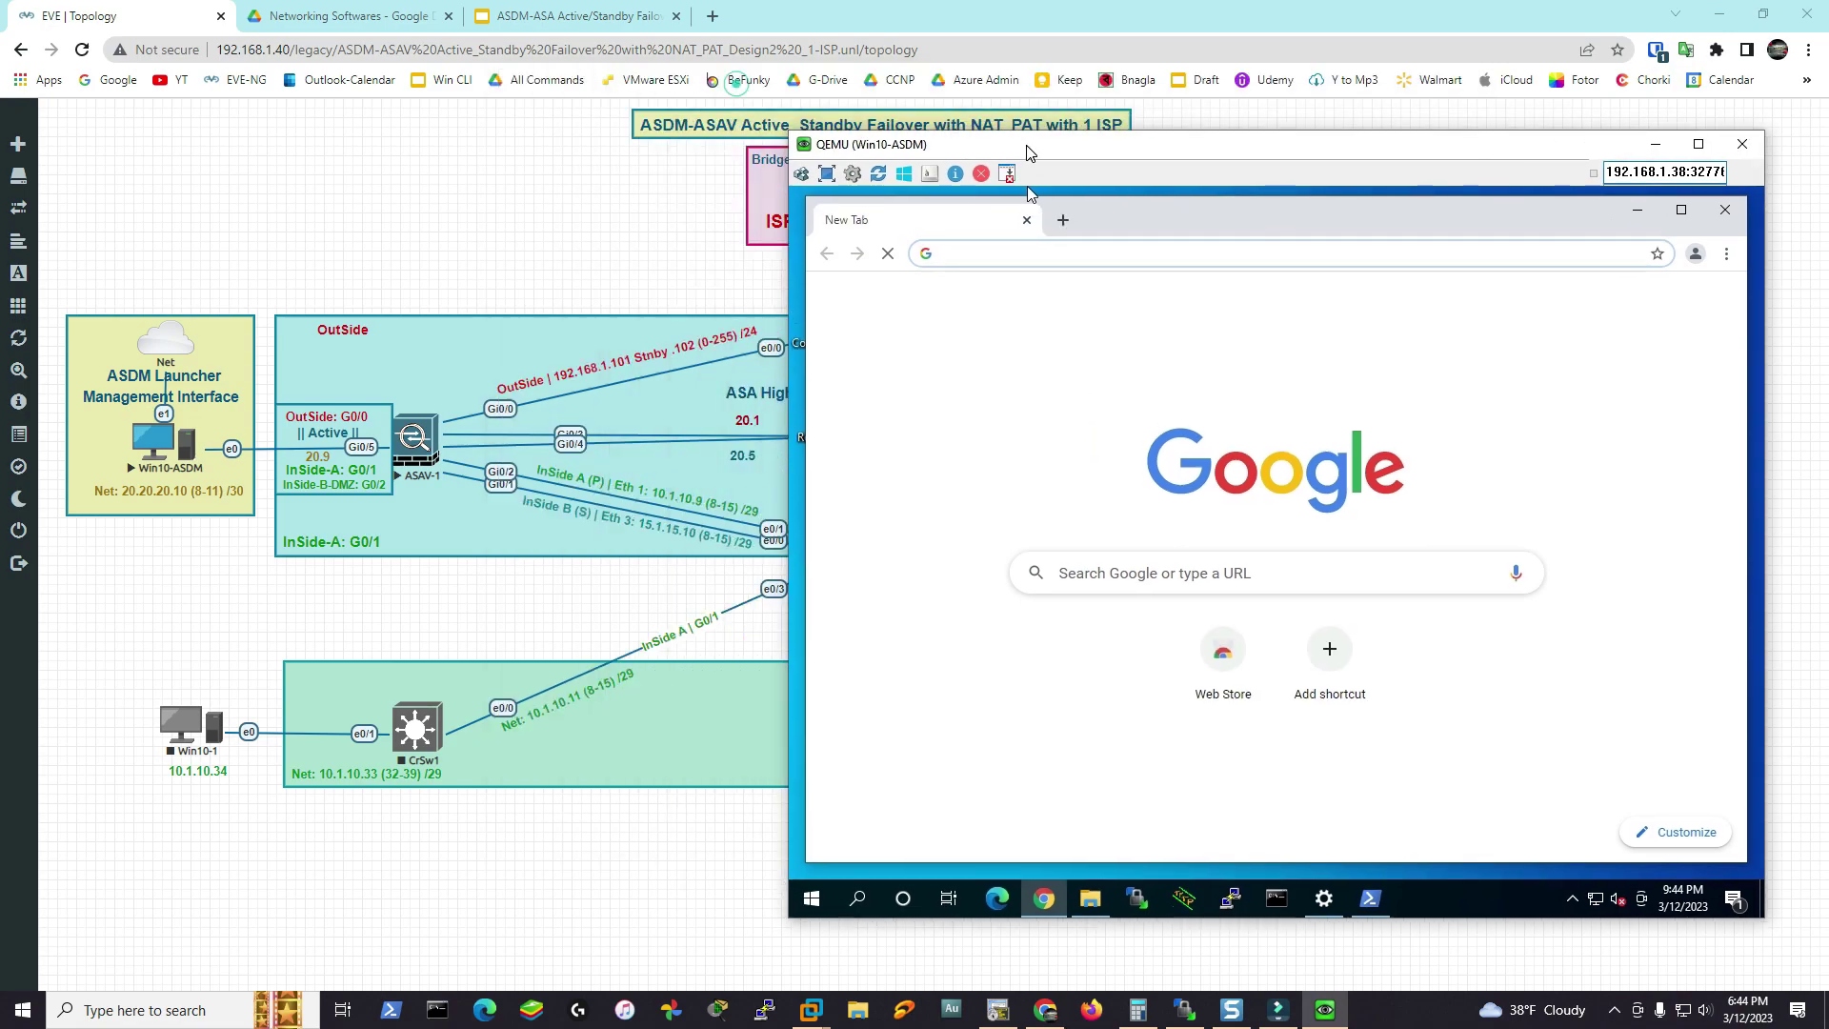
pyautogui.write('https://')
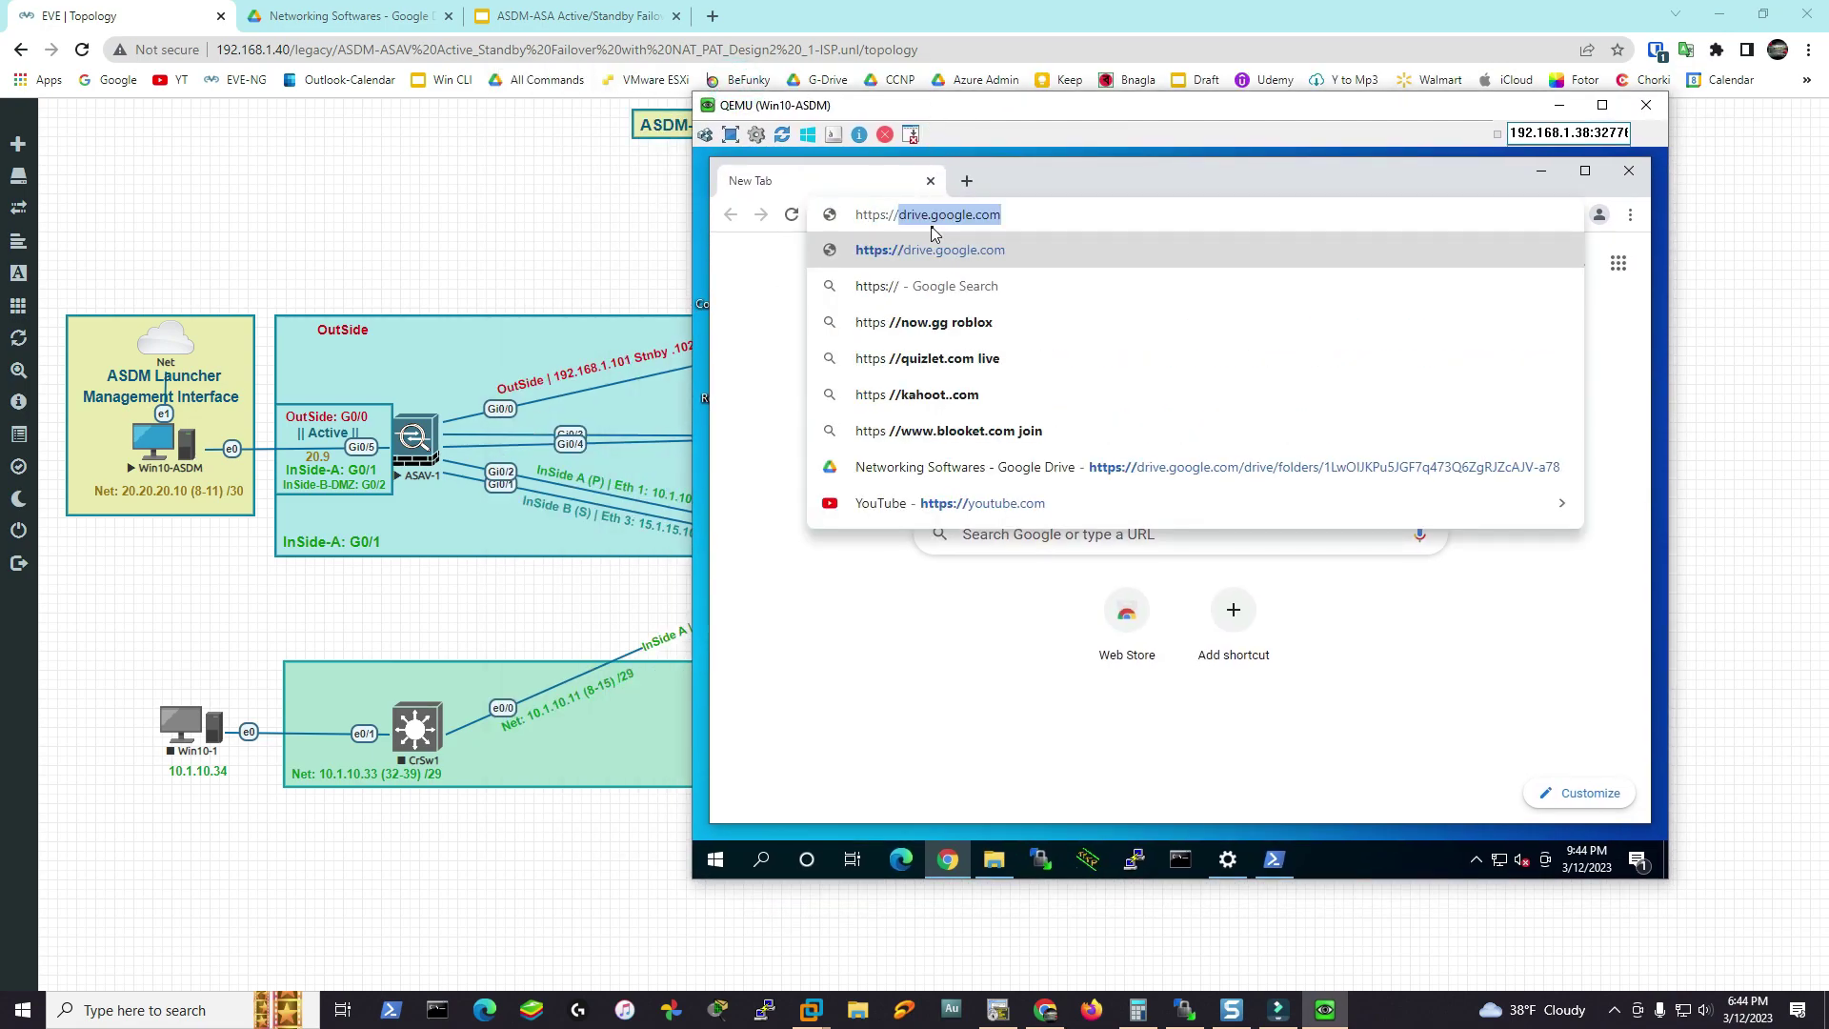
pyautogui.press('BackSpace')
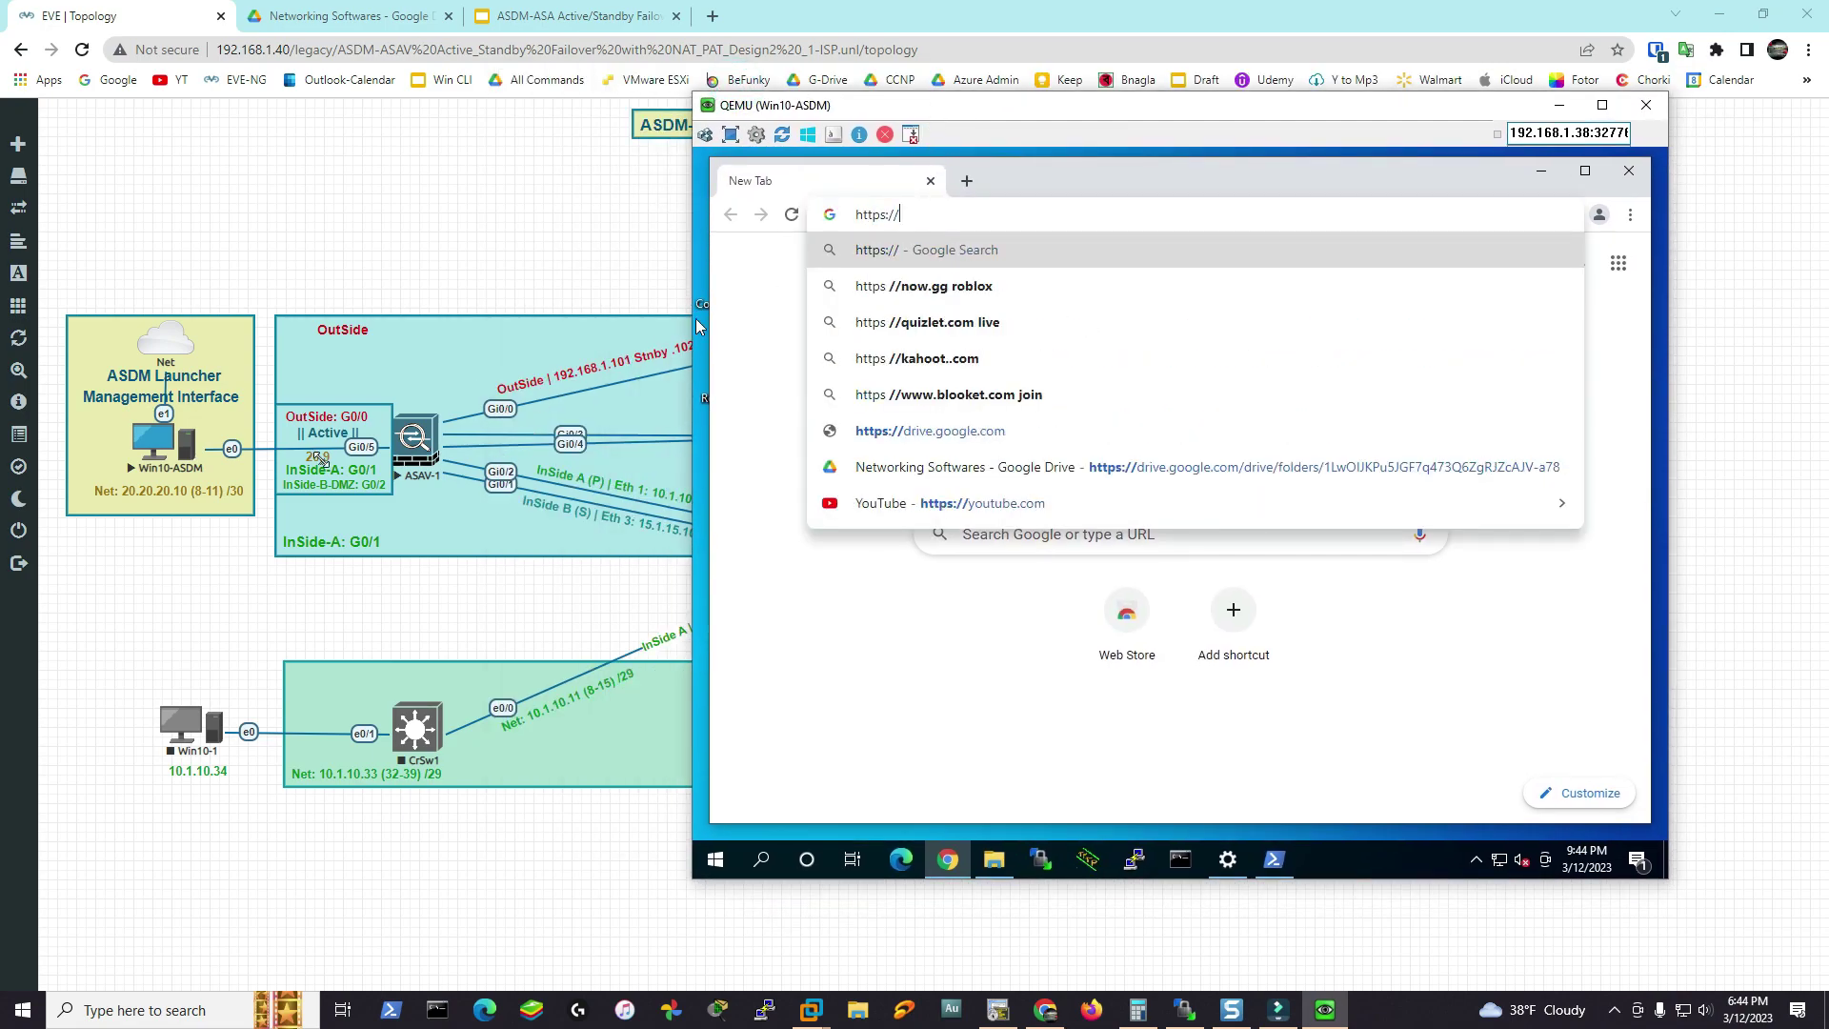
pyautogui.write('20.20.')
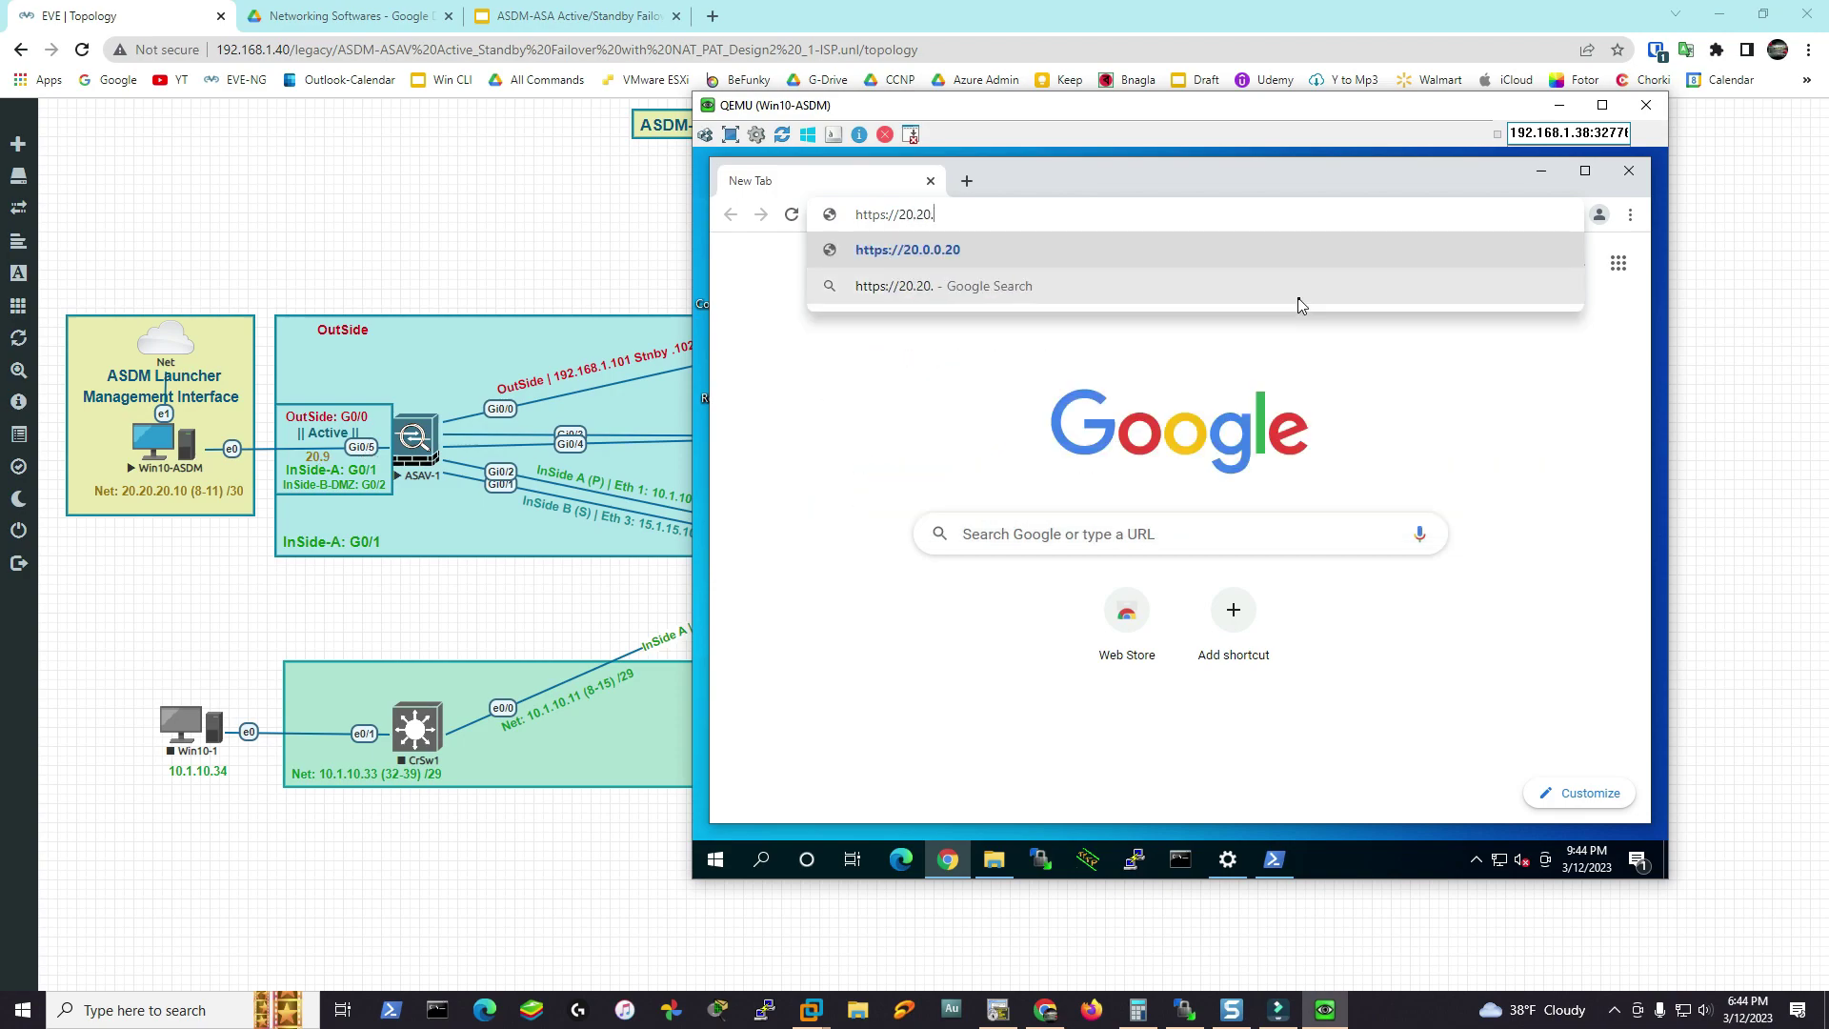
pyautogui.write('20.9')
pyautogui.press('Return')
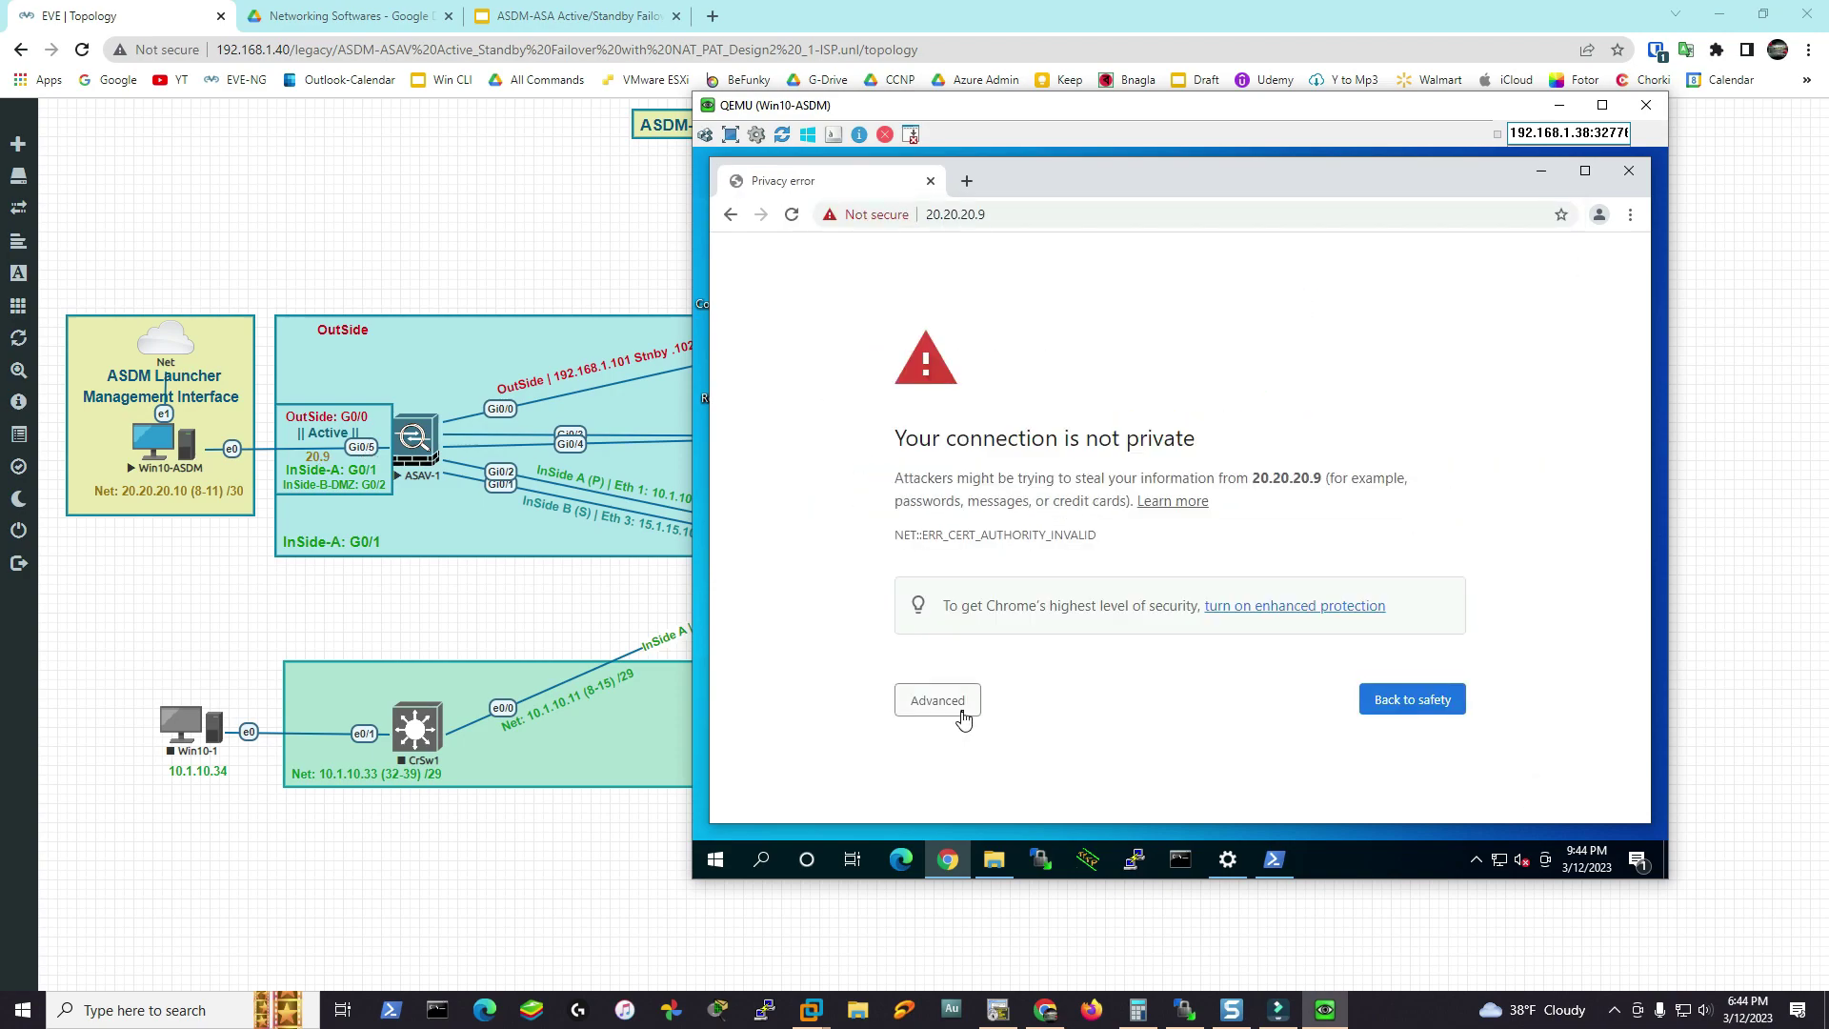
pyautogui.click(939, 698)
pyautogui.click(943, 766)
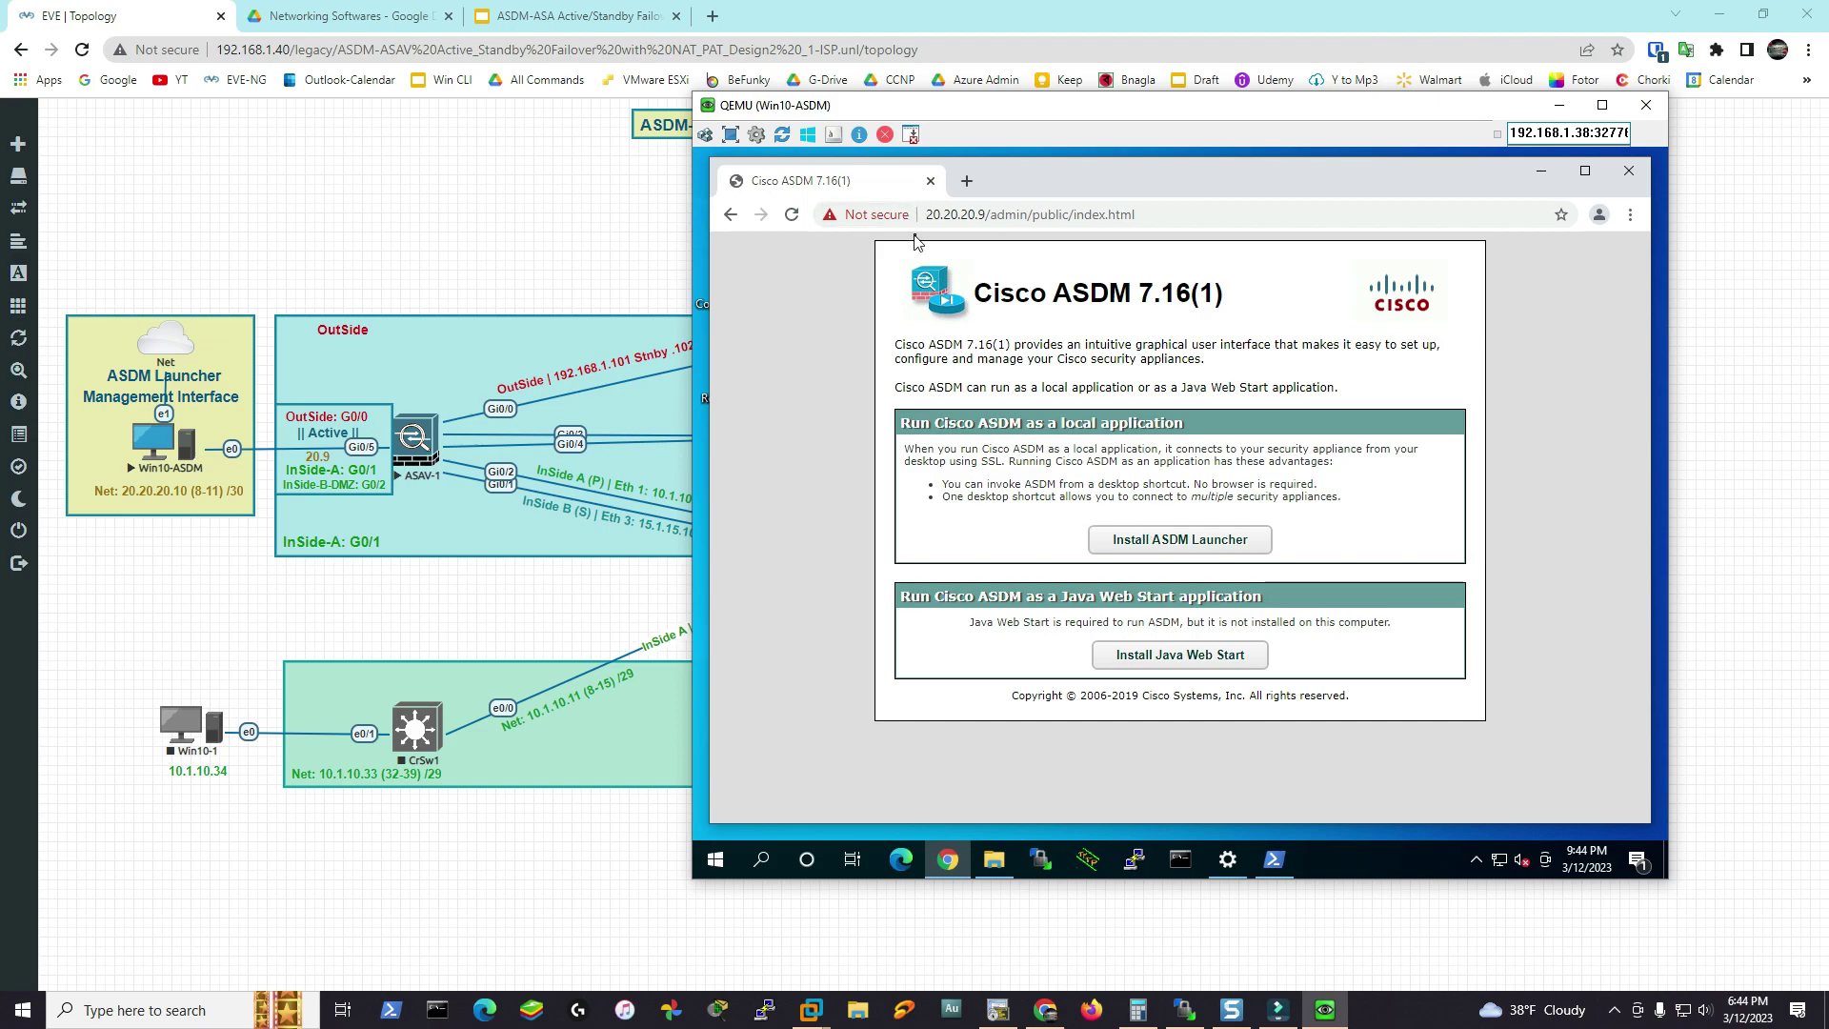
# Inspect the ASA's untrusted self-signed certificate details, trust chain and general info
pyautogui.click(876, 214)
pyautogui.click(847, 381)
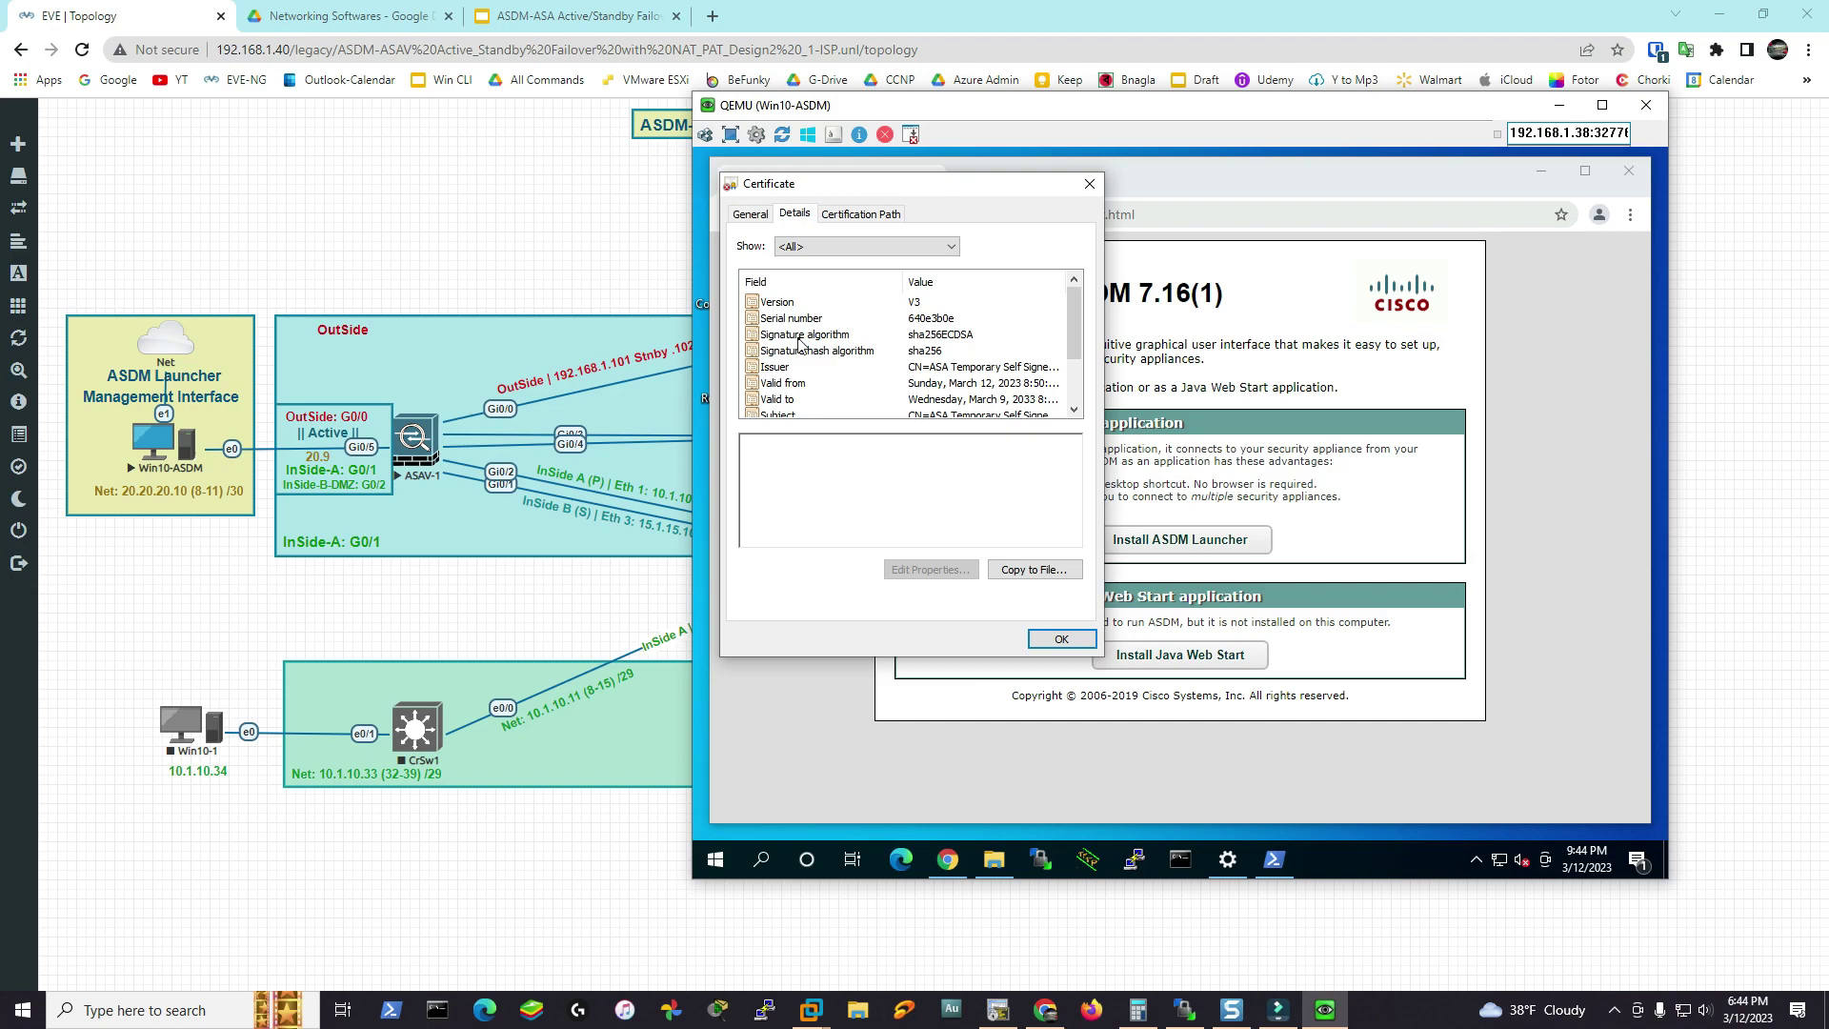
pyautogui.scroll(-1, 800, 343)
pyautogui.scroll(1, 800, 343)
pyautogui.click(860, 213)
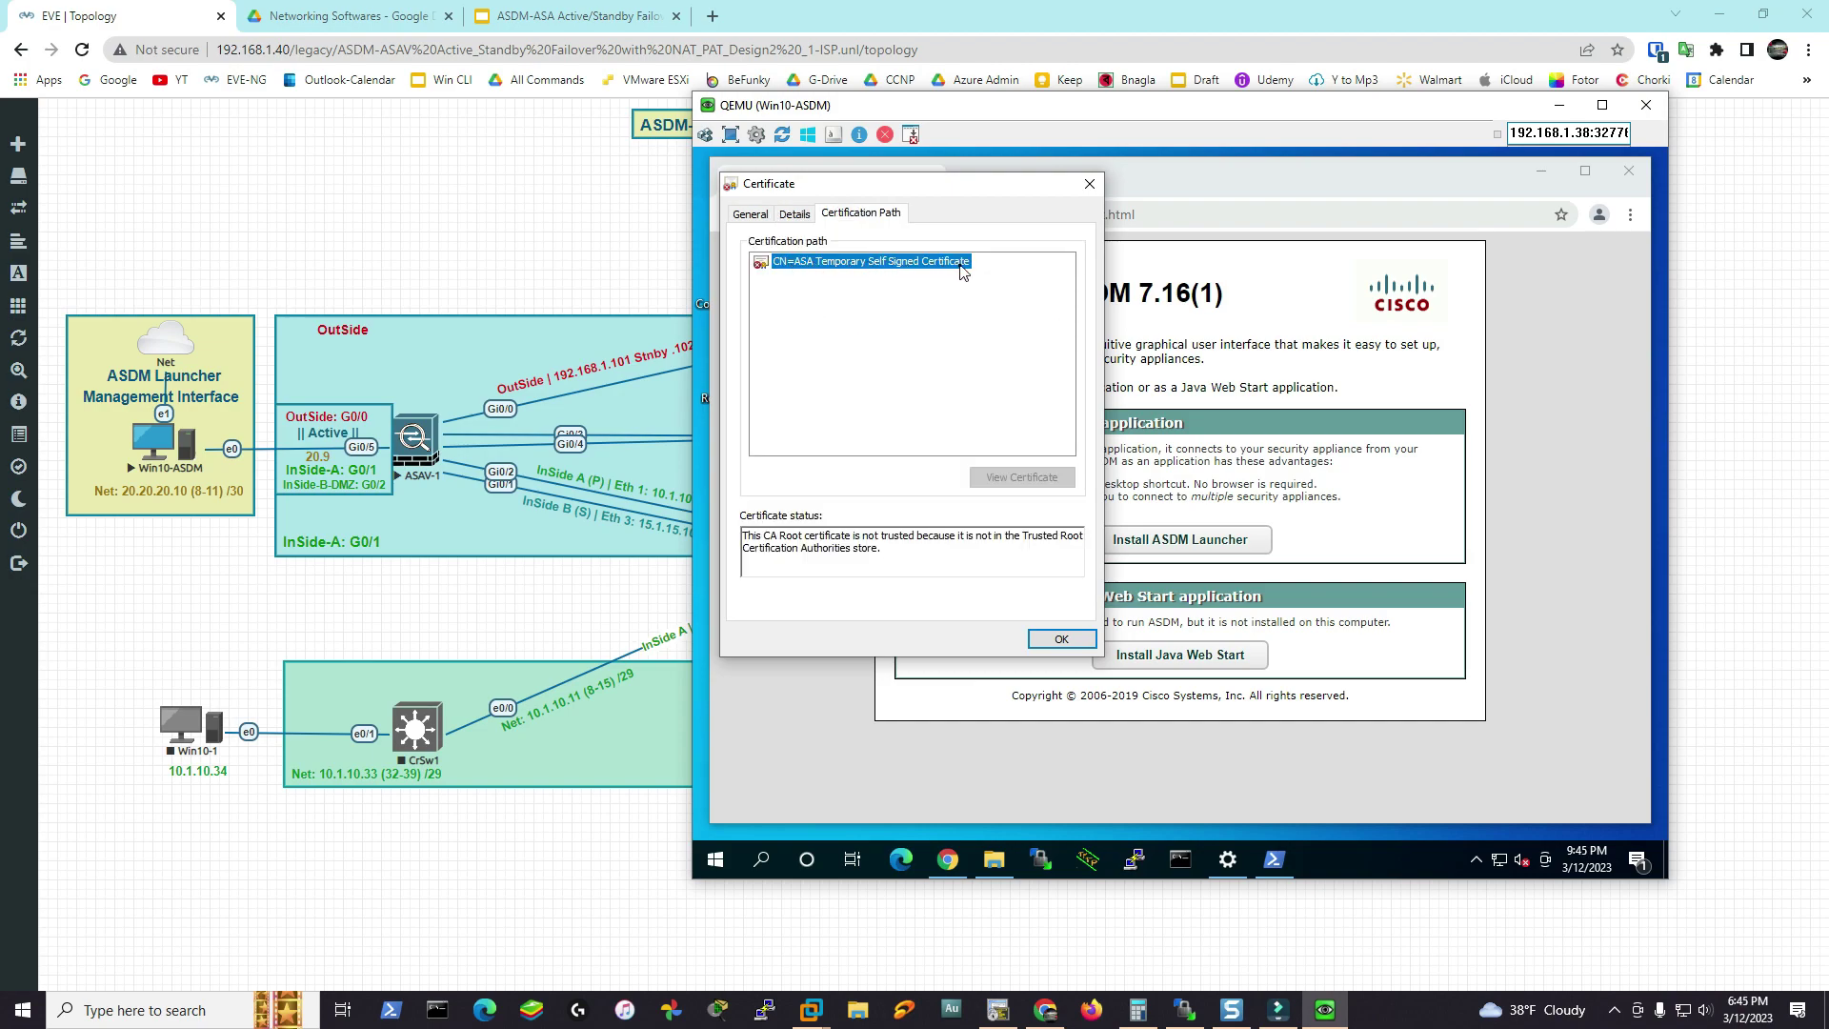
pyautogui.hotkey('ctrl', 'Tab')
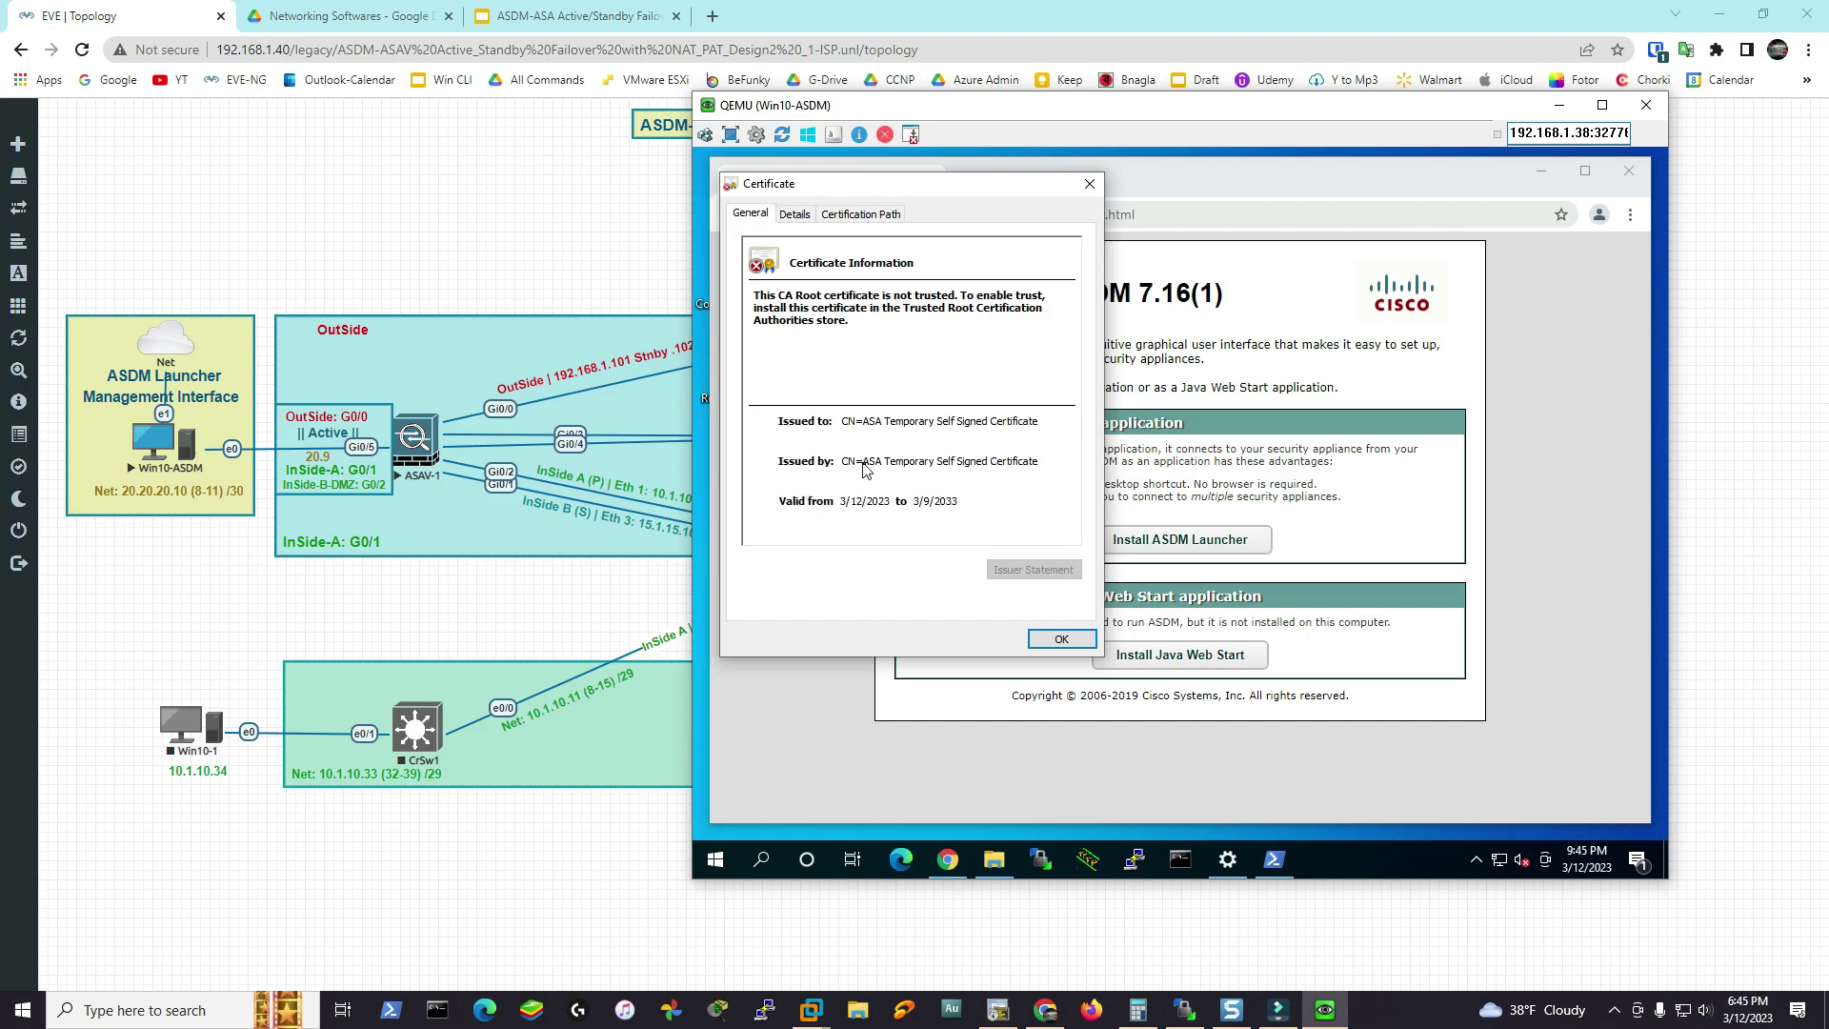
pyautogui.click(1088, 183)
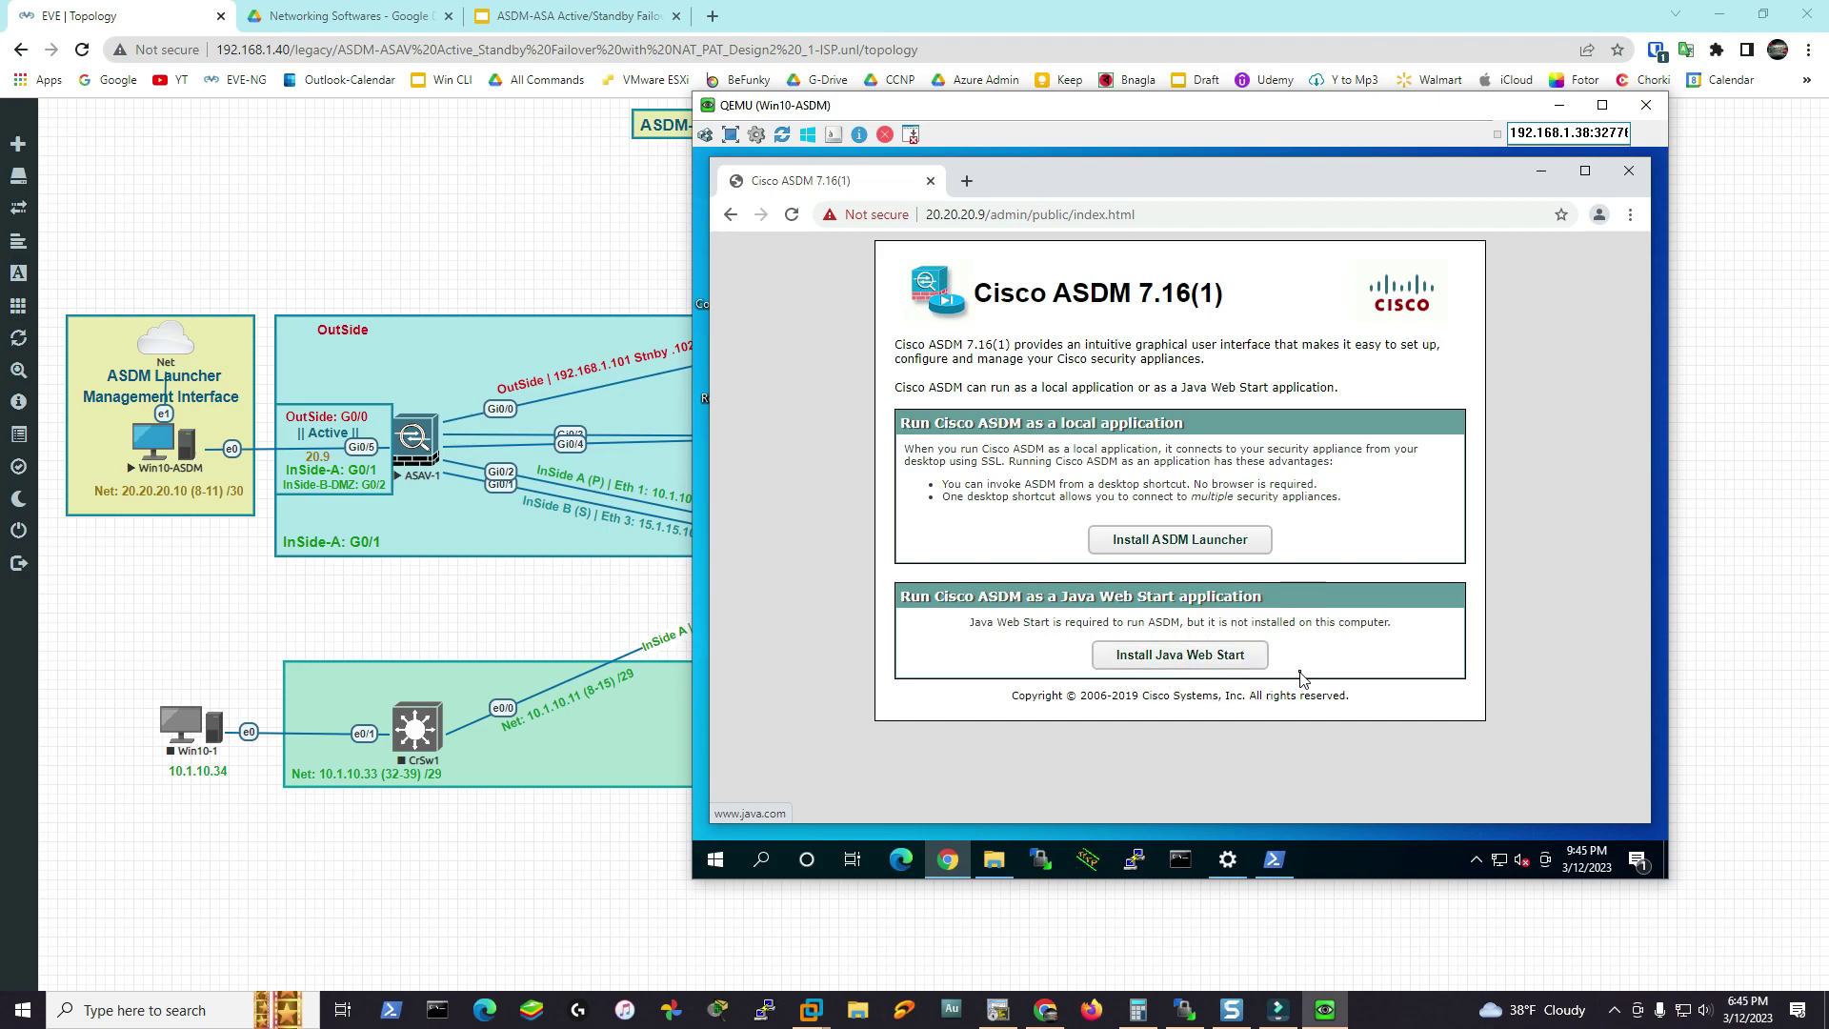
# Download and install the ASDM Launcher (dm-launcher.msi) after signing in with the ASA password
pyautogui.click(1177, 543)
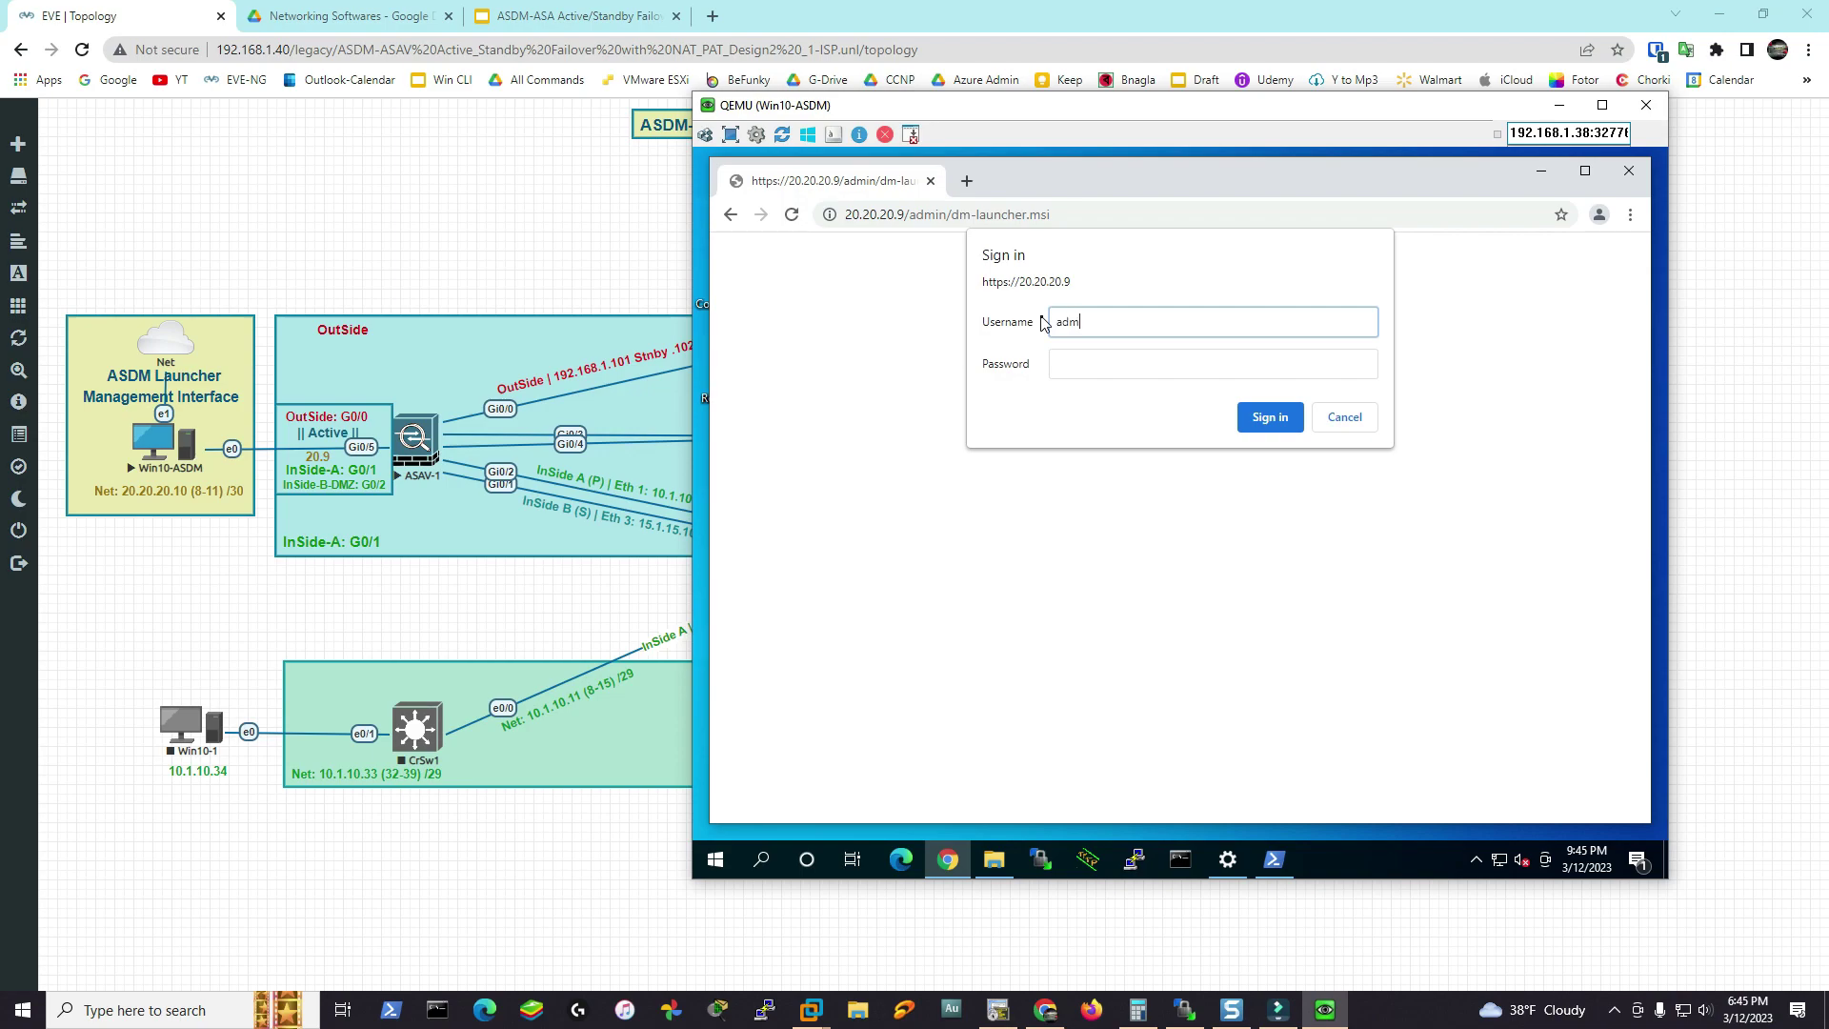
pyautogui.click(1100, 364)
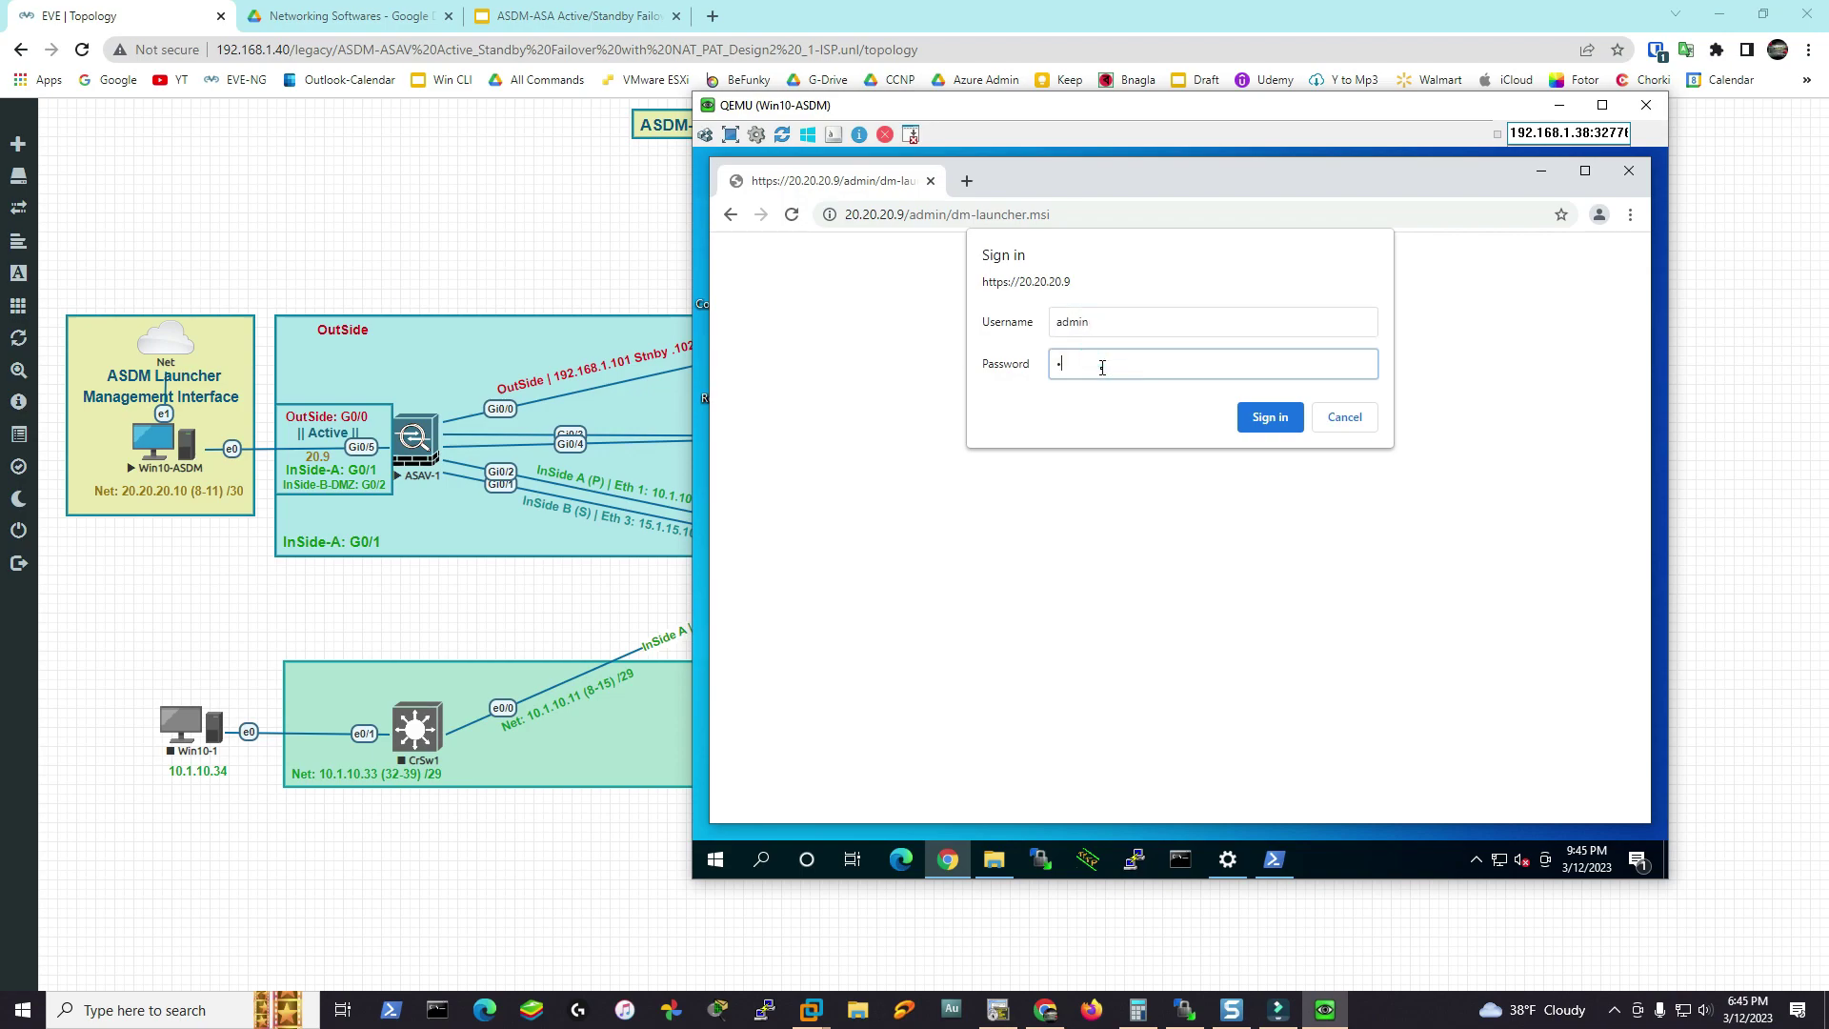
pyautogui.write('c')
pyautogui.press('Return')
pyautogui.click(814, 800)
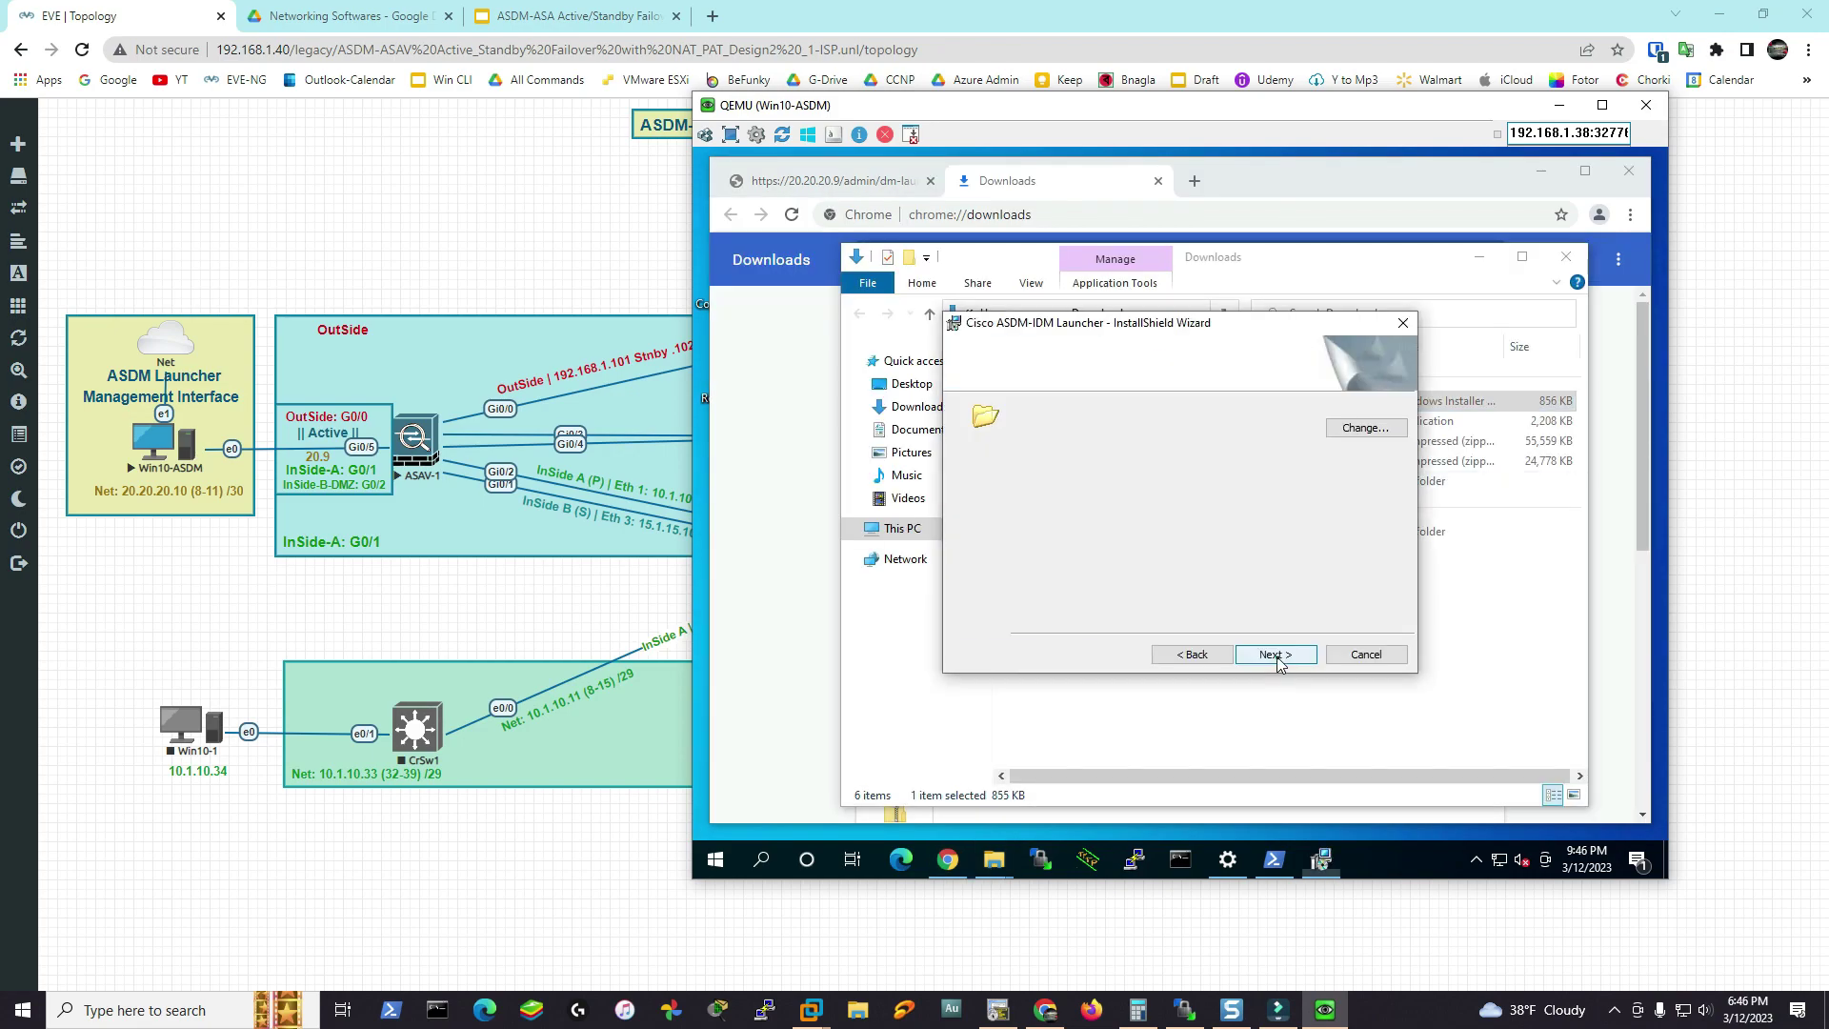
pyautogui.click(1275, 654)
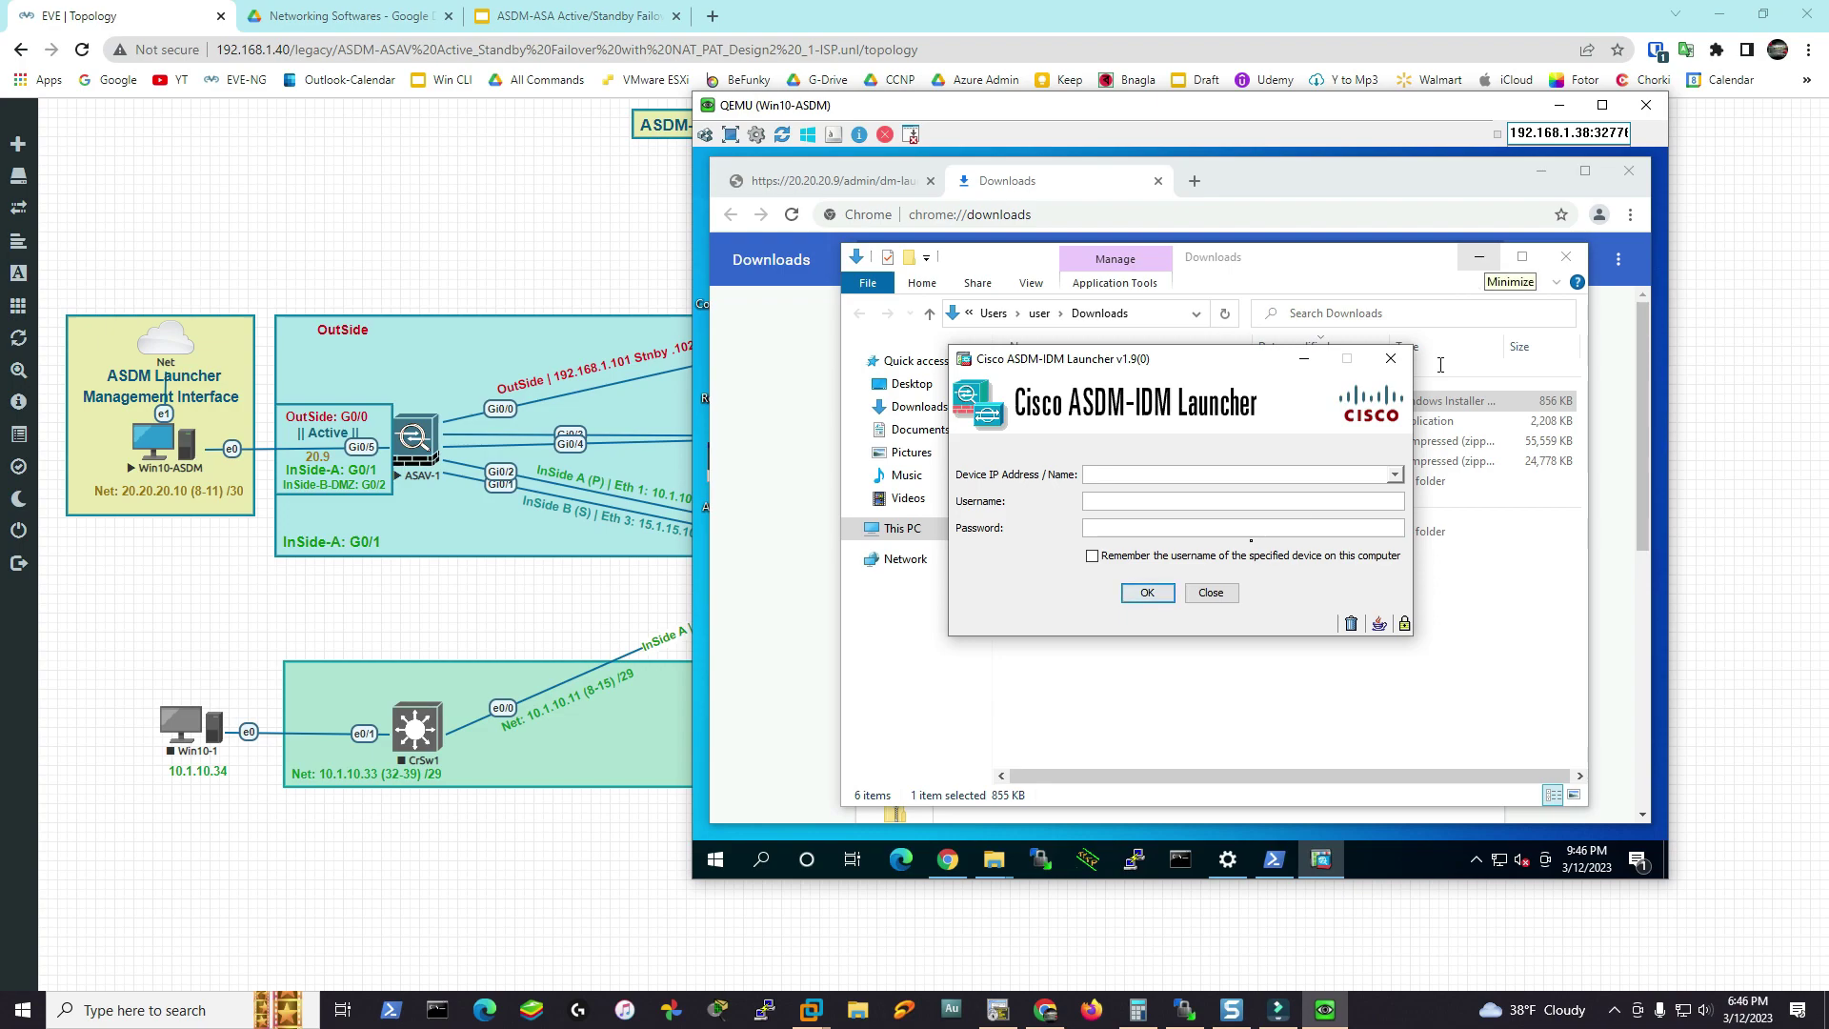
# Connect the launcher to 20.20.20.9 with the ASA username, accepting the untrusted certificate
pyautogui.write('20.20.20.')
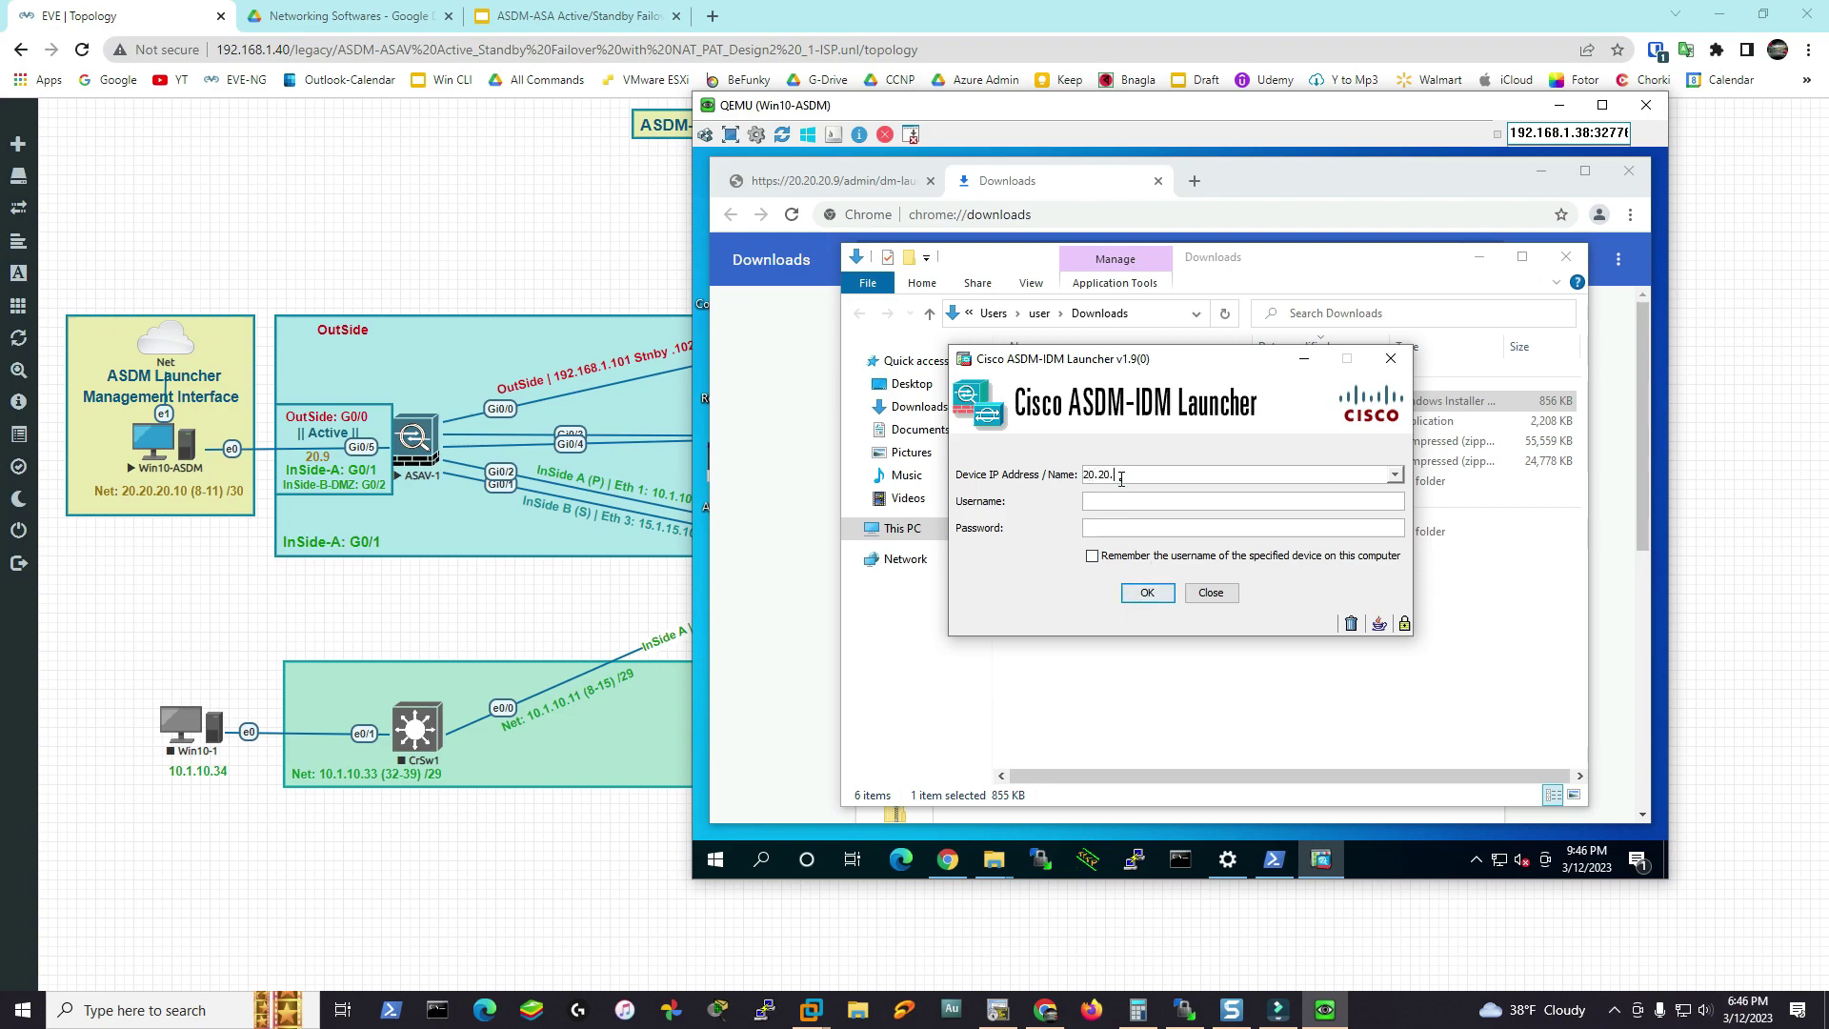
pyautogui.write('9')
pyautogui.click(1145, 501)
pyautogui.click(1147, 593)
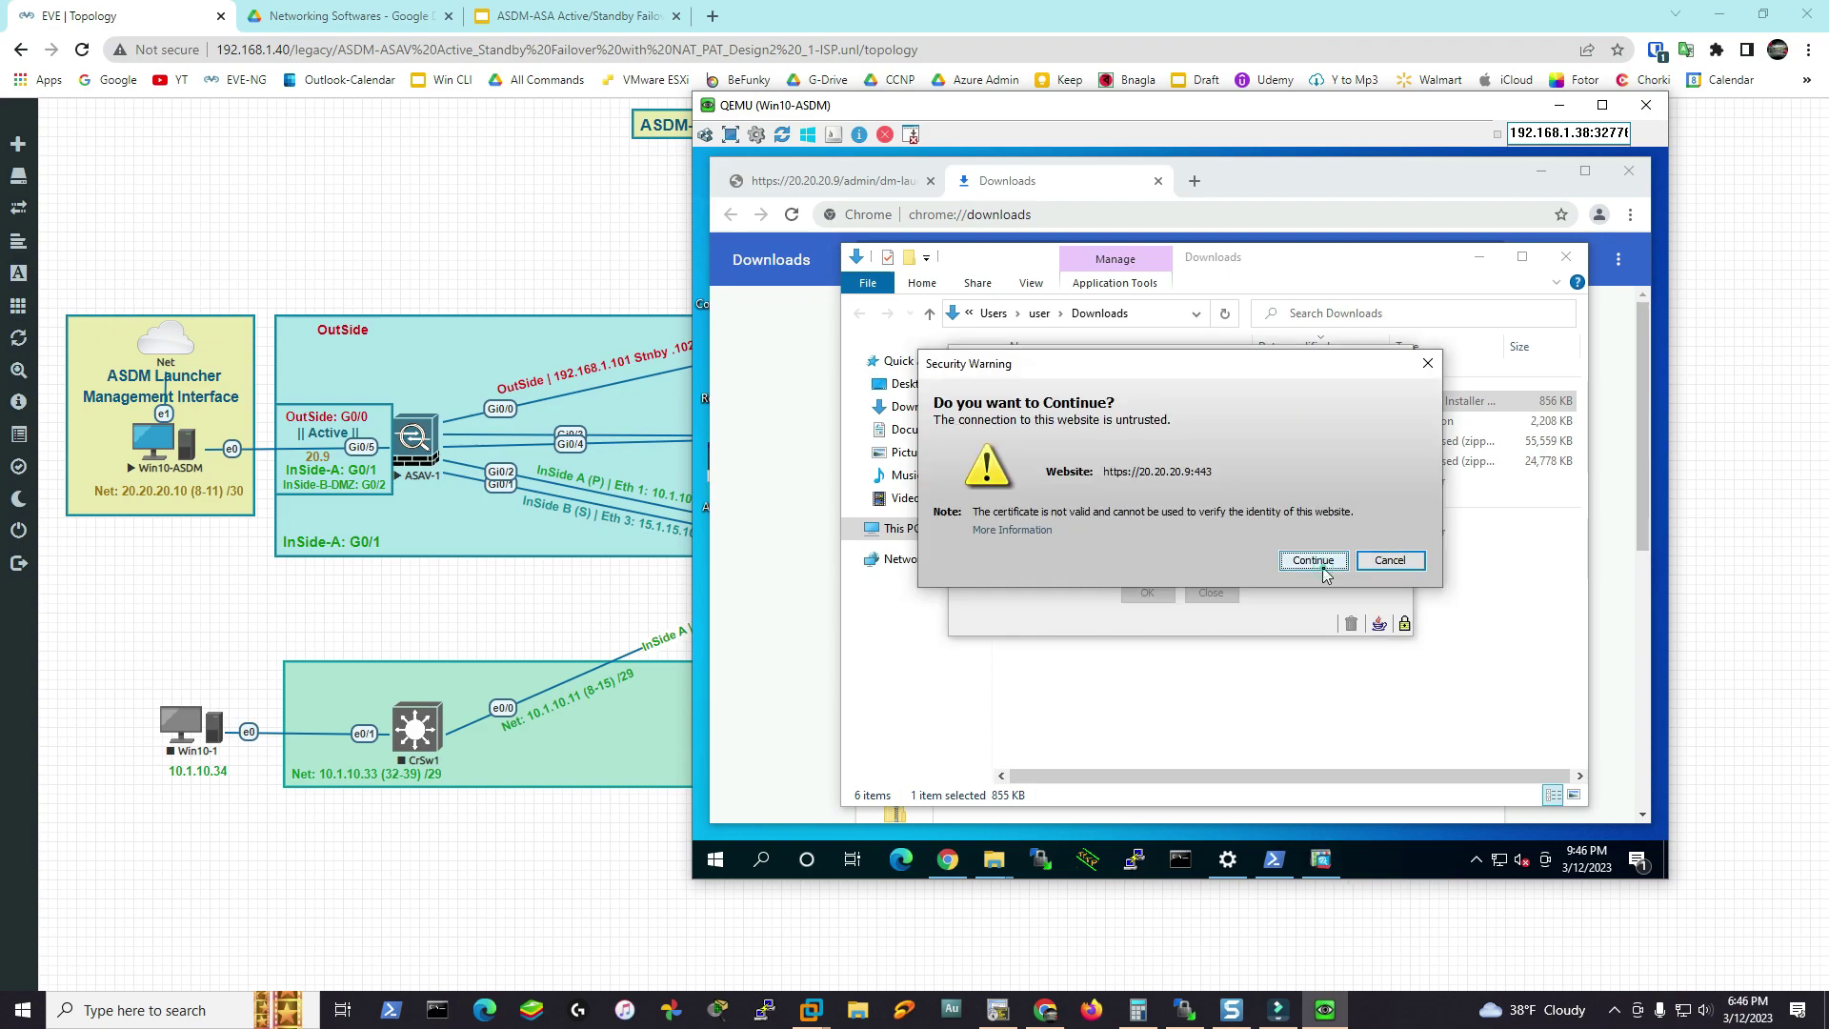
pyautogui.click(1314, 562)
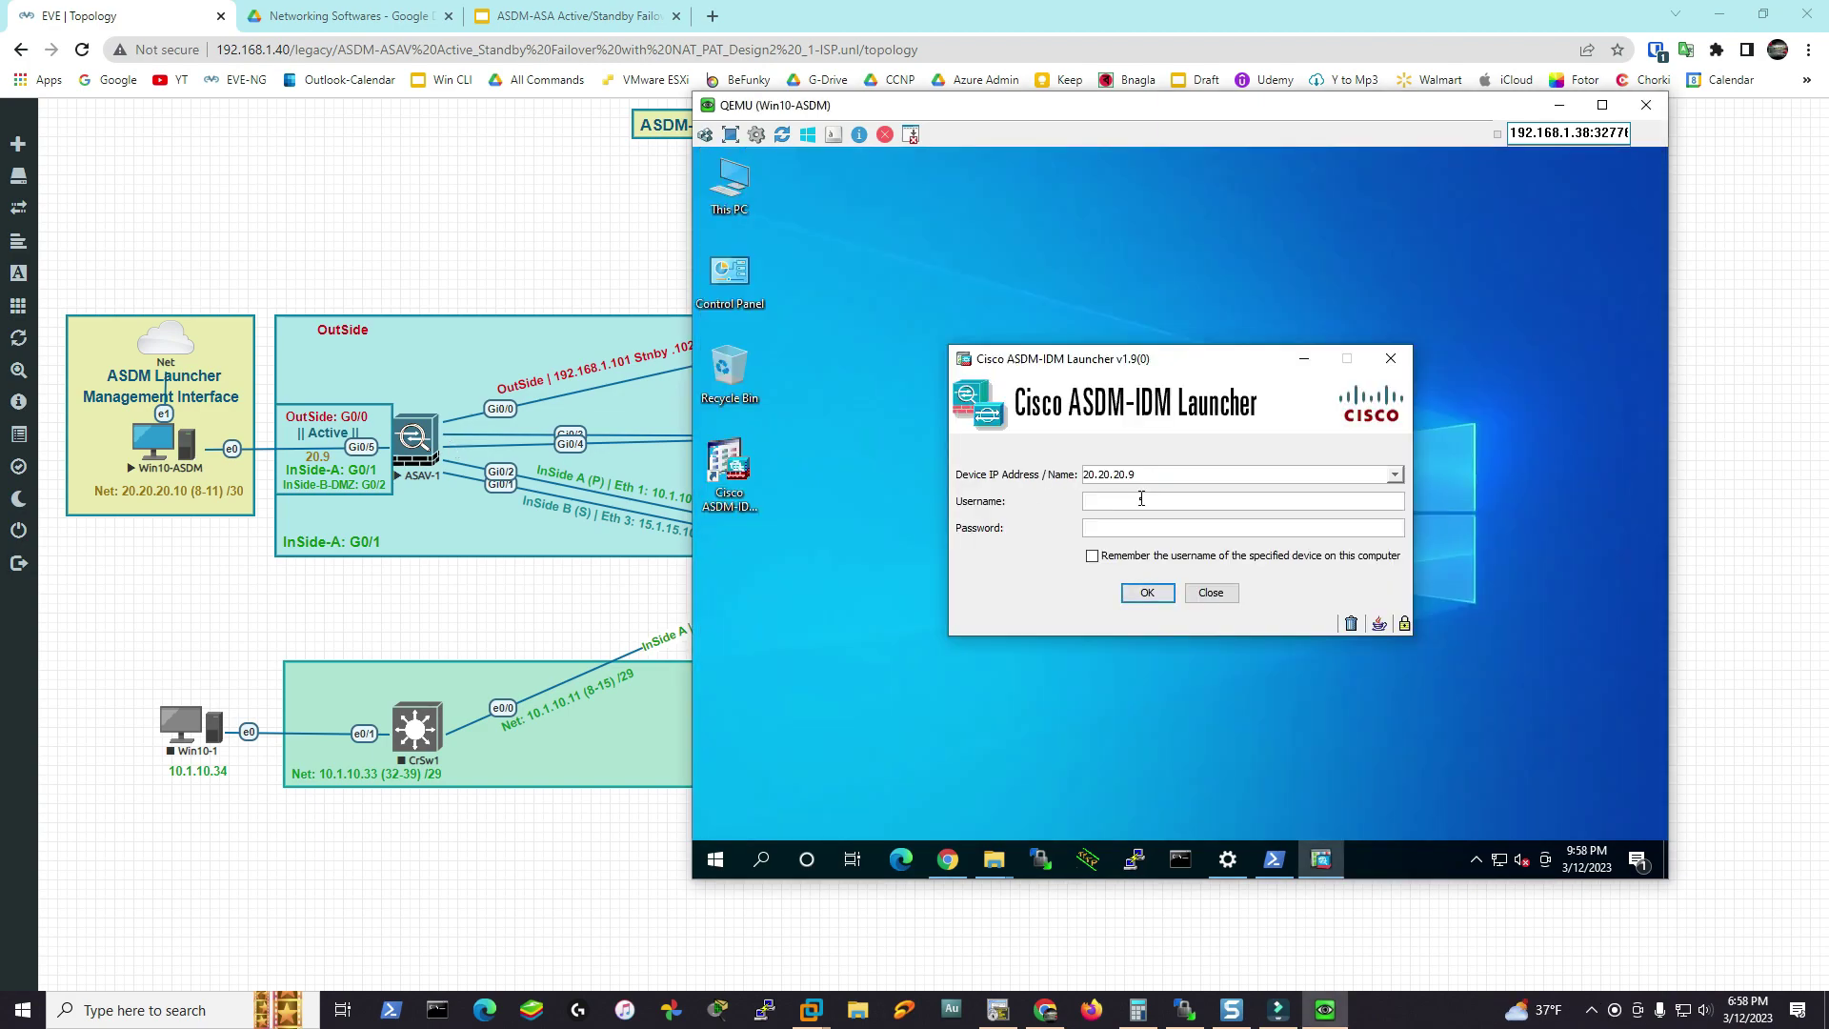
pyautogui.write('admin')
pyautogui.click(1125, 528)
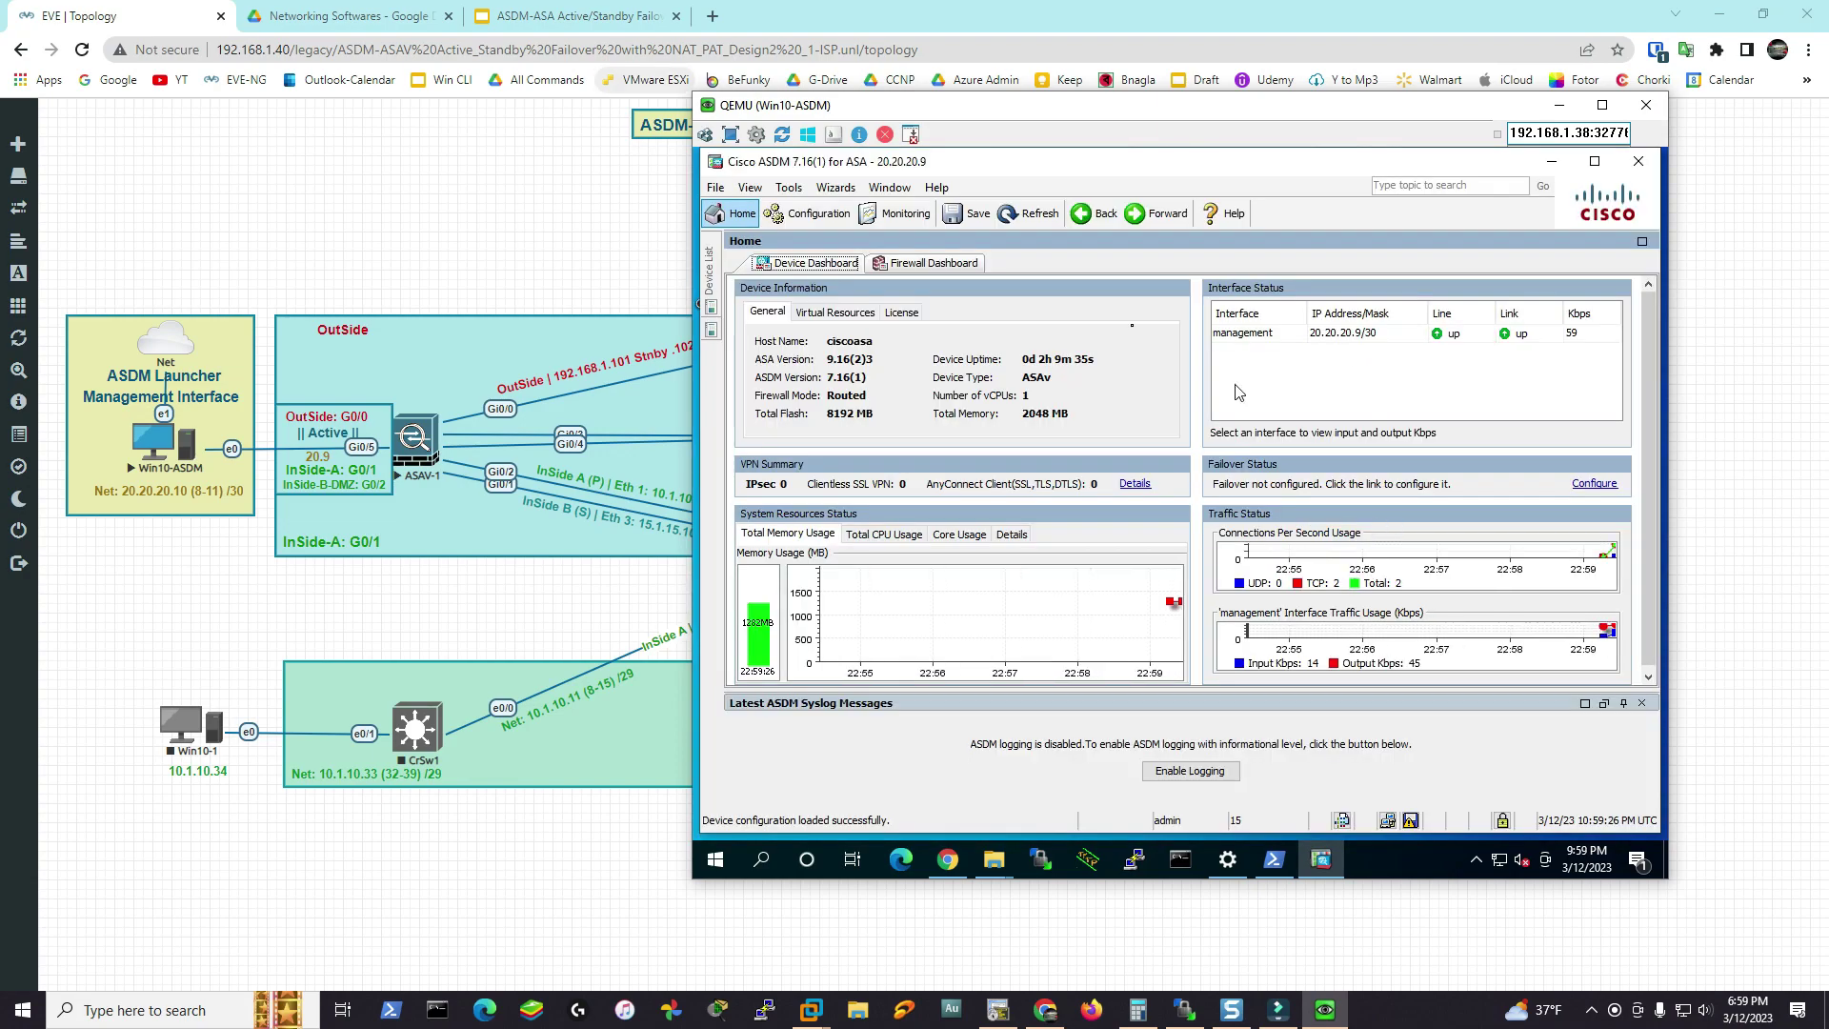
# Check the prerequisites slide, close the Add a New Node form, and reposition the ASAV-1 console
pyautogui.click(571, 17)
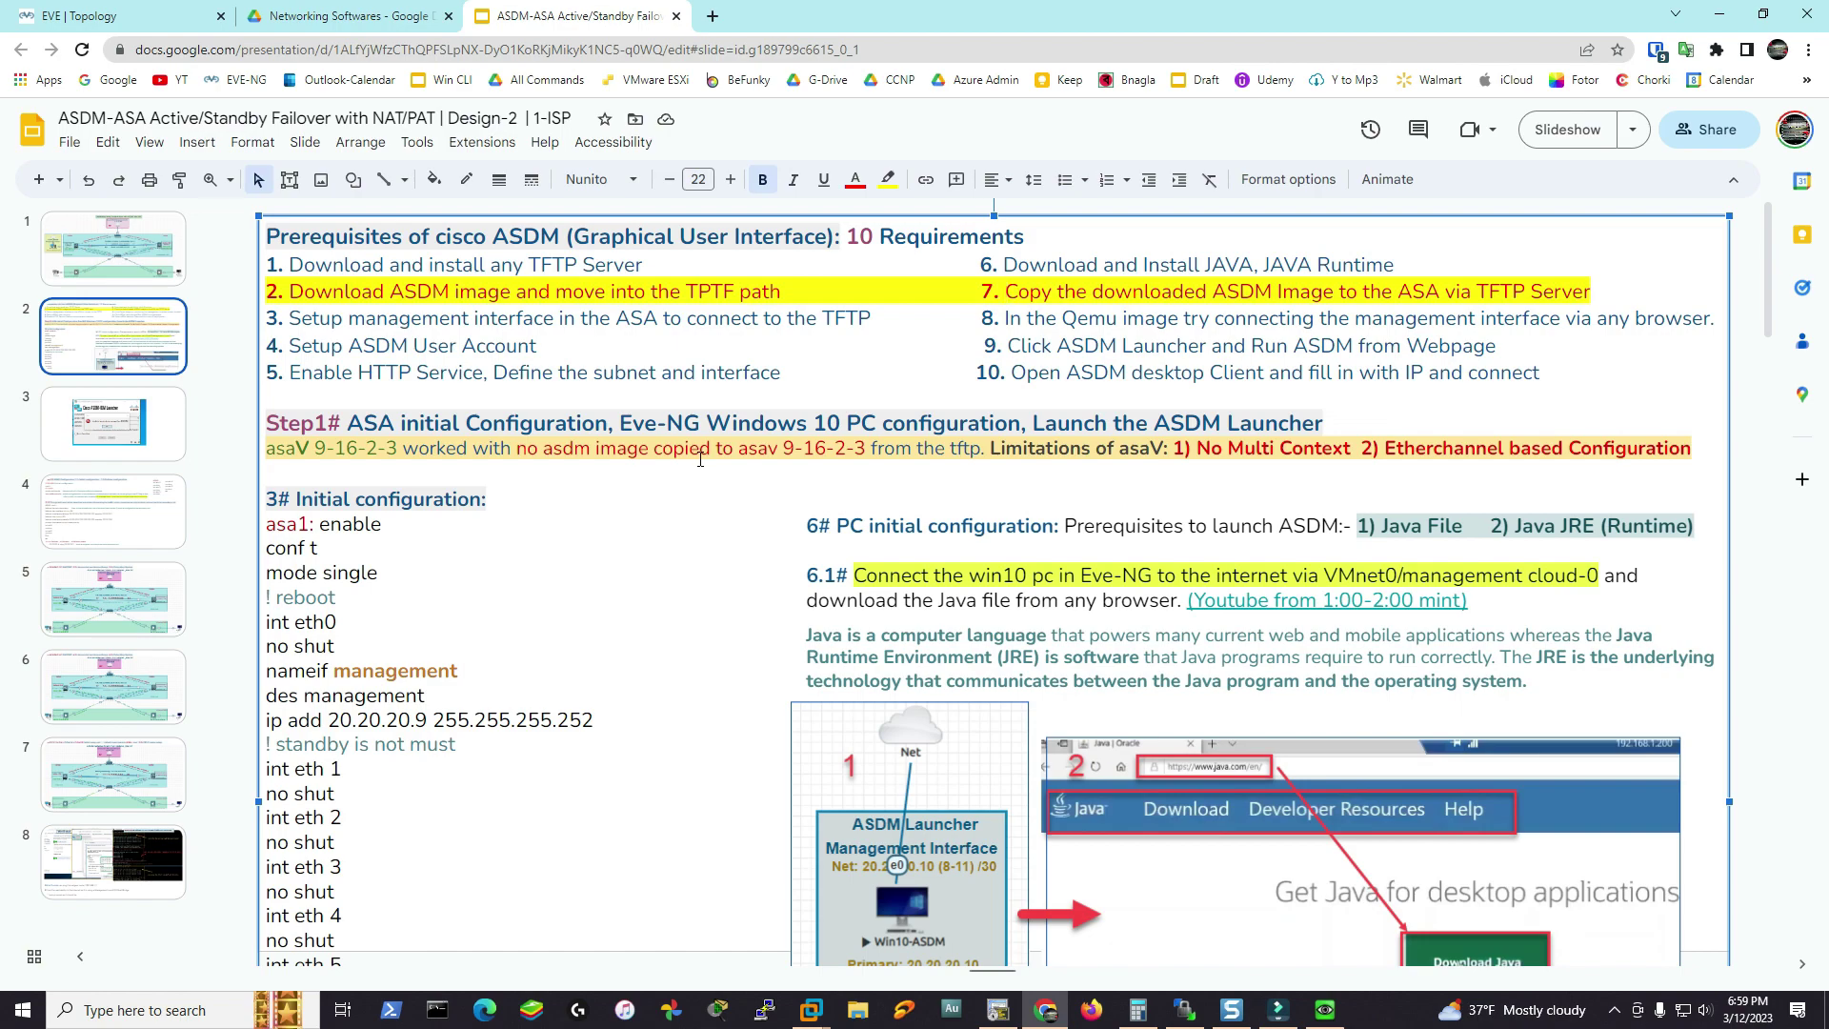
pyautogui.hotkey('ctrl', '1')
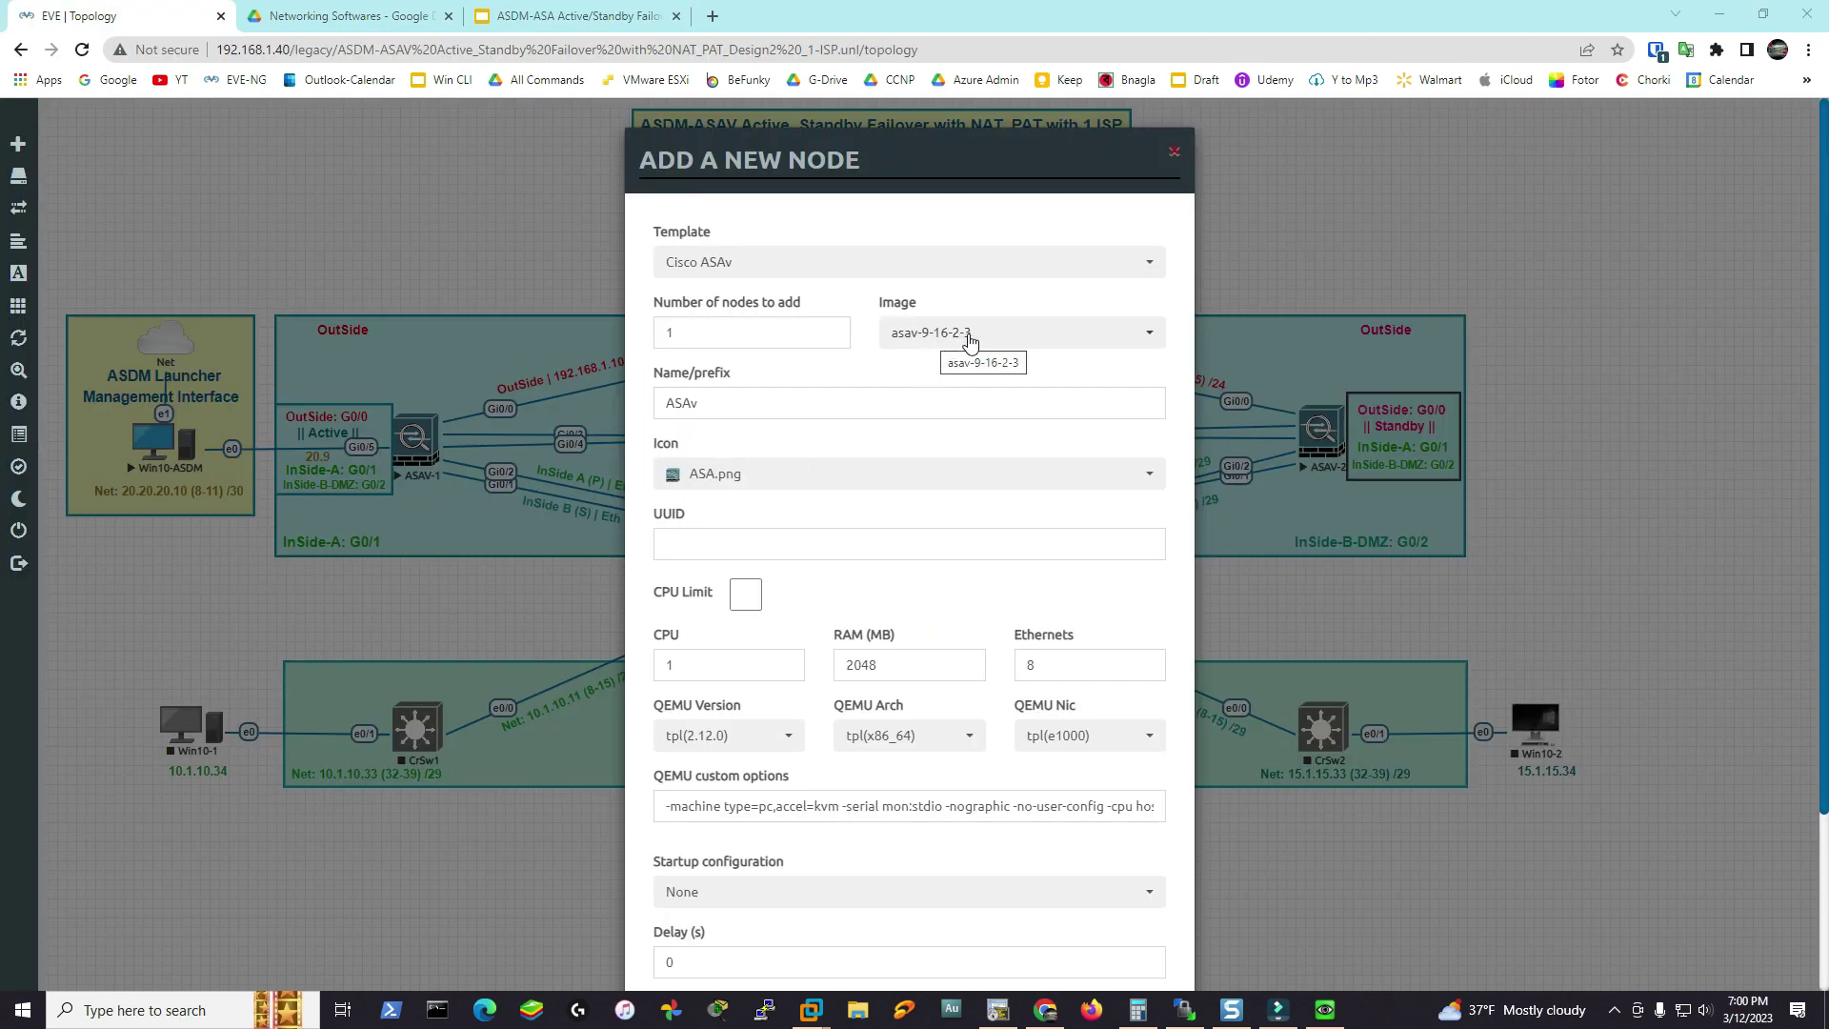
pyautogui.click(559, 254)
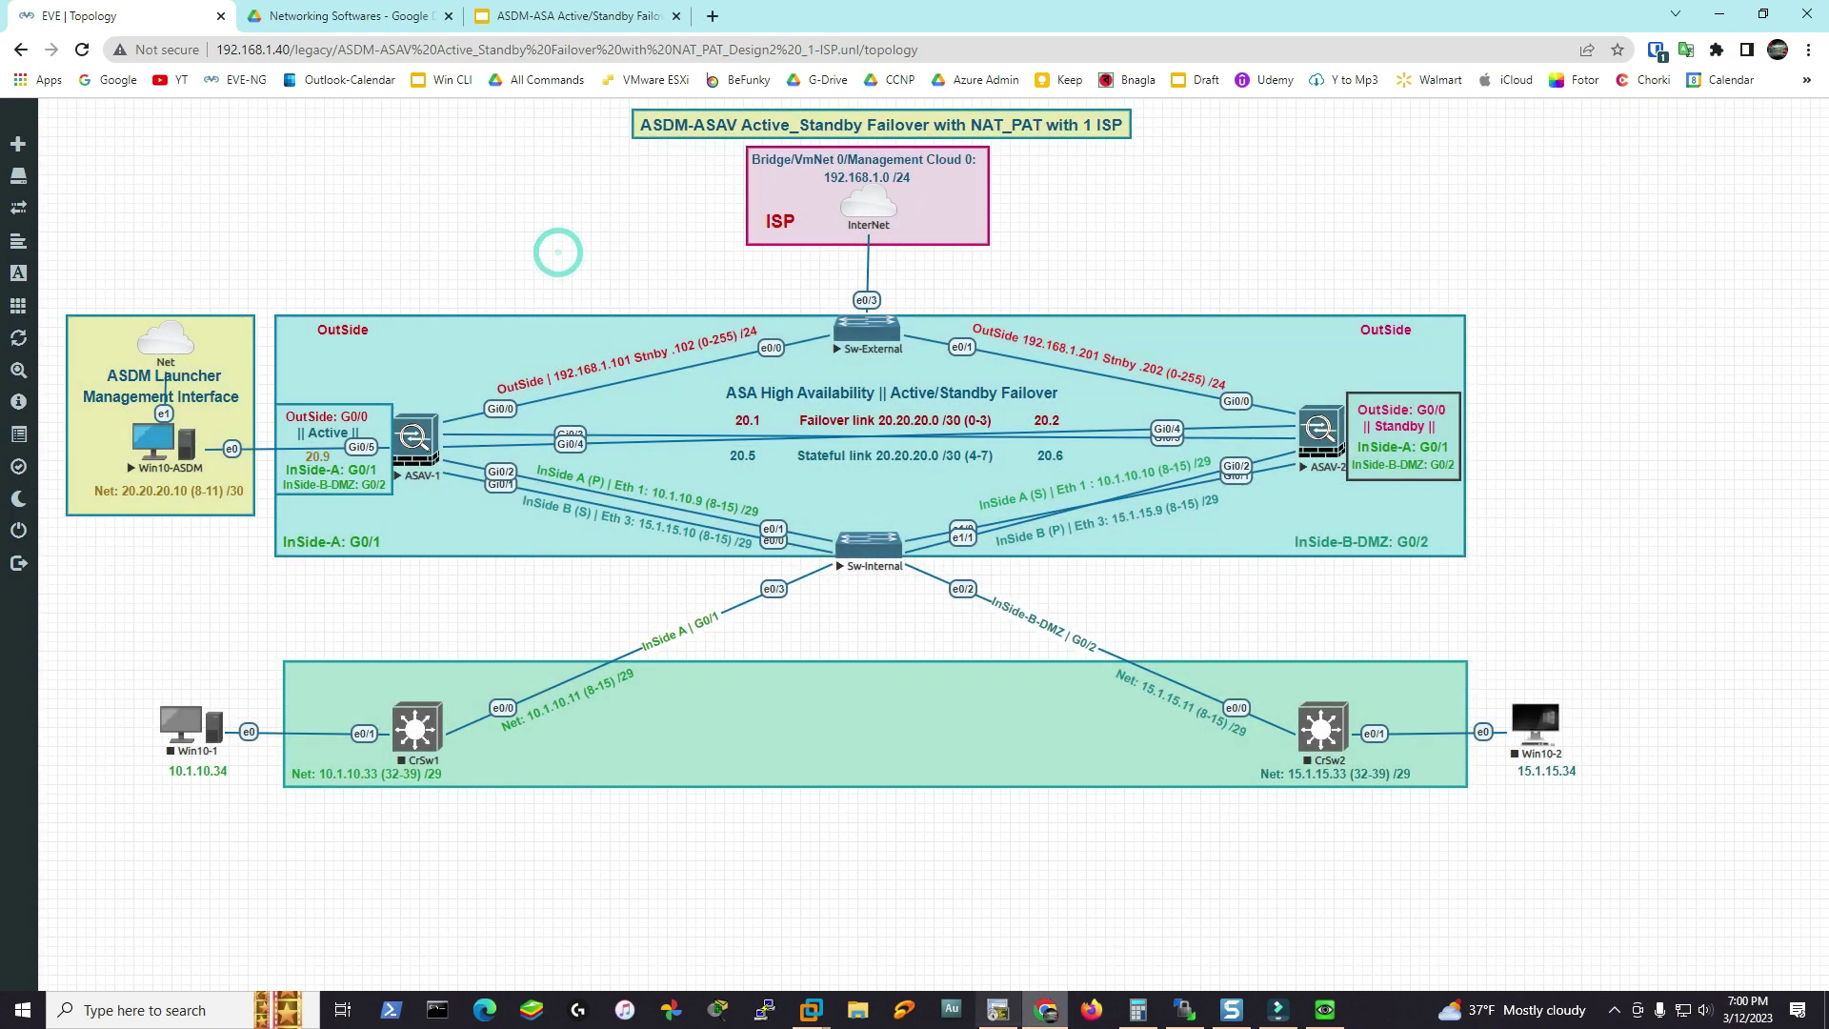
pyautogui.click(1012, 1017)
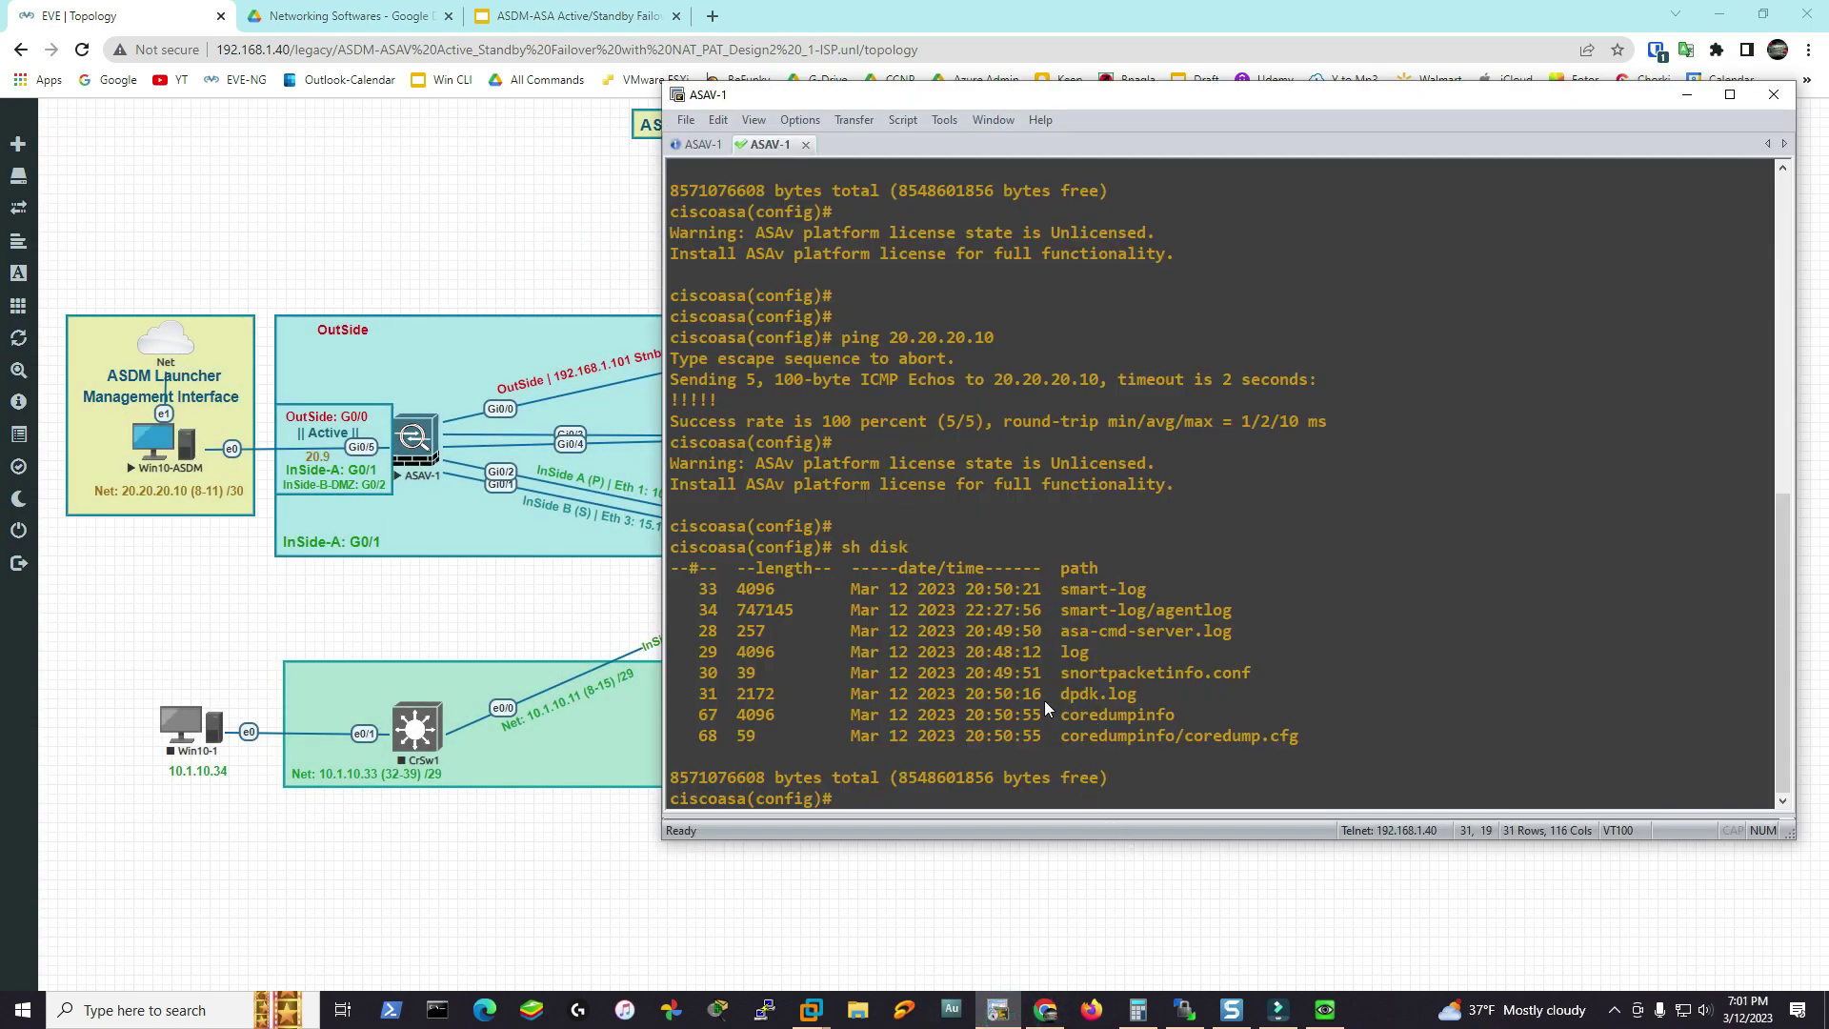
pyautogui.moveTo(837, 98); pyautogui.dragTo(942, 123)
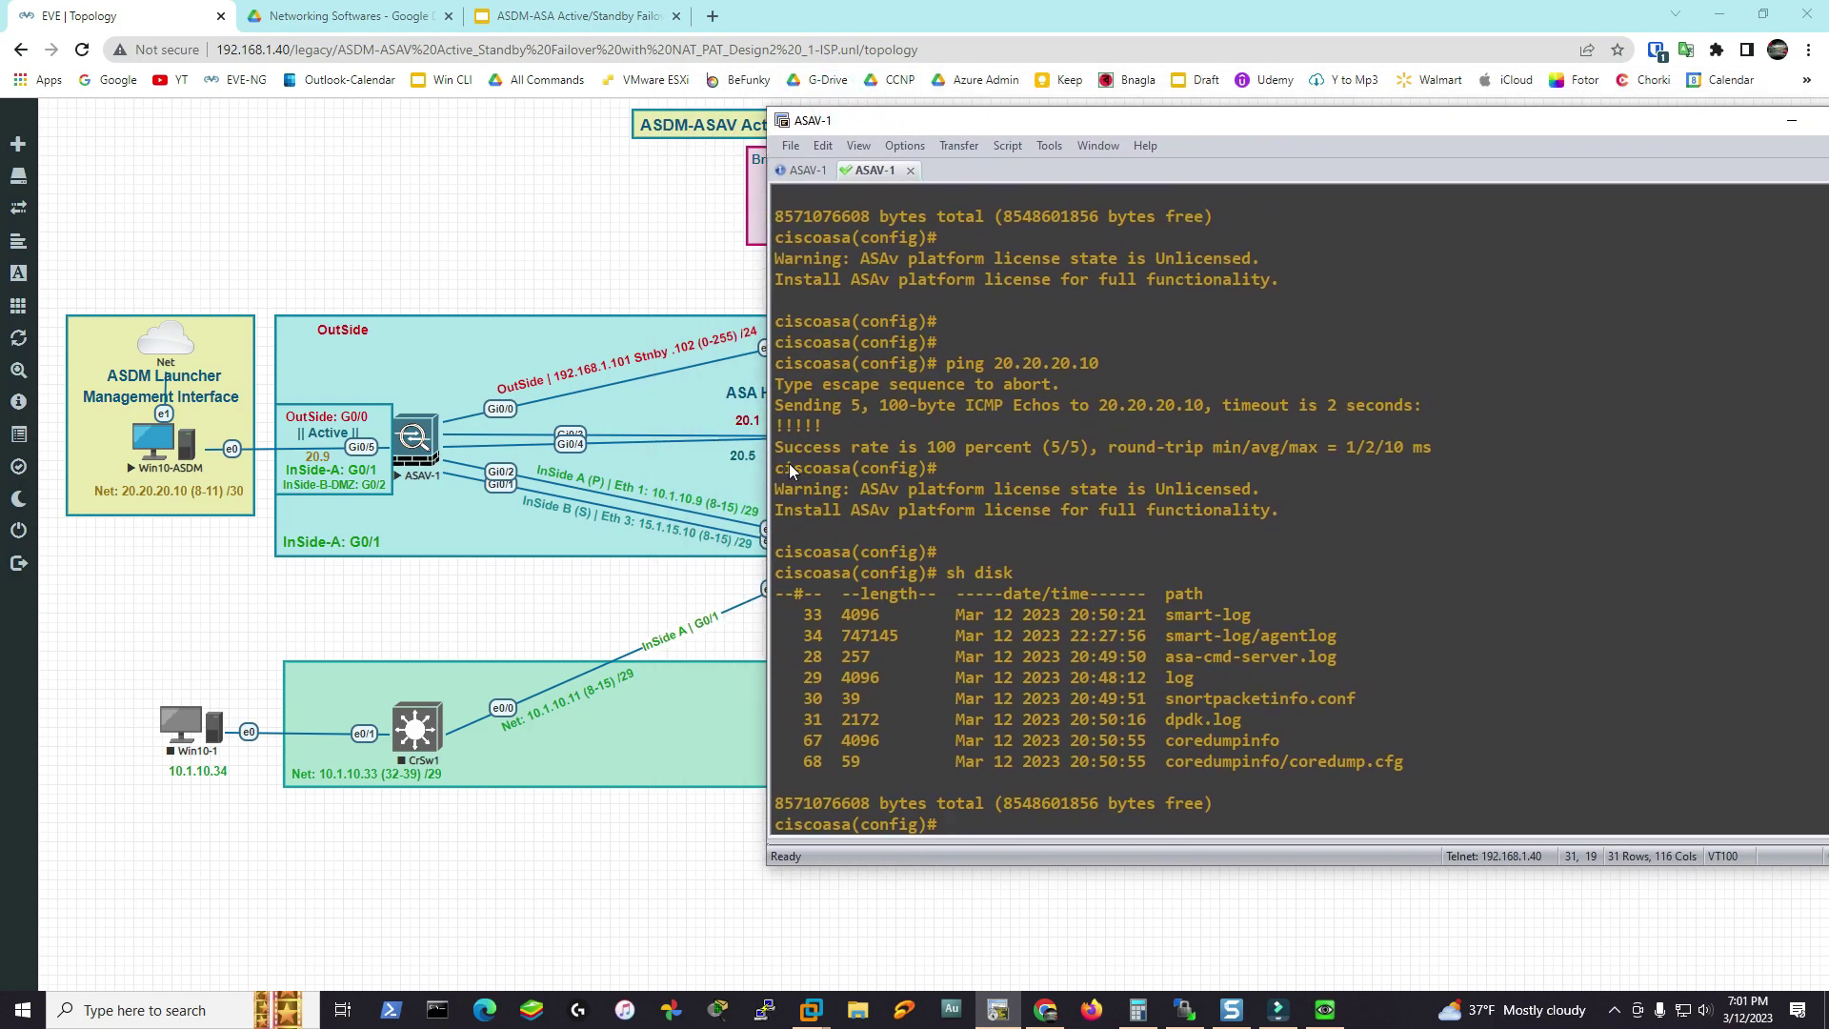